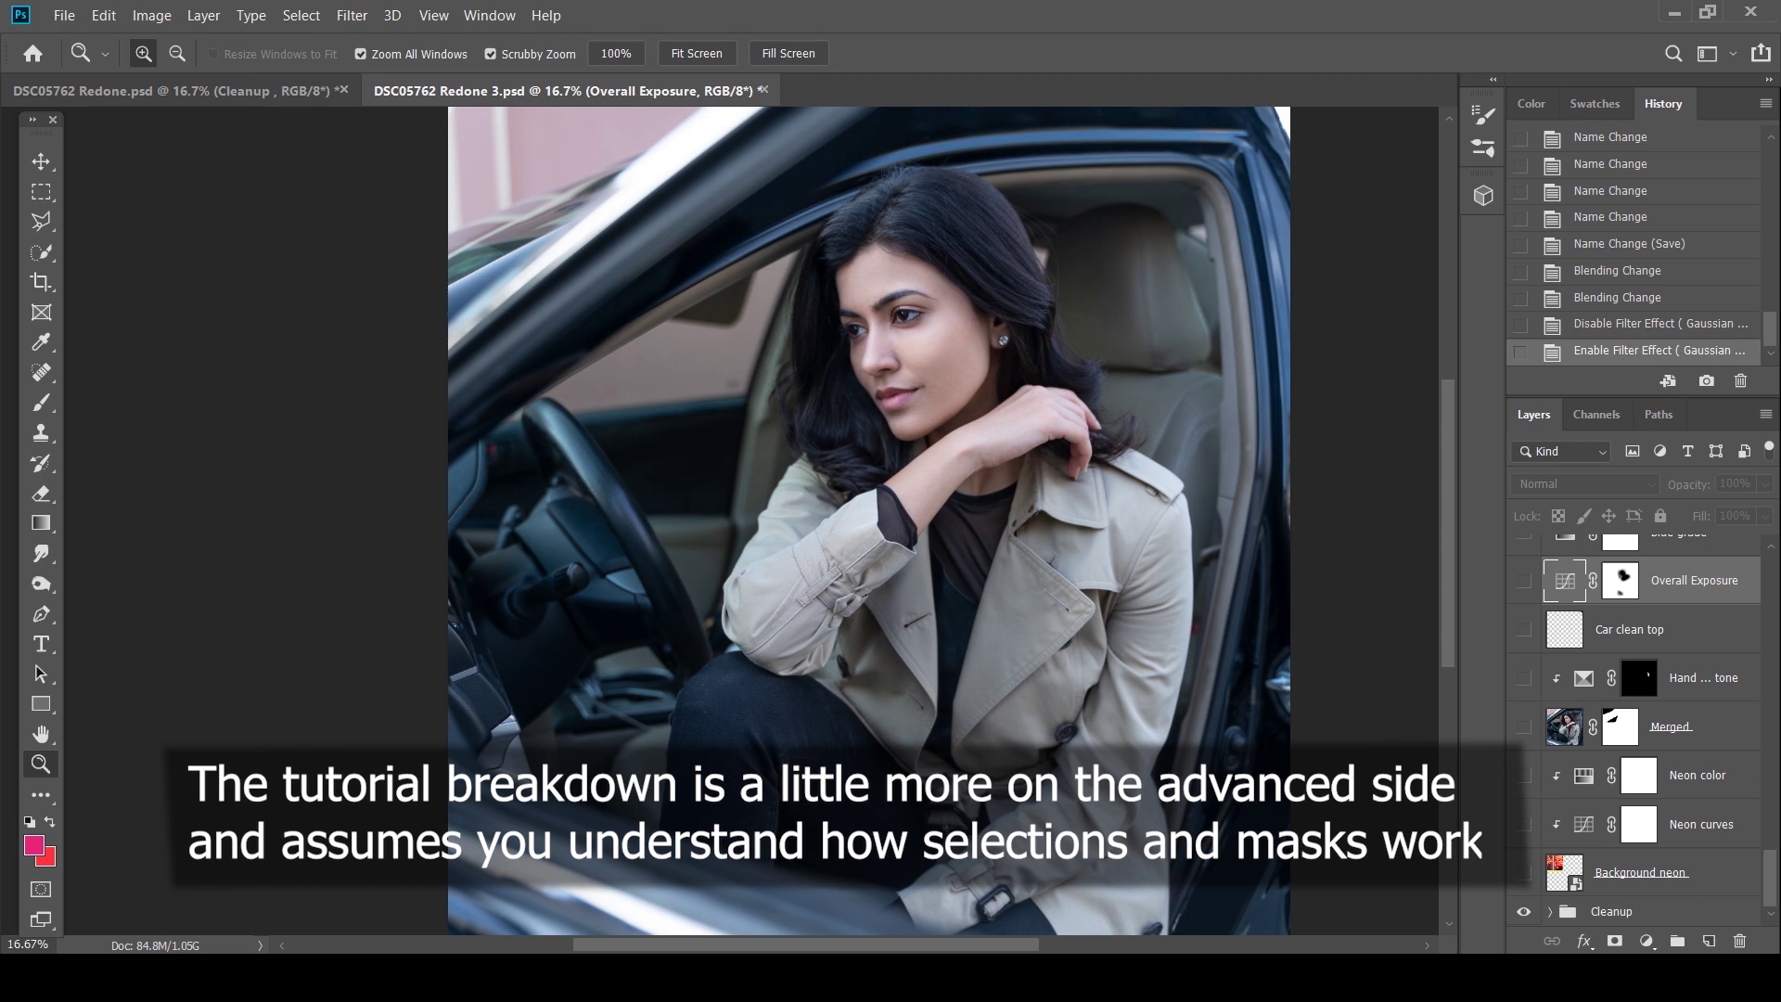
Turn on Curves 1, Local dodge and High in the Cleanup group, then show the Merged layer
left_click(1549, 910)
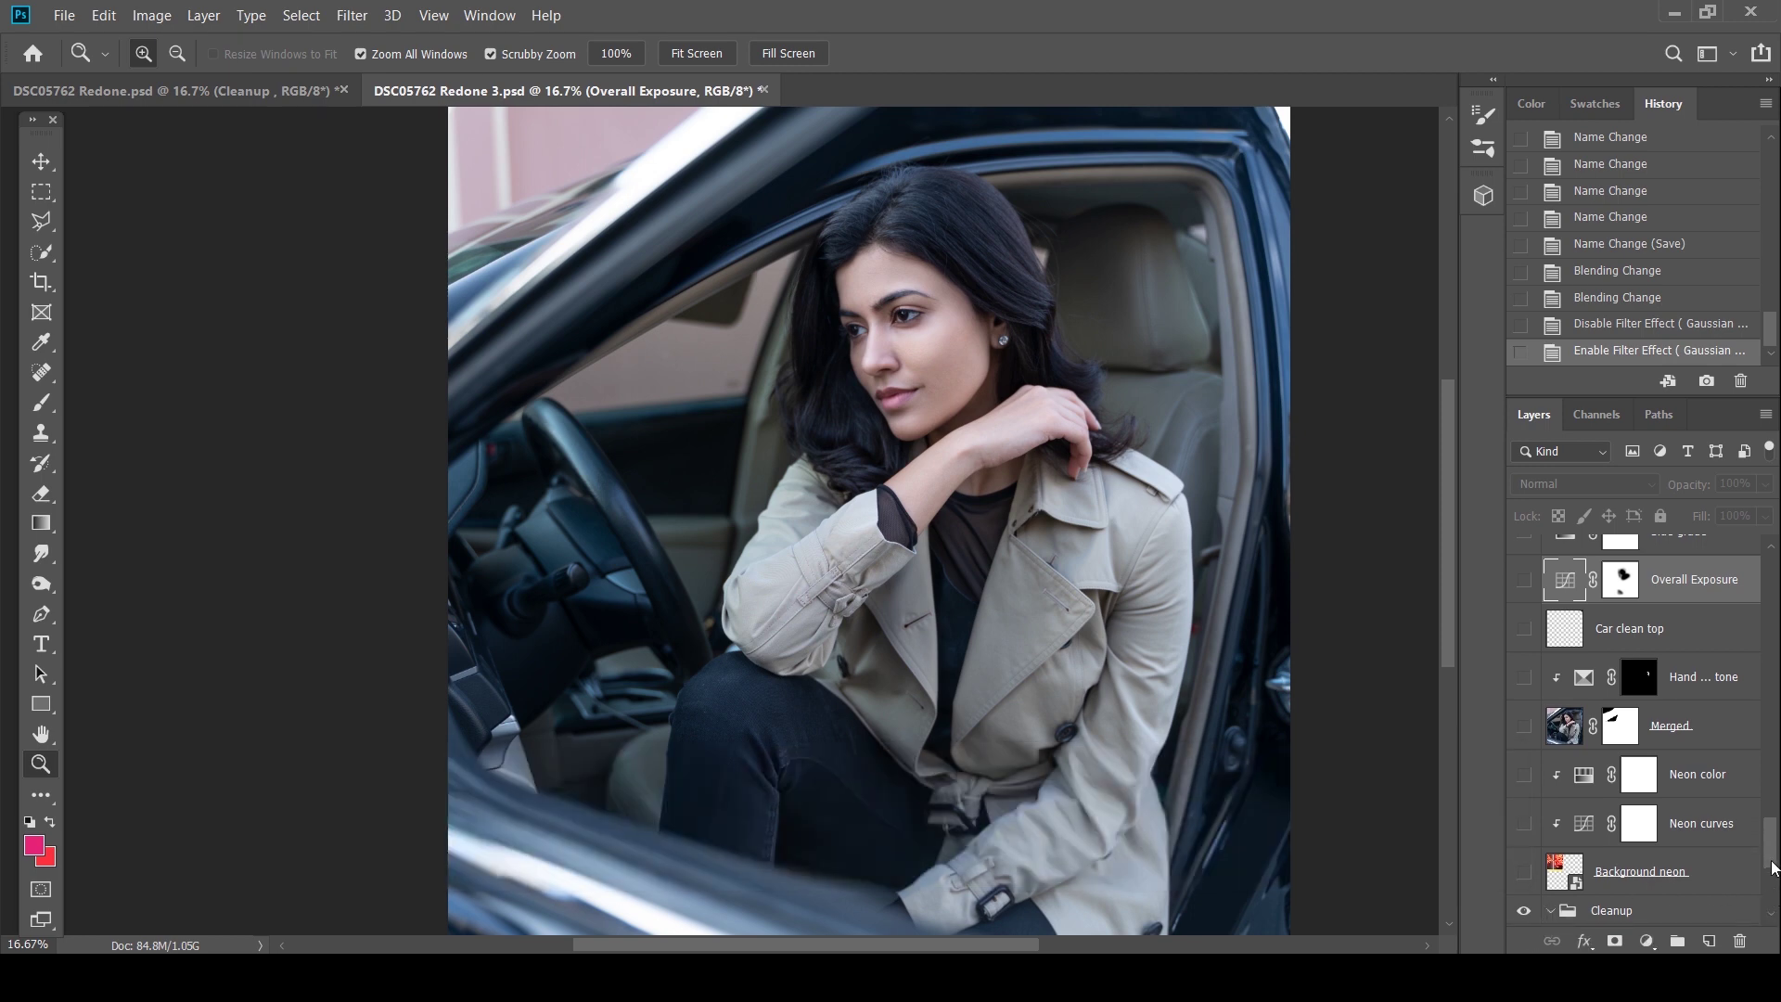
scroll(1772, 866, "down", 3)
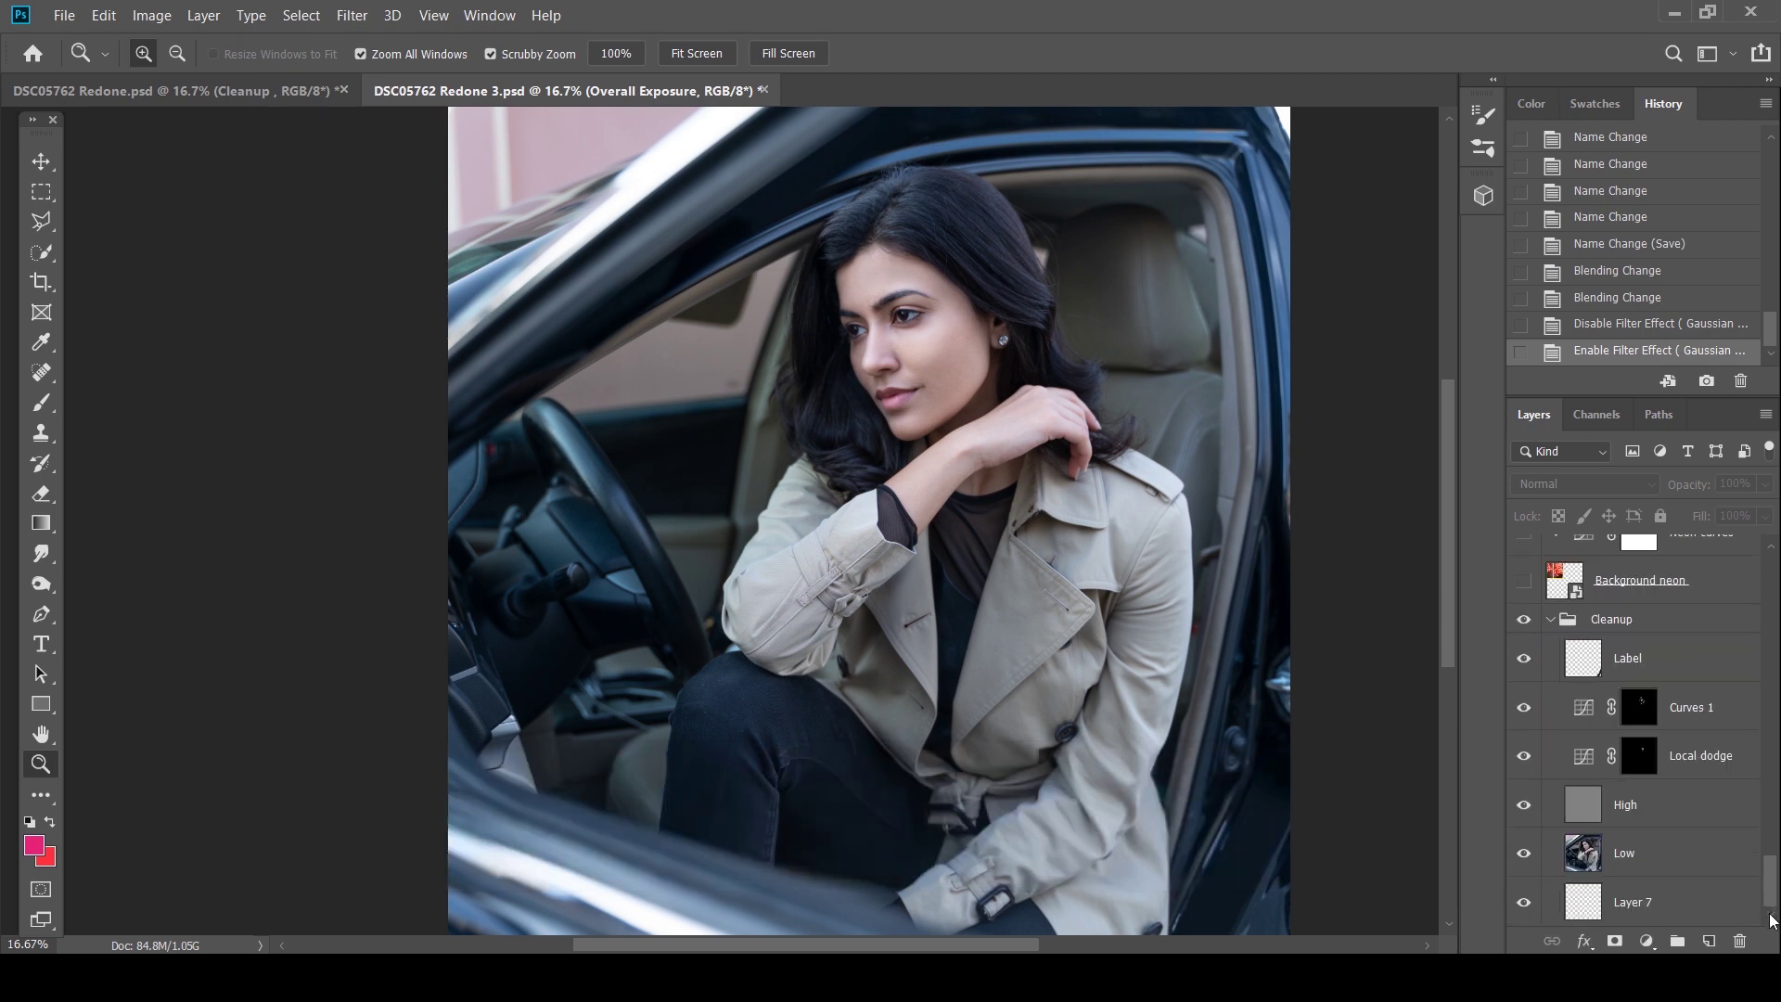
left_click(1524, 707)
left_click(1524, 755)
left_click(1524, 805)
scroll(1774, 891, "up", 2)
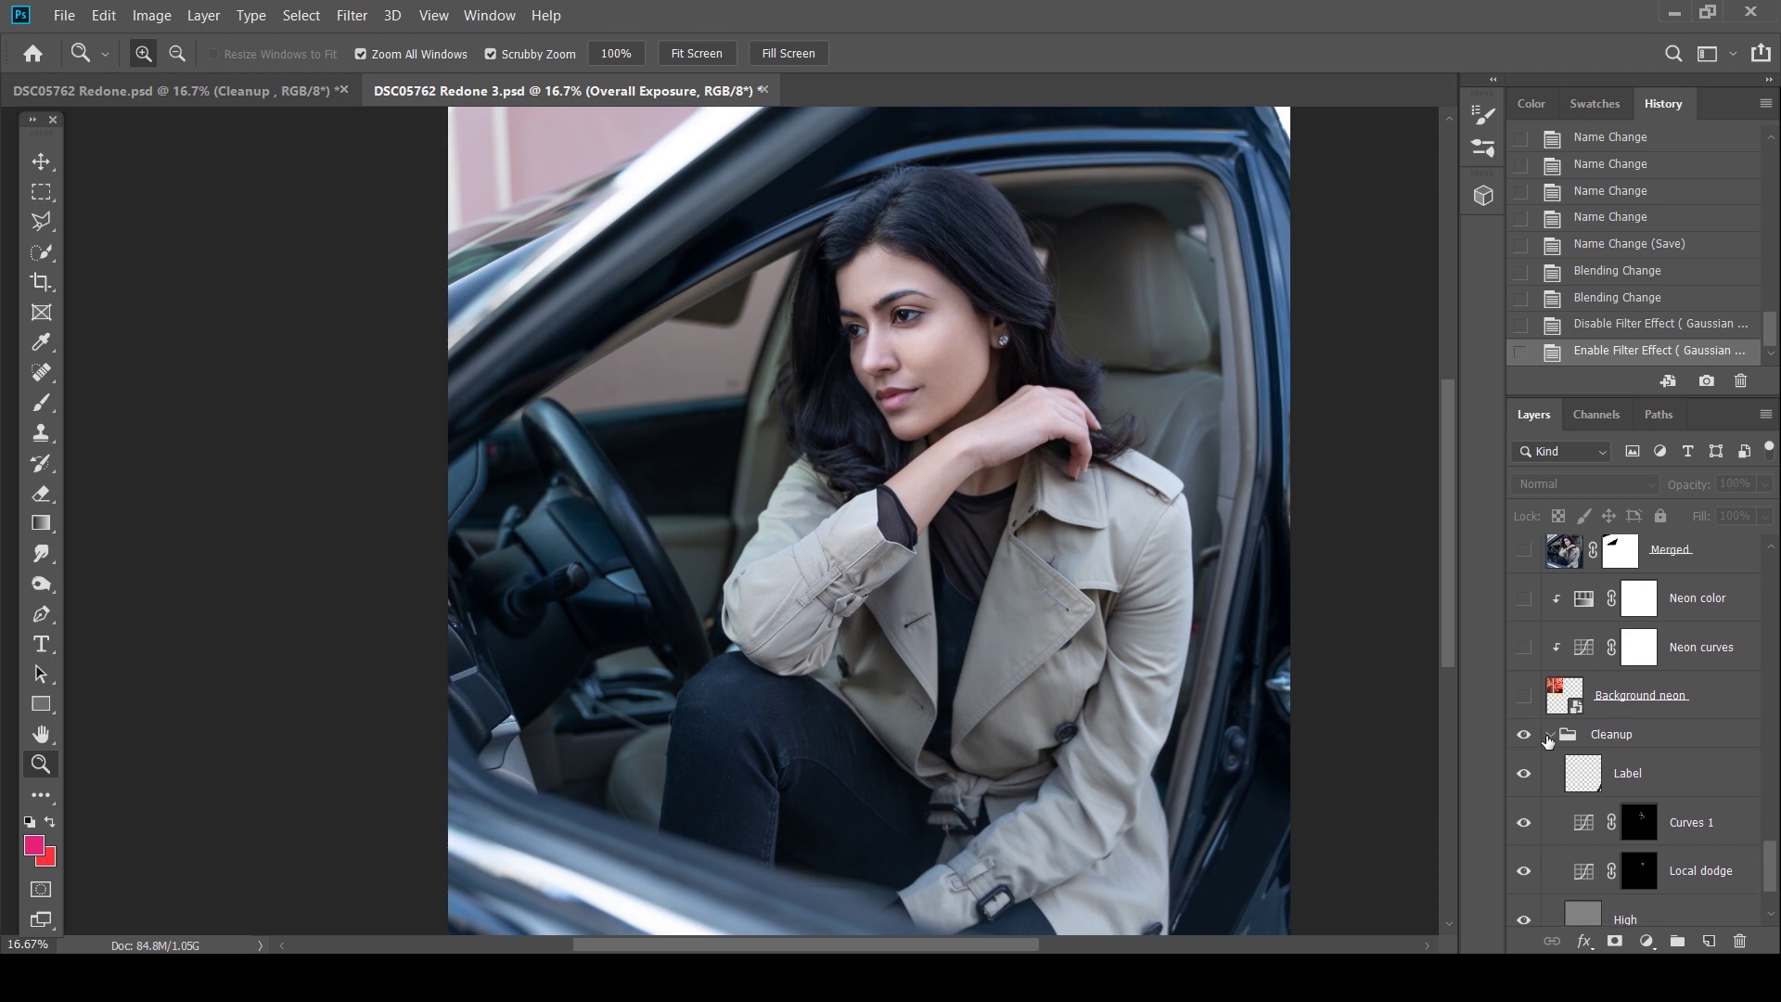
left_click(1548, 737)
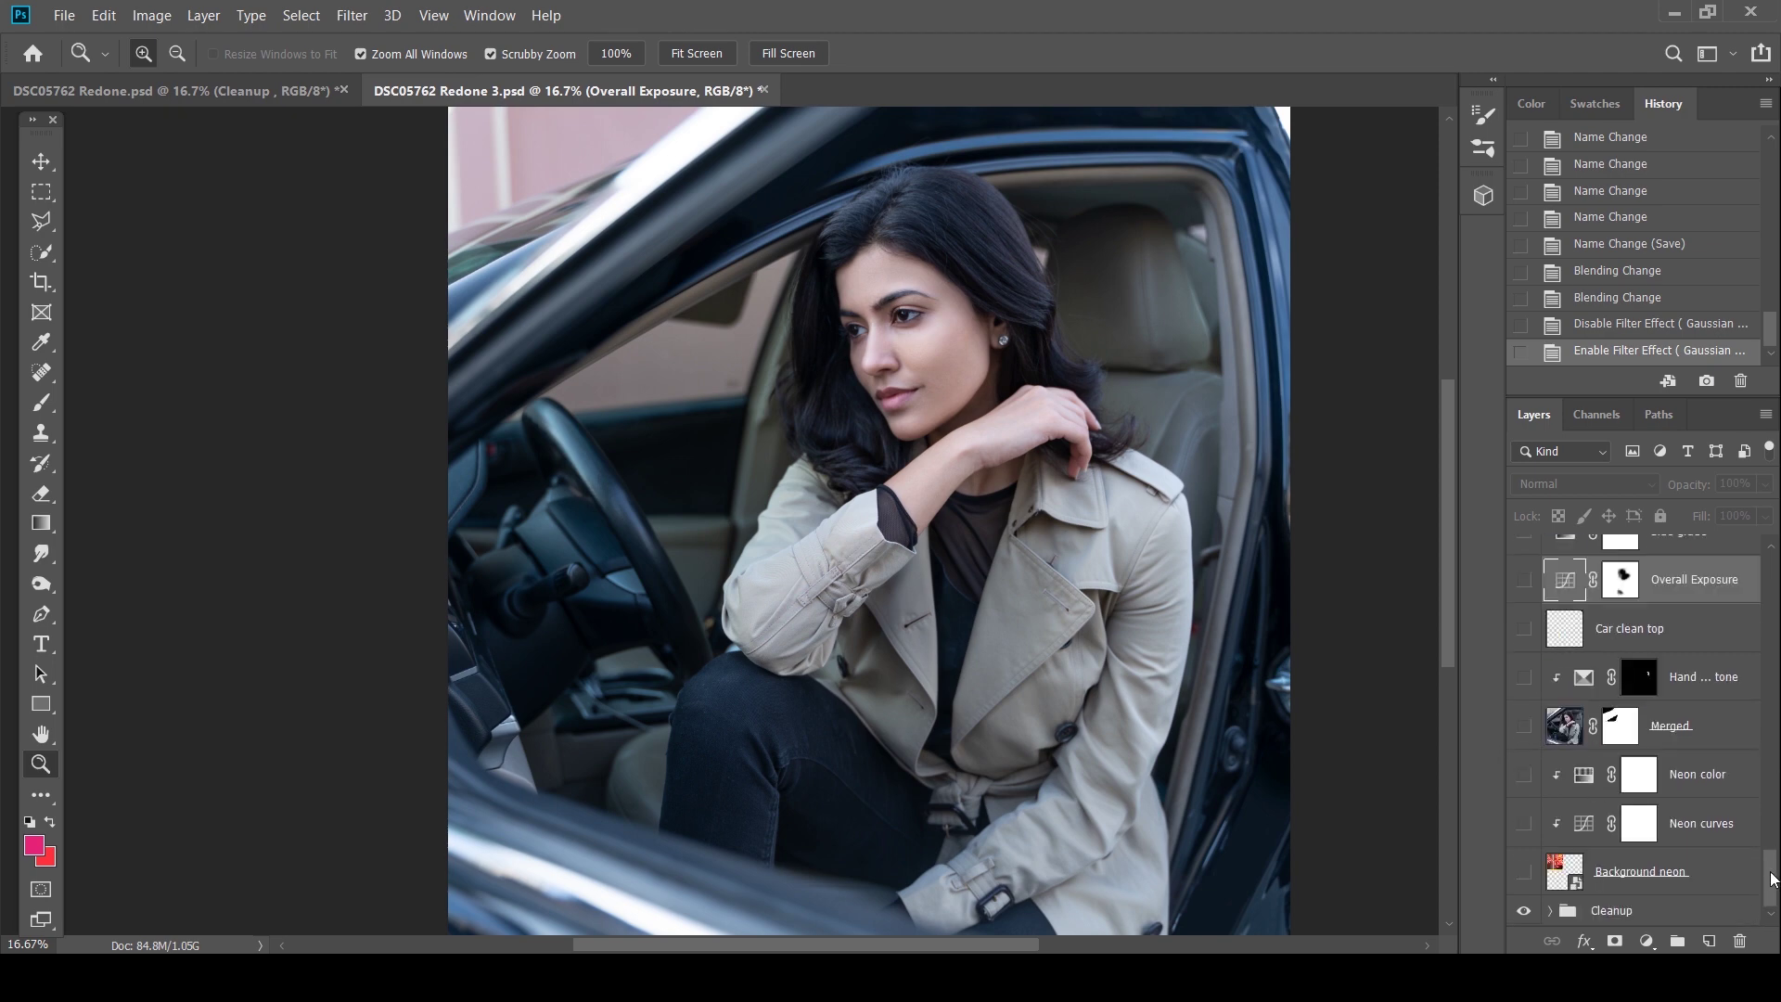
left_click(1521, 729)
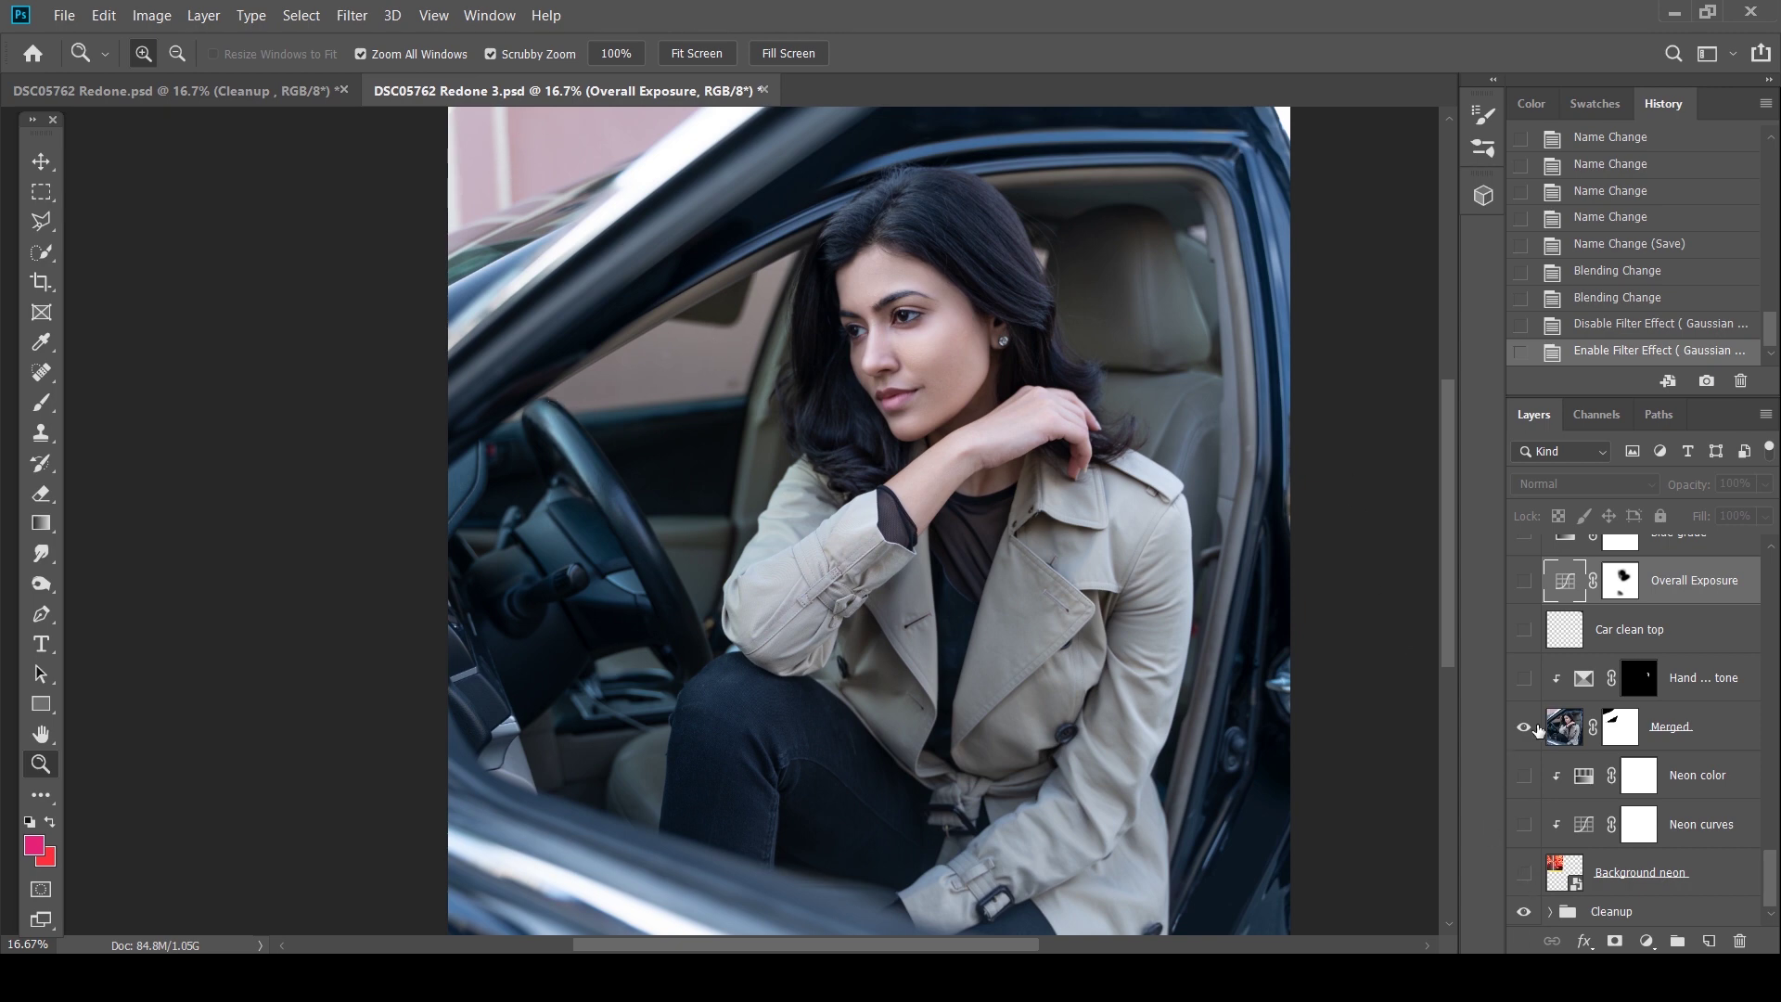
Show the Background neon, Neon curves, Neon color and Car clean top layers for pink neon
left_click(1525, 871)
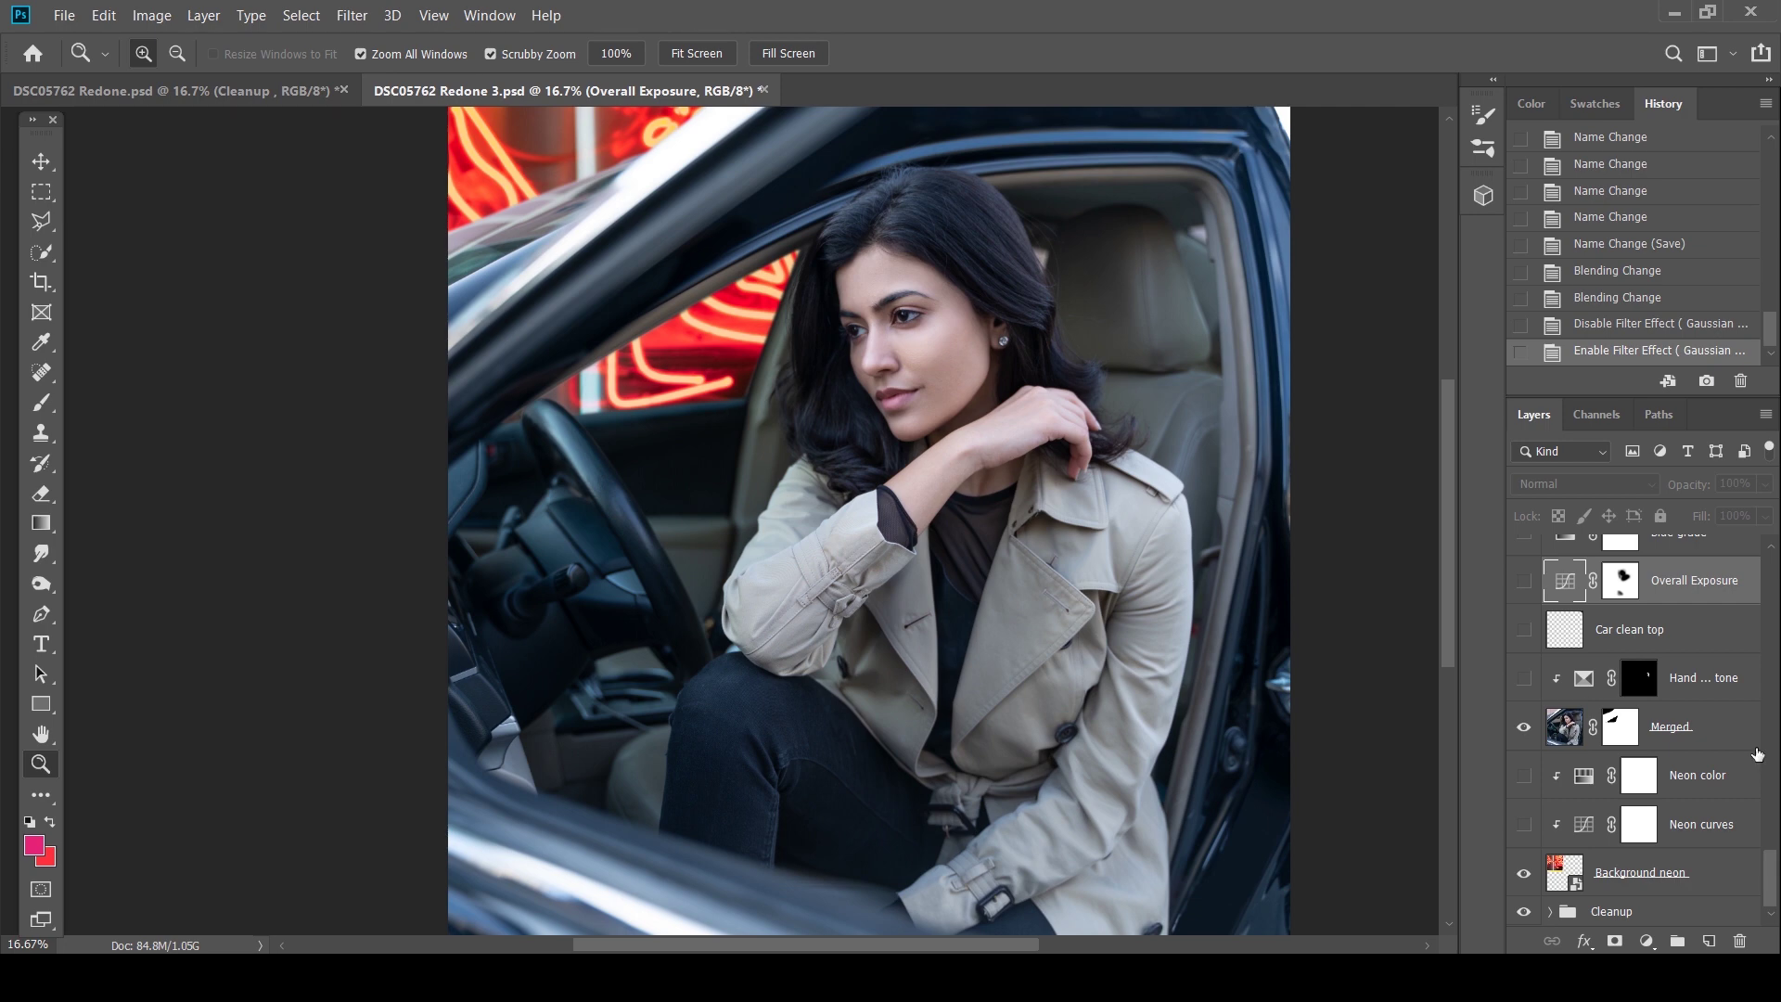
left_click(1523, 824)
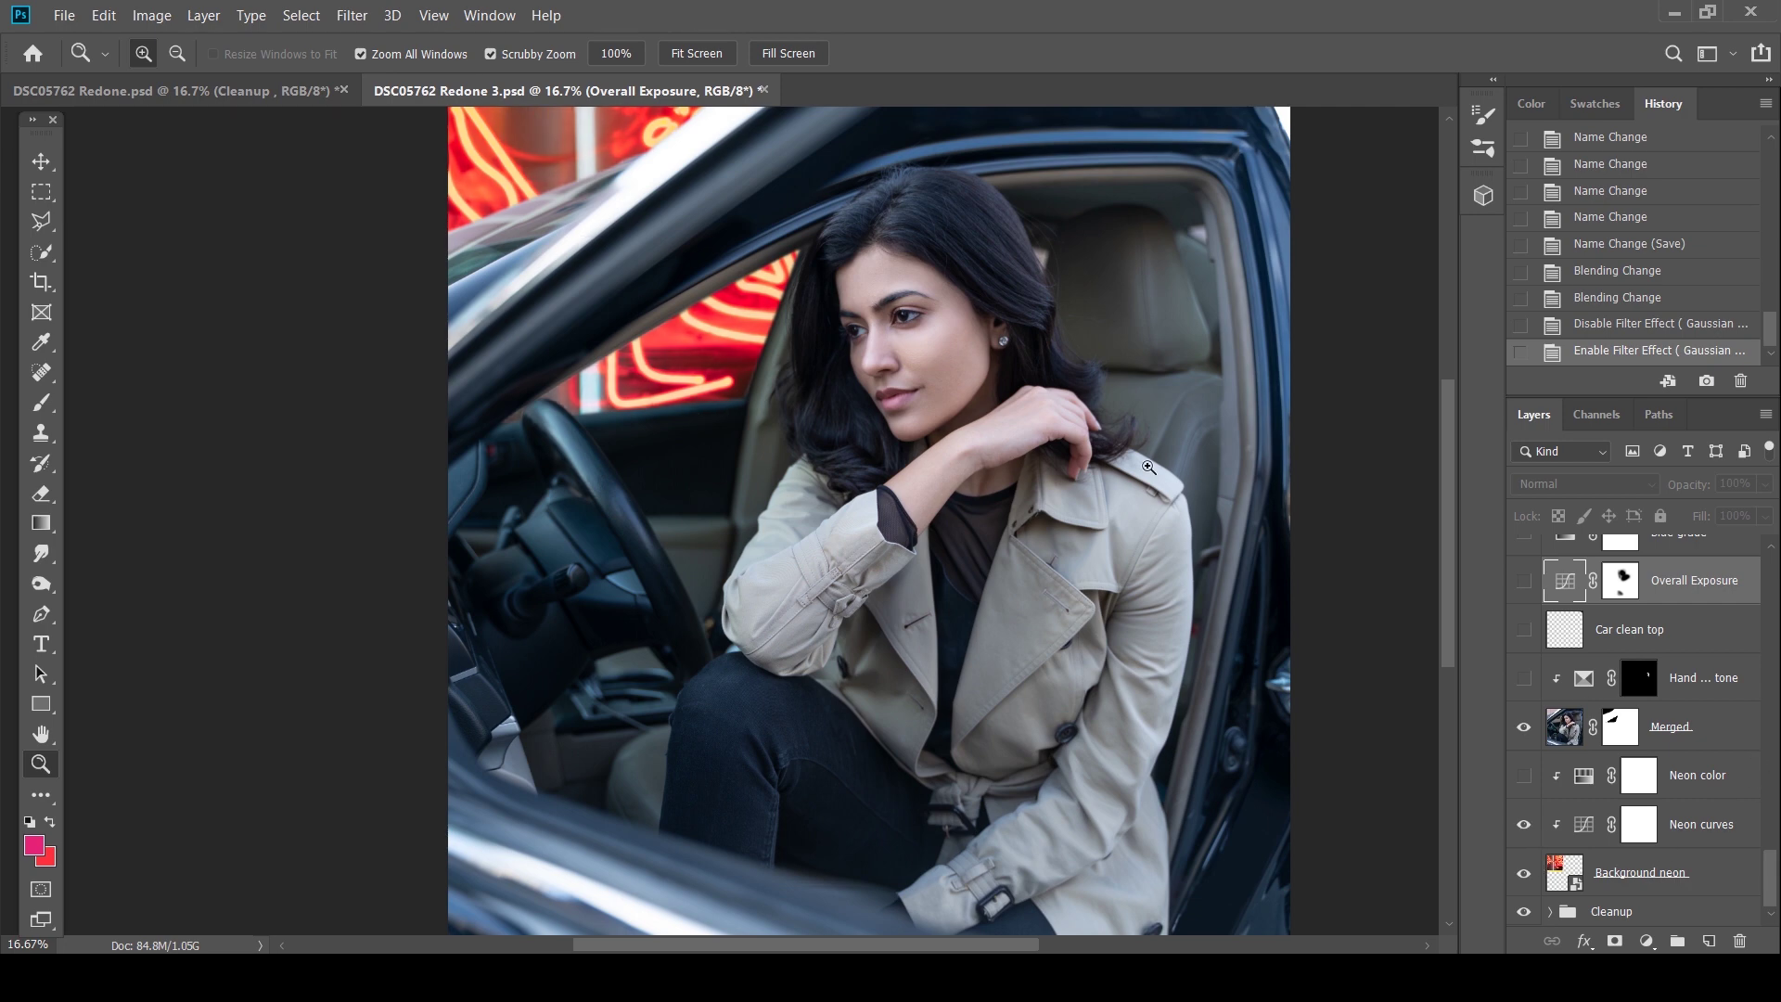
left_click(1524, 777)
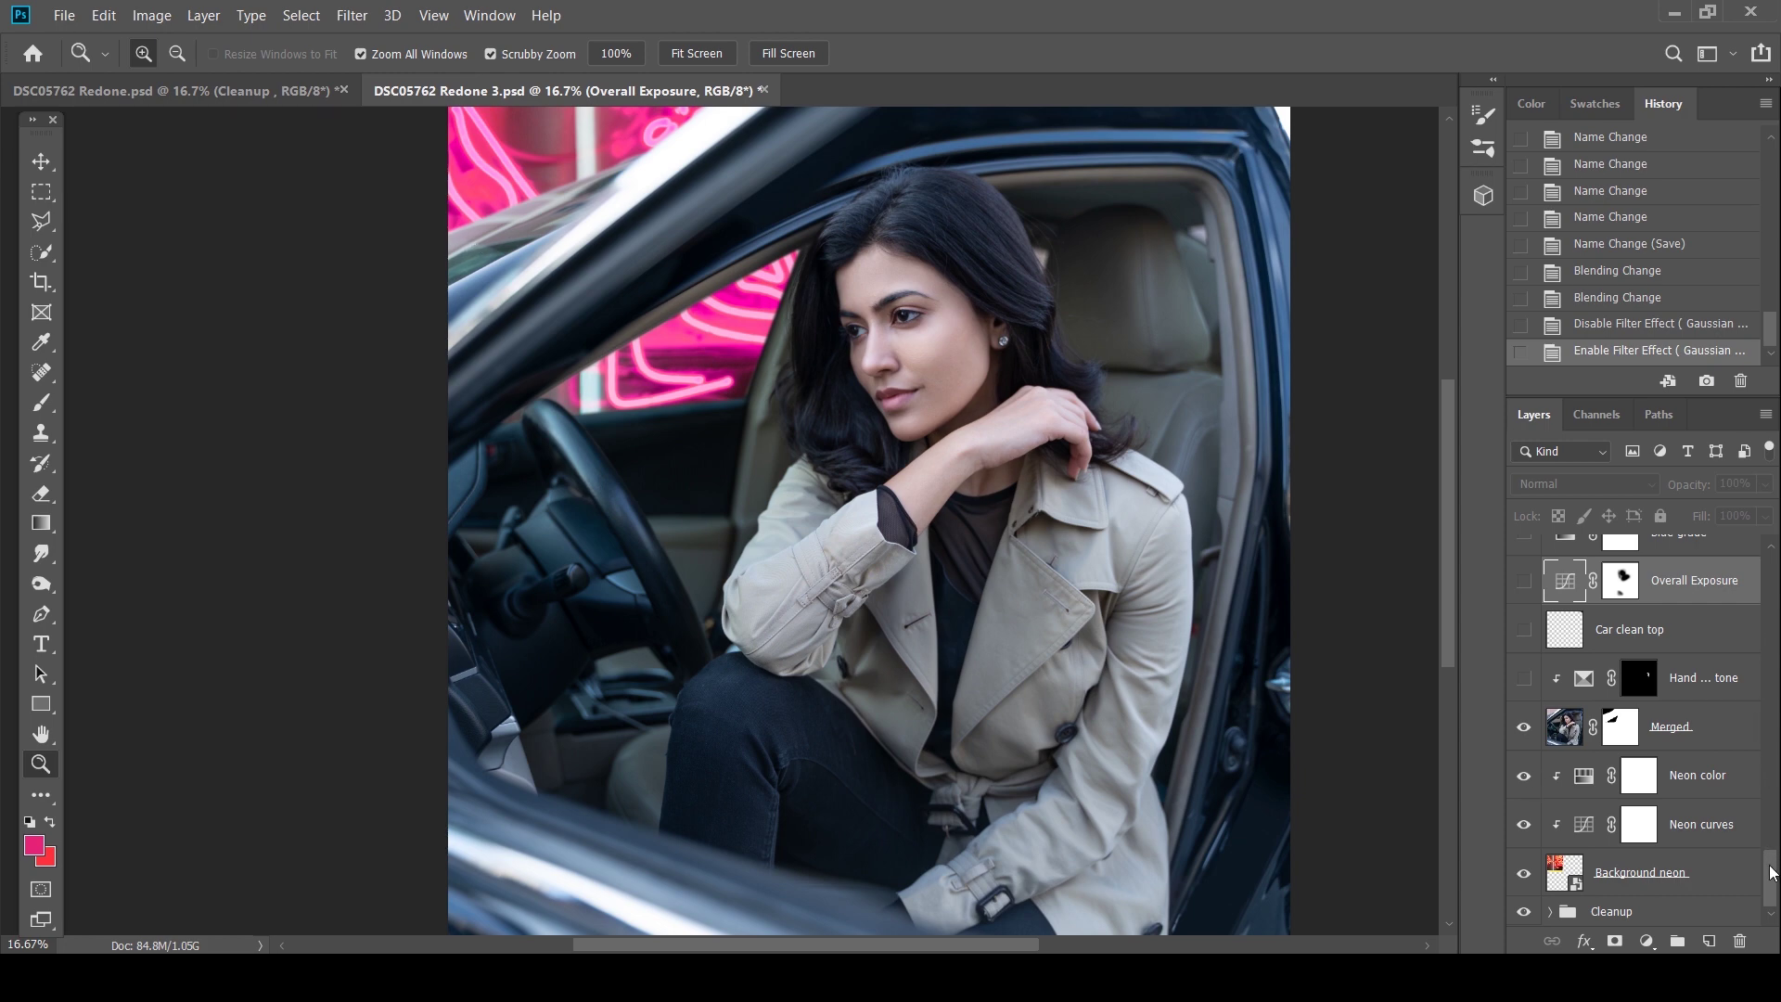
left_click_drag(1773, 865, 1773, 852)
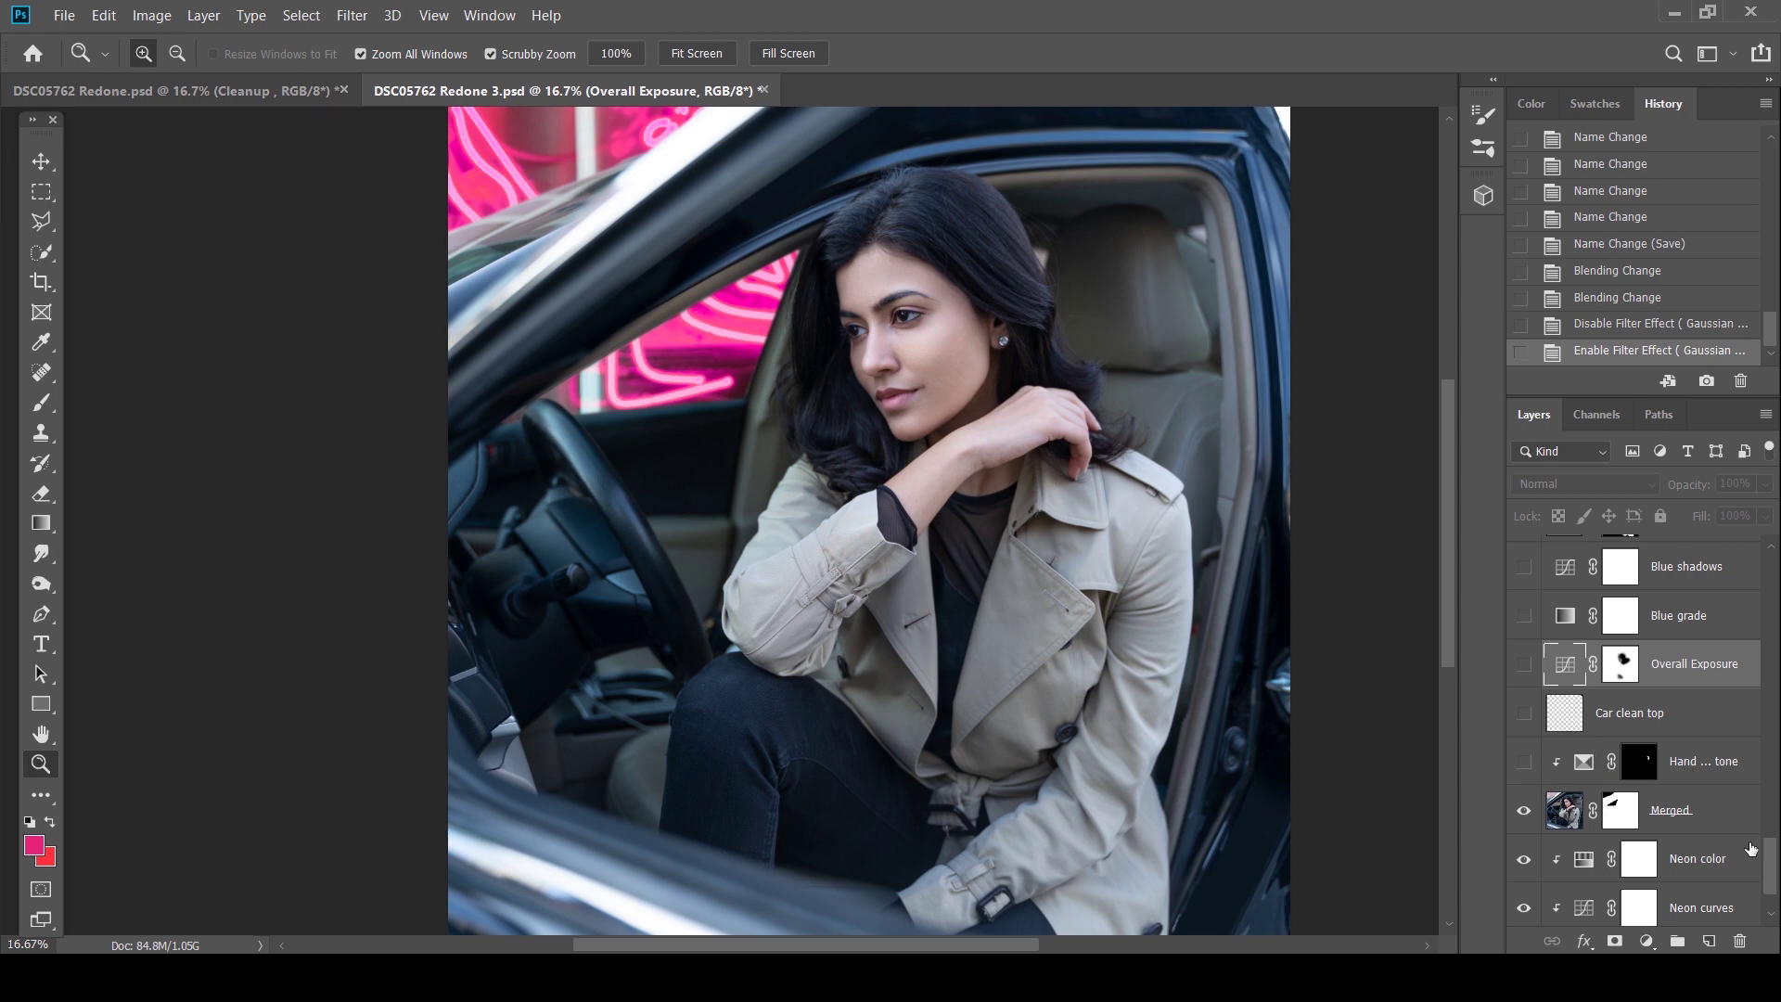
left_click_drag(1773, 880, 1773, 874)
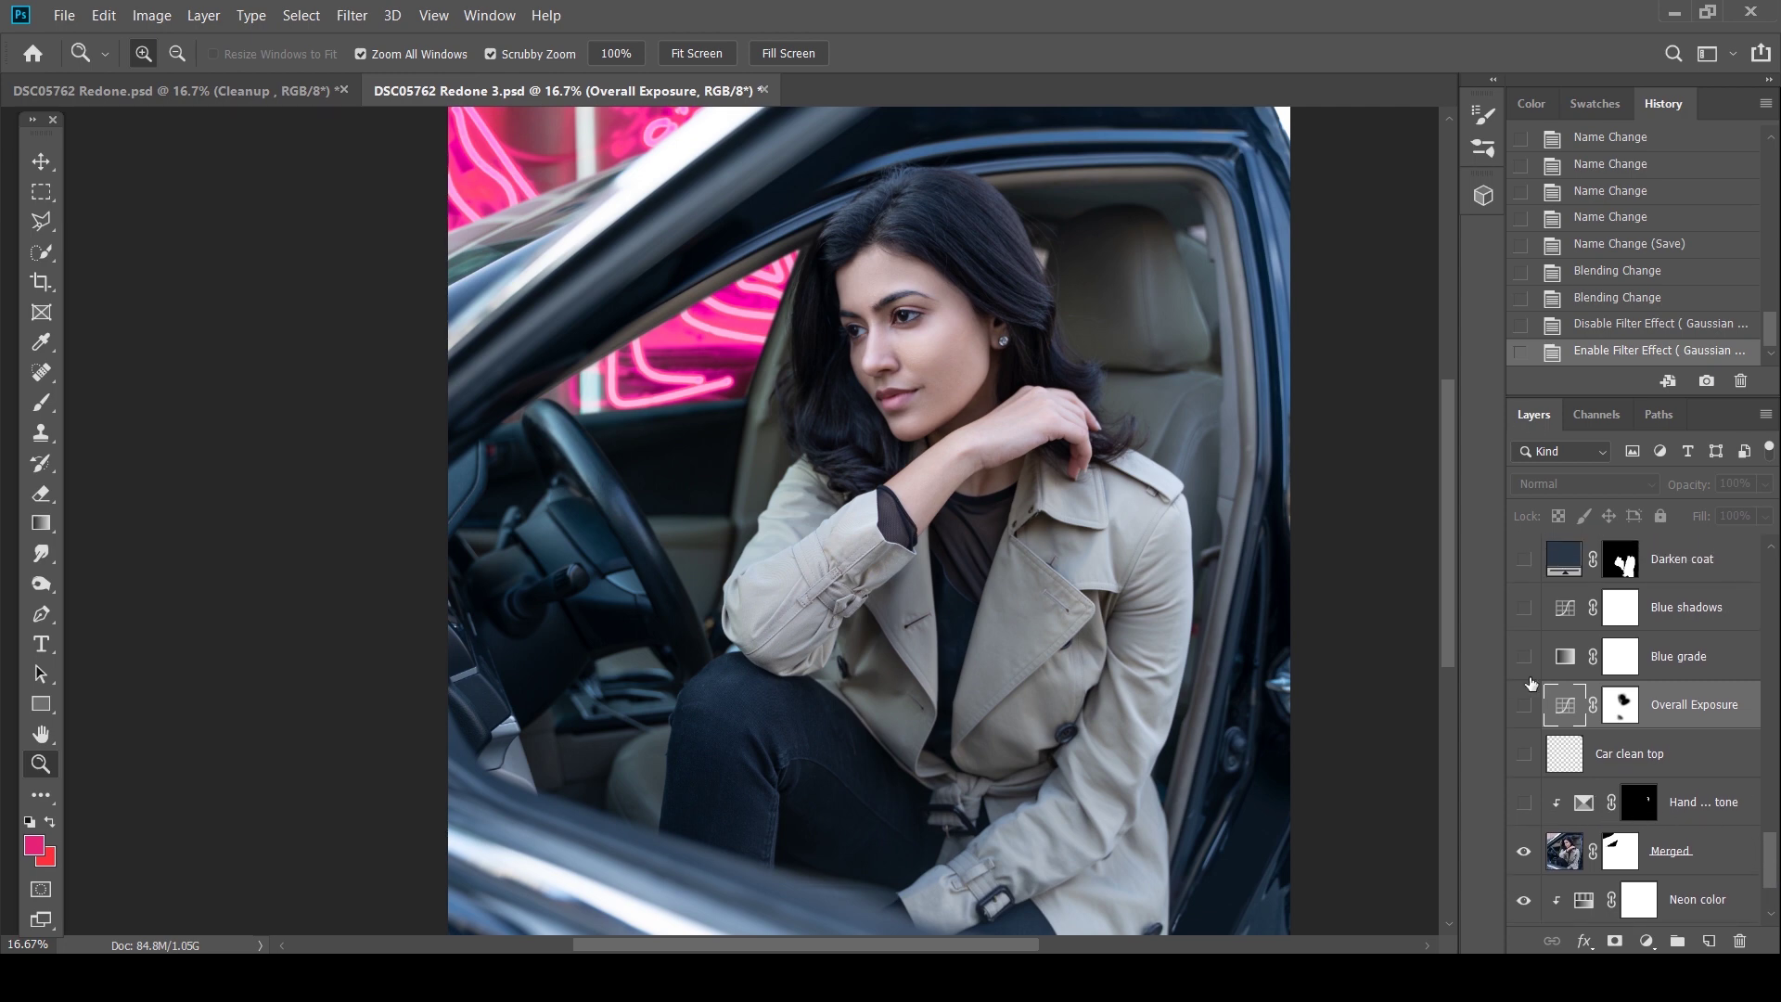
left_click(1524, 755)
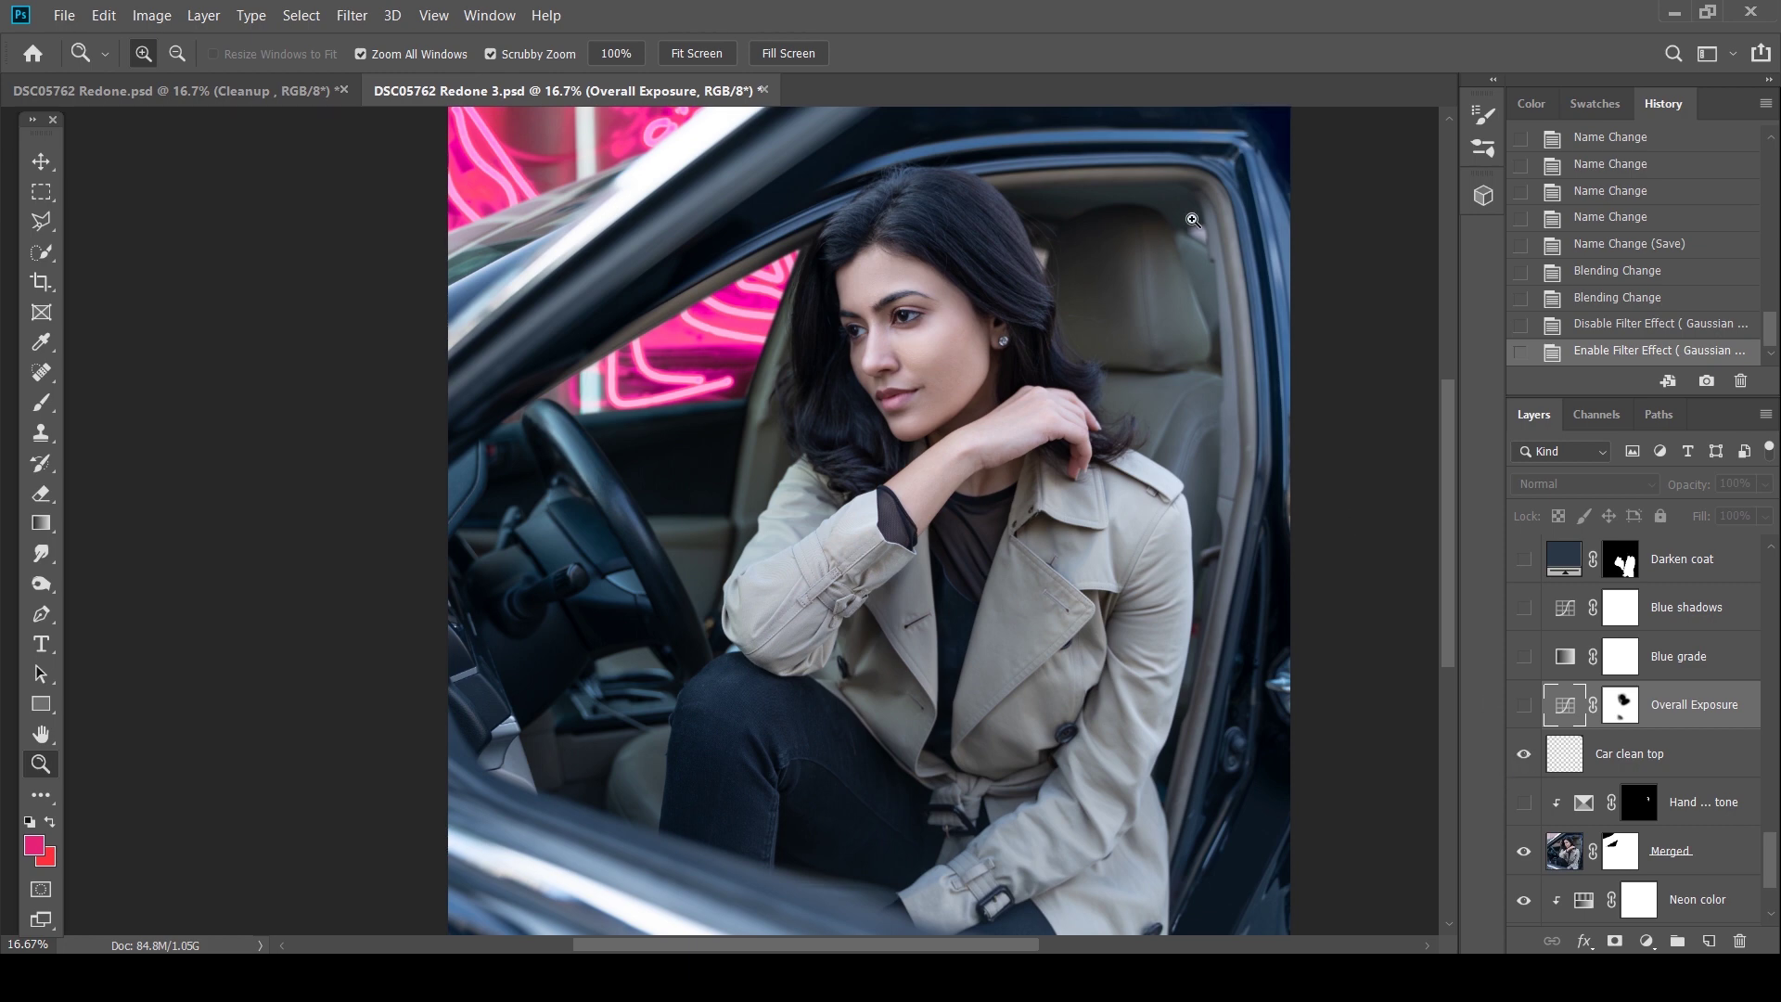
Enable Overall Exposure and check its curve, then enable the Blue grade layer
left_click(1522, 707)
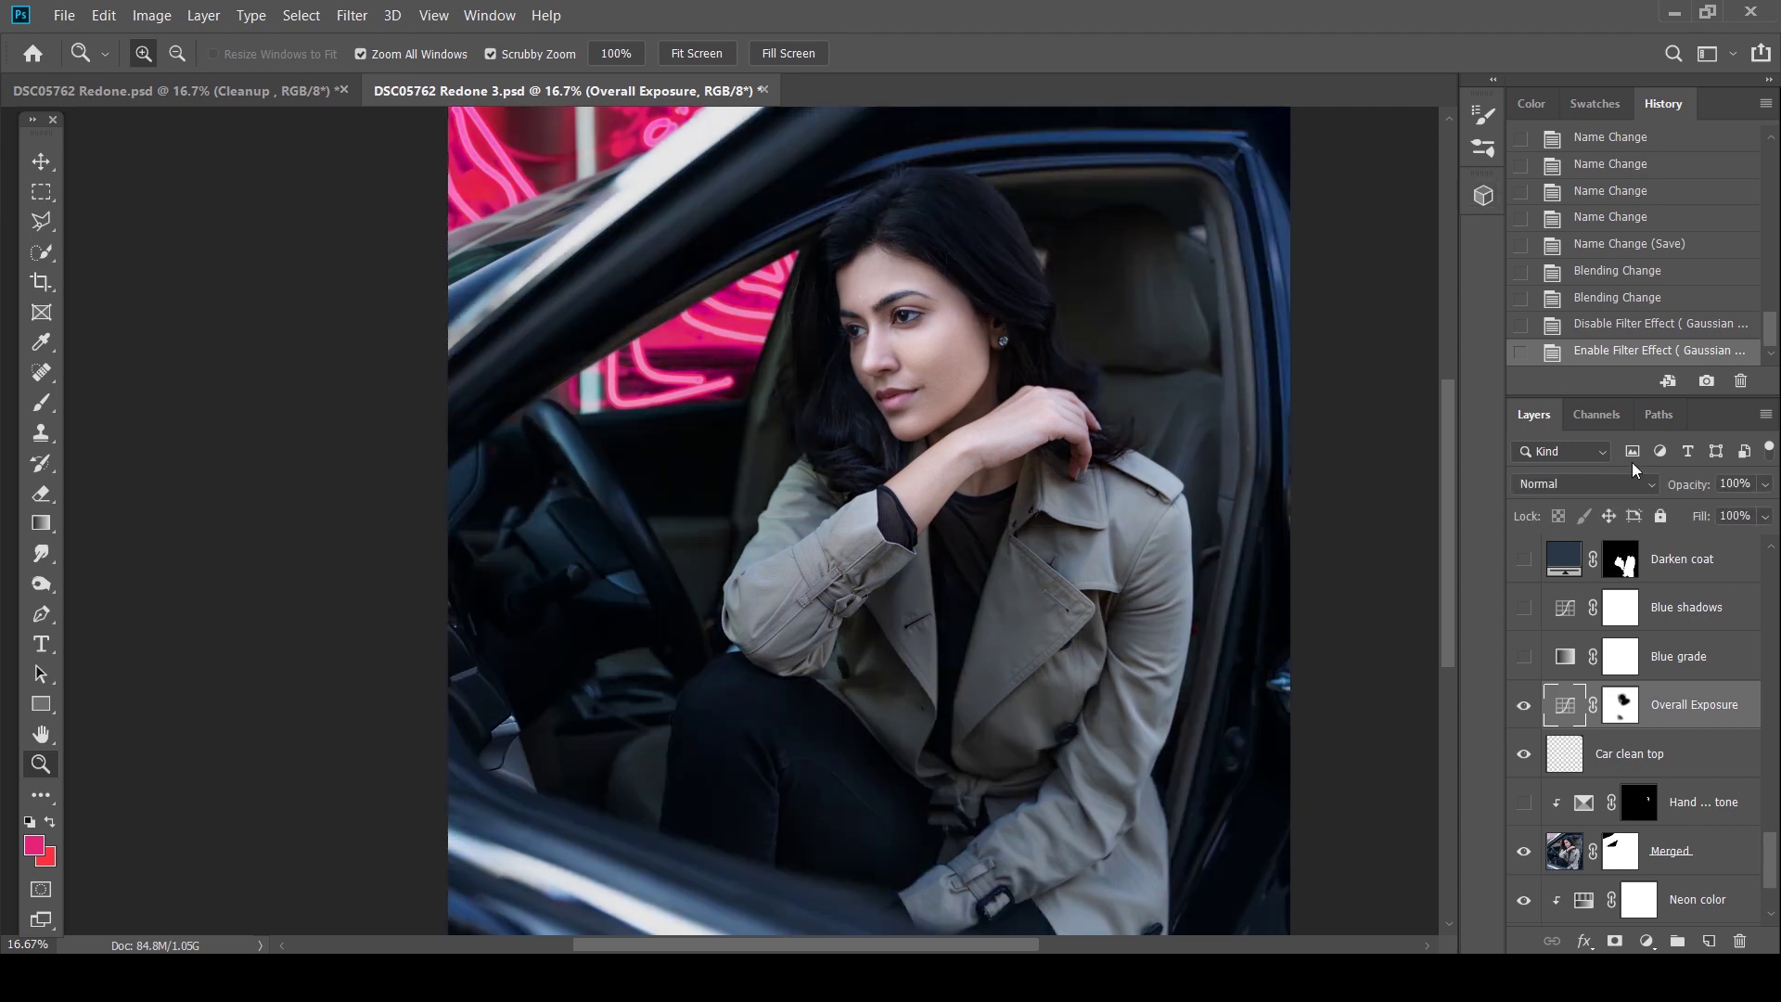
double_click(1564, 705)
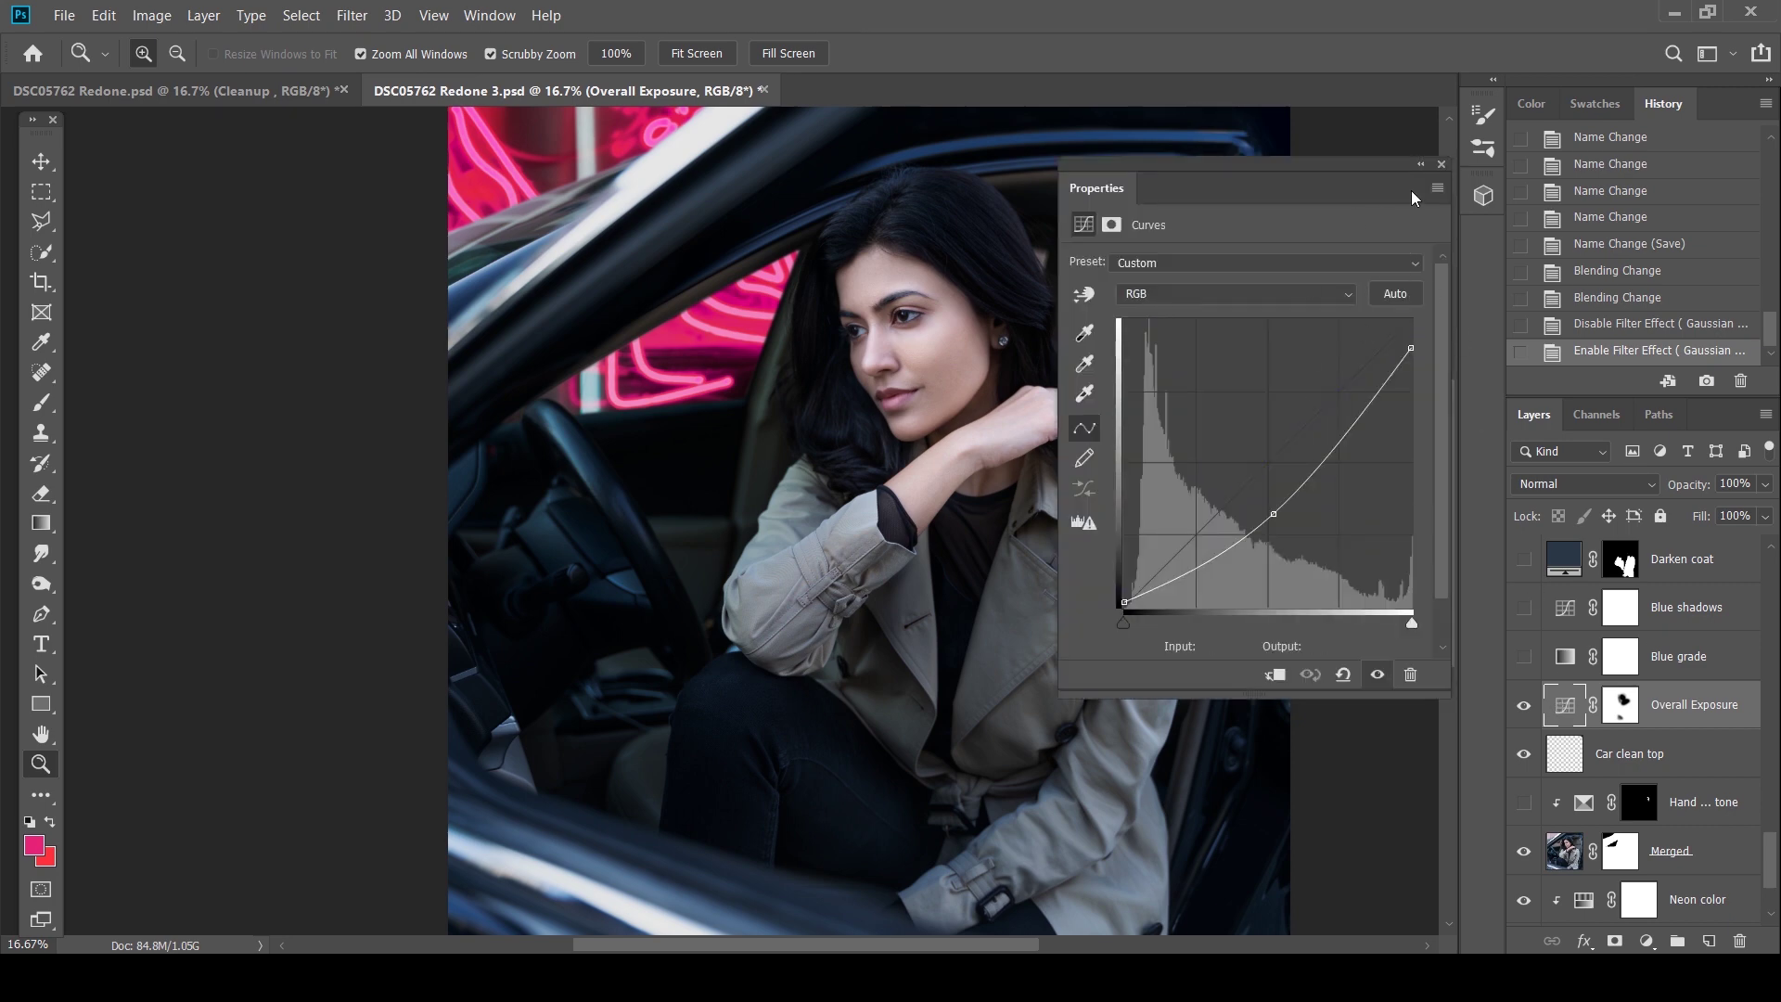
left_click(1442, 164)
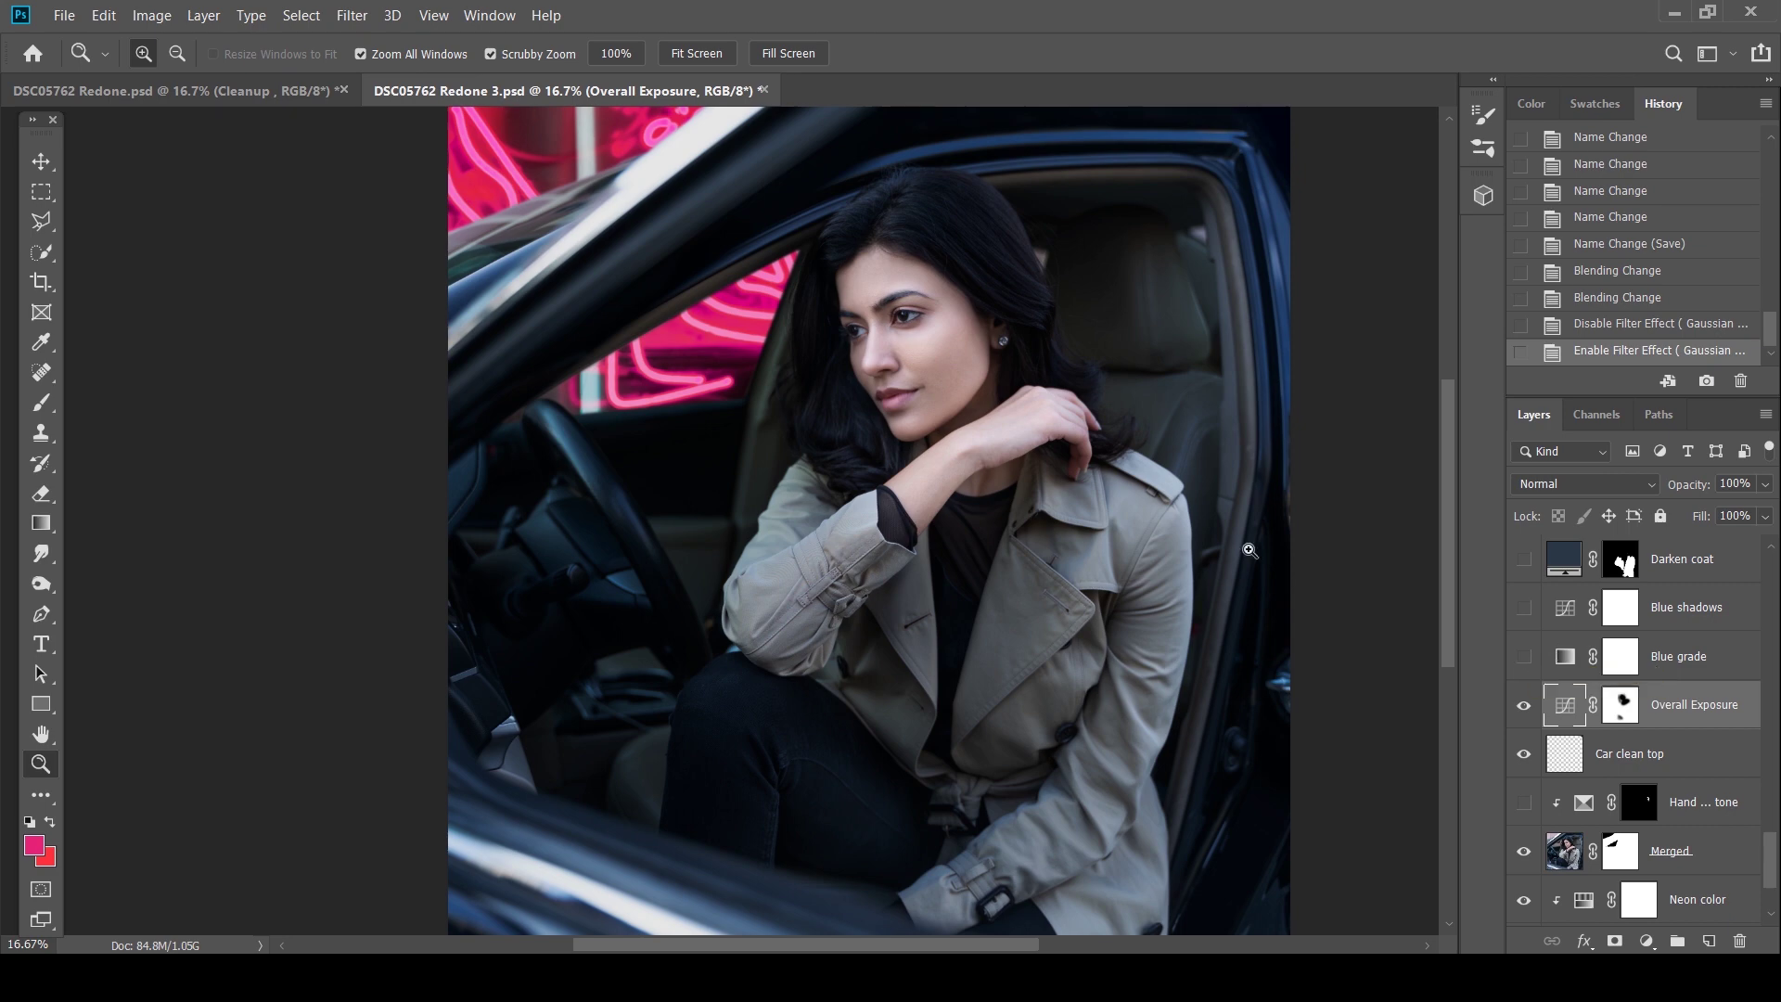
left_click(1523, 657)
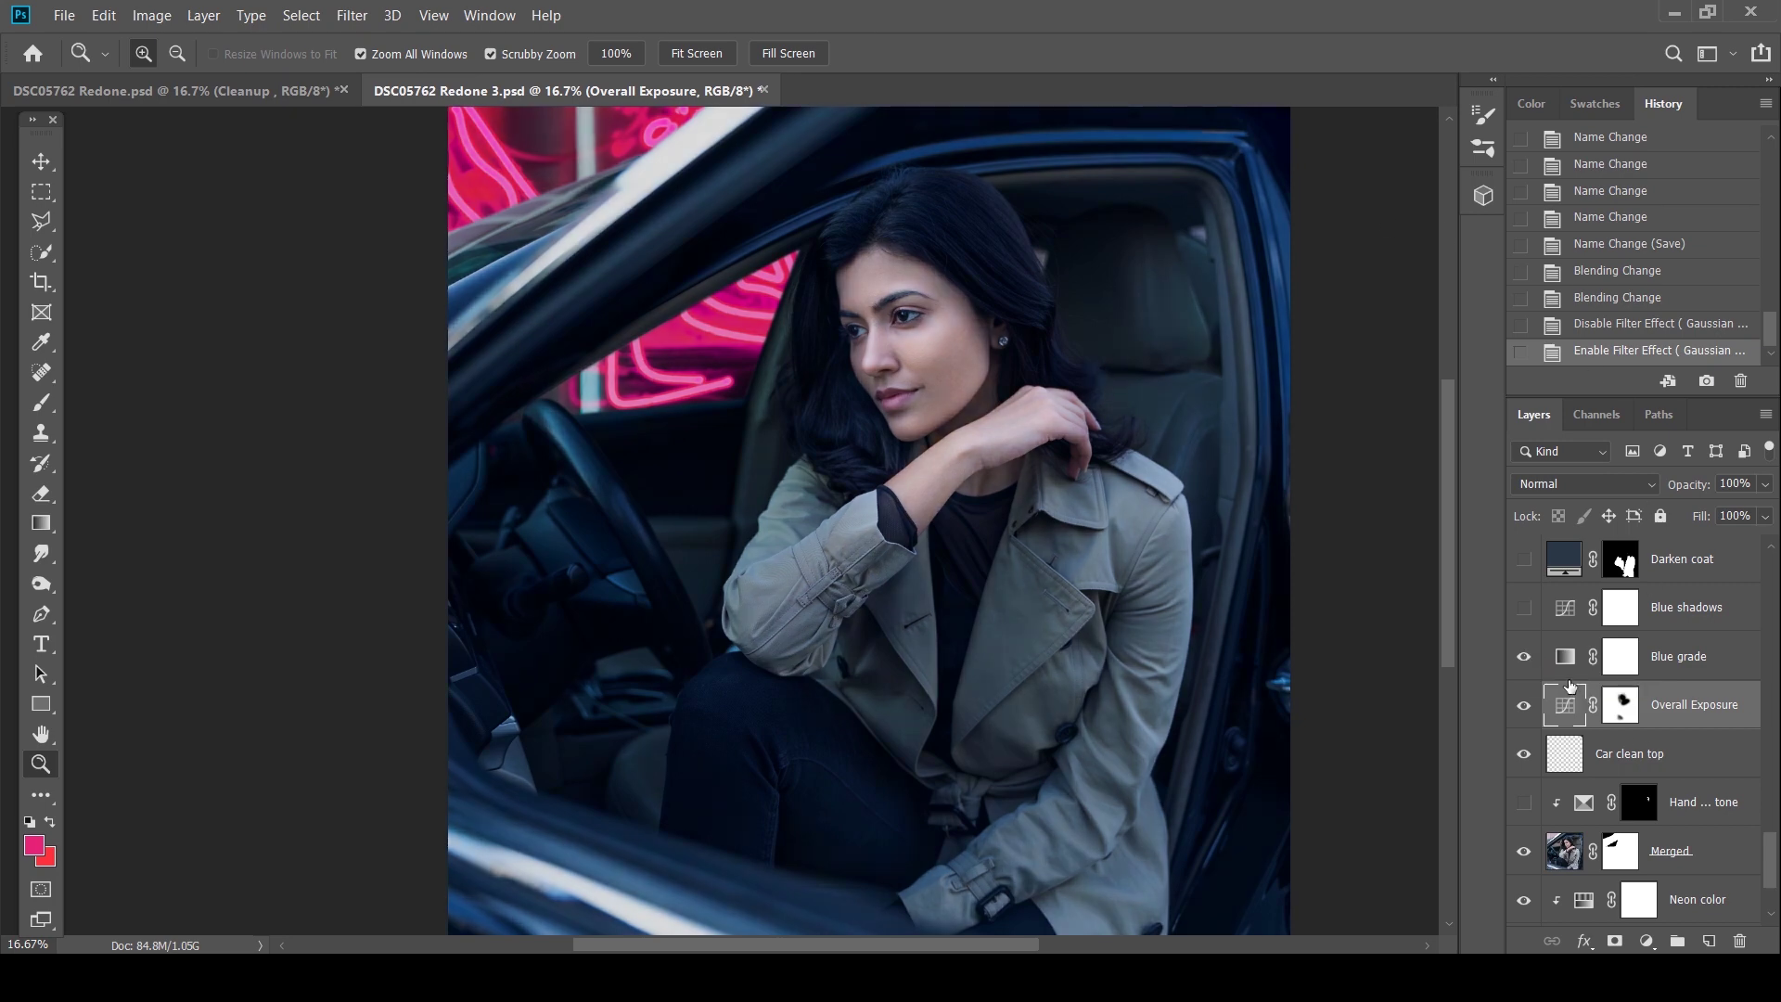
double_click(1569, 664)
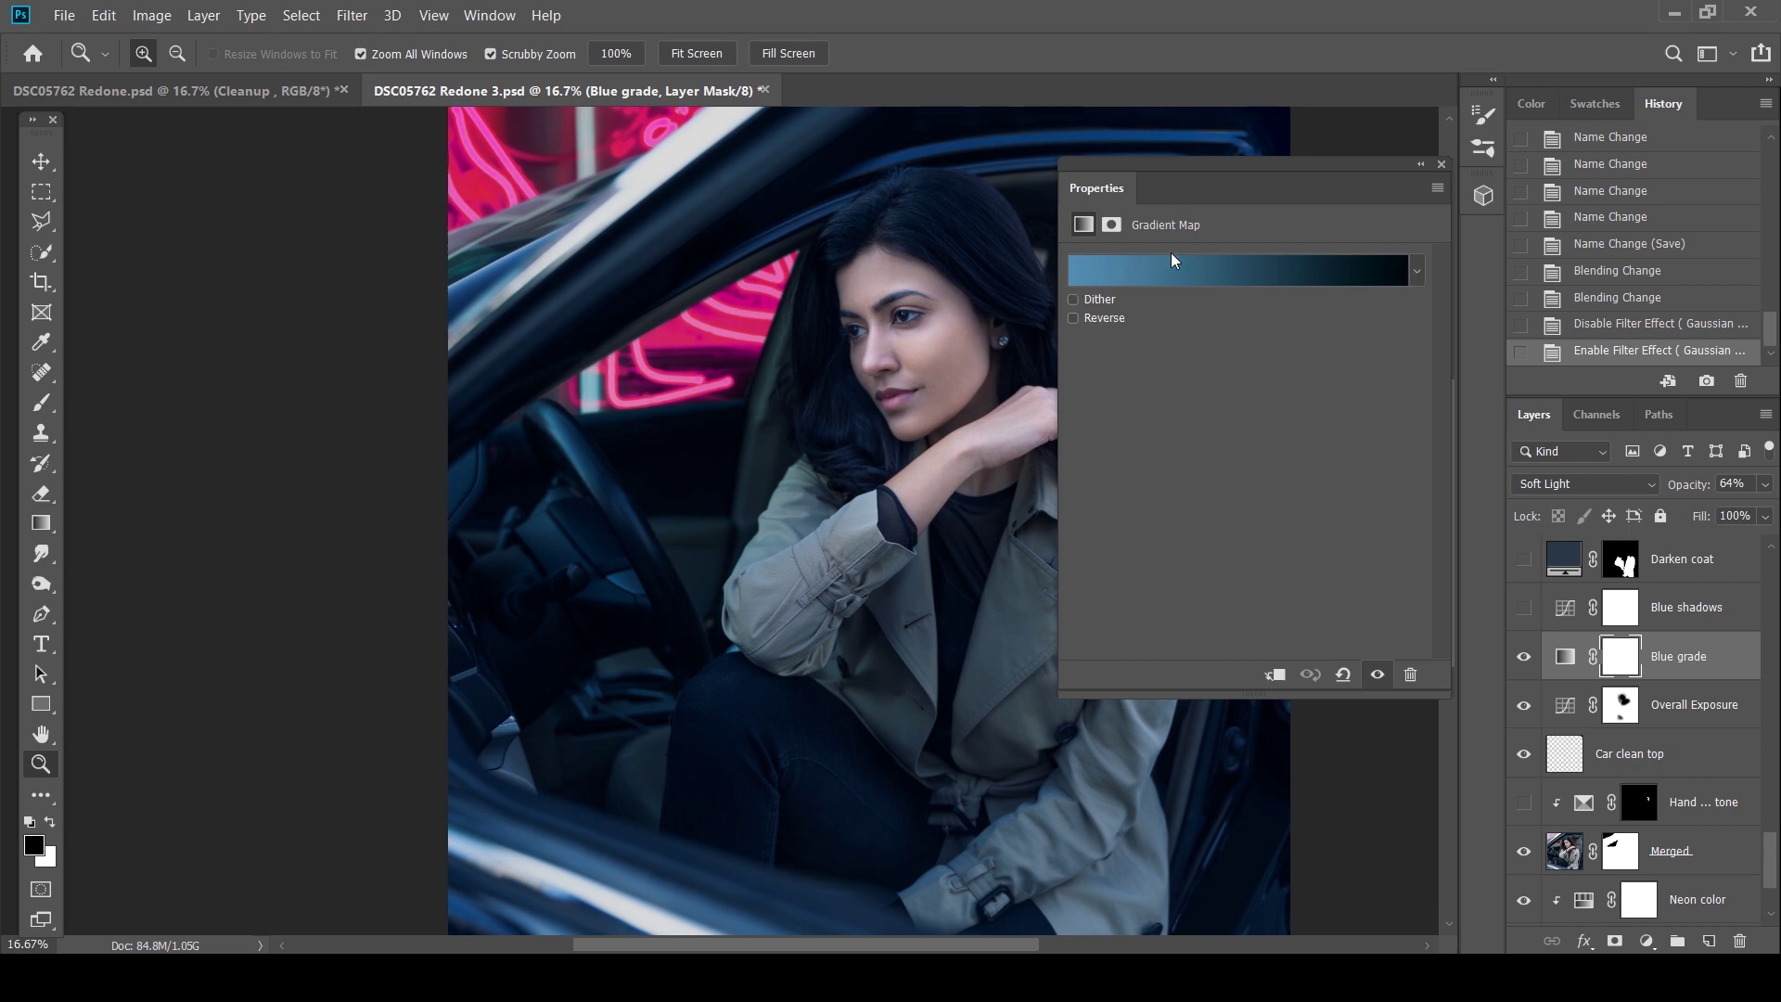
left_click(1440, 165)
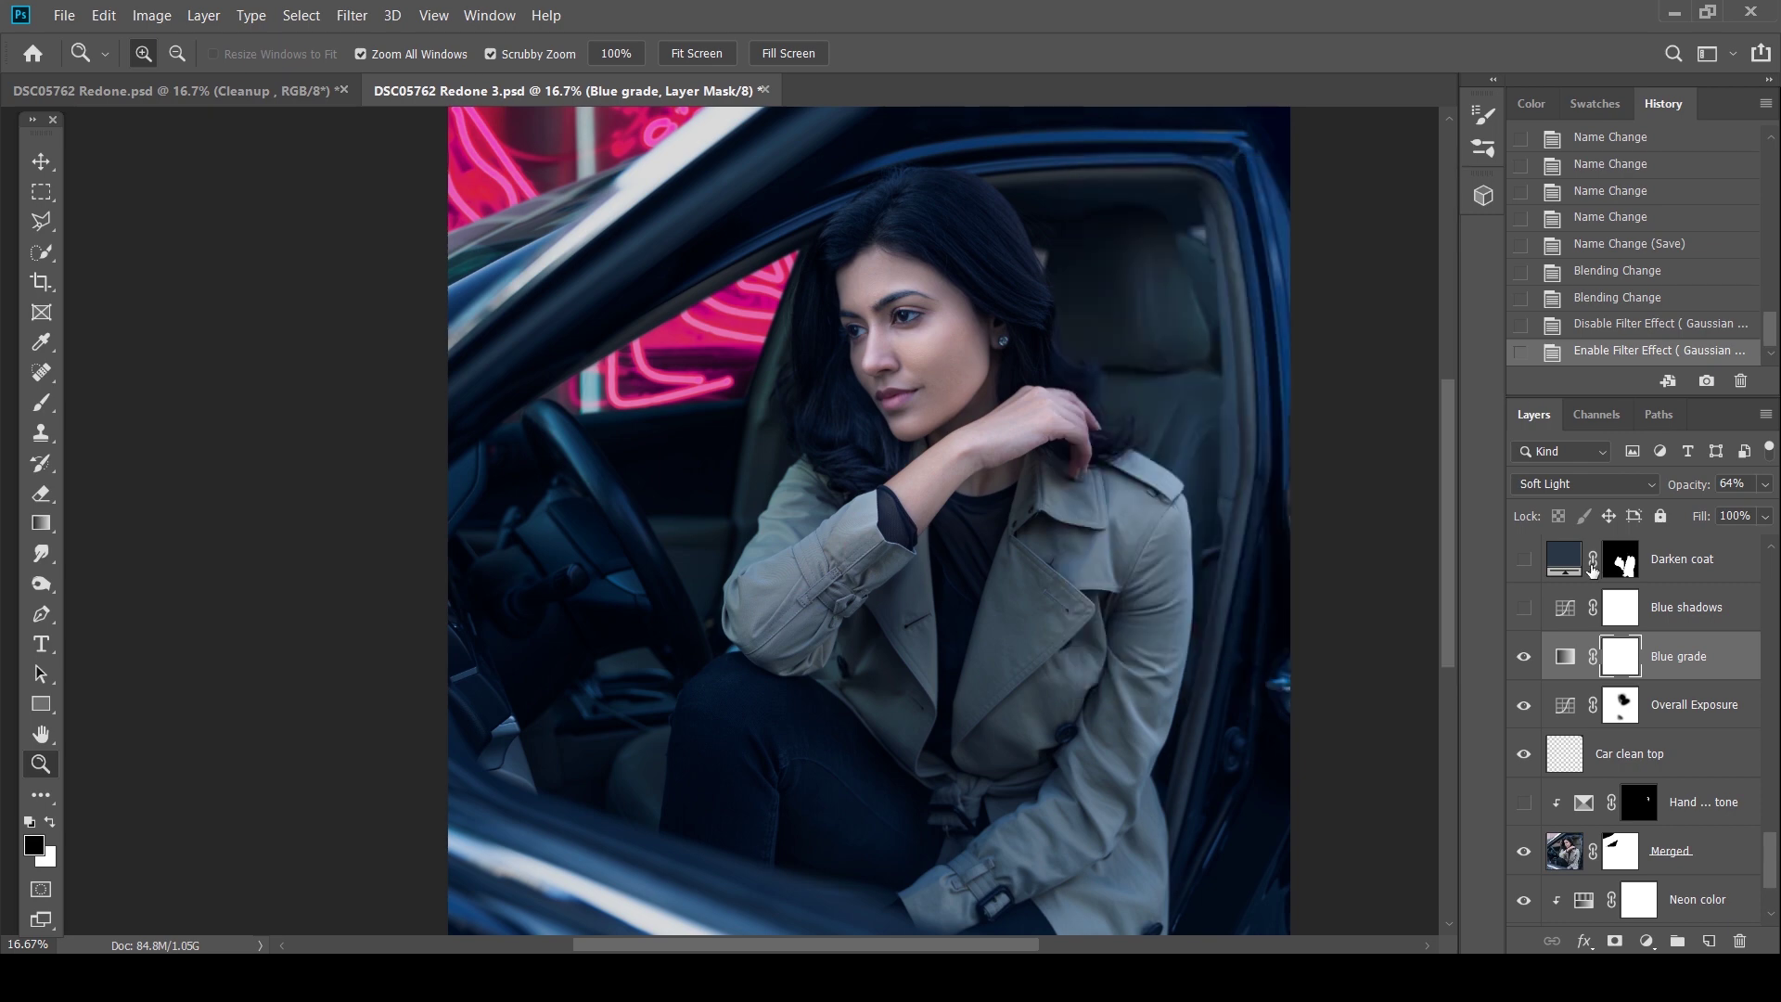
left_click(1544, 486)
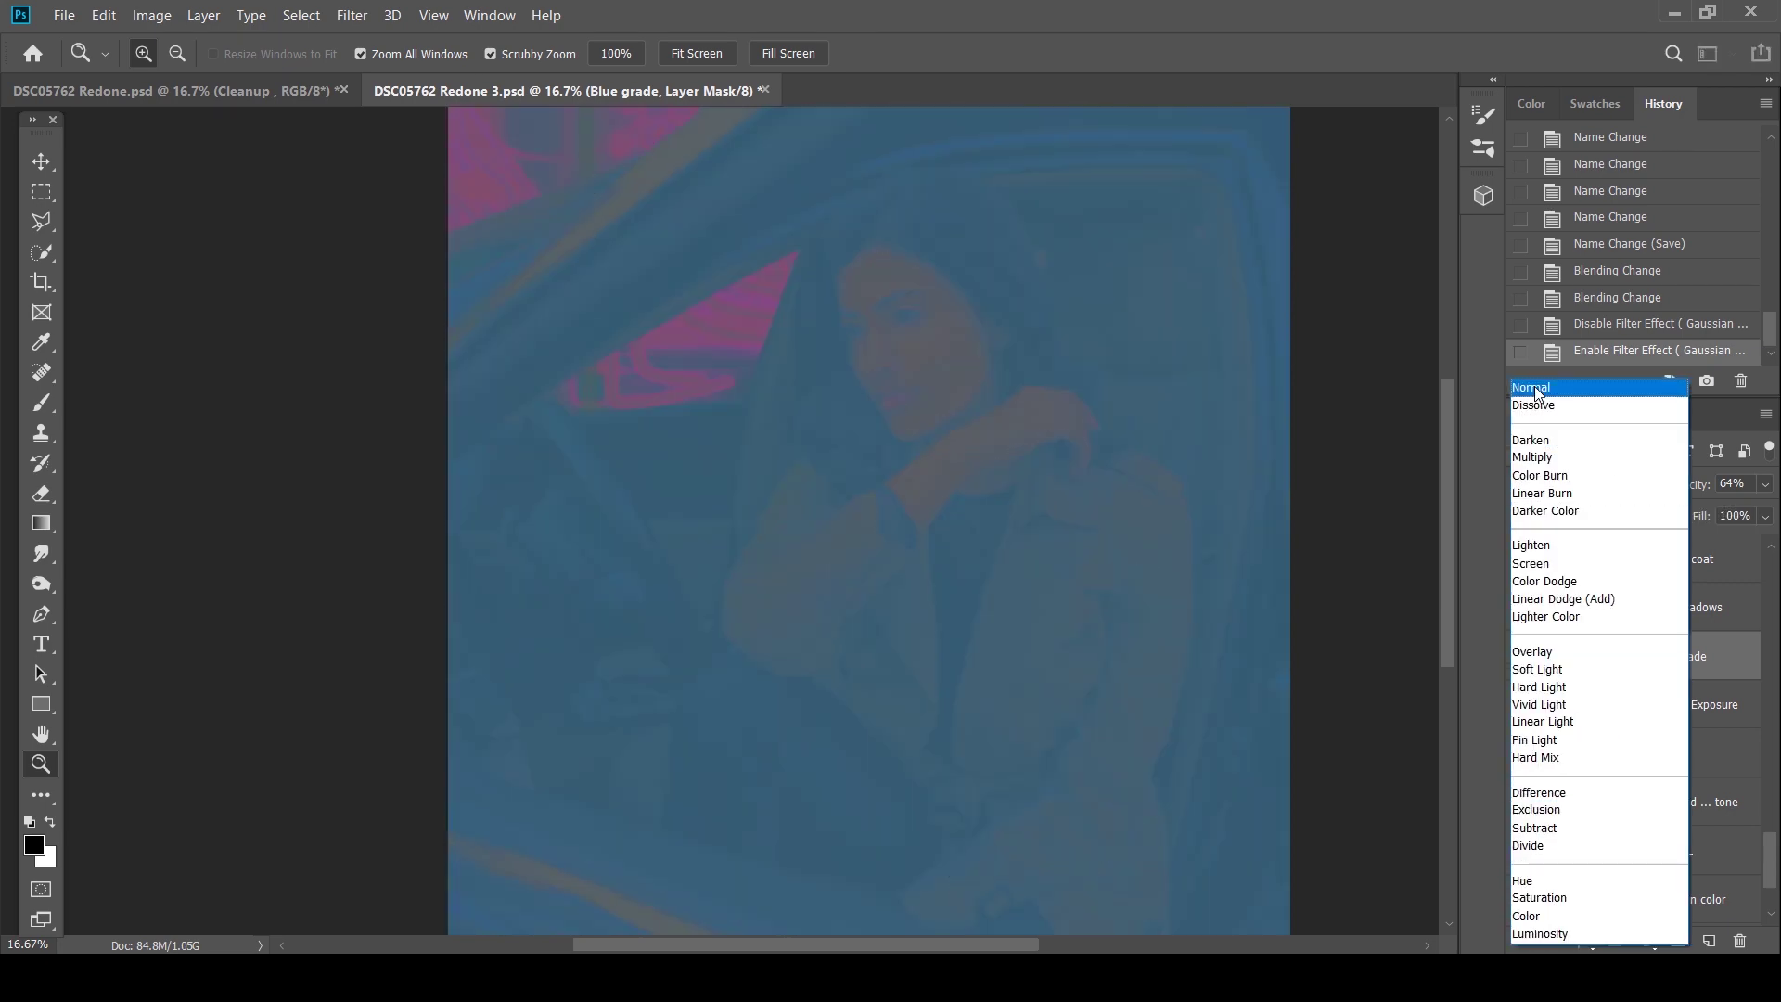
left_click(1535, 391)
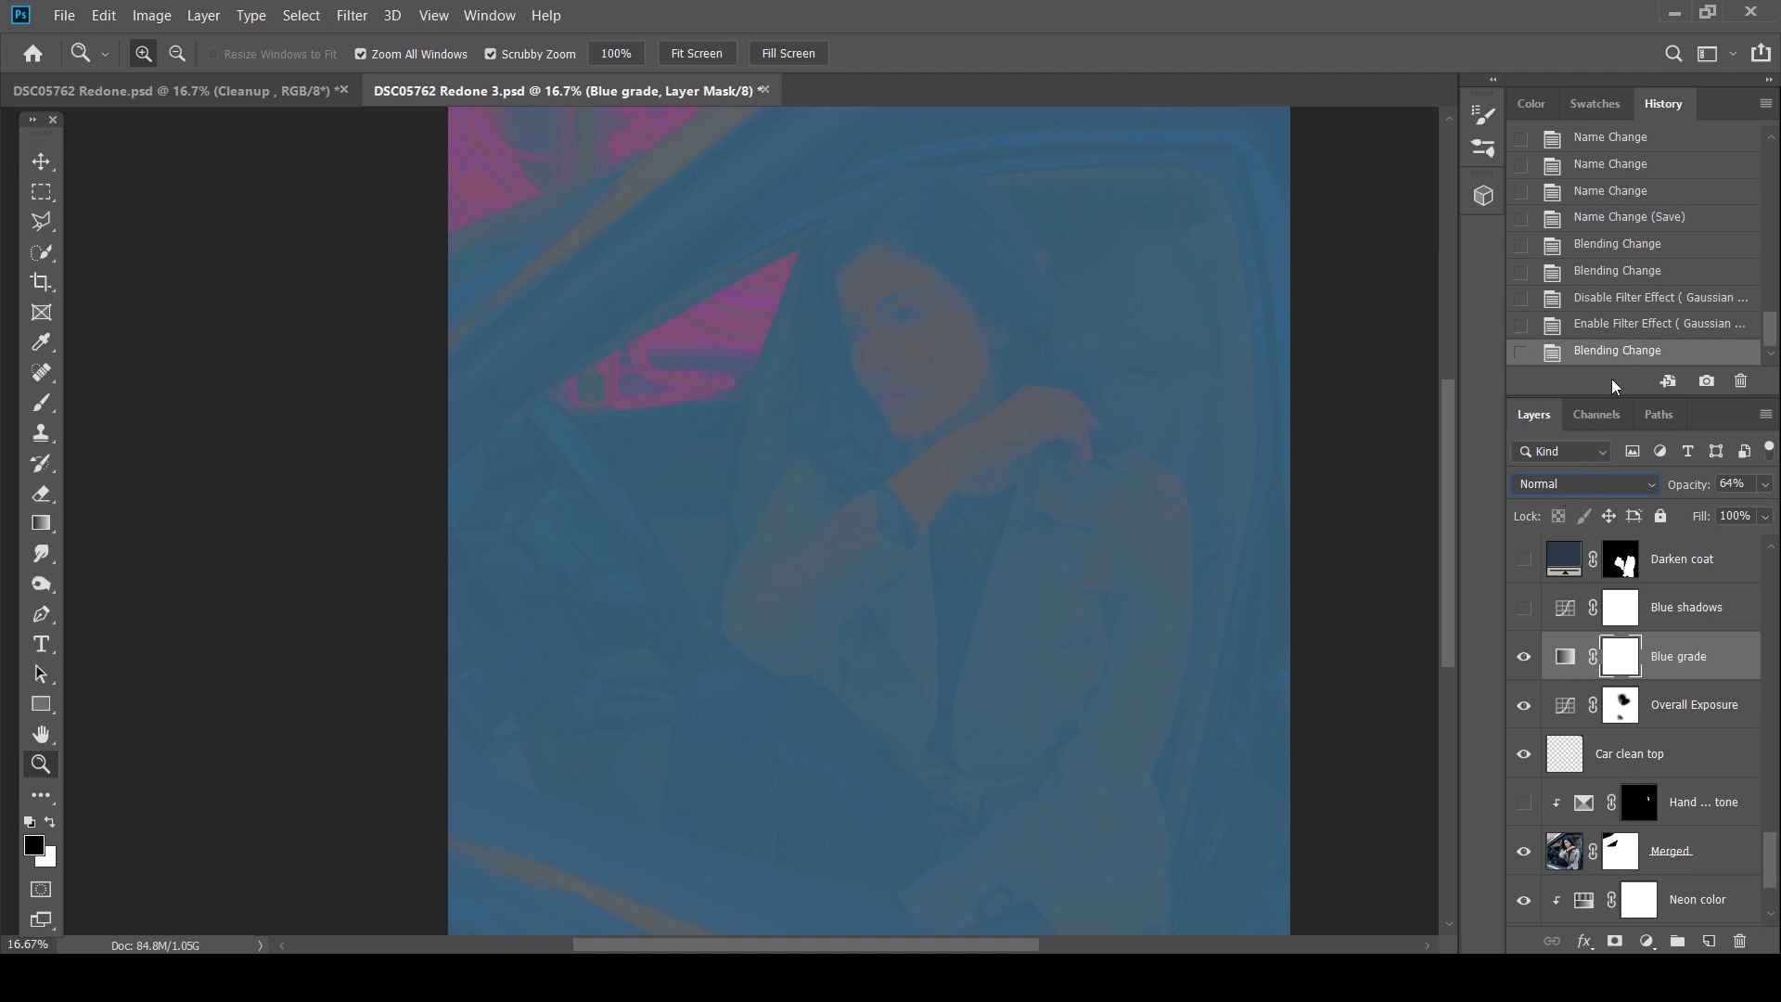
left_click(1595, 496)
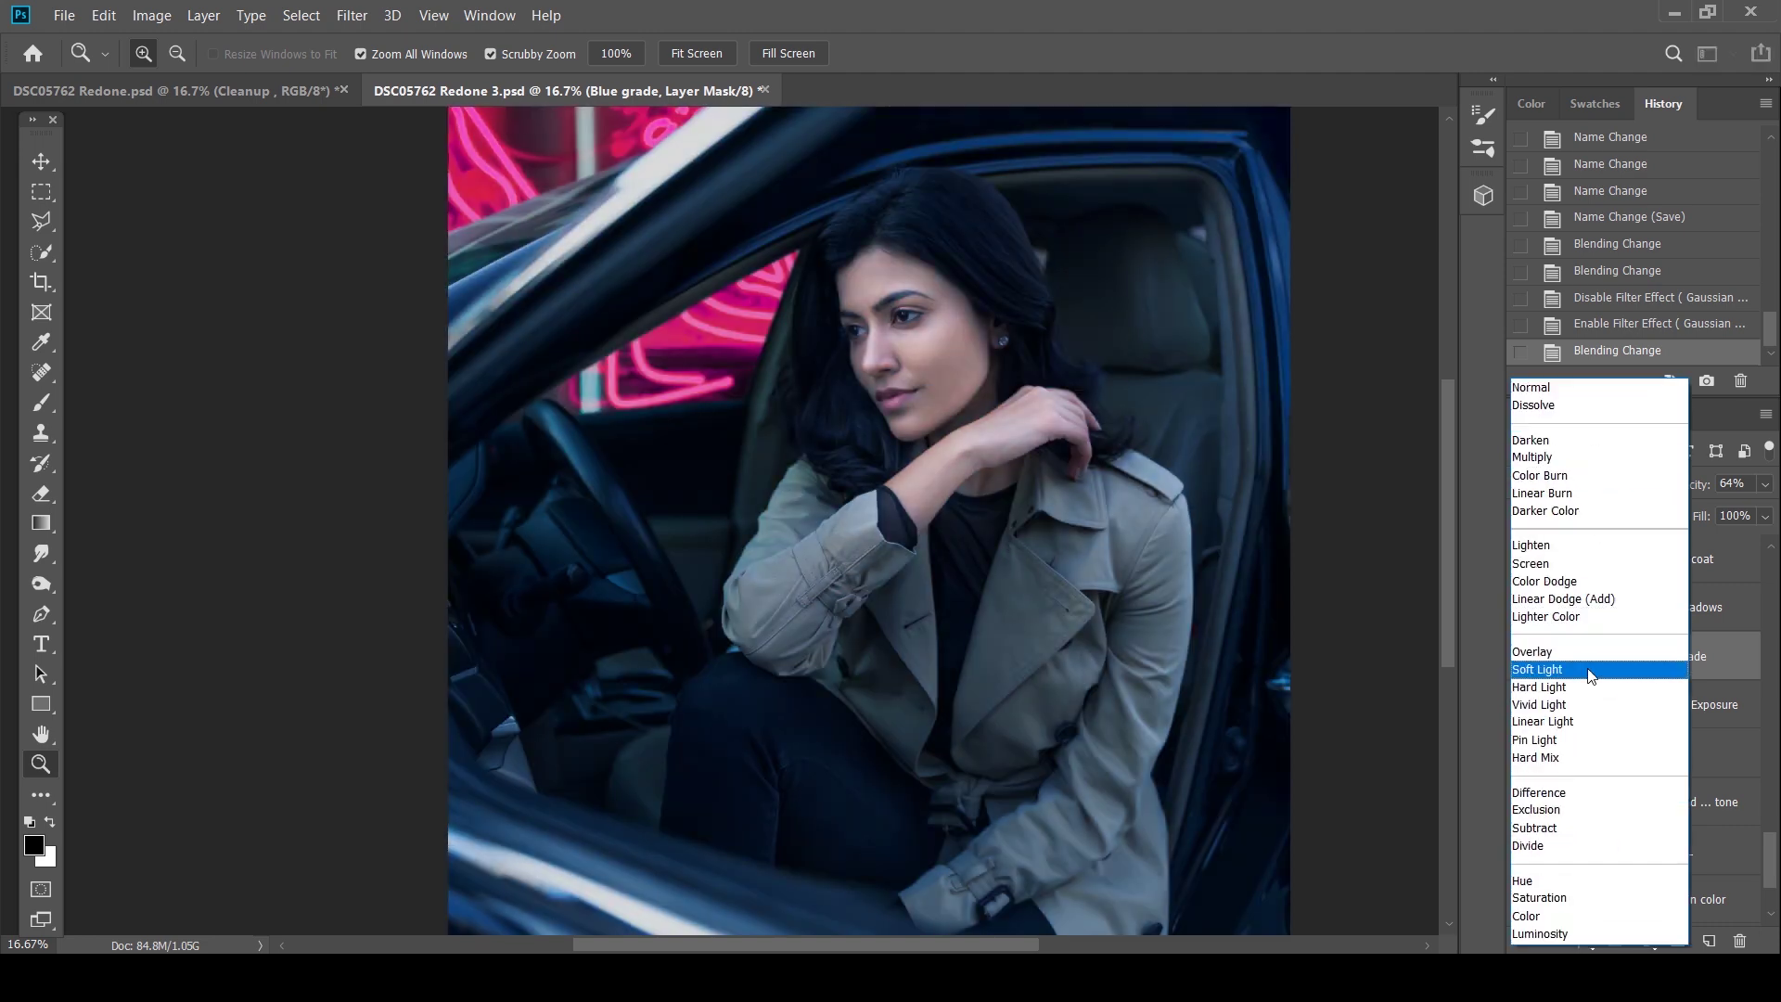
left_click(1590, 670)
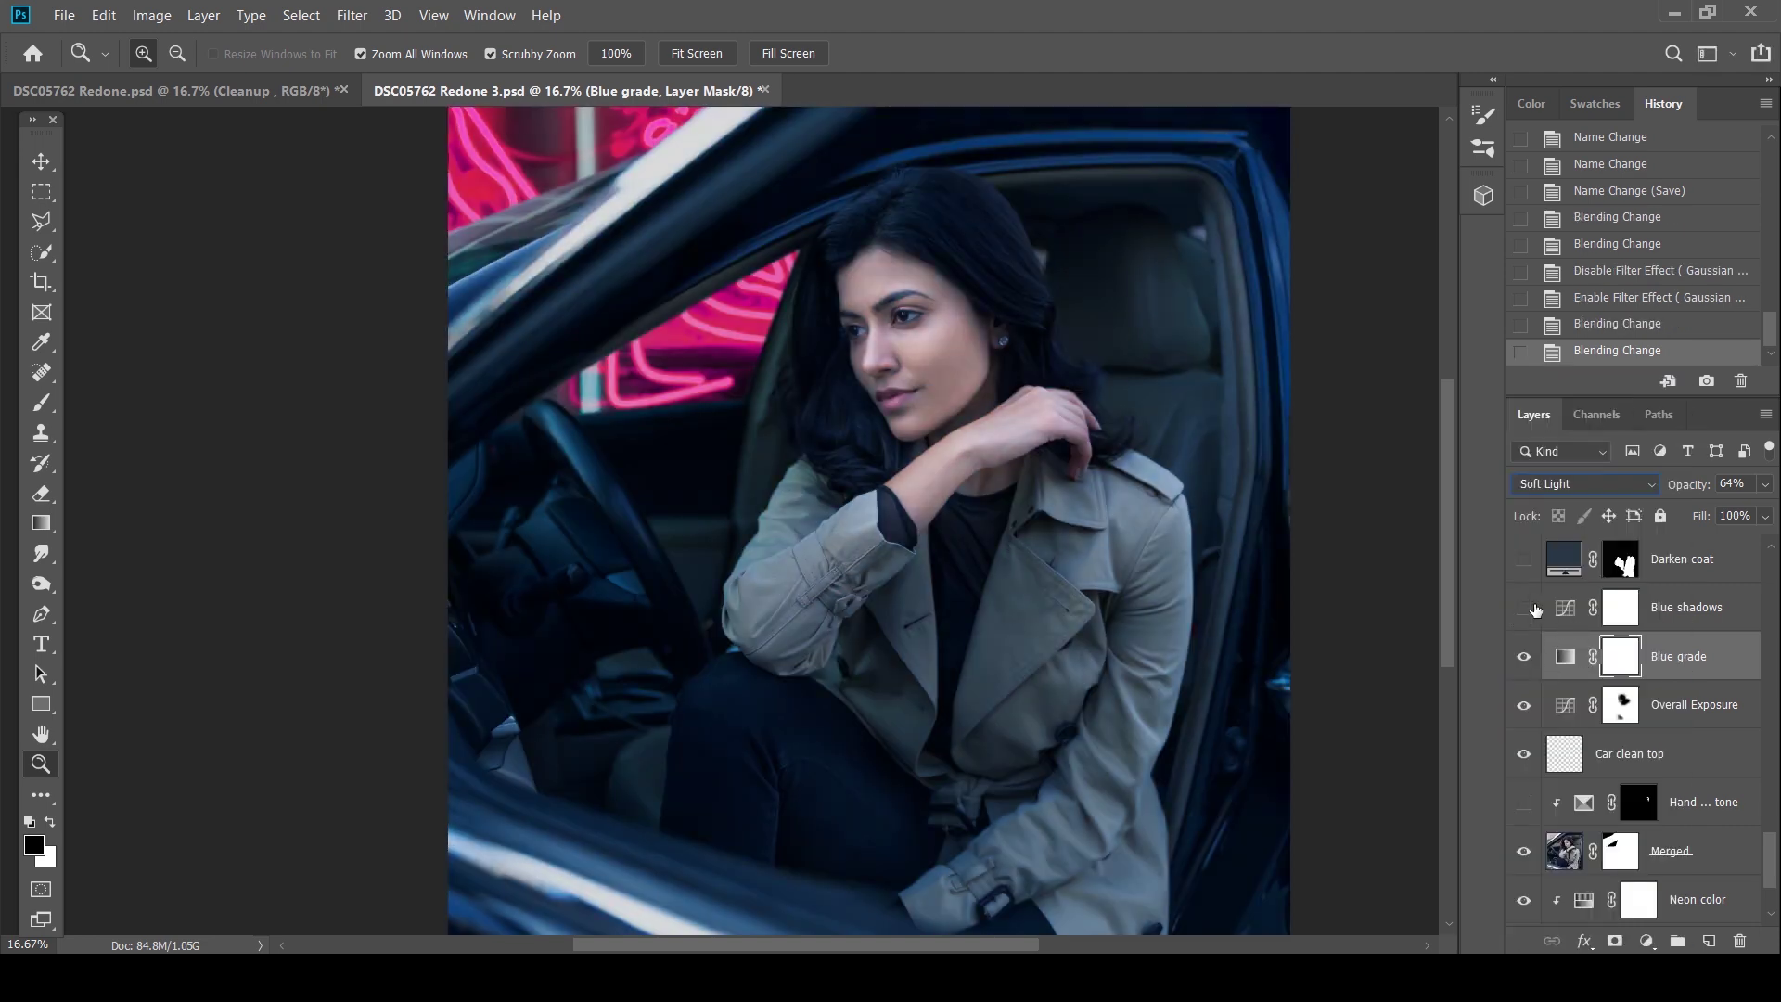
Inspect the Blue shadows curve on the RGB channel, then confirm the layer is on by toggling it
double_click(1565, 607)
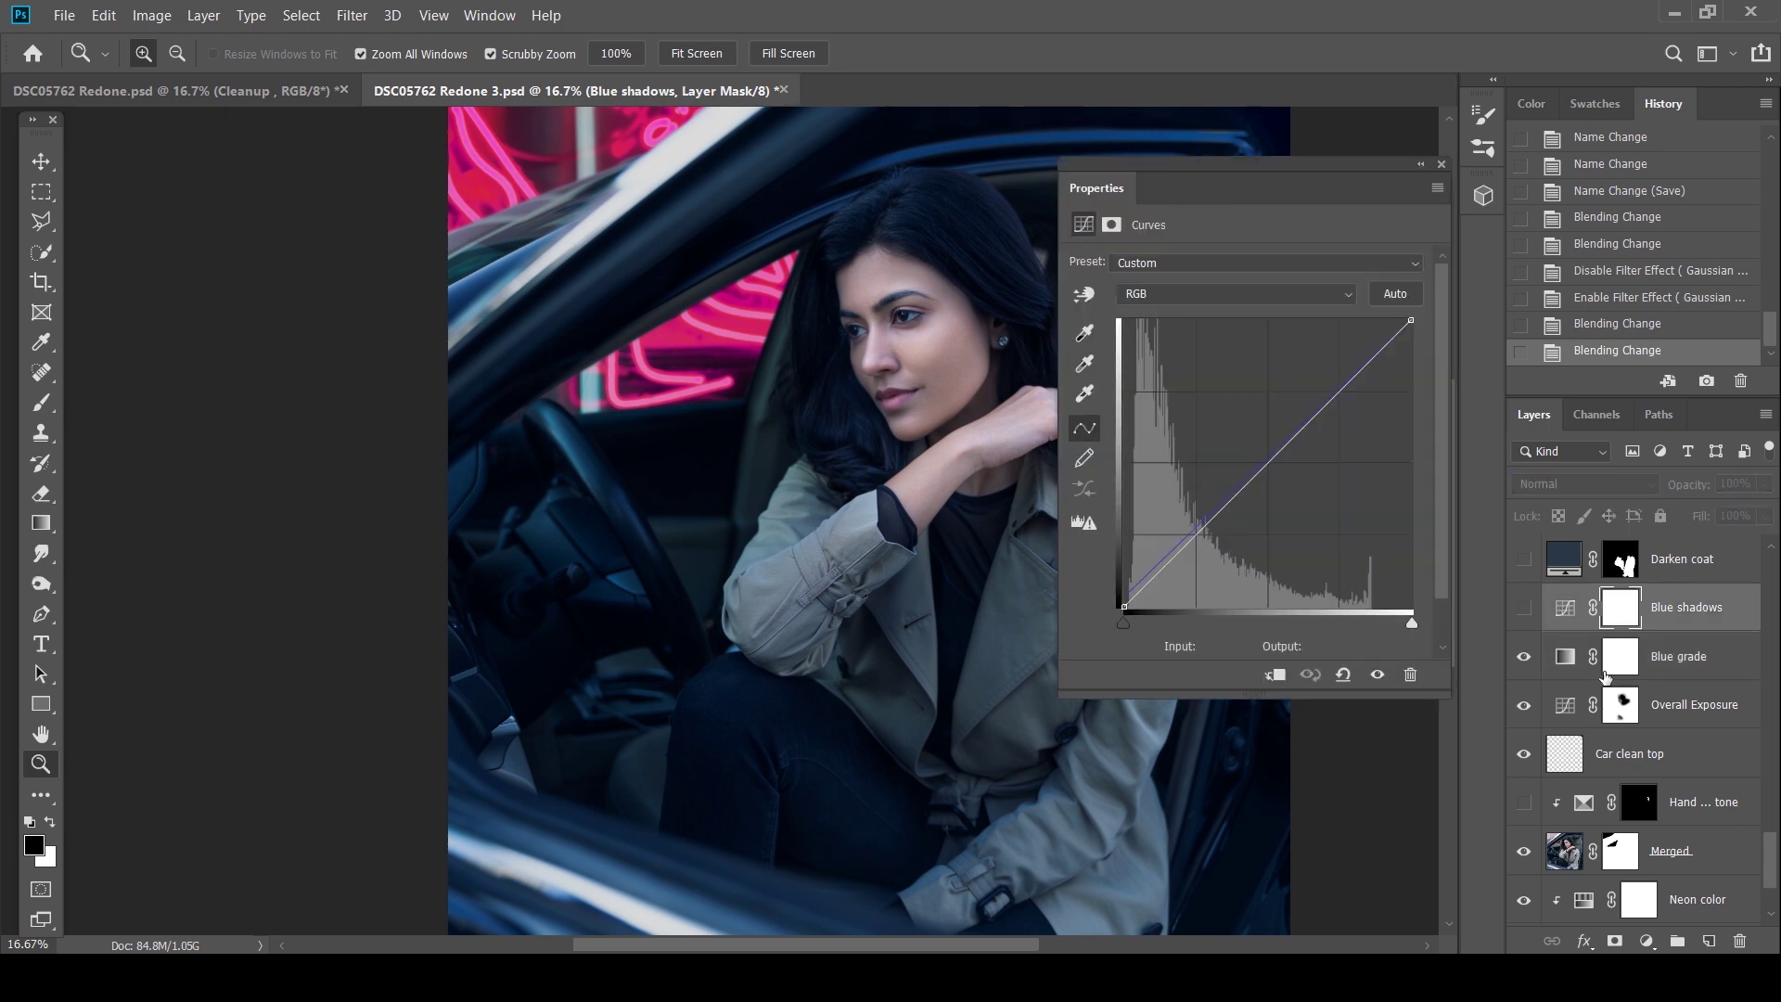
left_click(1235, 295)
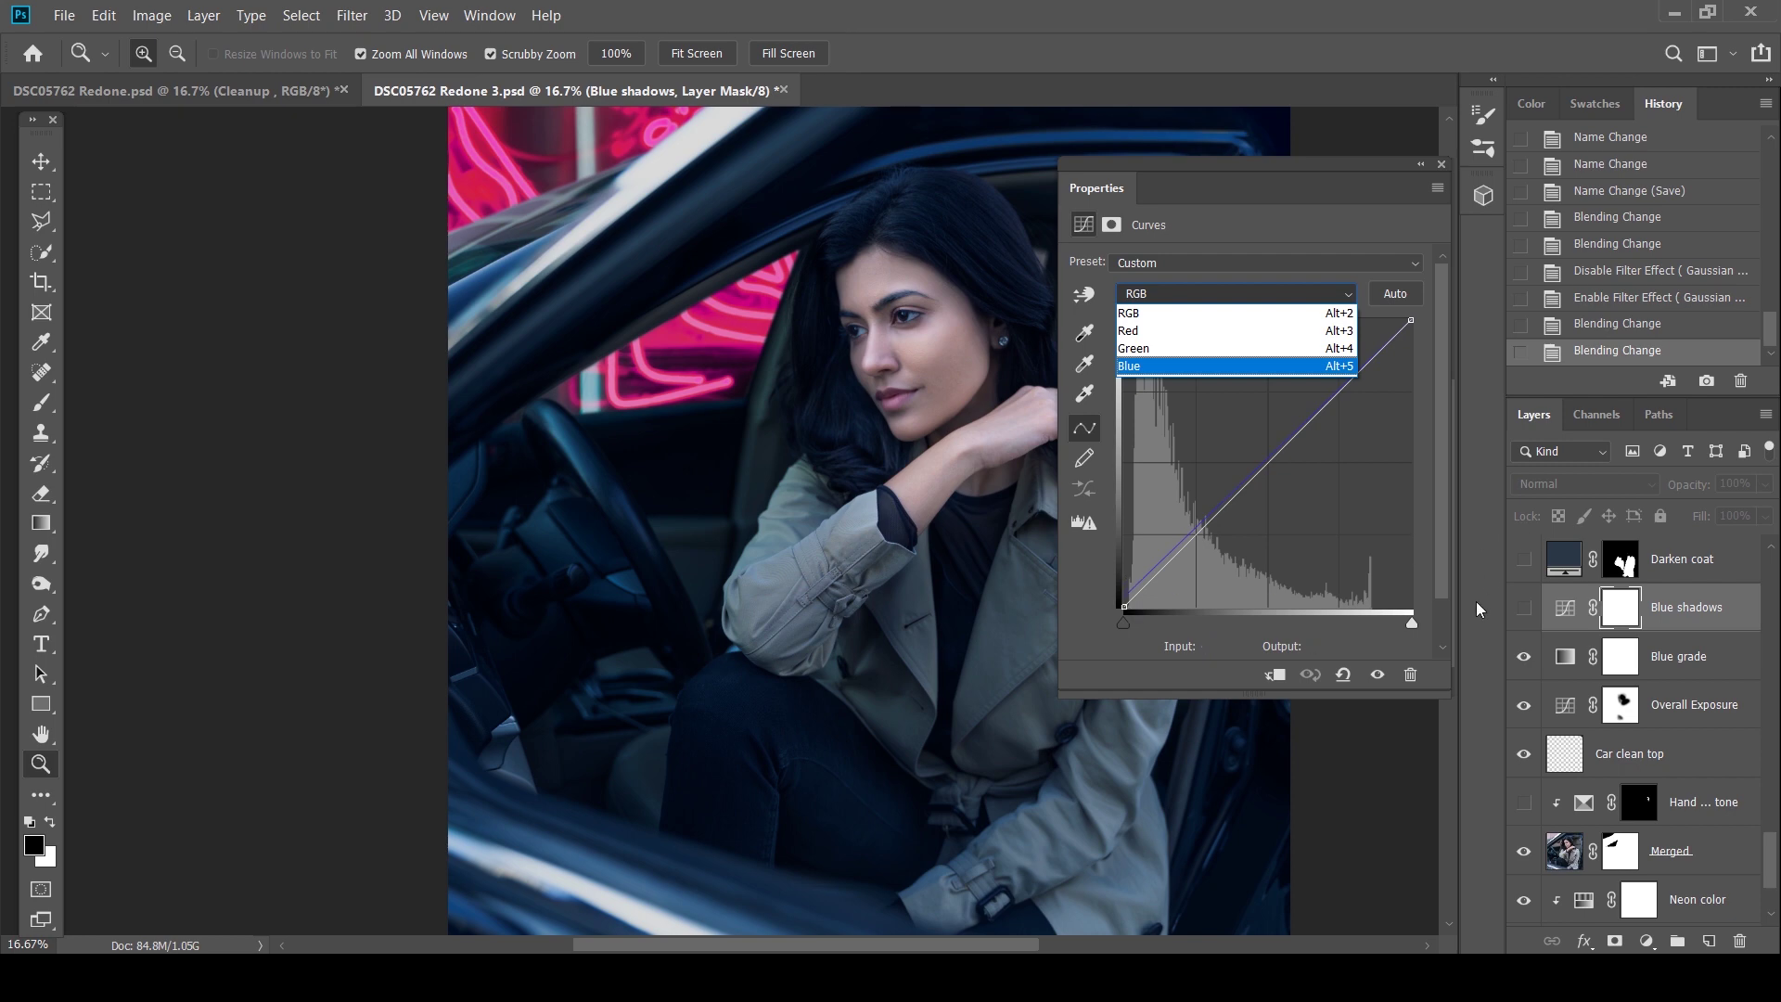
left_click(1523, 615)
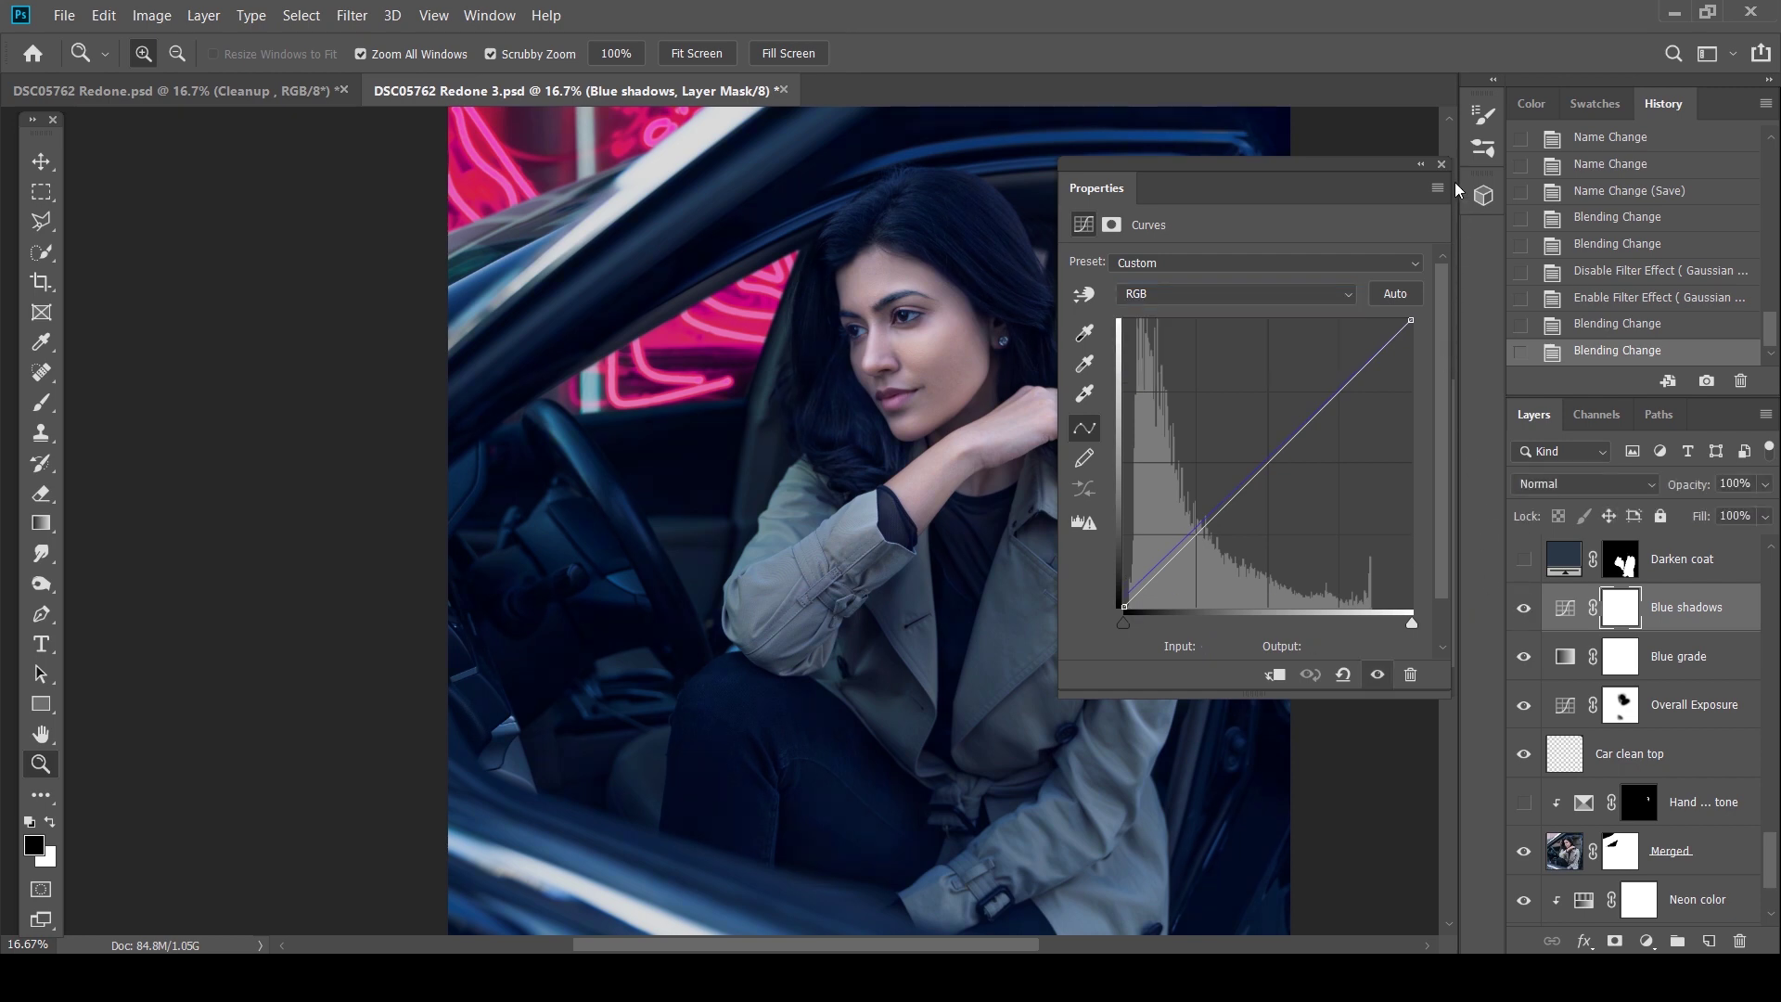
left_click(1441, 164)
left_click(1523, 607)
left_click(1523, 608)
left_click_drag(1767, 846, 1768, 809)
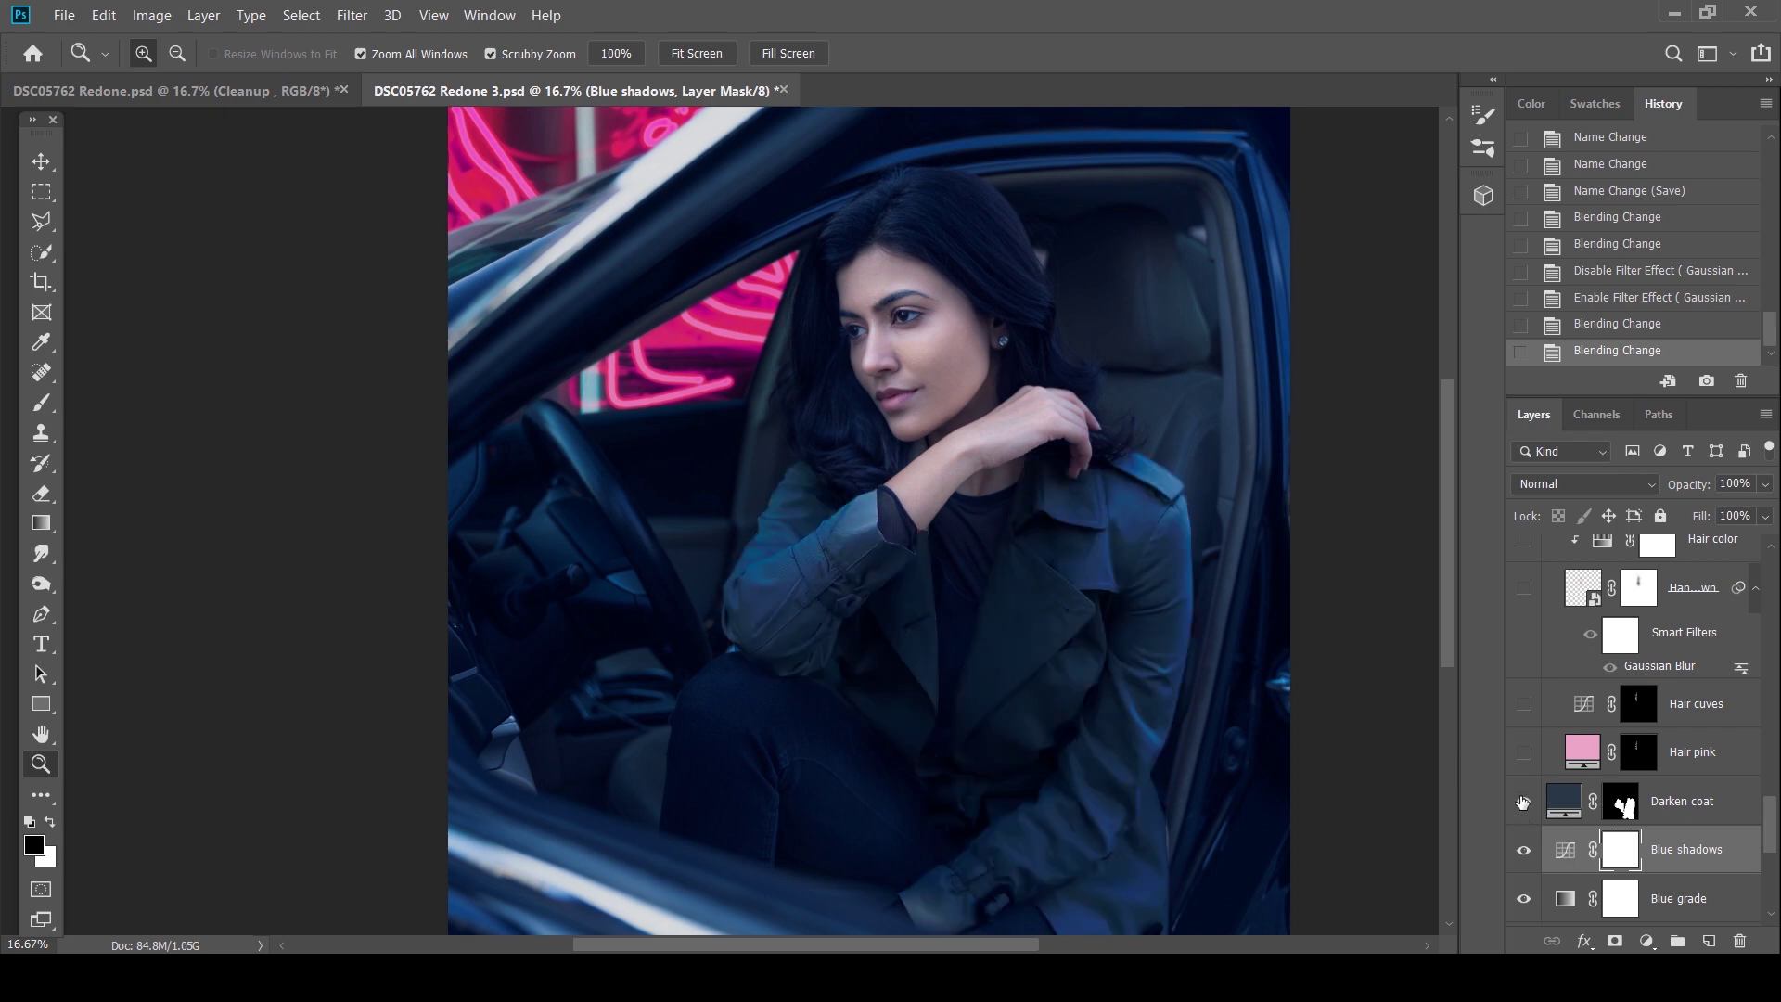
Select the Darken coat layer and review its fill colour, leaving it unchanged
left_click(1578, 803)
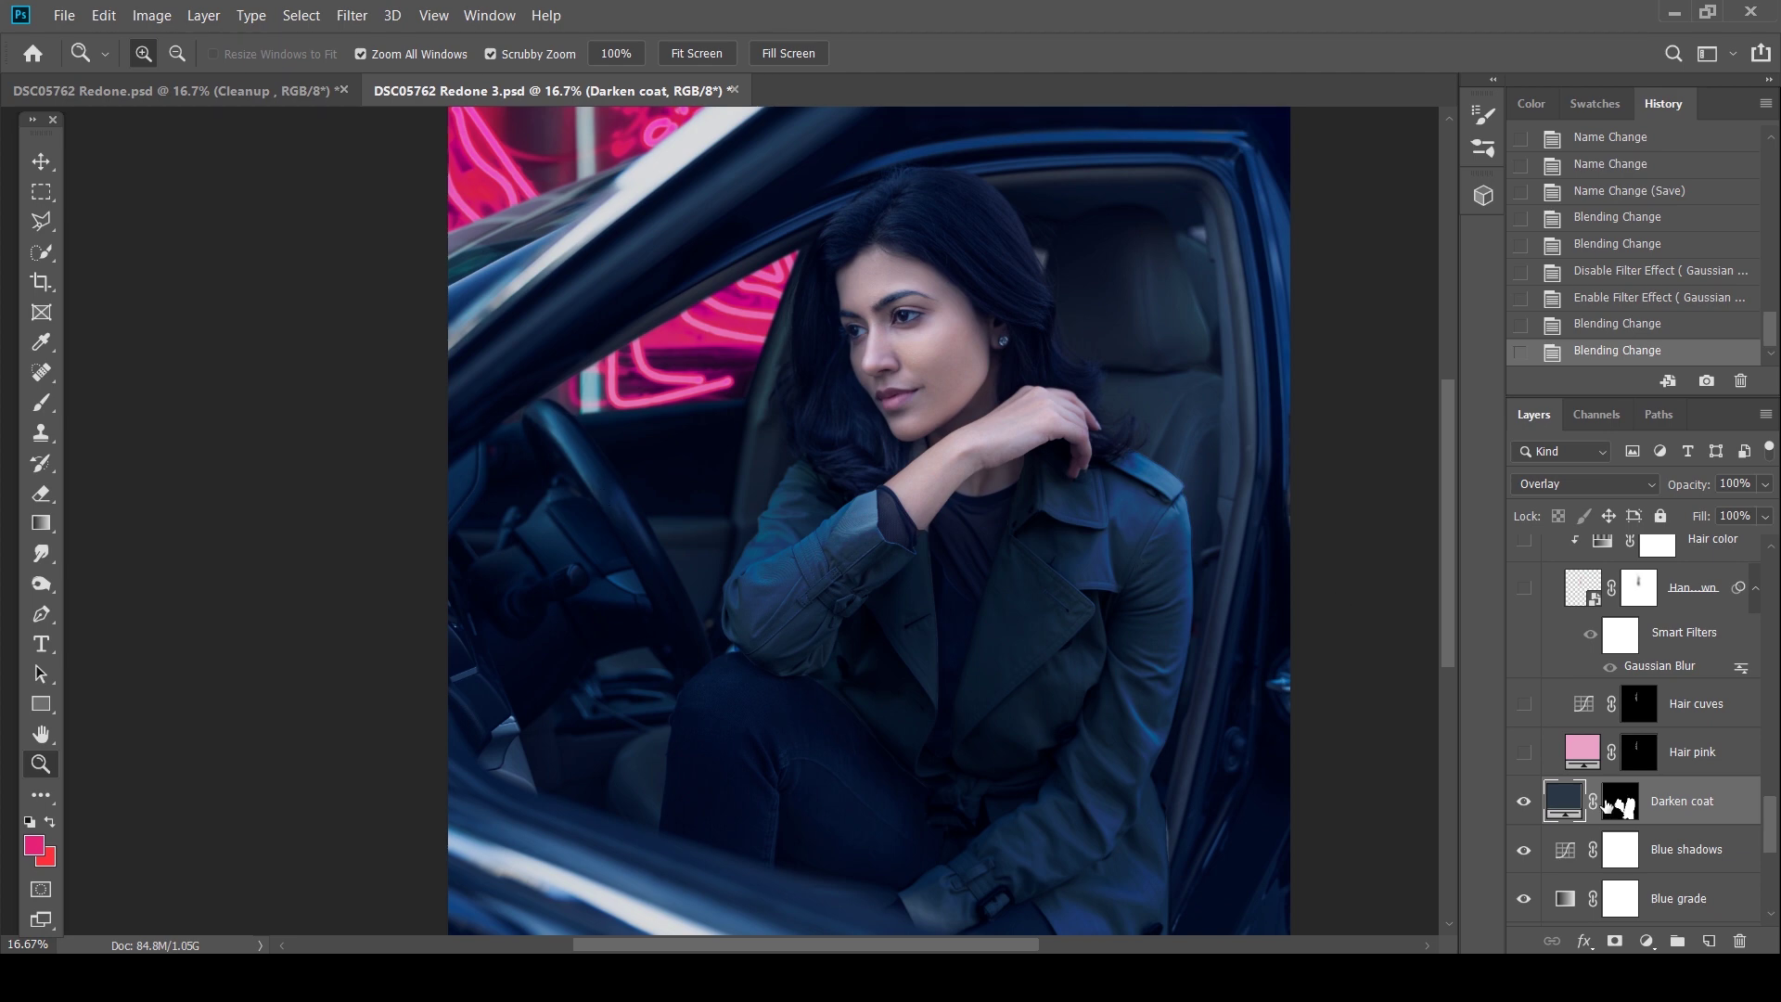
double_click(1571, 795)
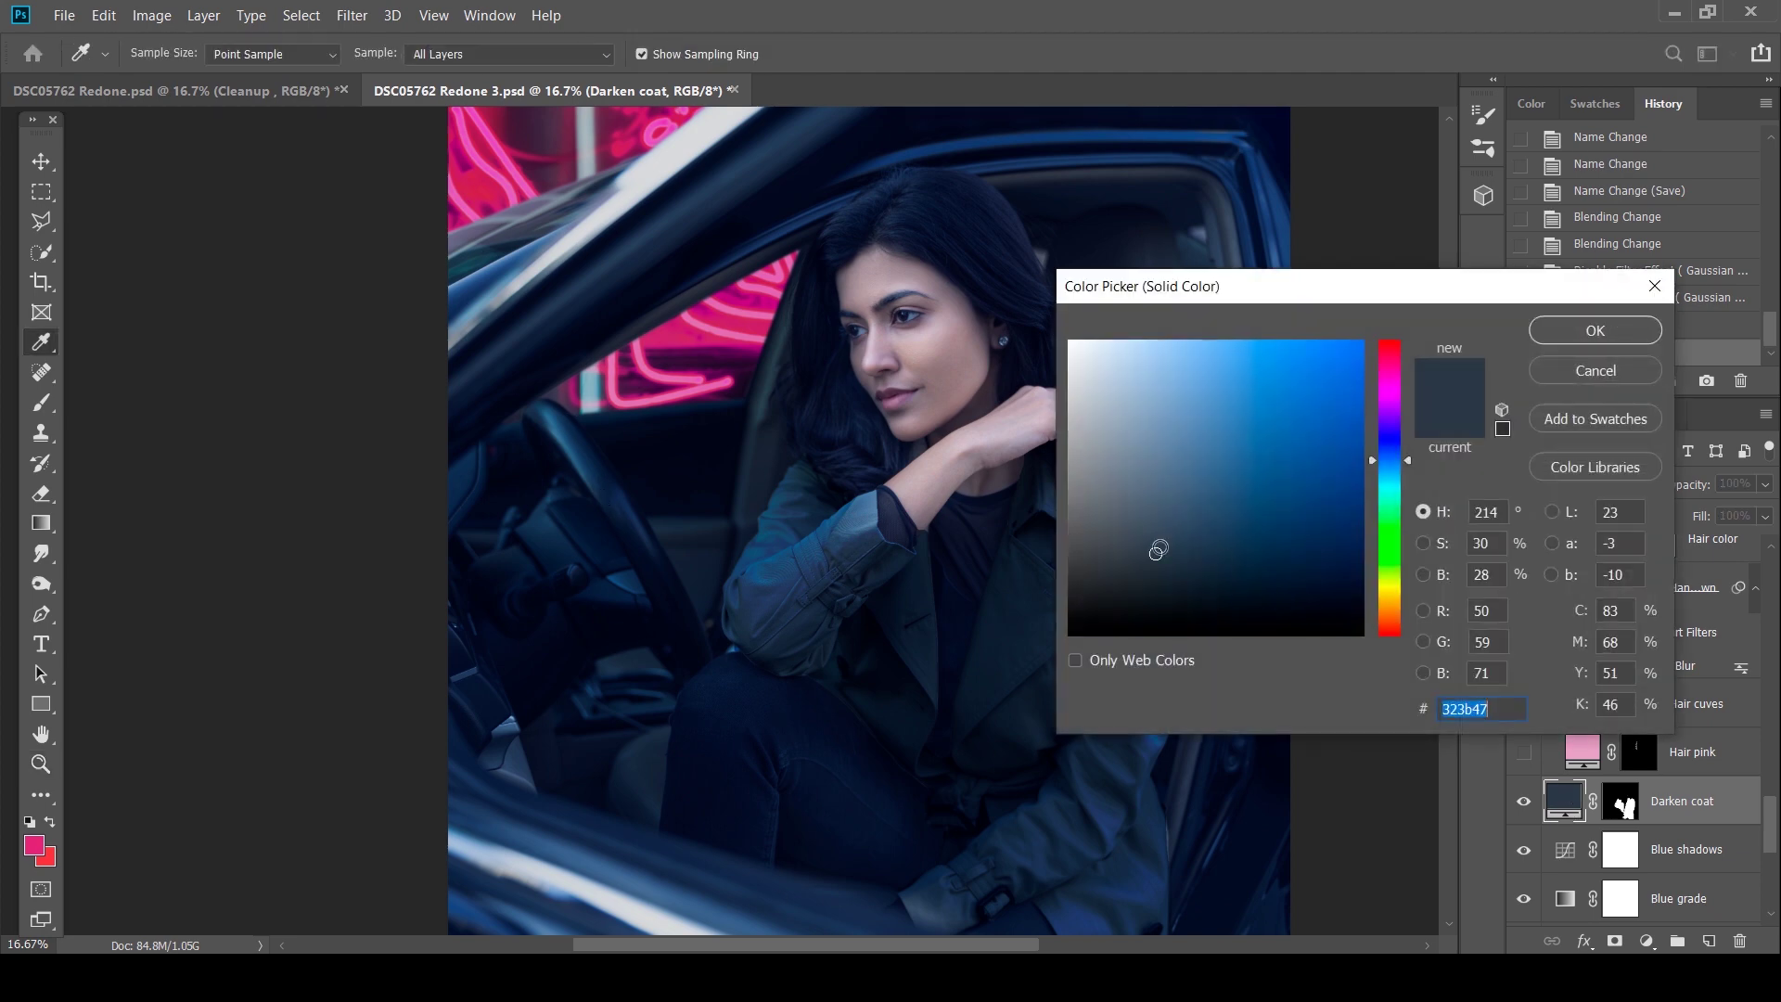
key("z")
left_click(1606, 375)
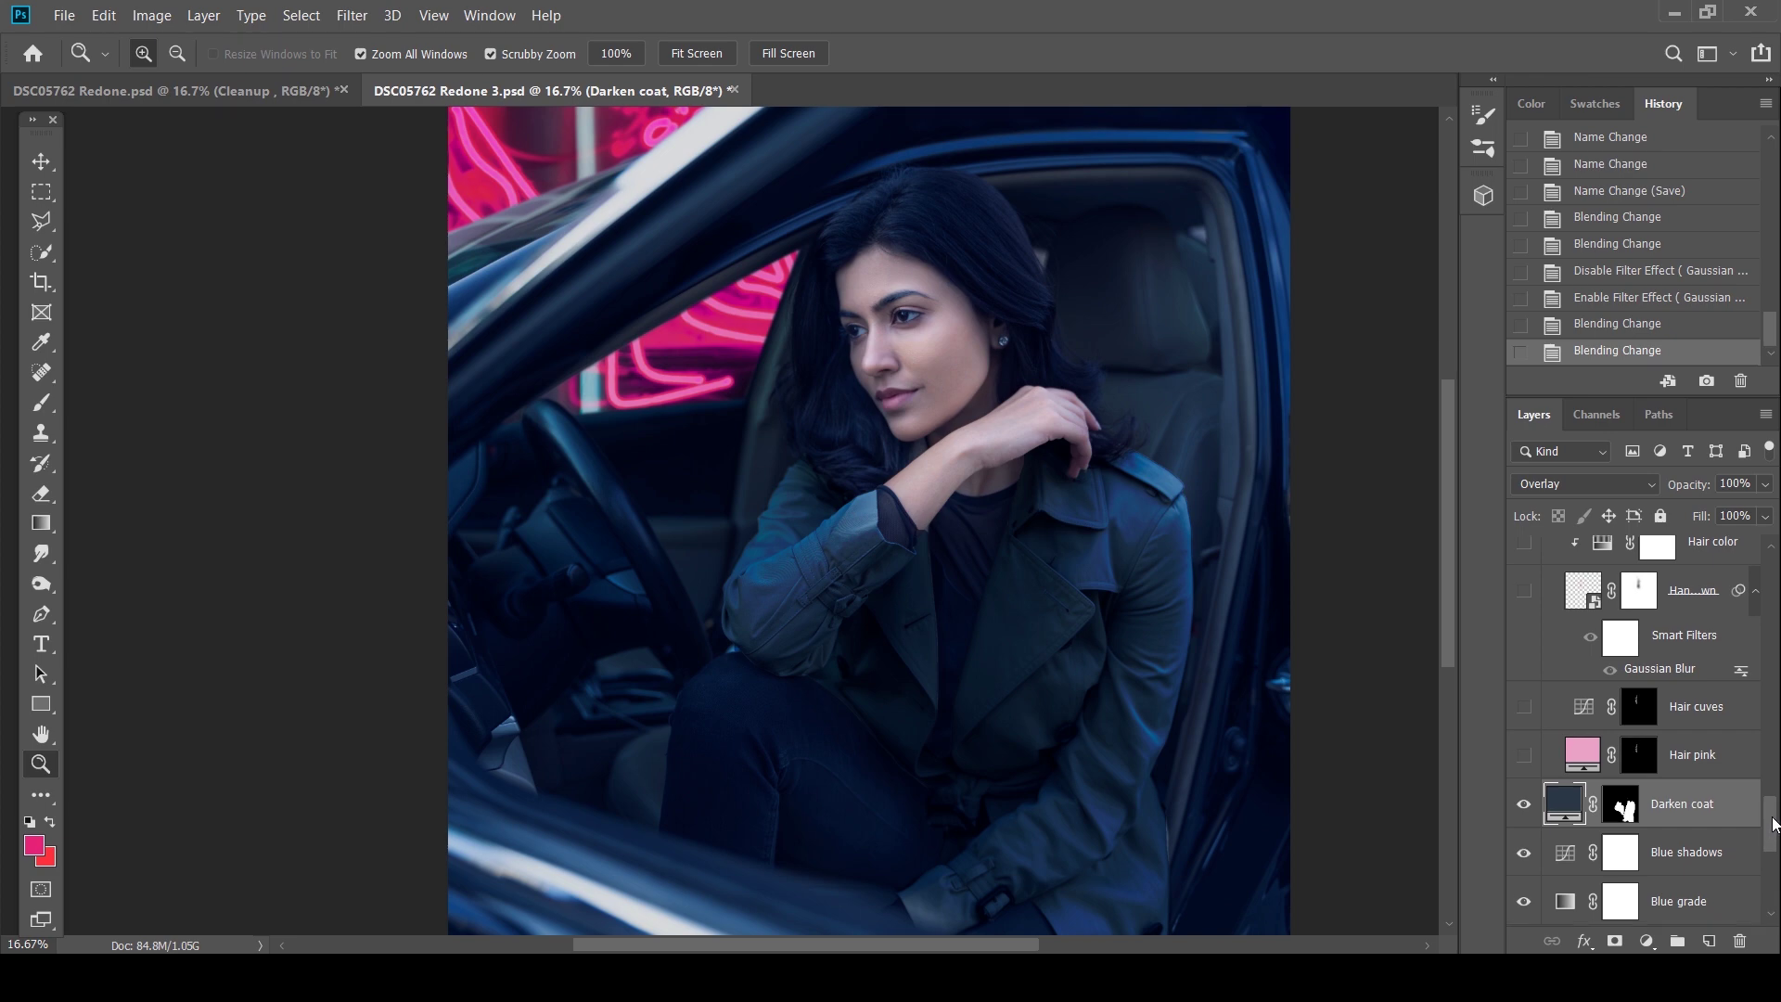
scroll(1708, 733, "up", 2)
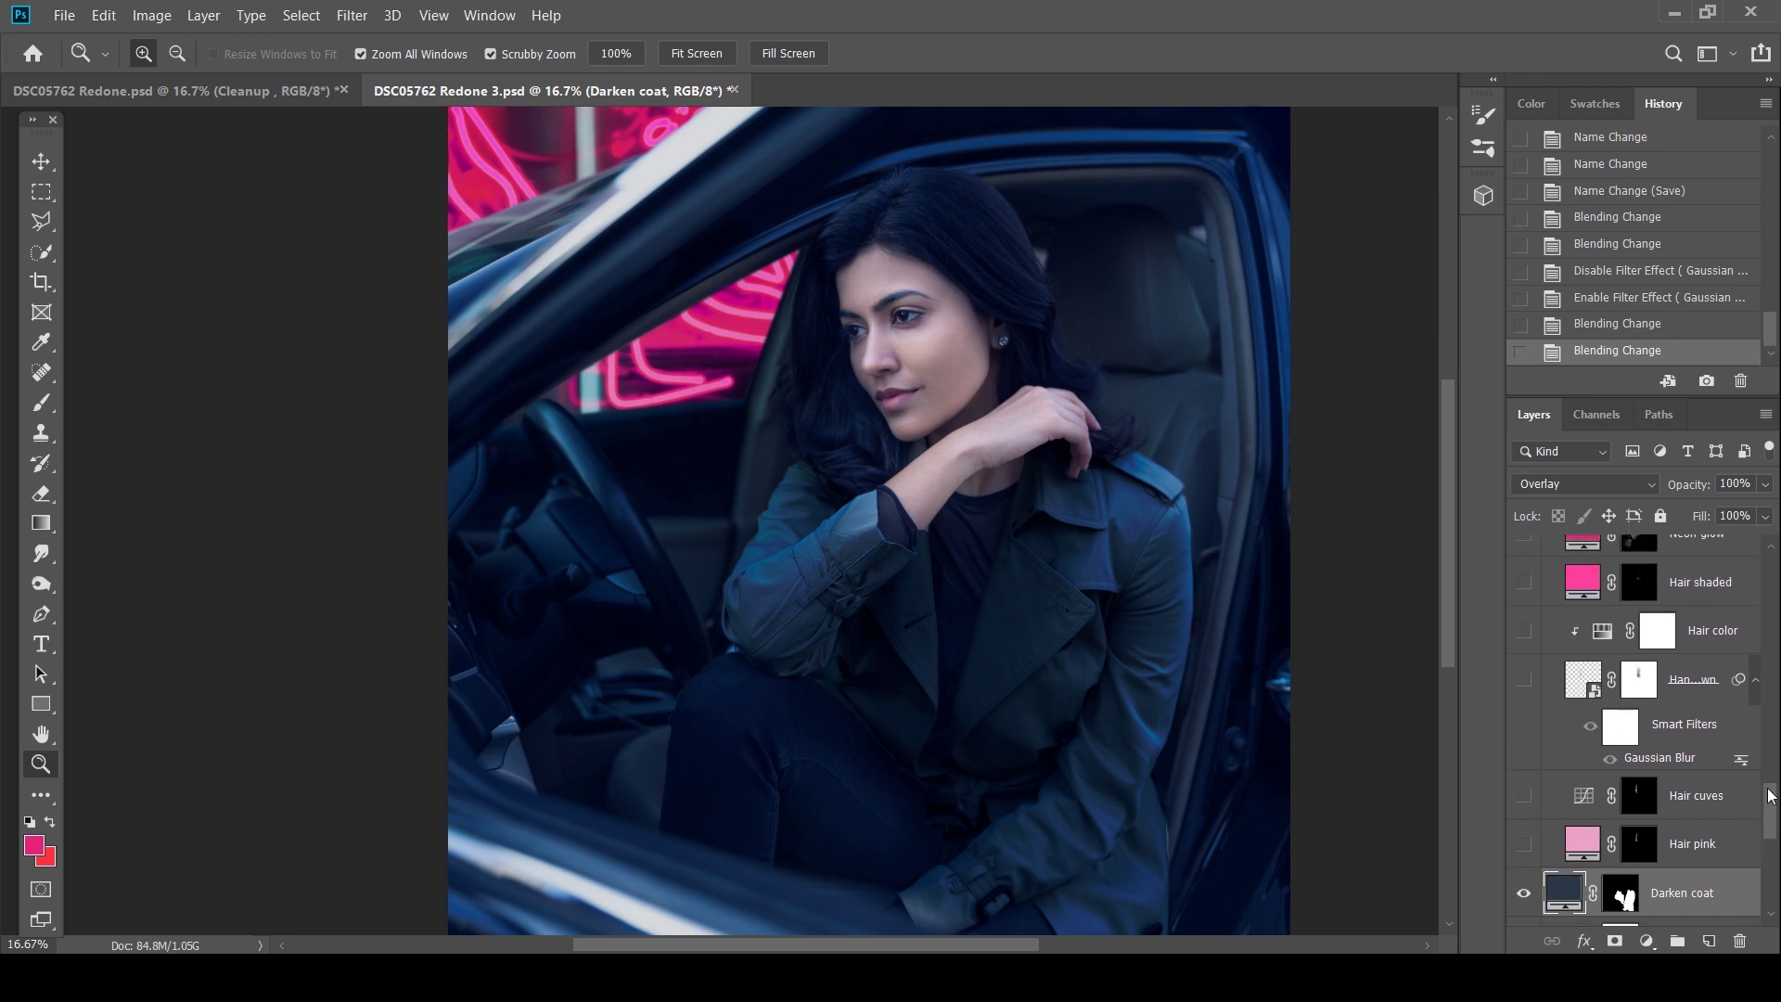
scroll(1743, 758, "up", 2)
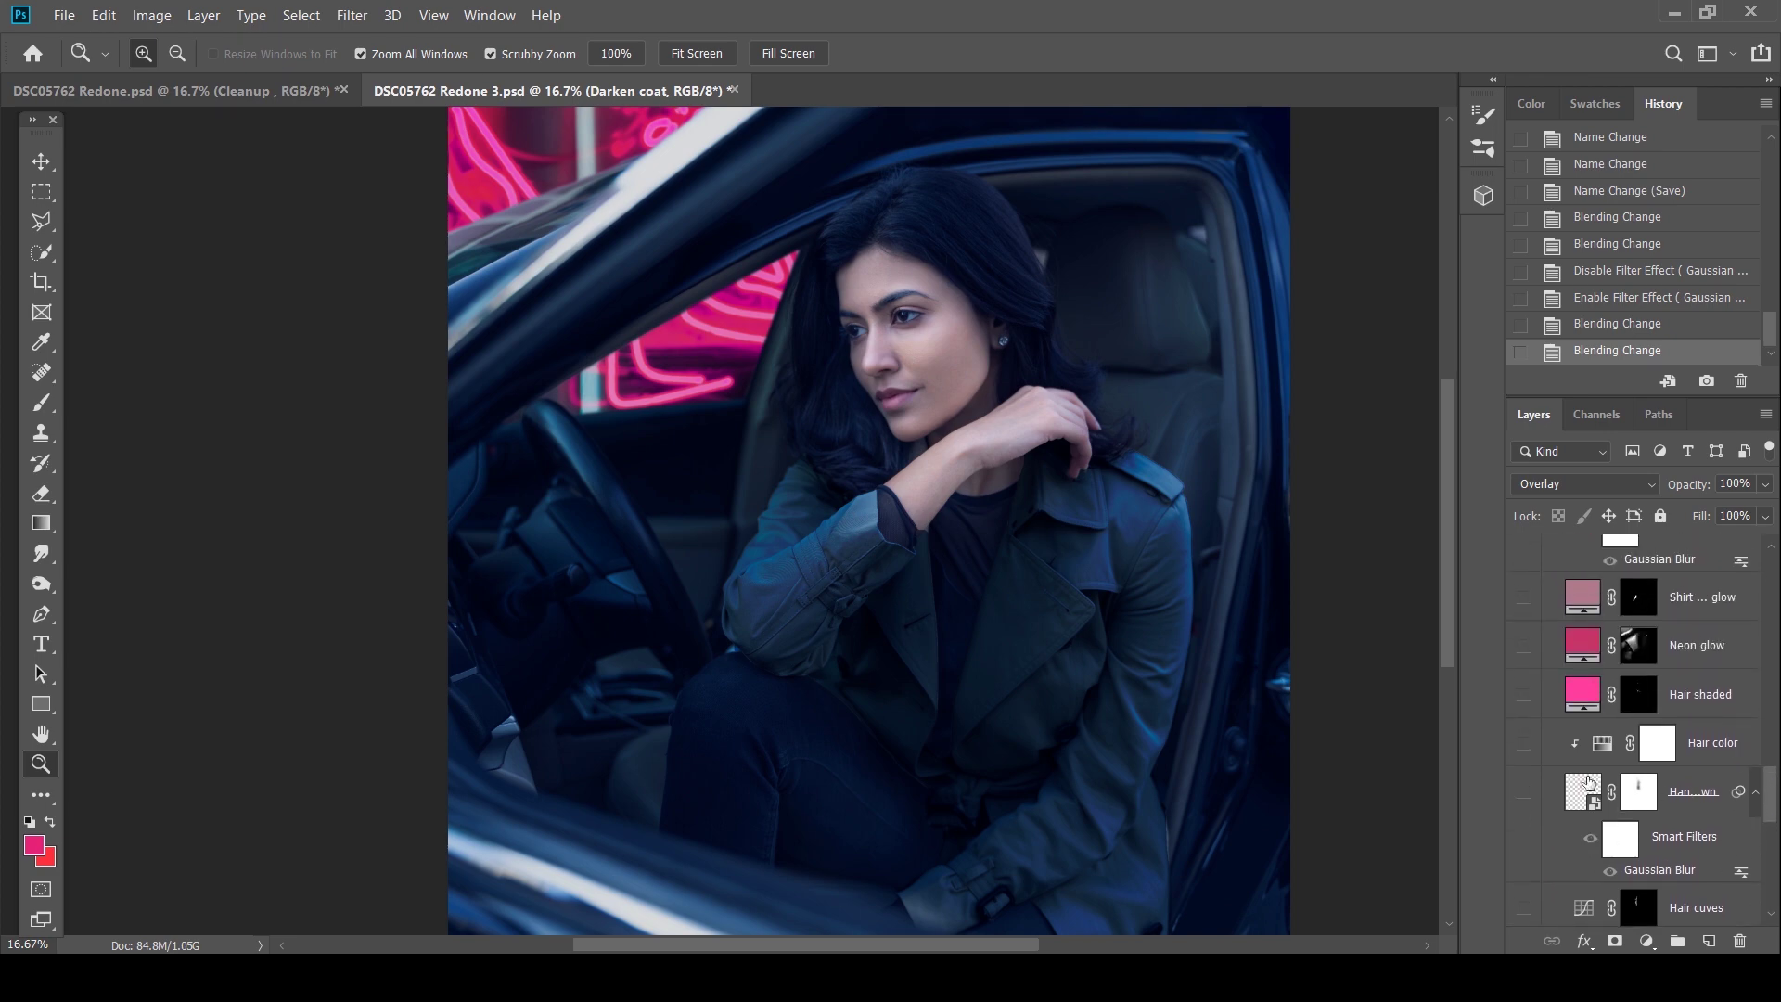
Zoom in on the woman's face and preview the hand-painted hair layer, leaving it hidden
left_click(809, 326)
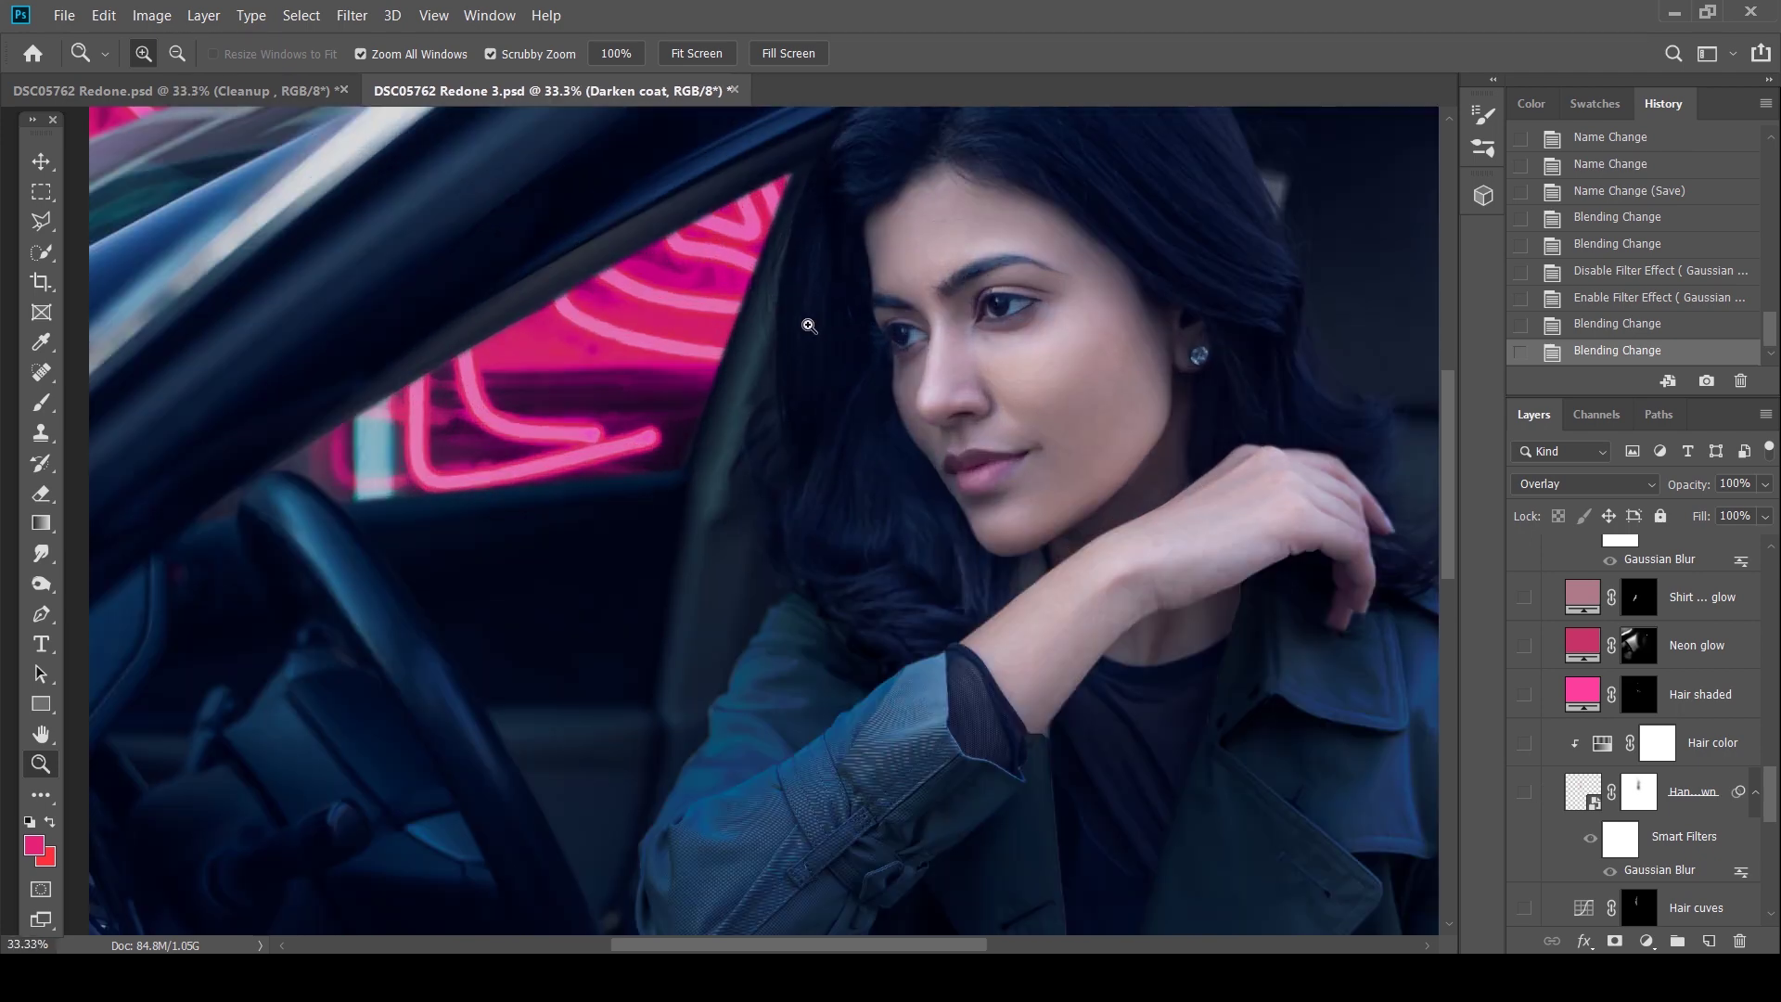
left_click(808, 325)
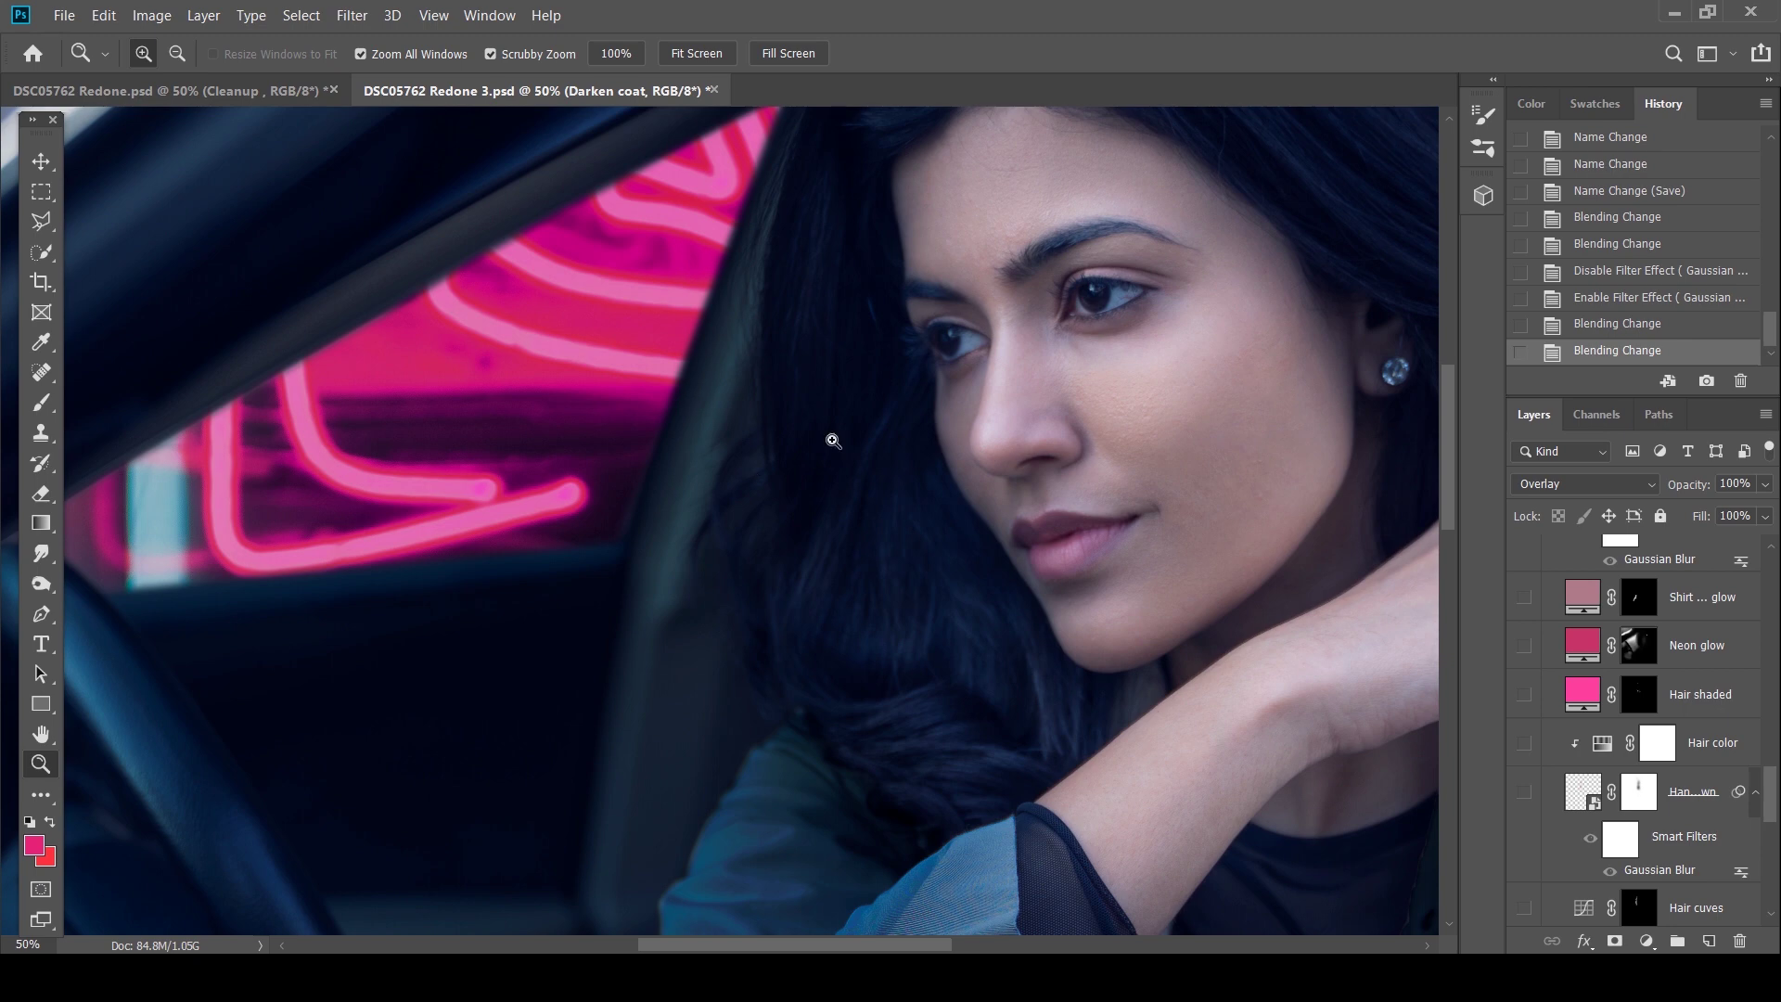
left_click(1523, 794)
left_click(1524, 794)
scroll(1546, 654, "down", 1)
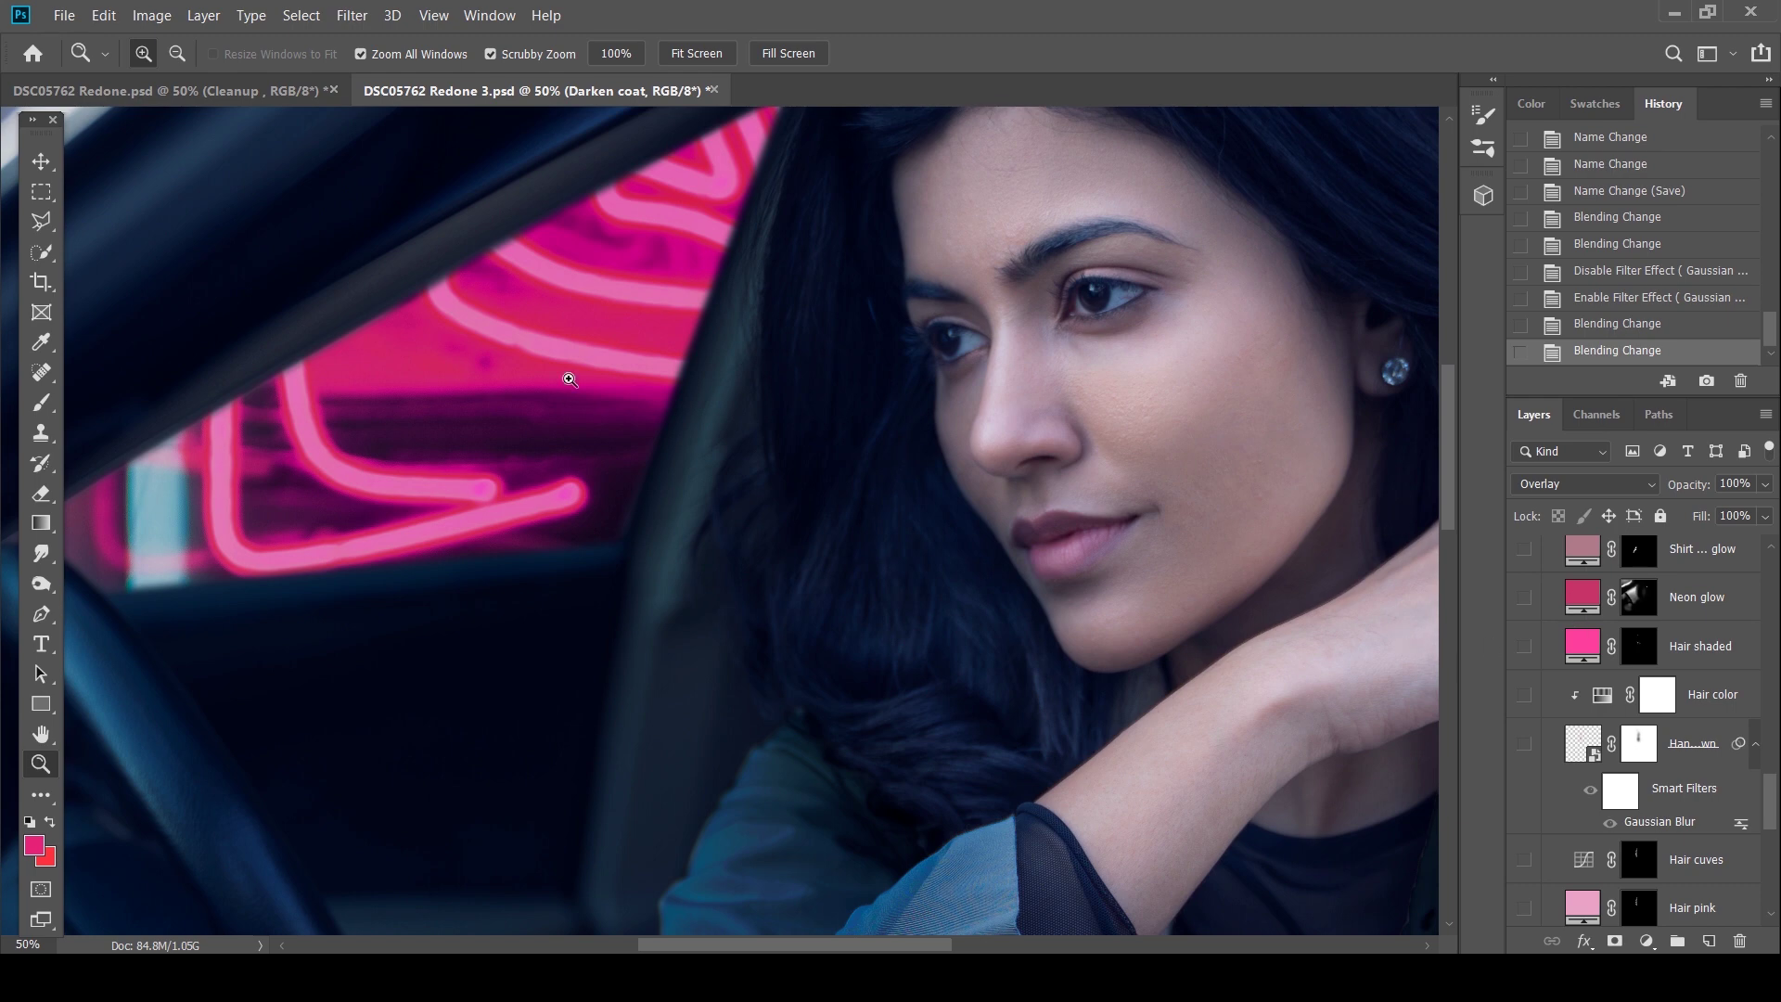
left_click(516, 469, "alt")
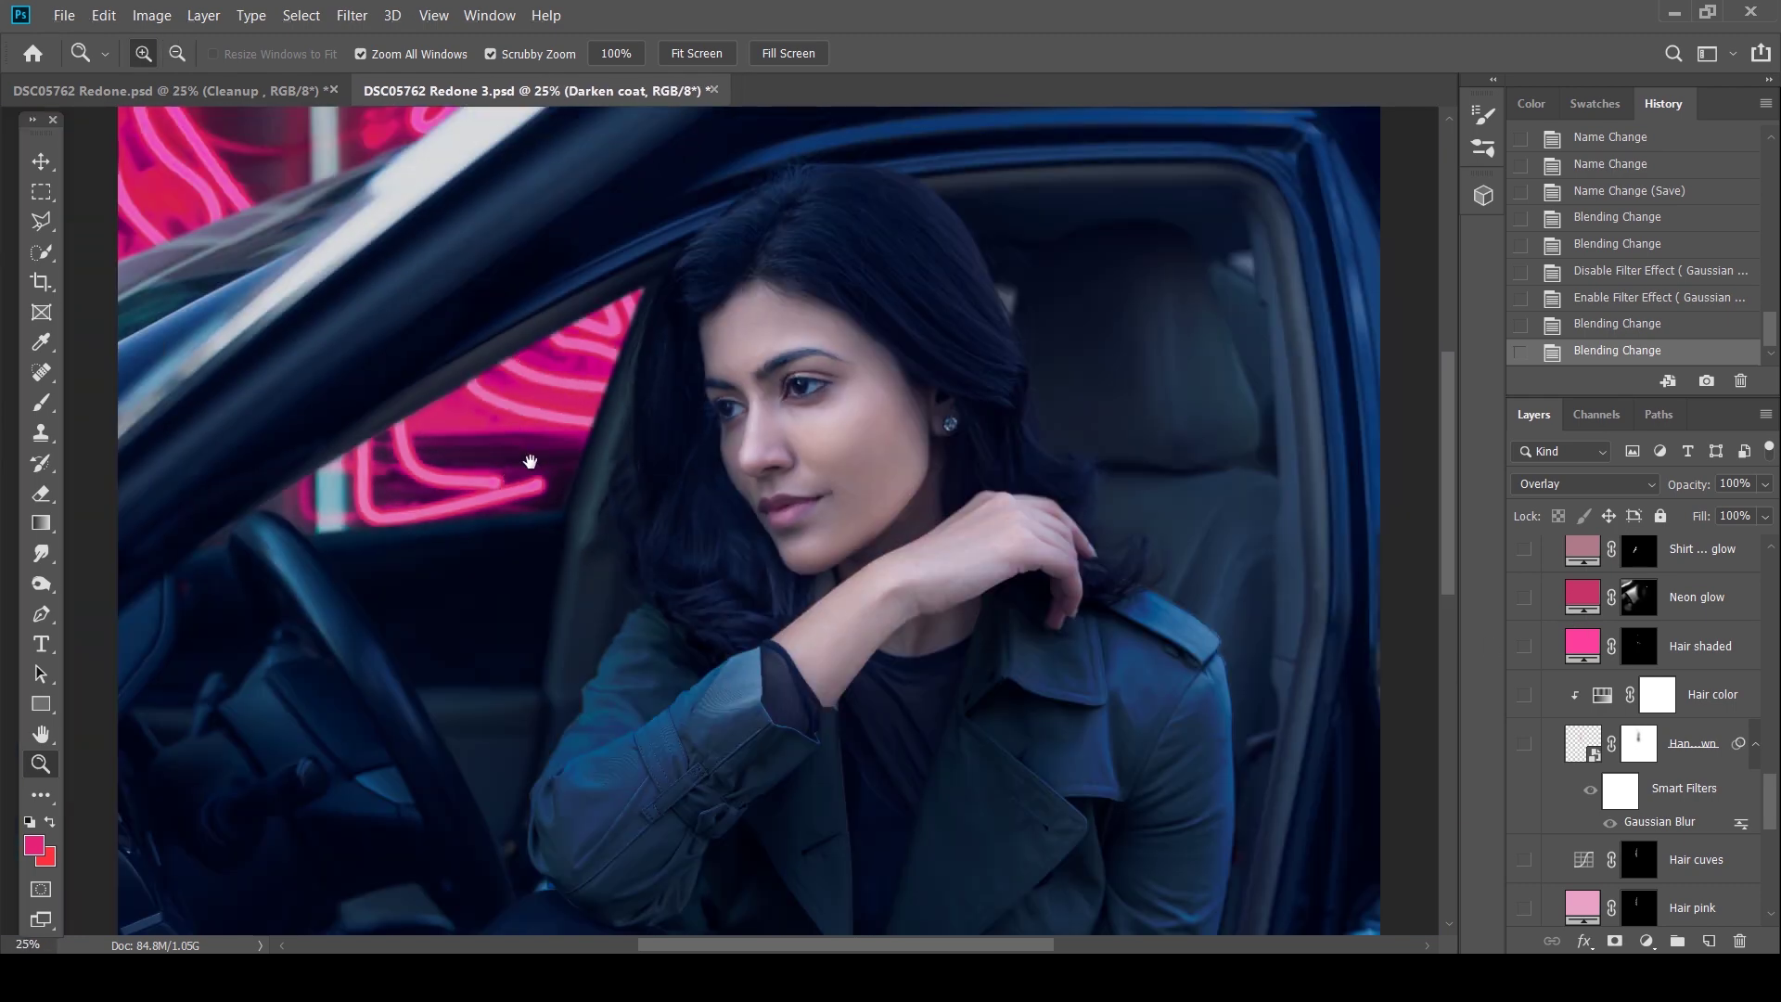
left_click_drag(529, 461, 616, 436)
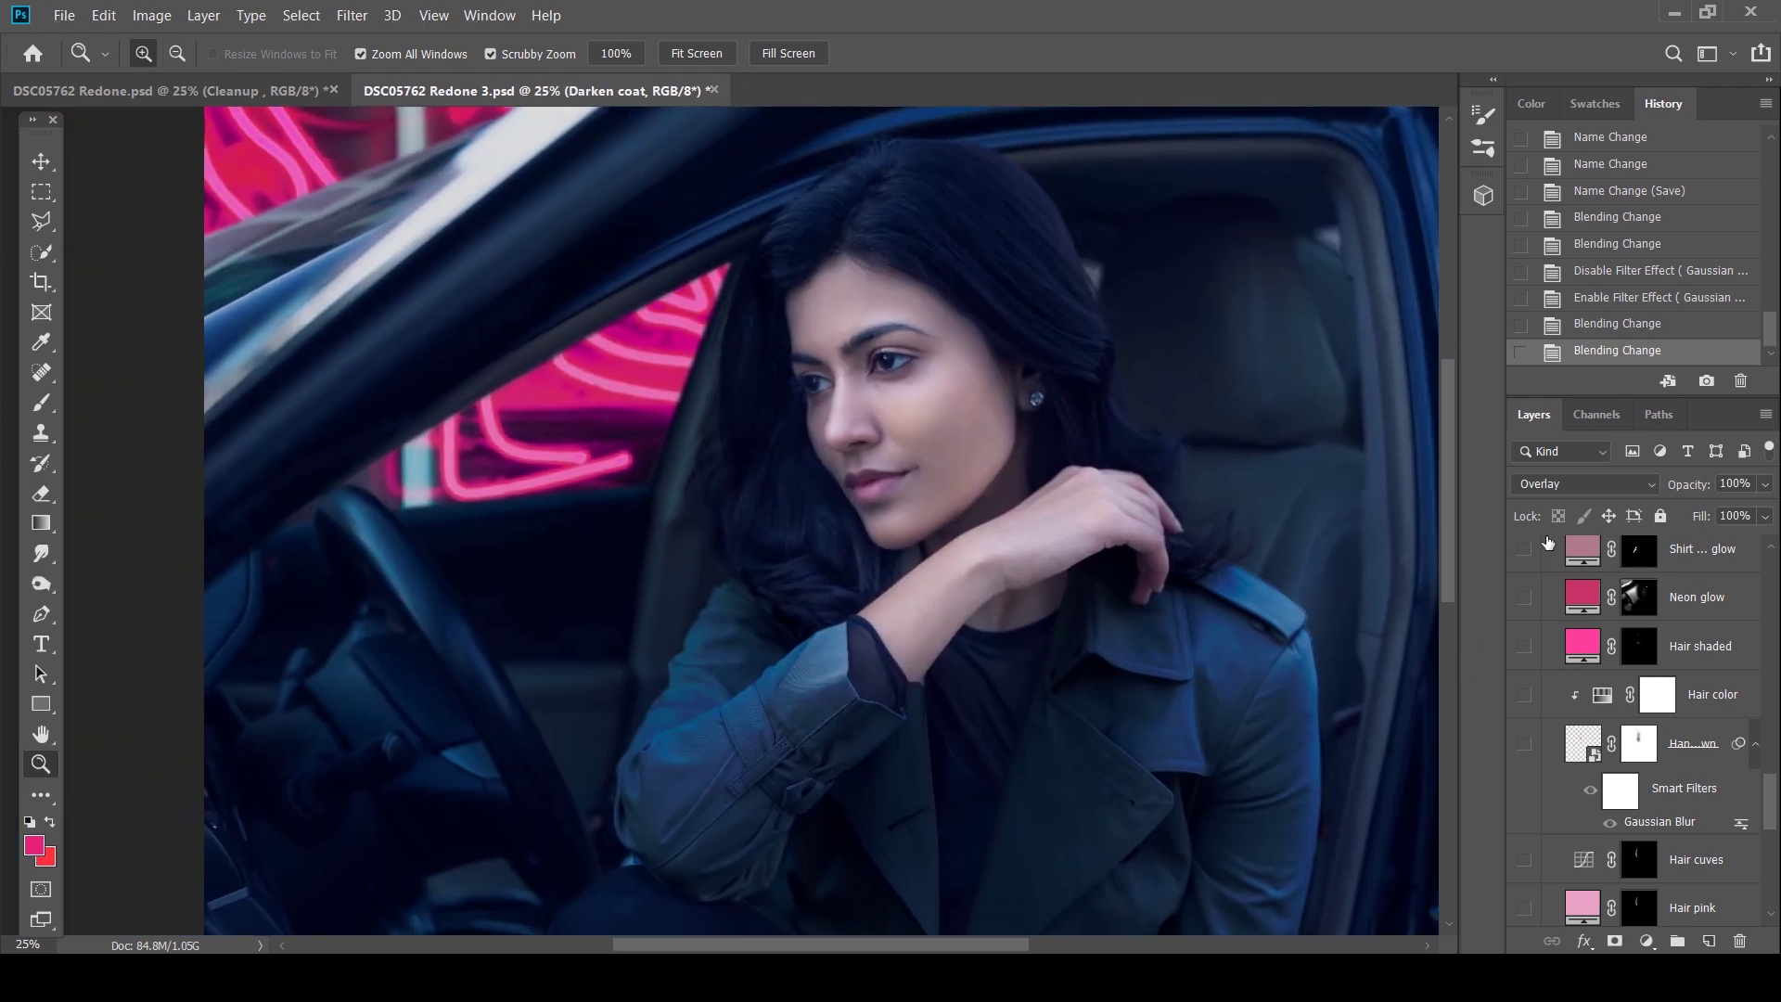
Turn on the Neon glow layer and compare its pink glow on the hair before and after
left_click(1523, 600)
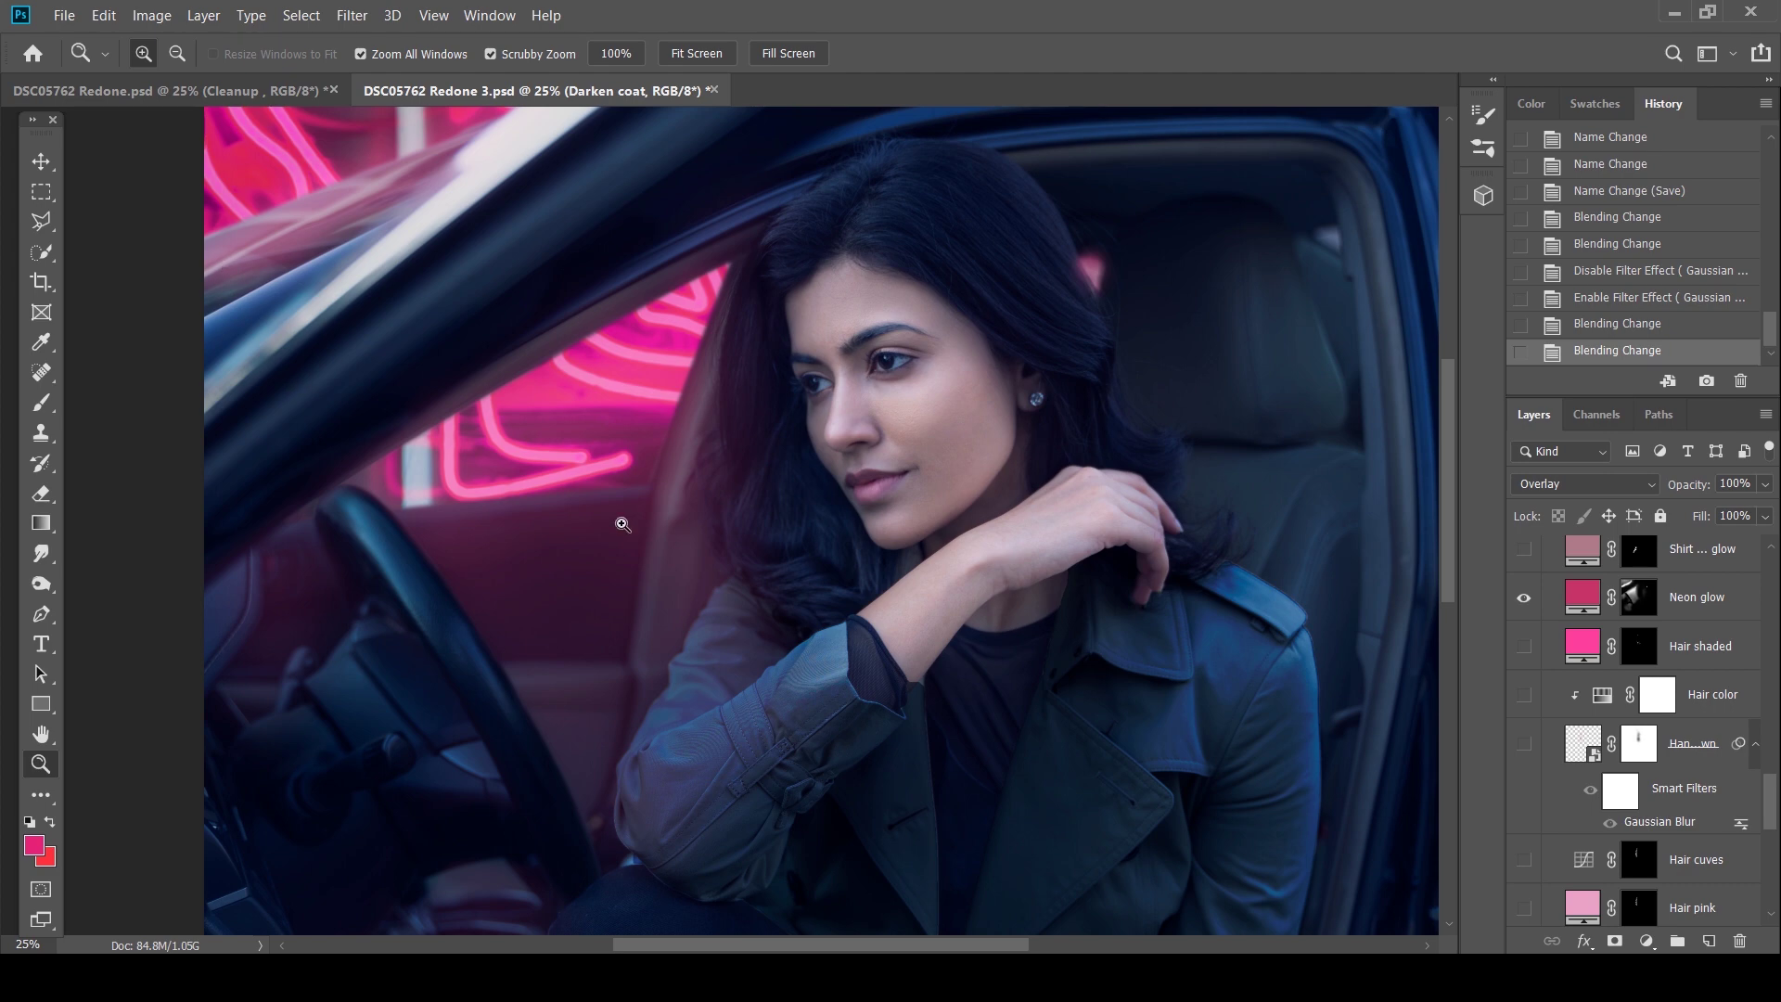
left_click(575, 533, "alt")
left_click(576, 530, "alt")
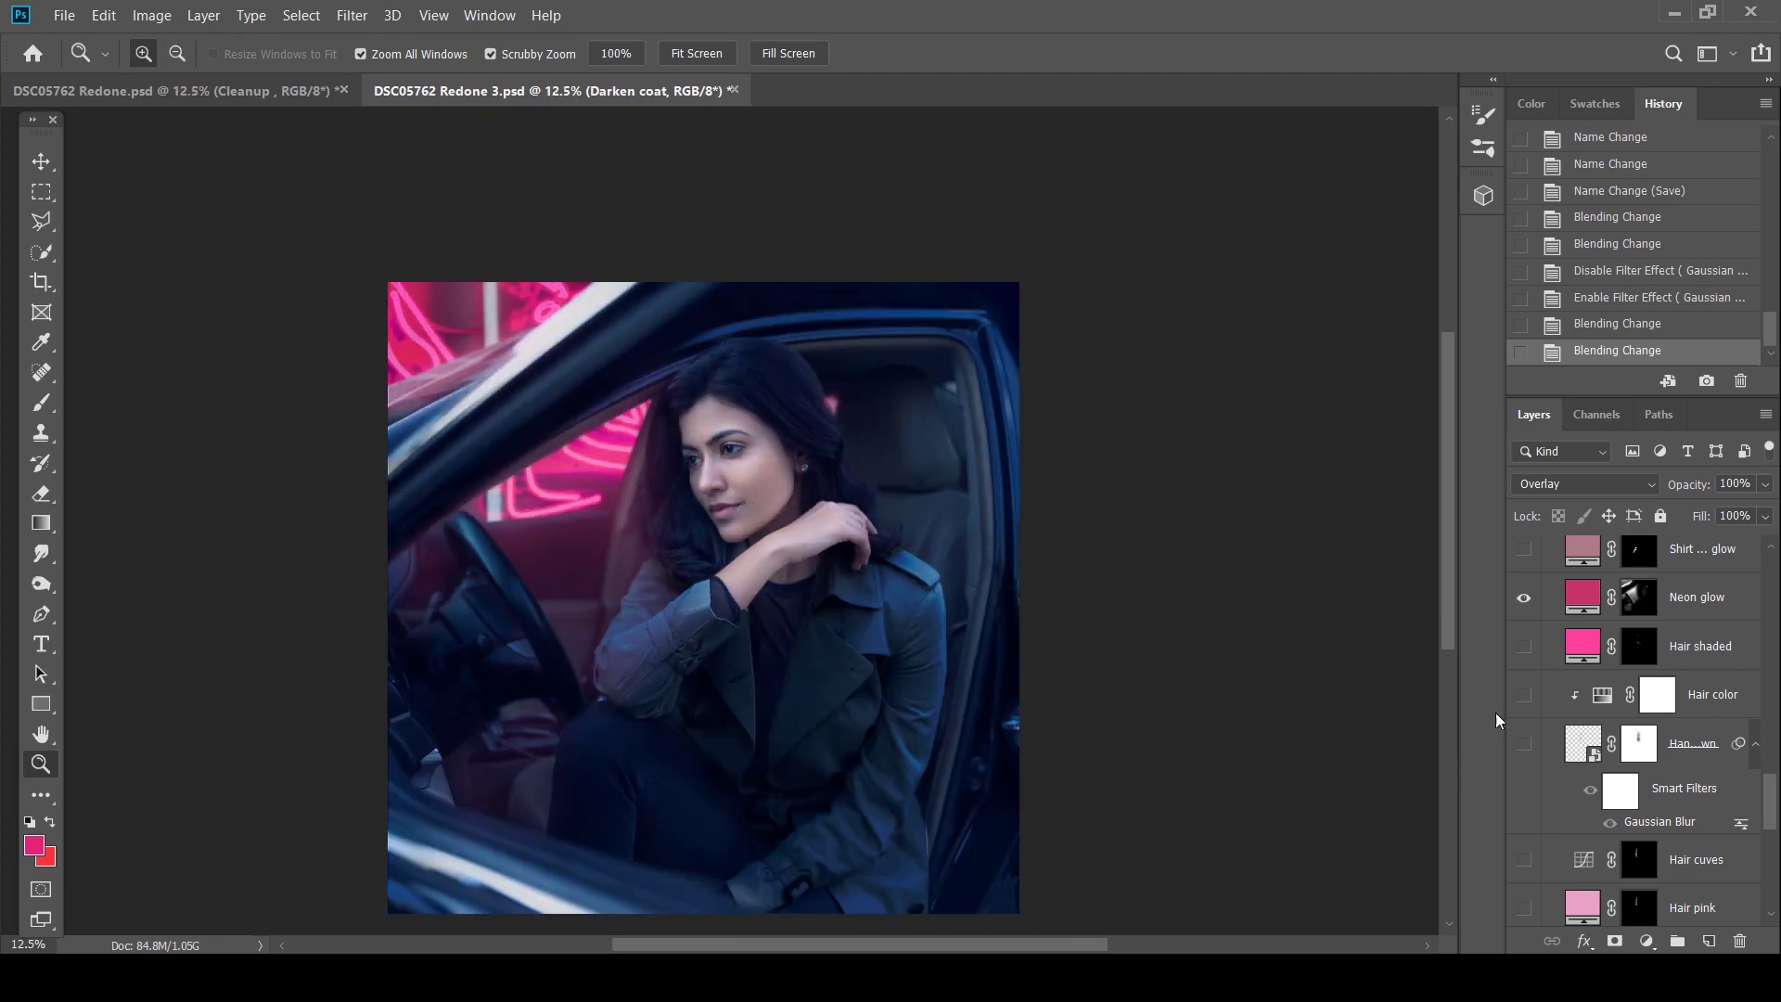
left_click(1523, 598)
left_click(1523, 597)
left_click(1524, 597)
left_click(1523, 597)
left_click(668, 550)
left_click(668, 551)
left_click(649, 531)
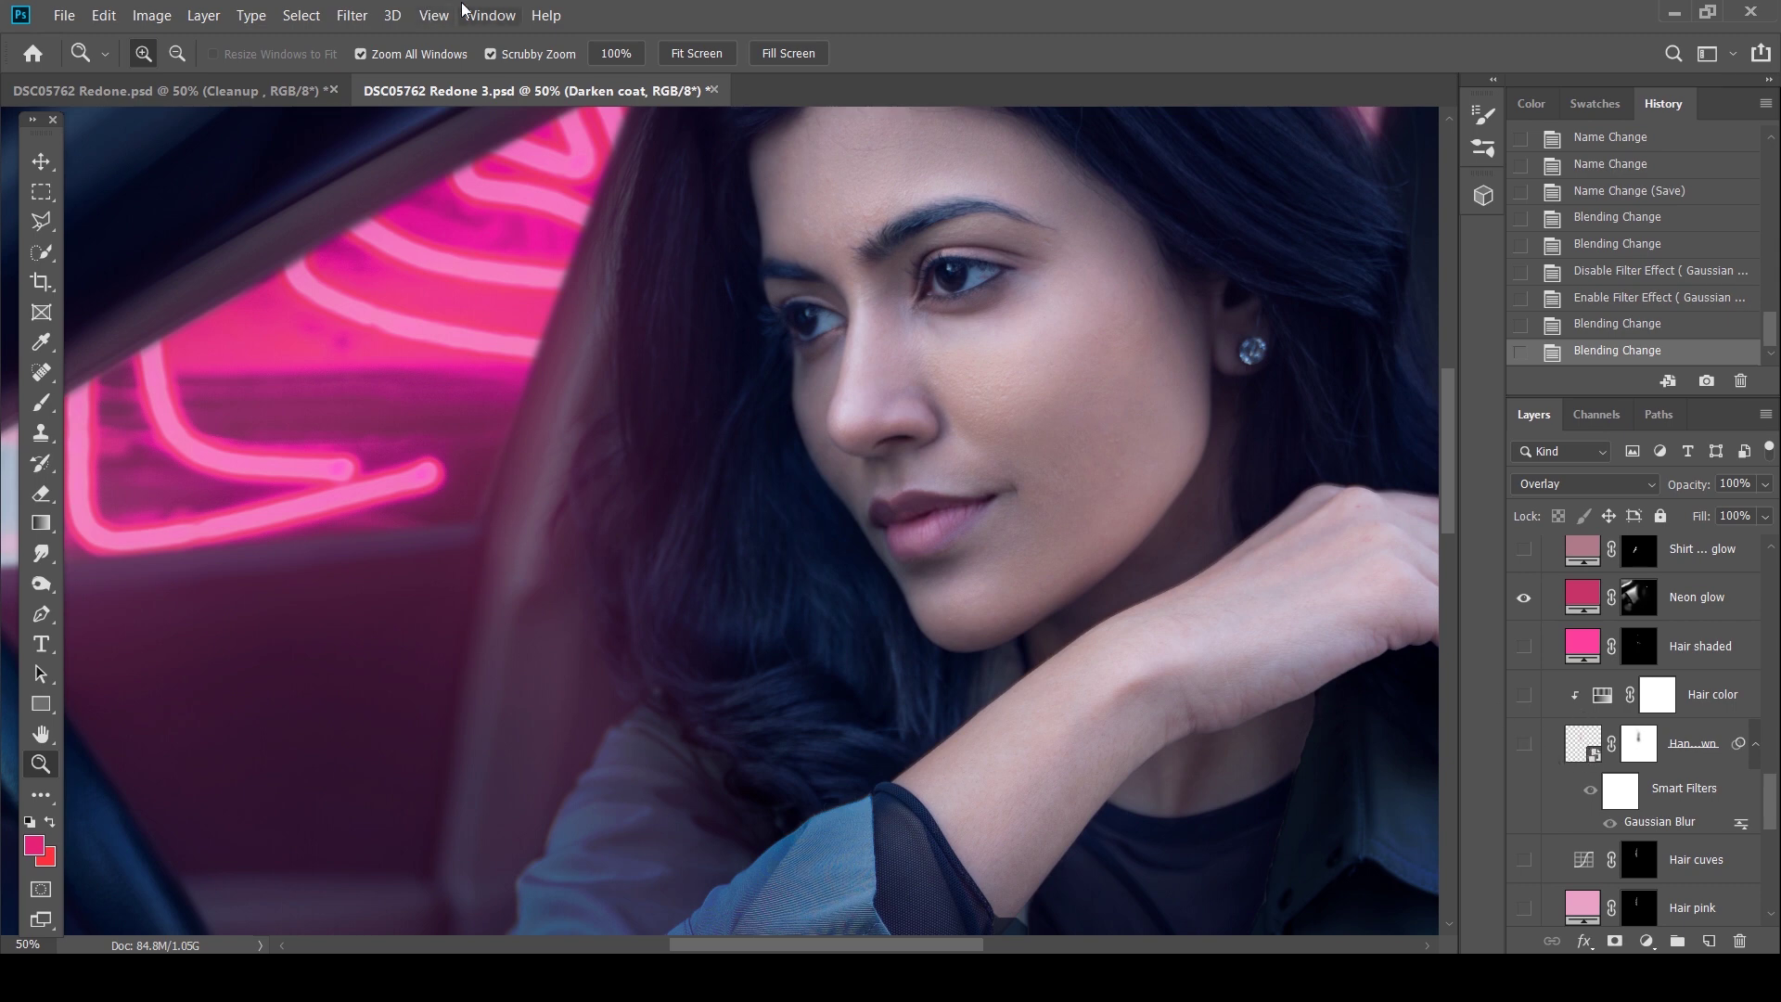
Sample the hair with Select > Color Range, cancel it, and turn the hand-painted hair layer back on
left_click(302, 16)
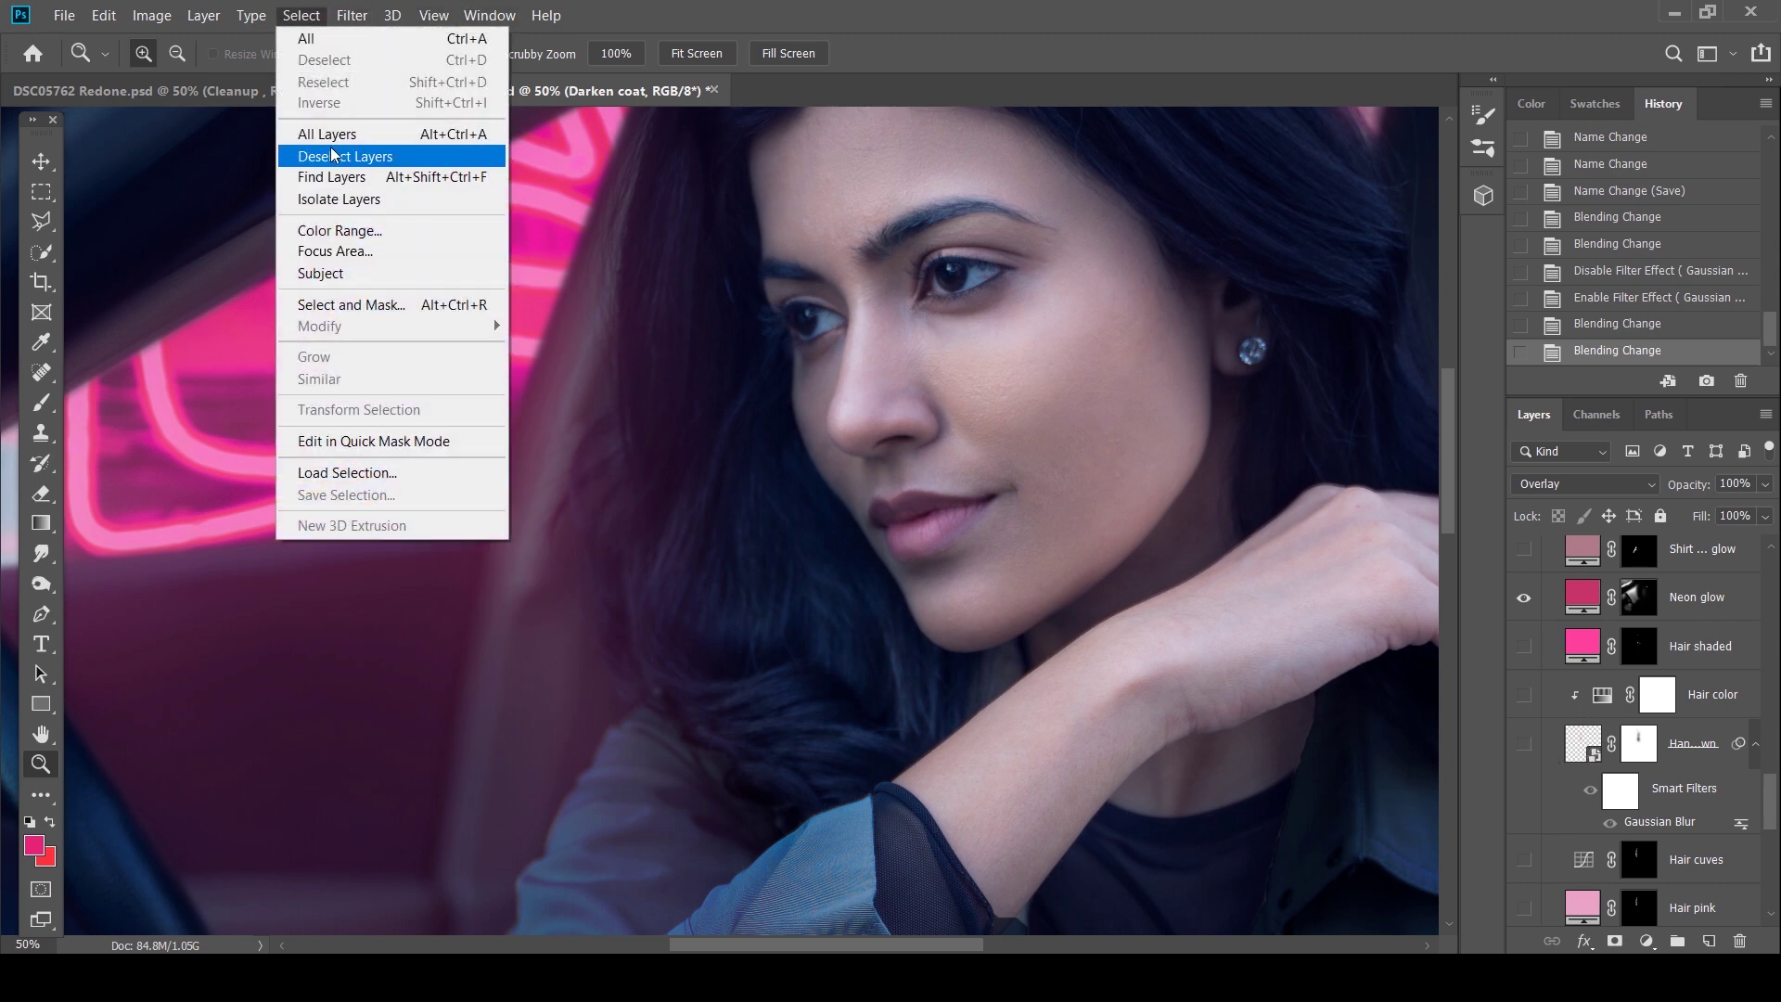
key("Escape")
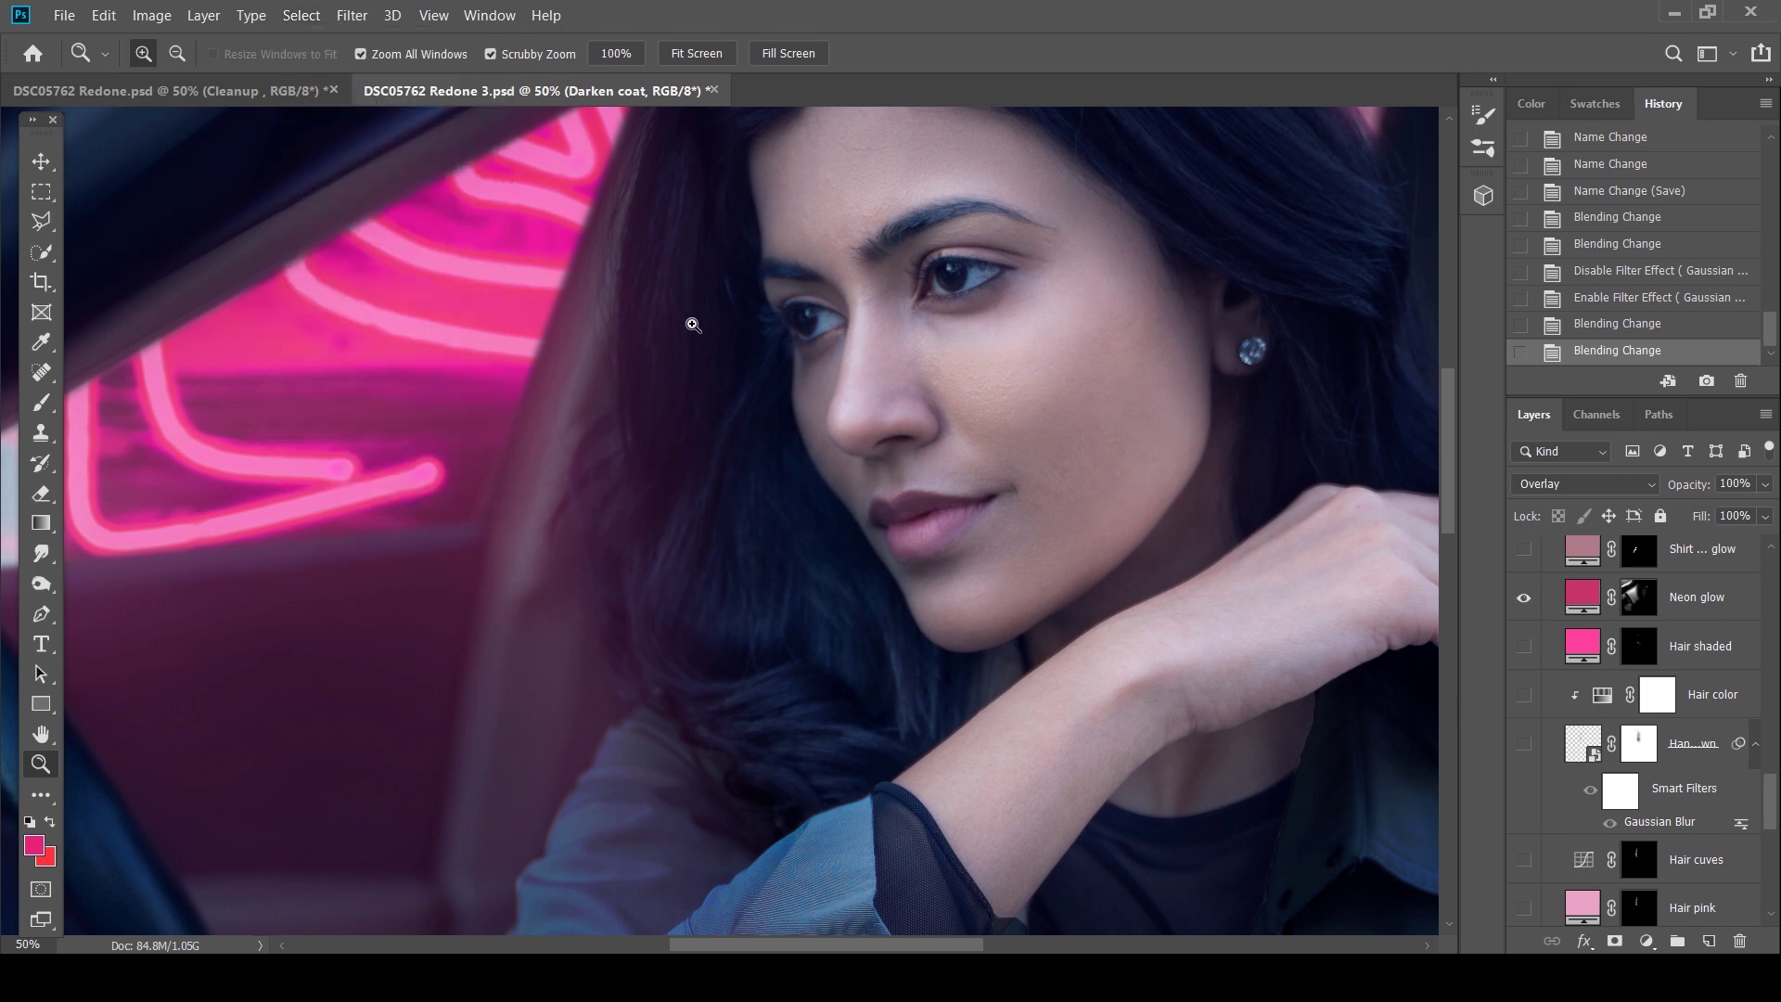
left_click(301, 15)
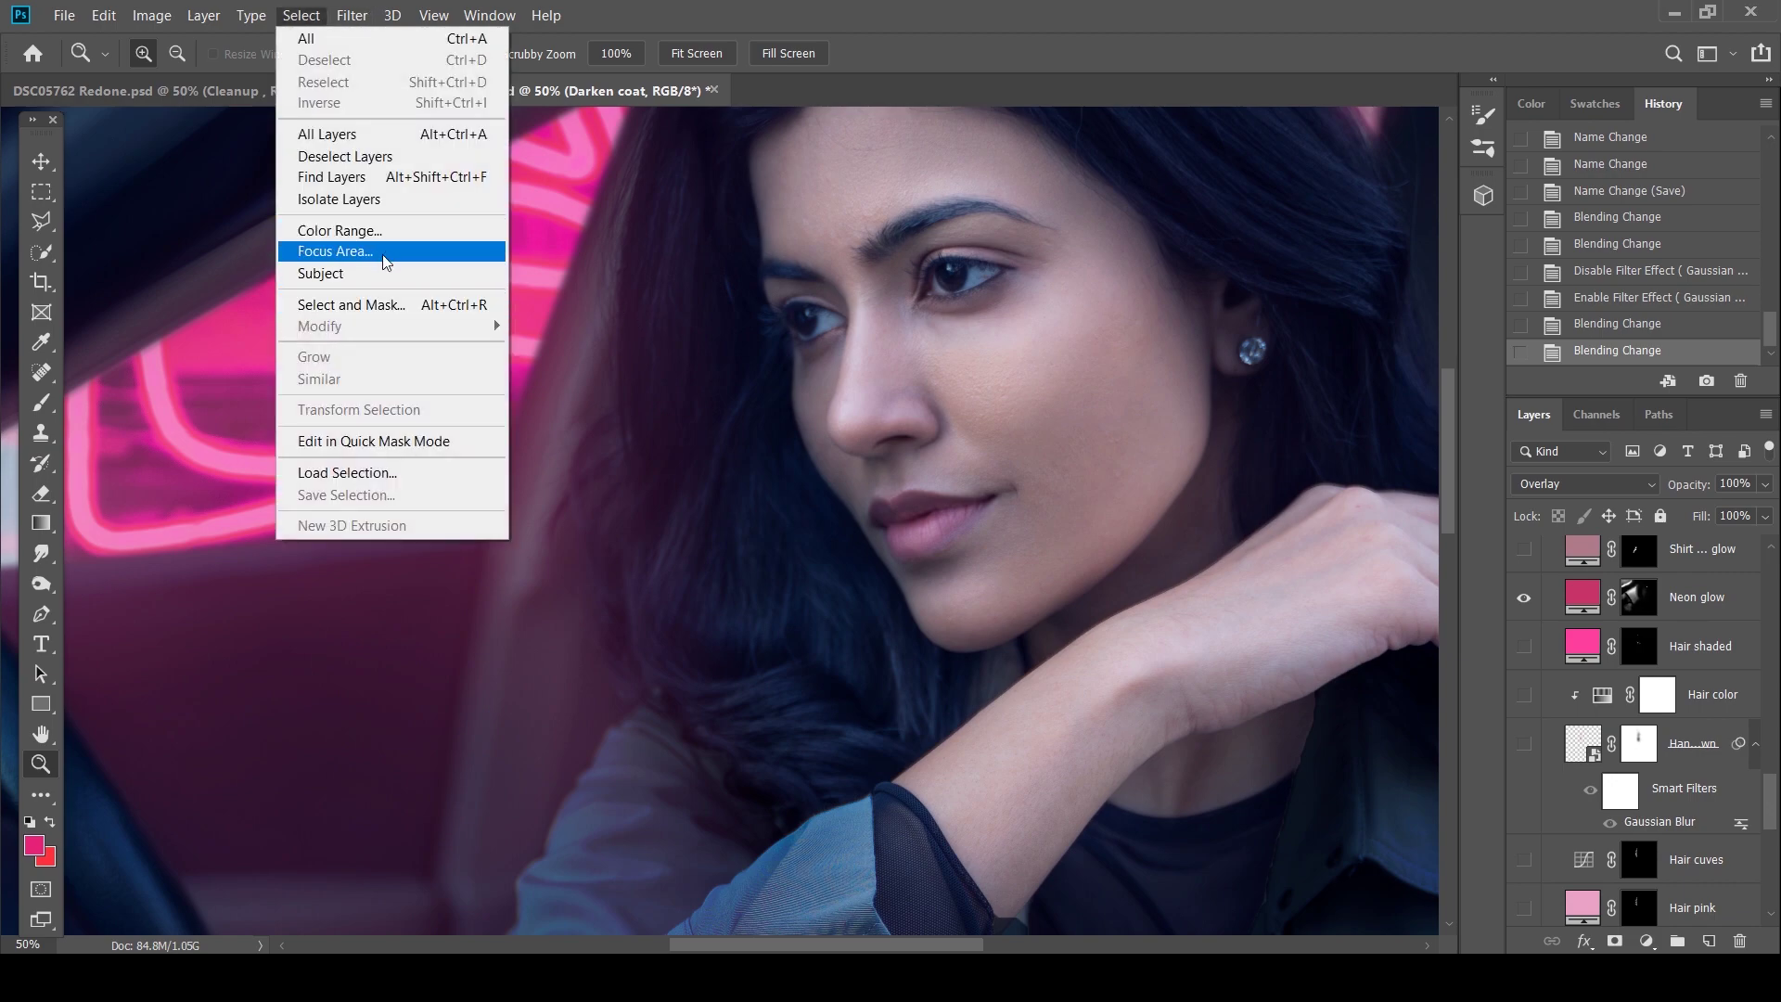
left_click(345, 231)
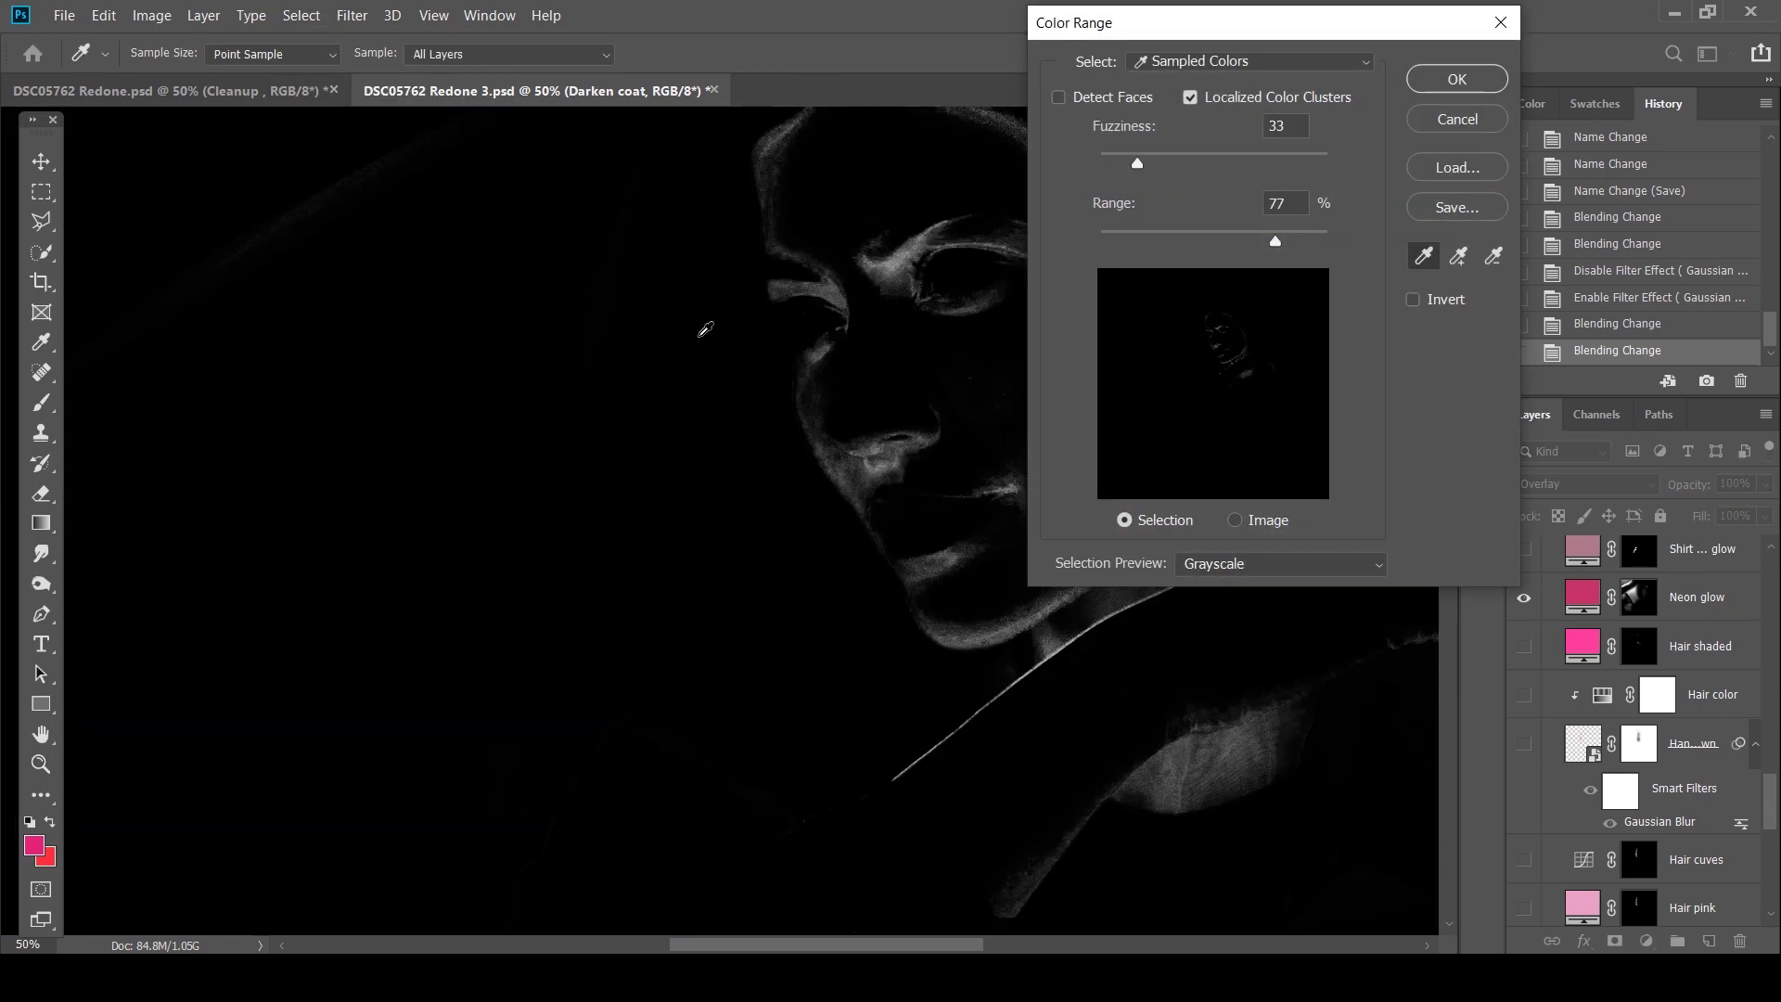
left_click(705, 329)
left_click(677, 361)
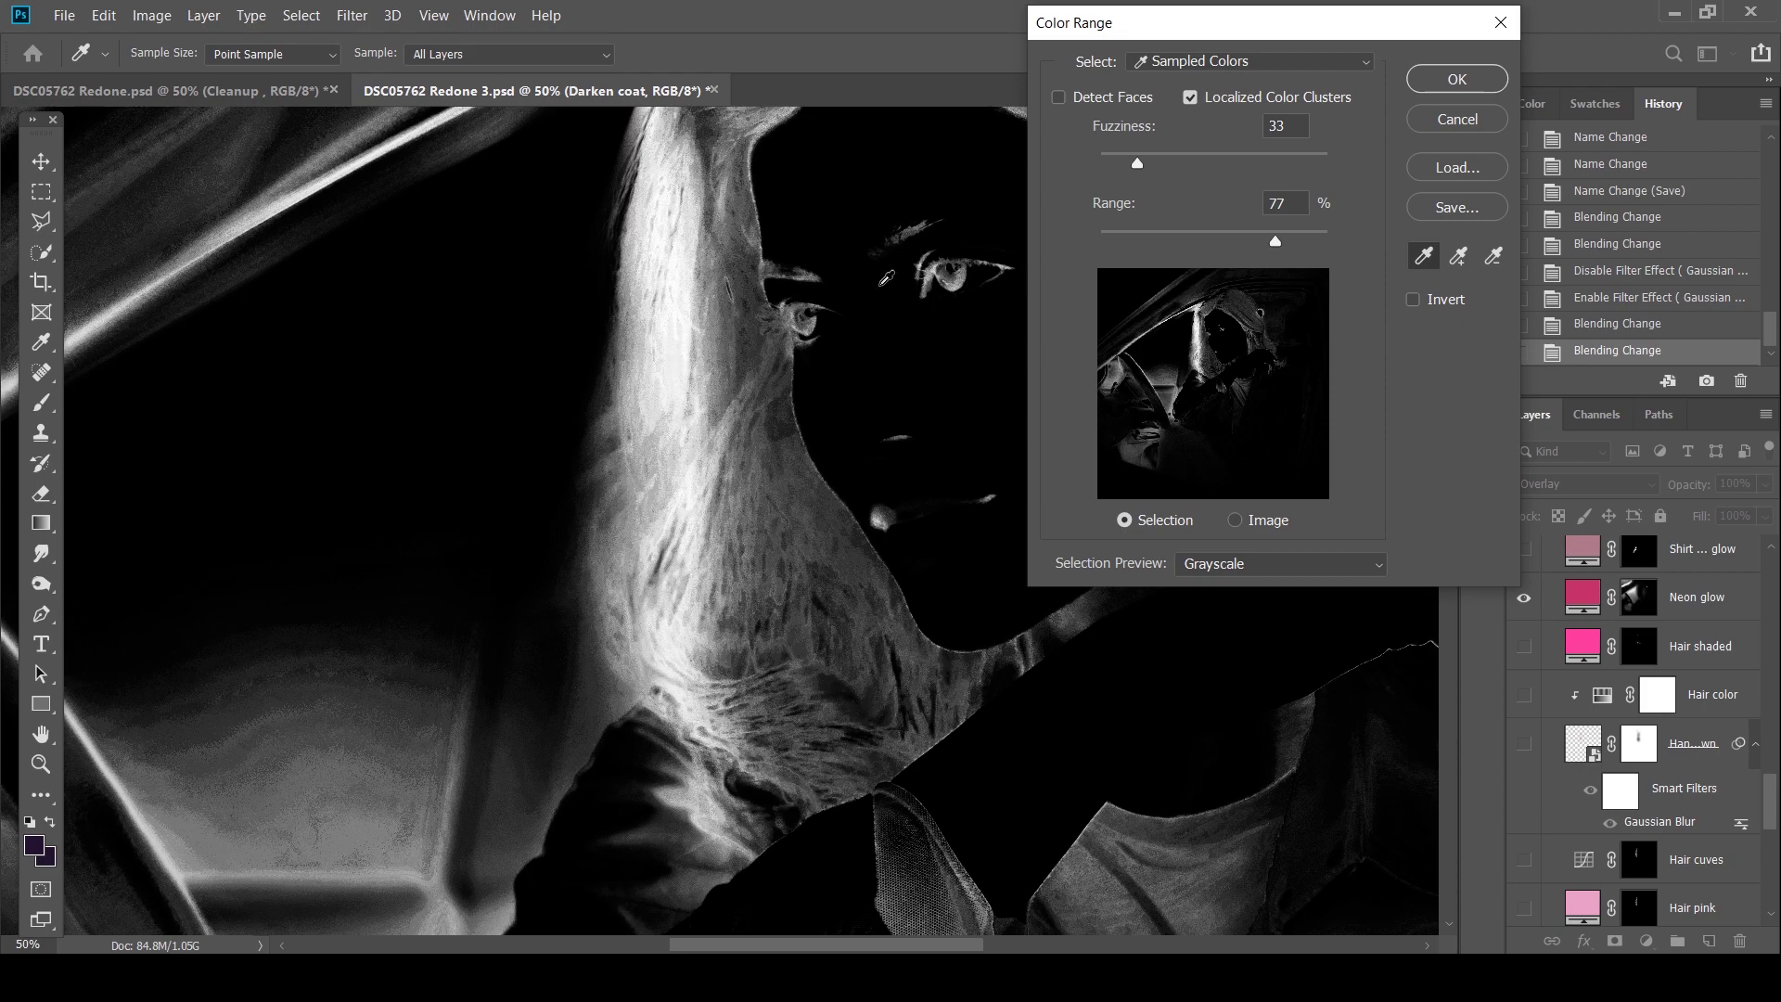
left_click(1451, 118)
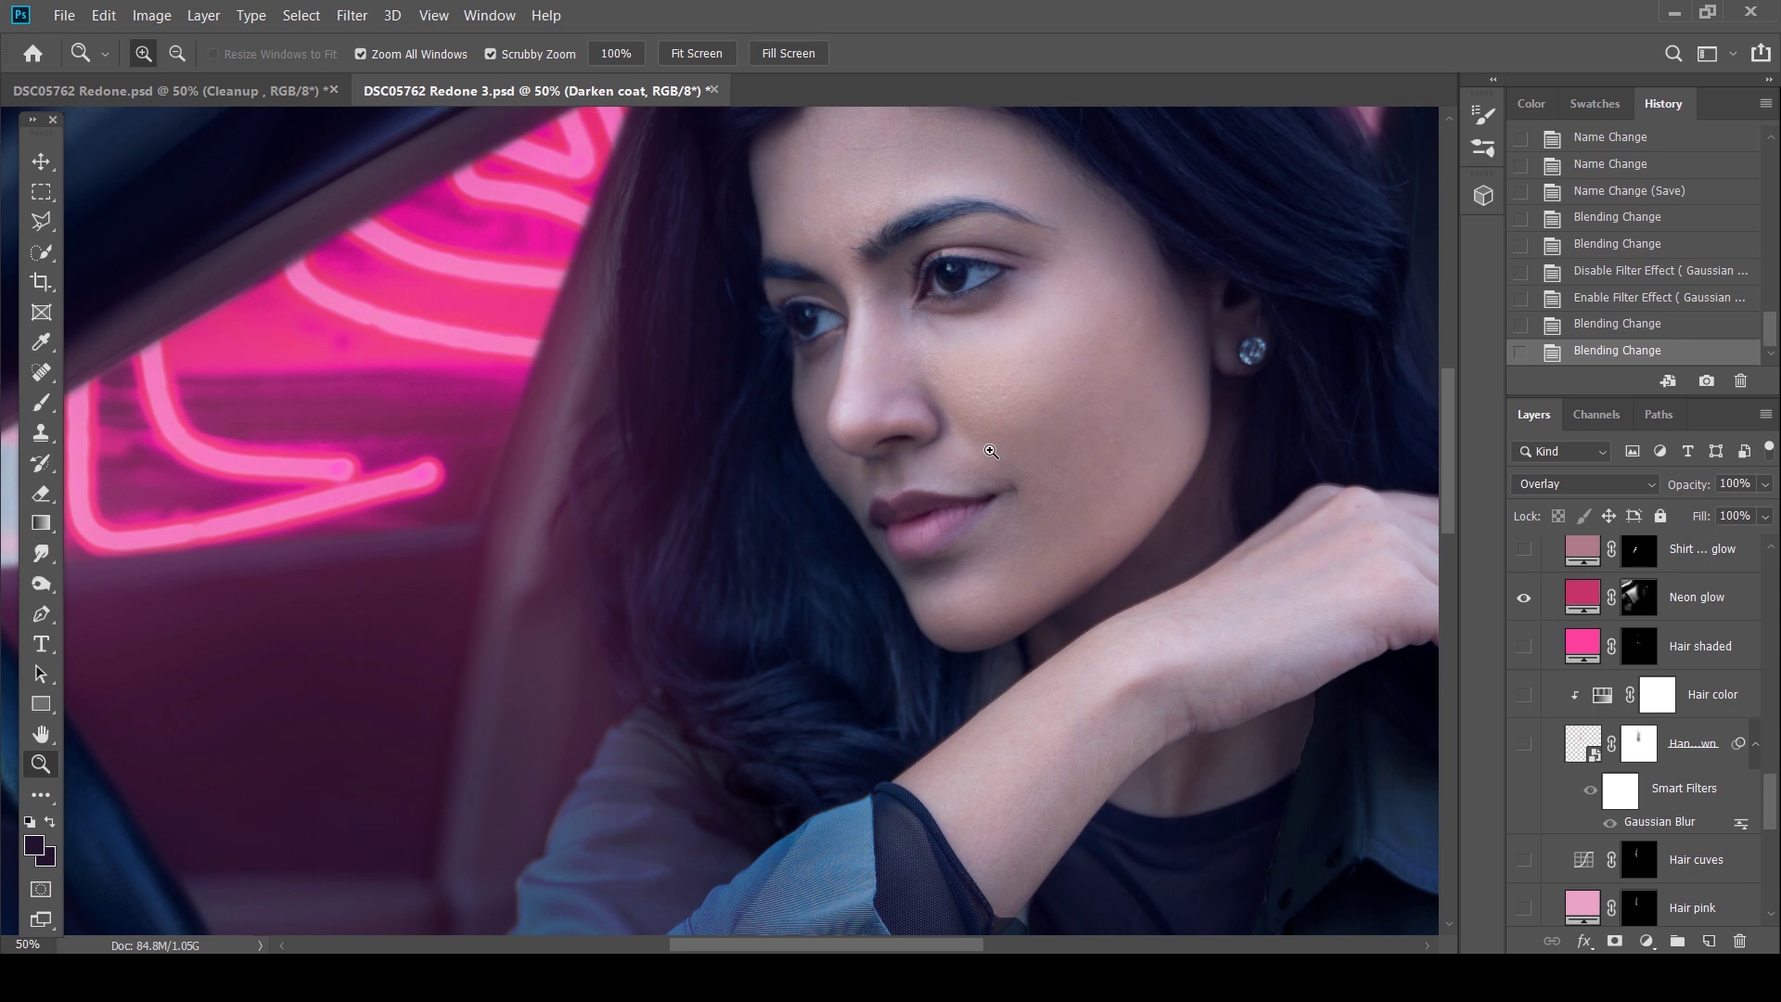
left_click(1524, 744)
Check the Hair color Hue/Saturation settings, zoom in on the hair, and disable its Gaussian Blur
double_click(1608, 707)
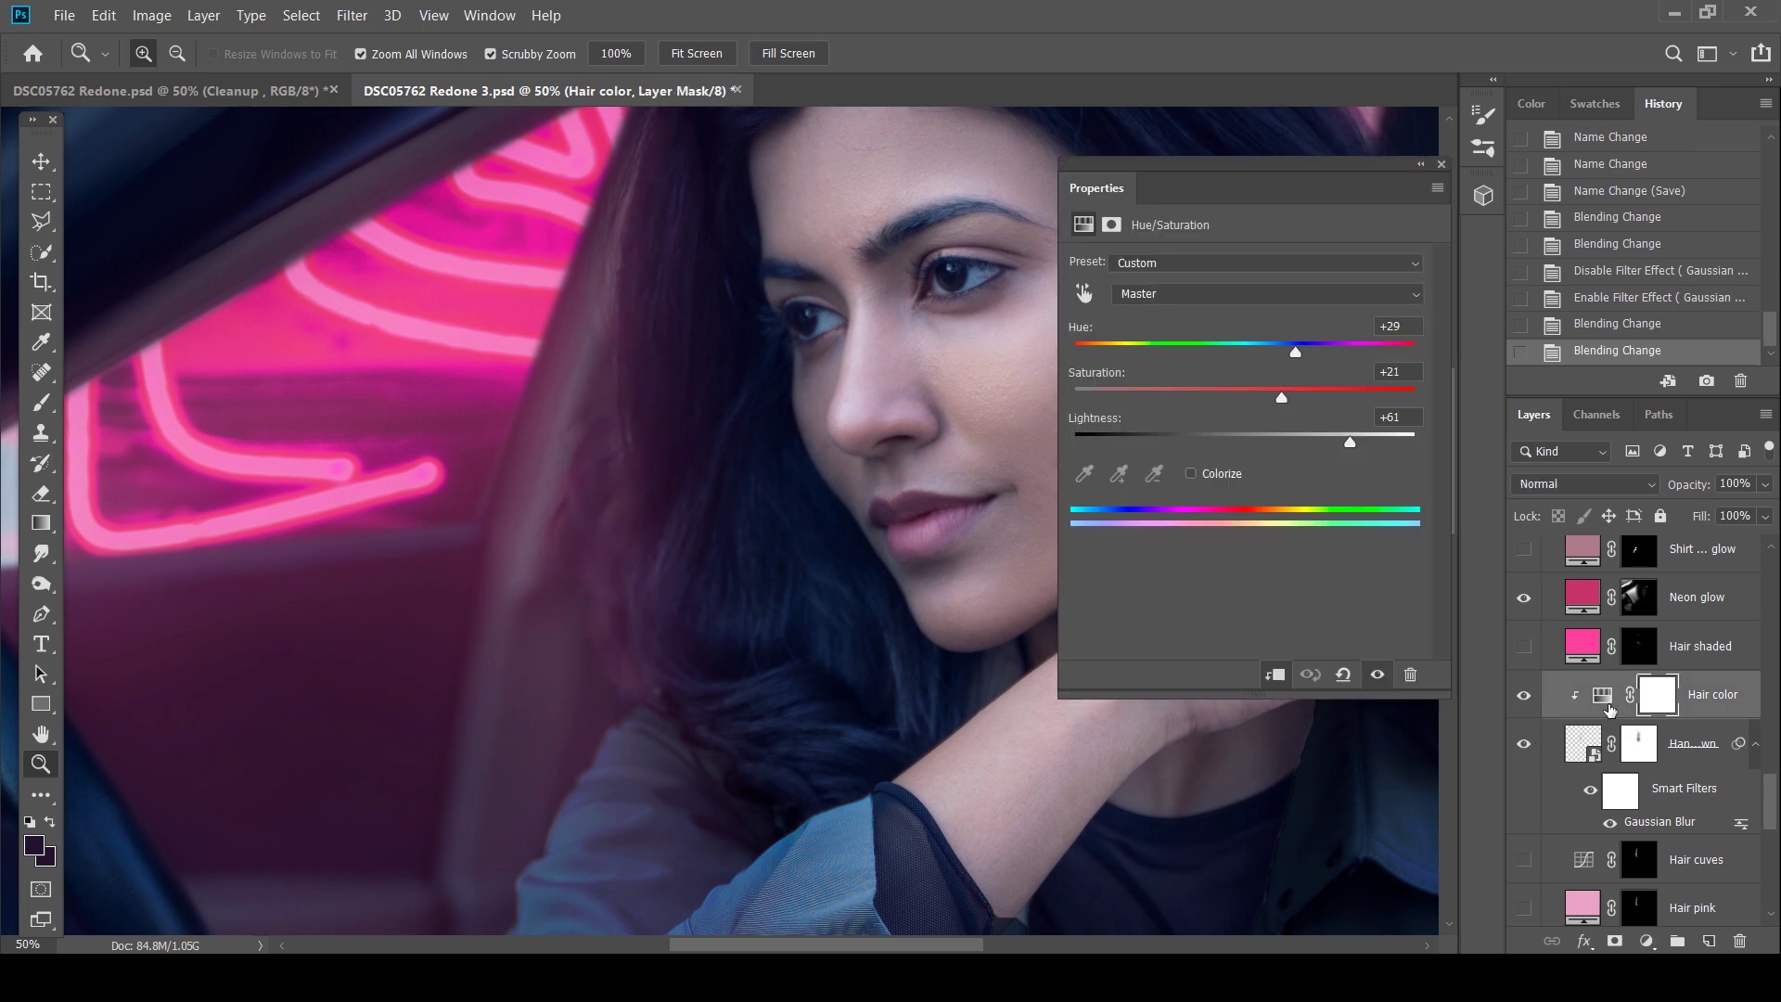
left_click(1441, 164)
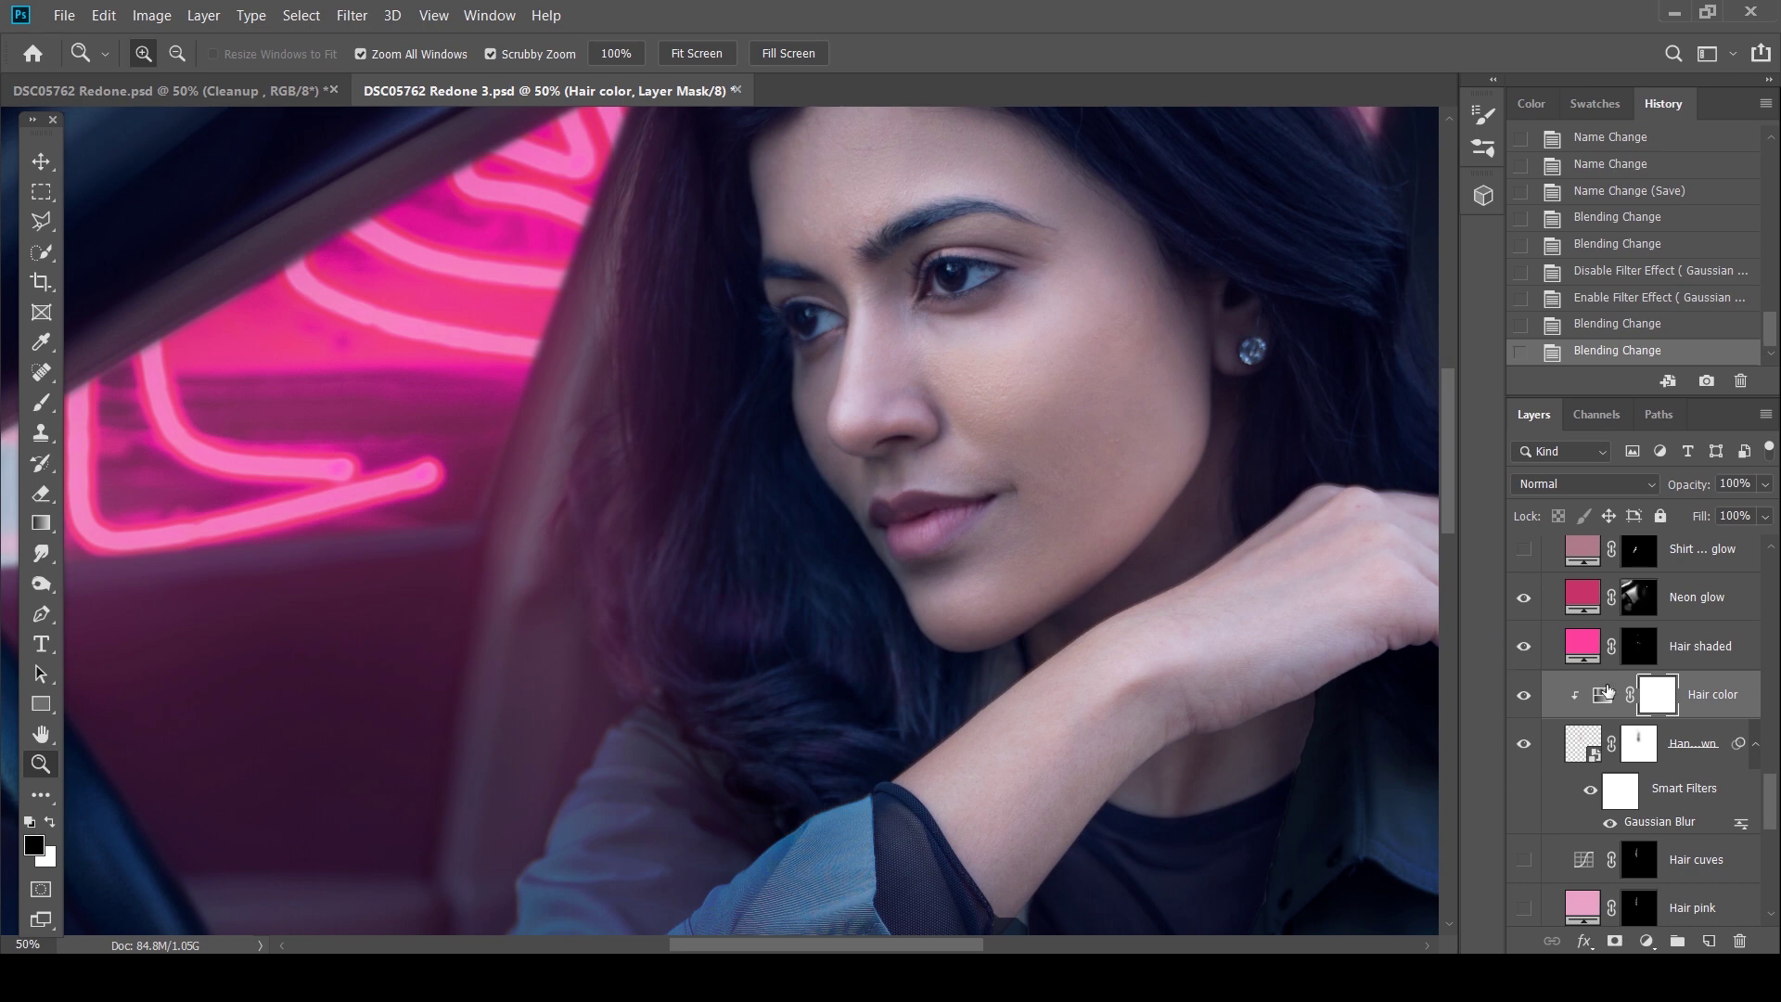
left_click(531, 516)
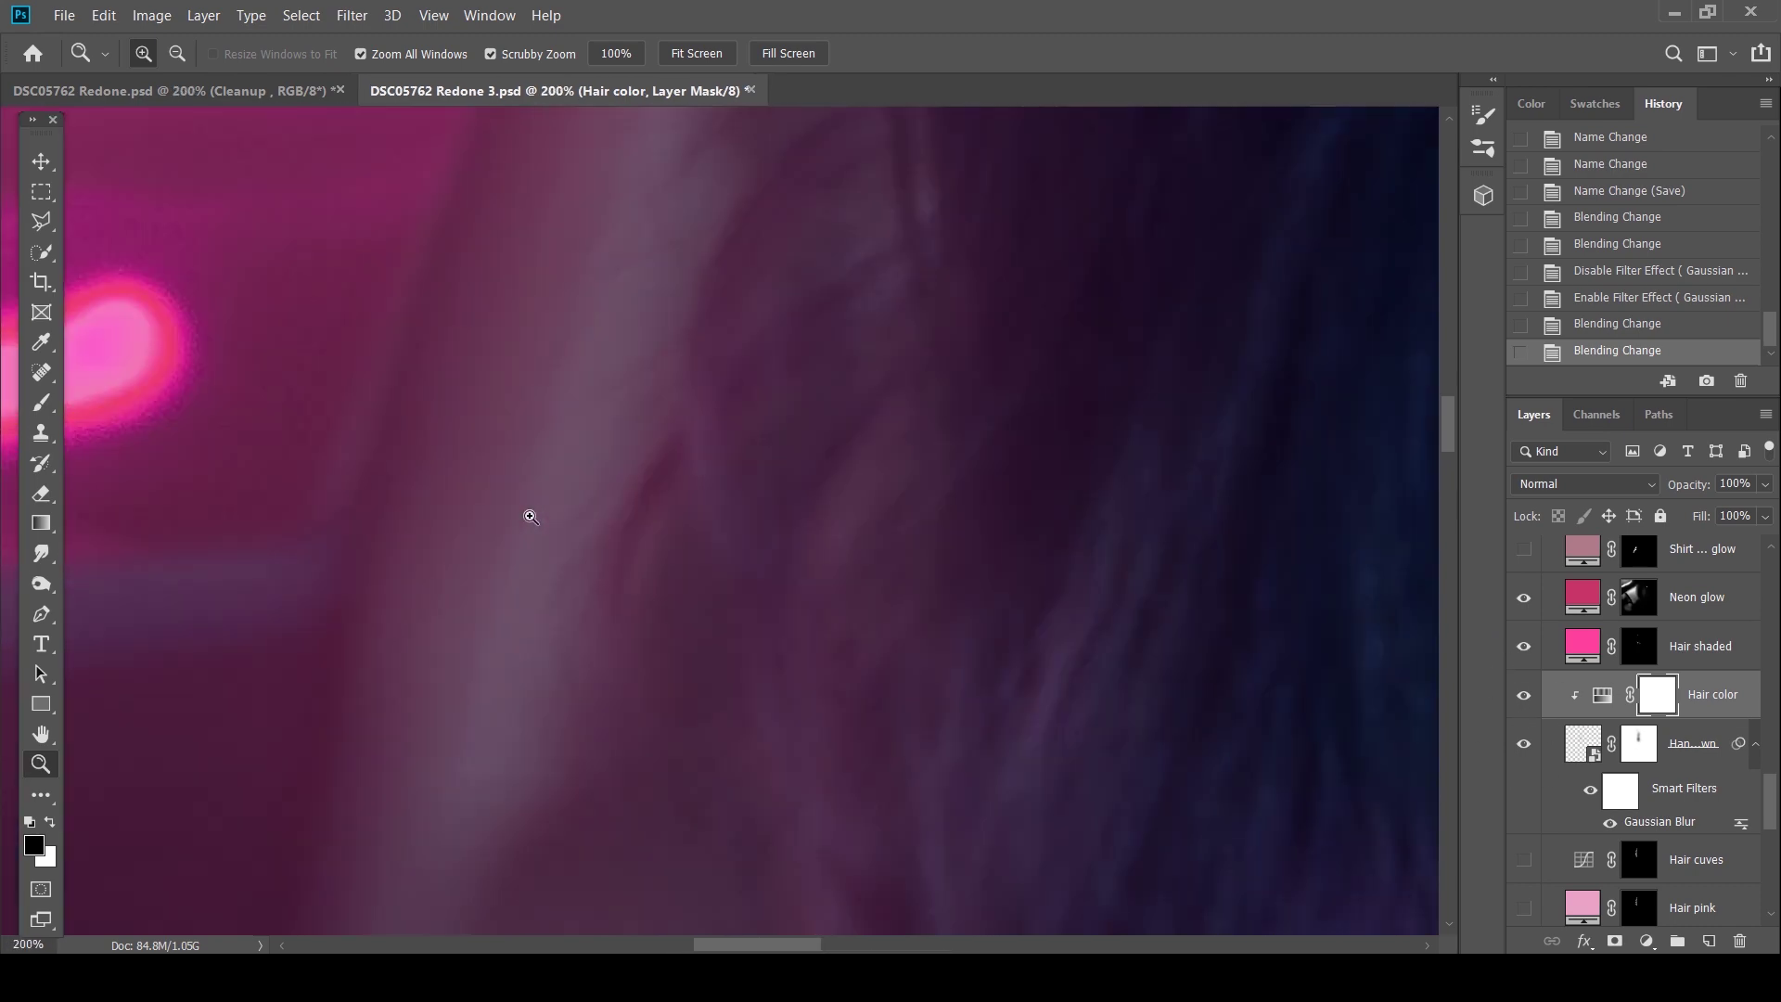
scroll(1541, 793, "down", 1)
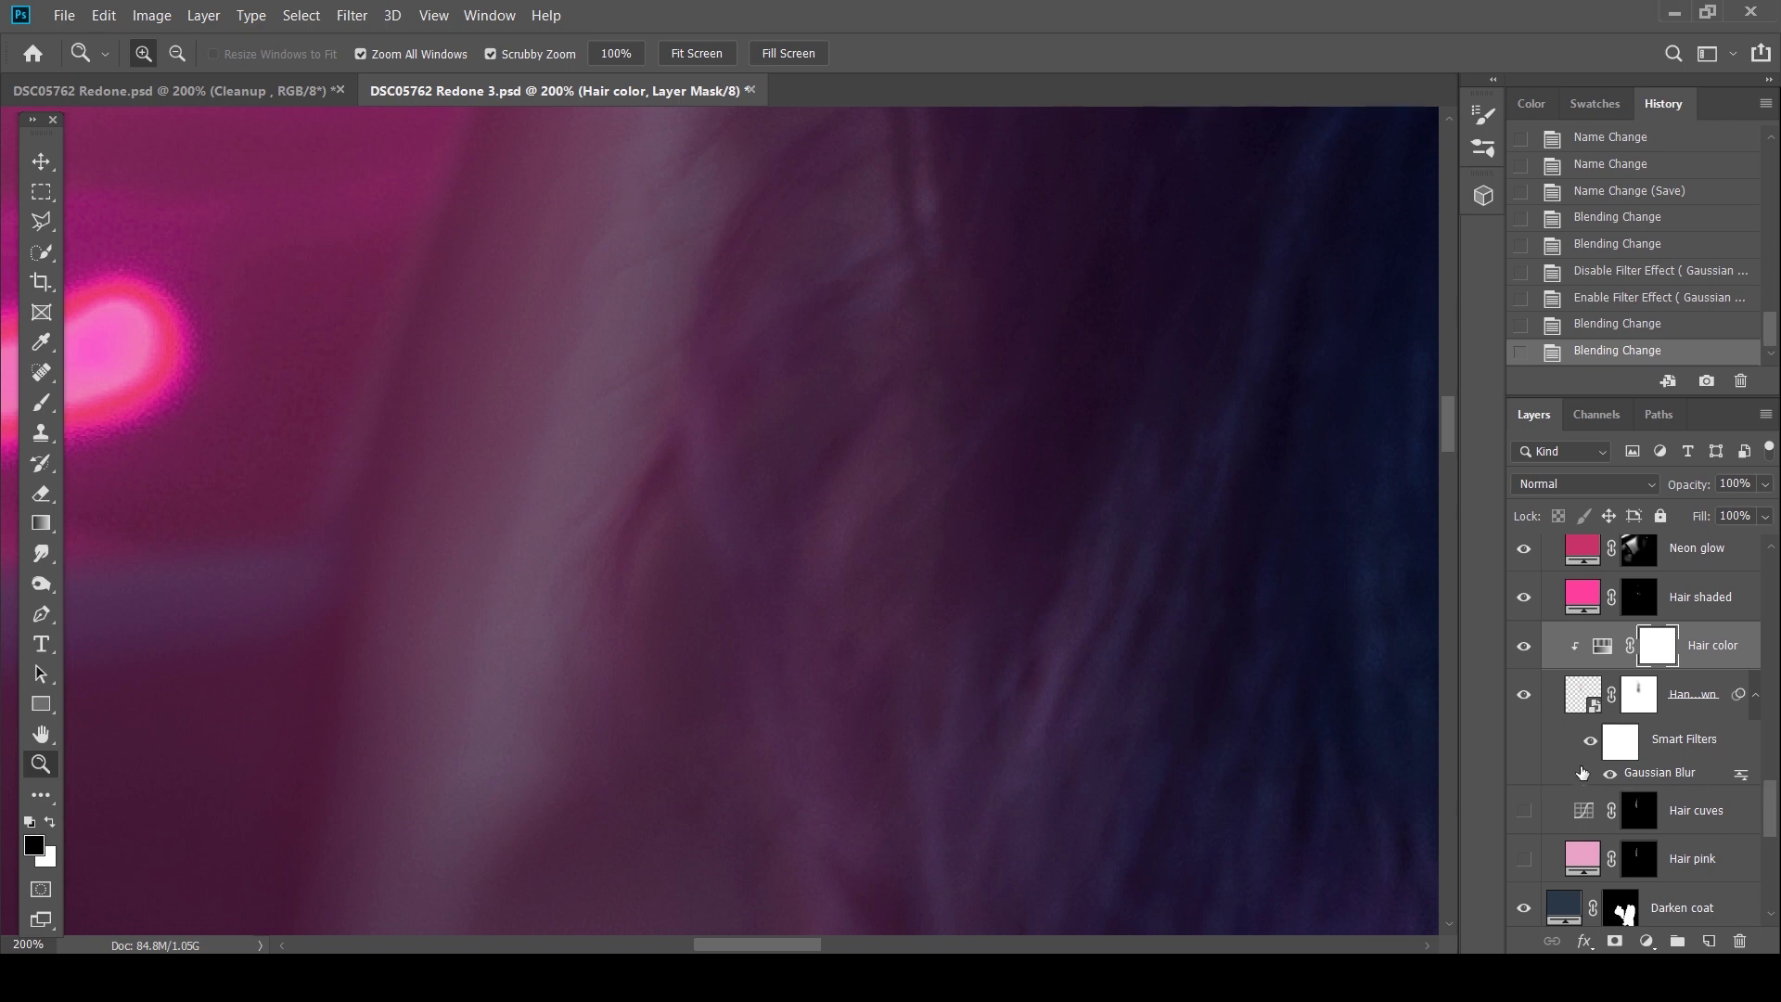
left_click(1610, 772)
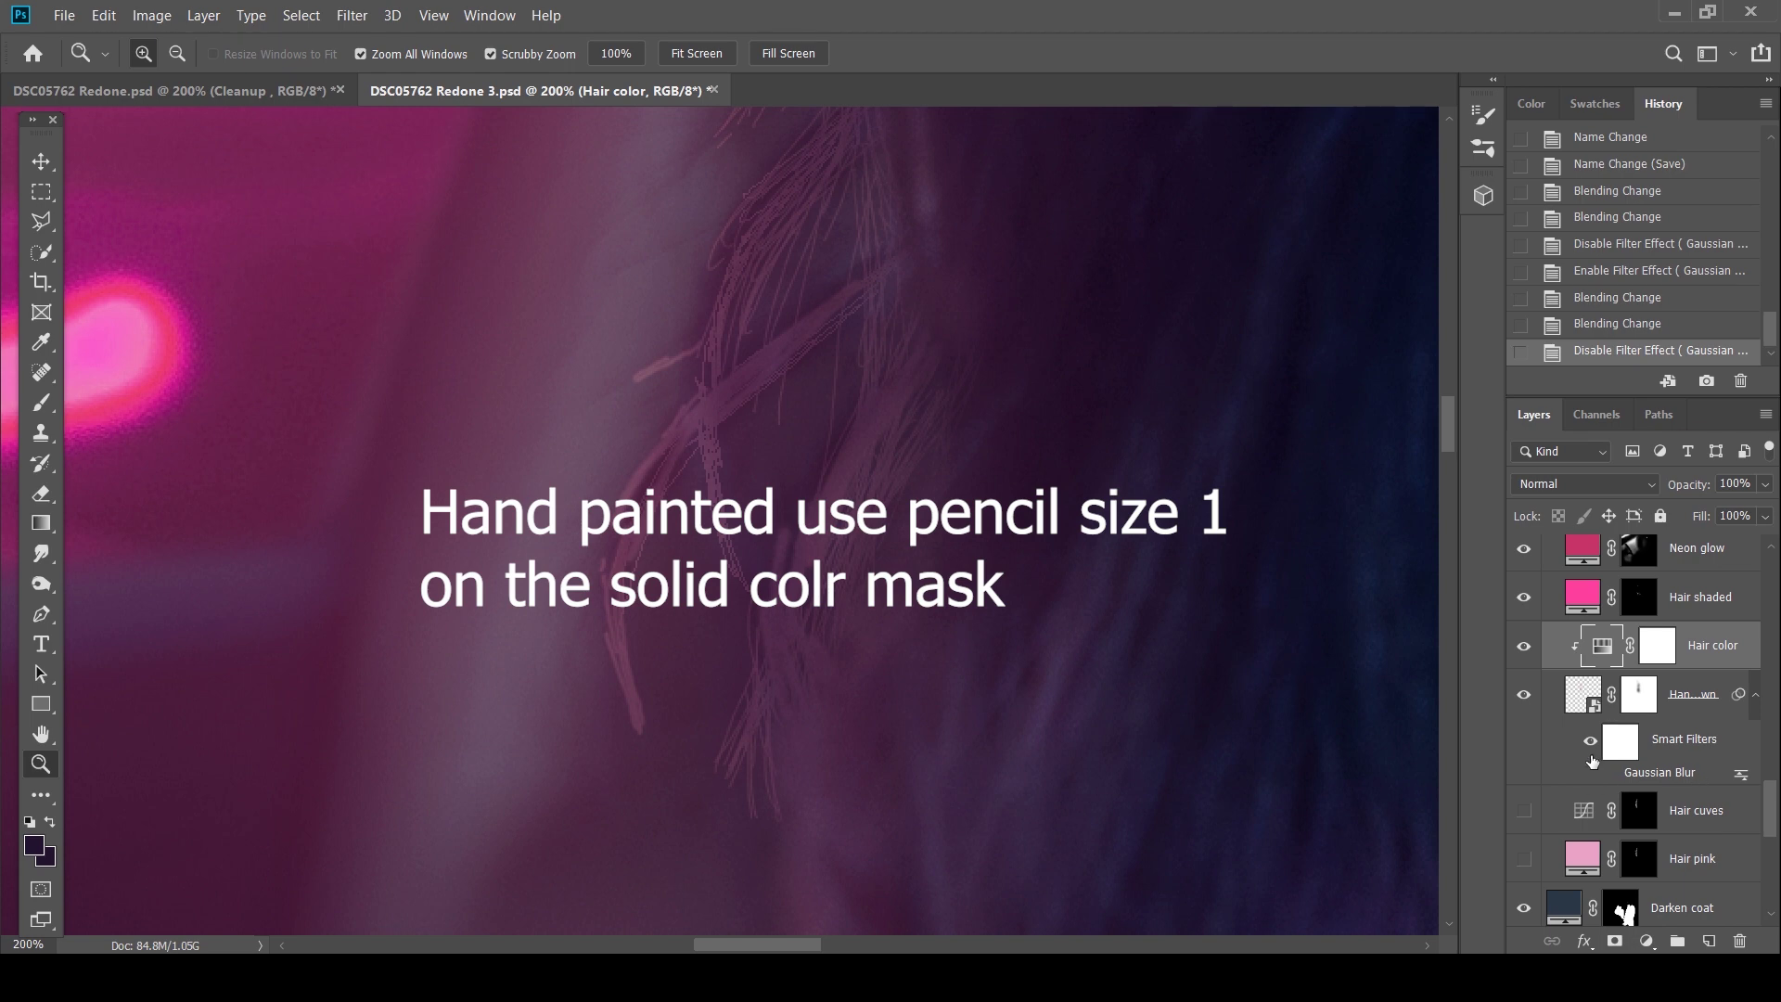
Select the Hand drawn layer and re-enable its smart filters and Gaussian Blur
left_click(1594, 787)
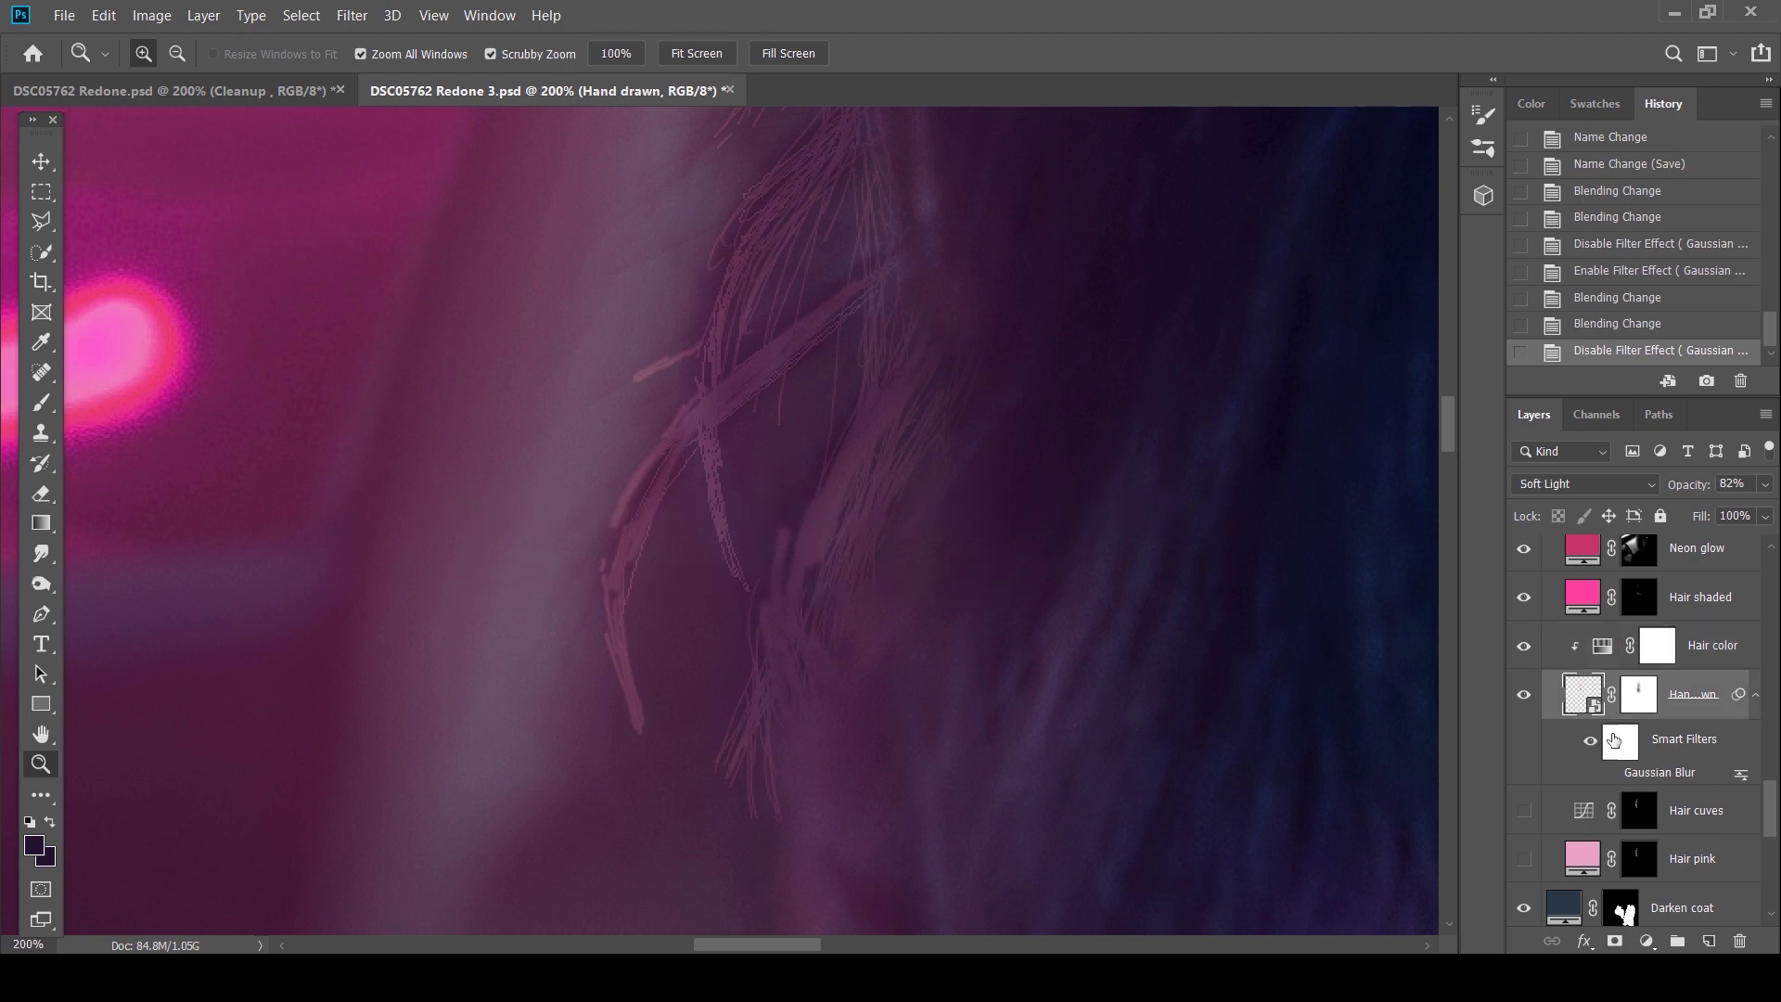
left_click(1590, 747)
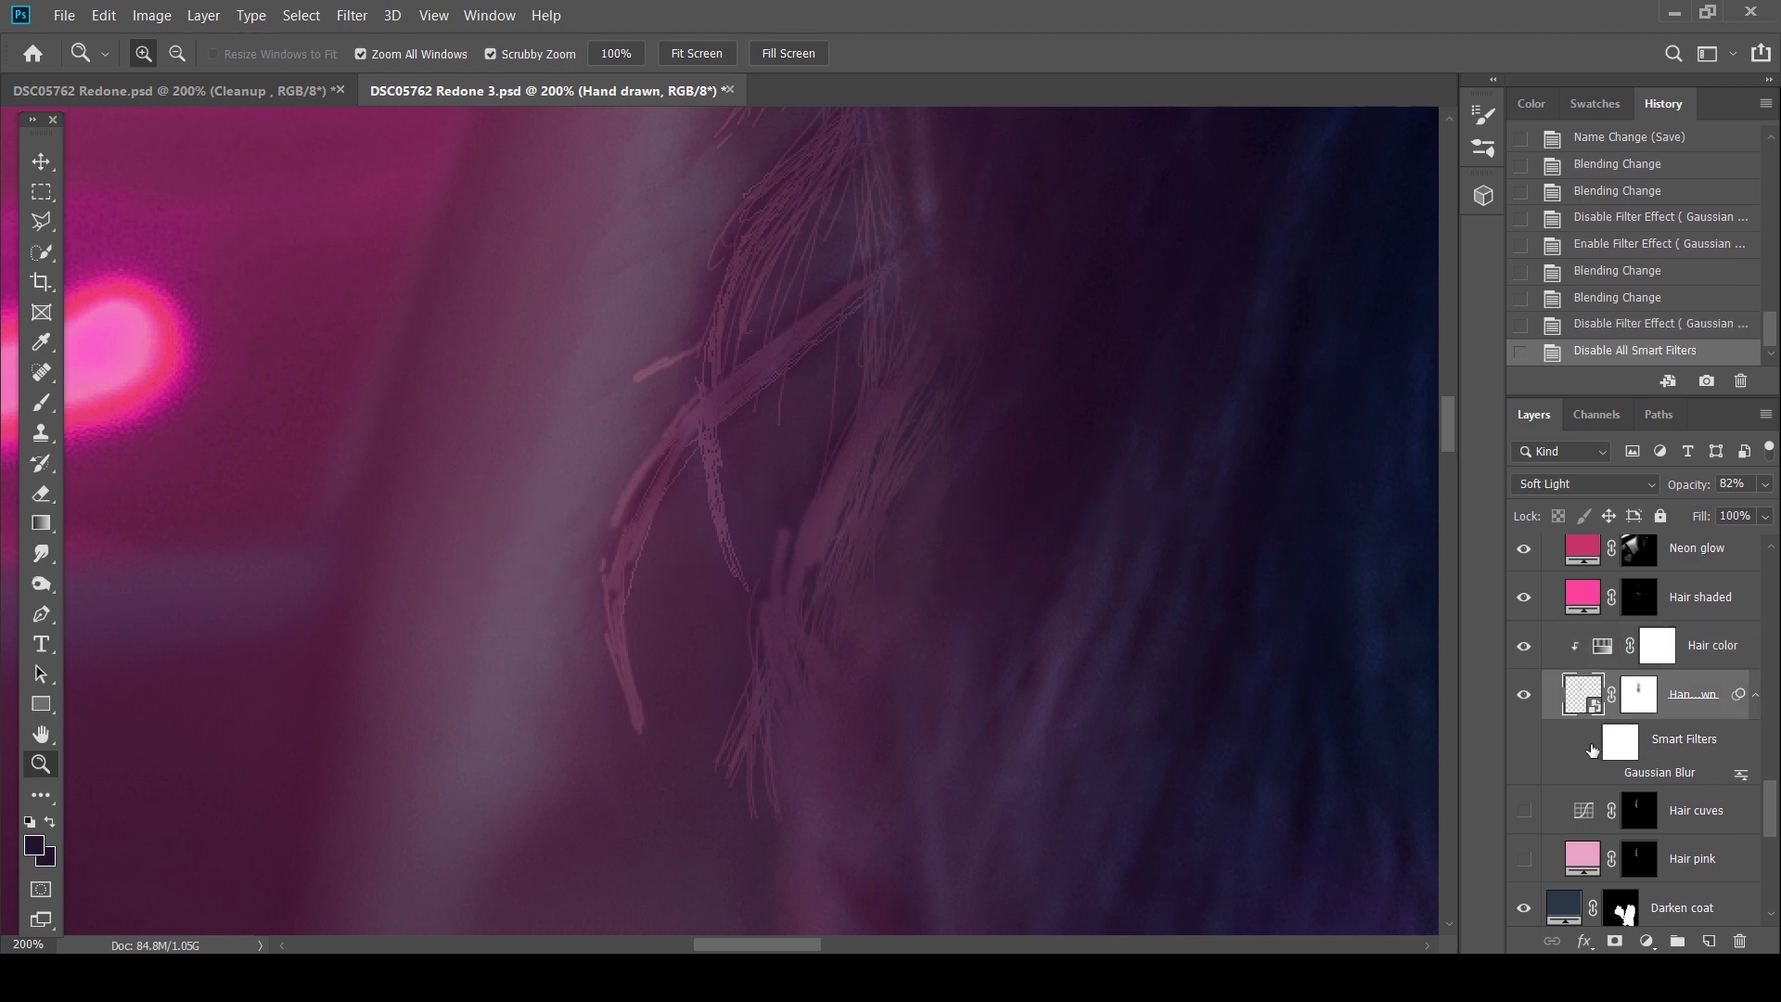
left_click(1591, 742)
left_click(1611, 774)
Zoom out and turn on the Hair pink layer to view the whole portrait
left_click(874, 501, "alt")
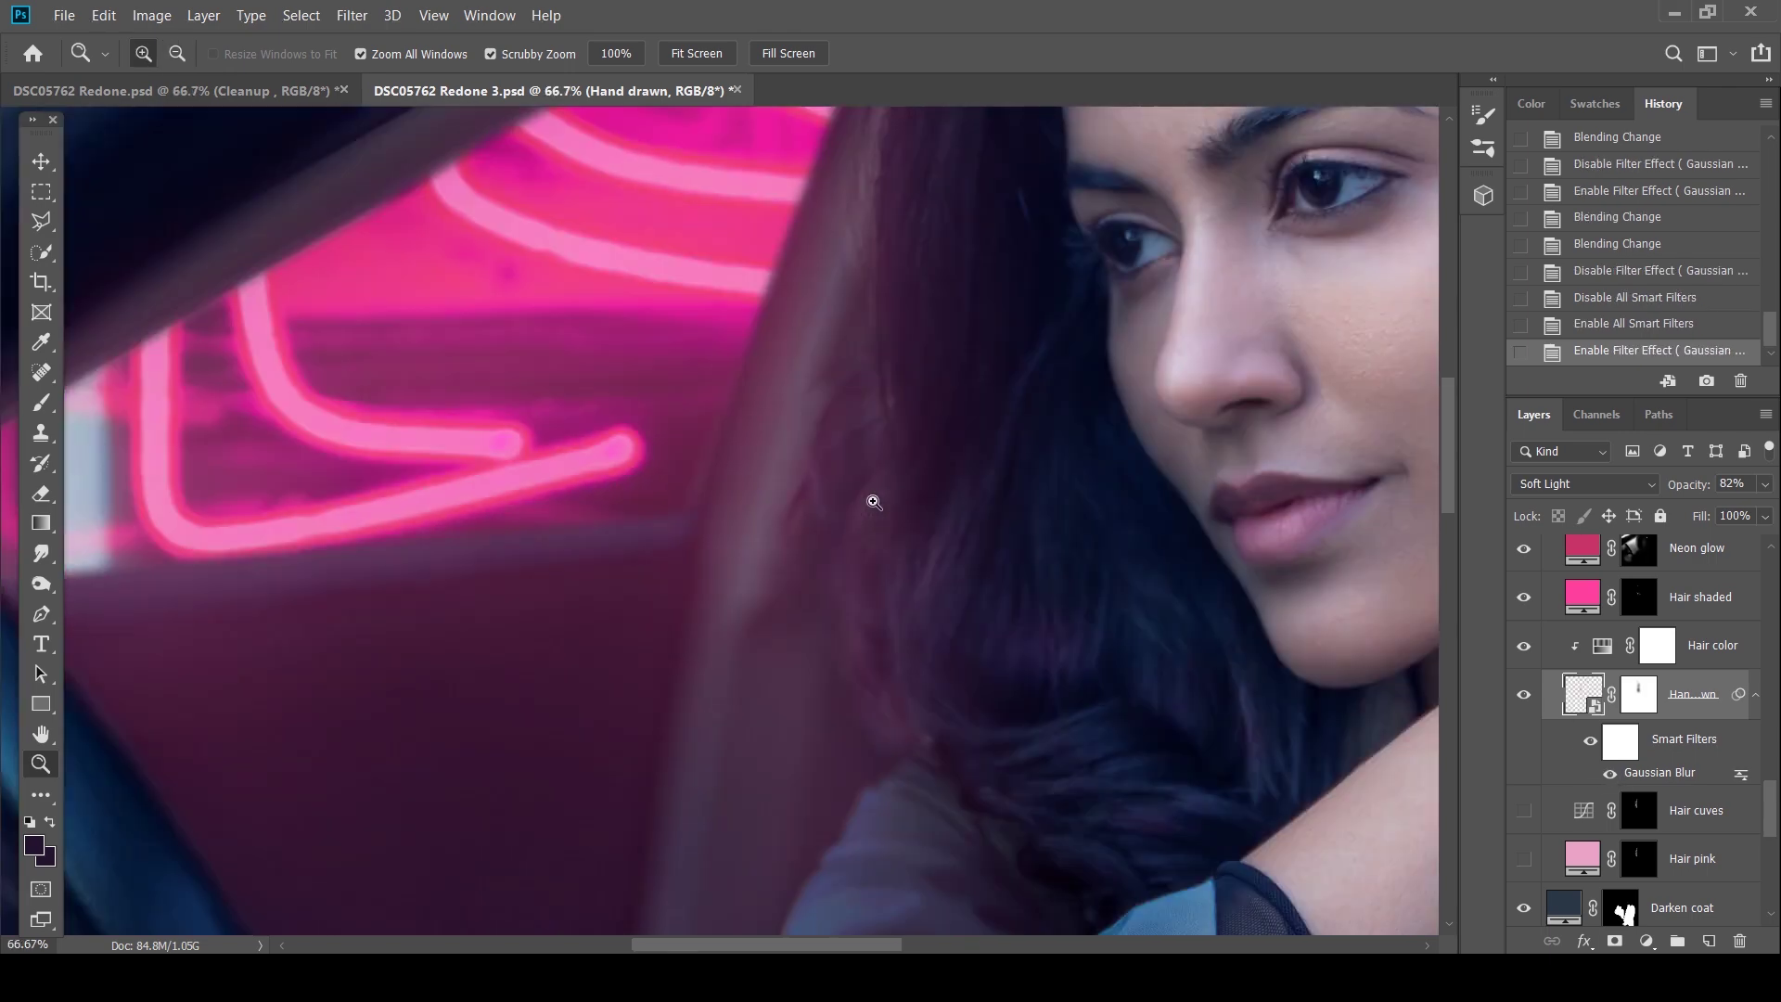
left_click(1091, 432, "alt")
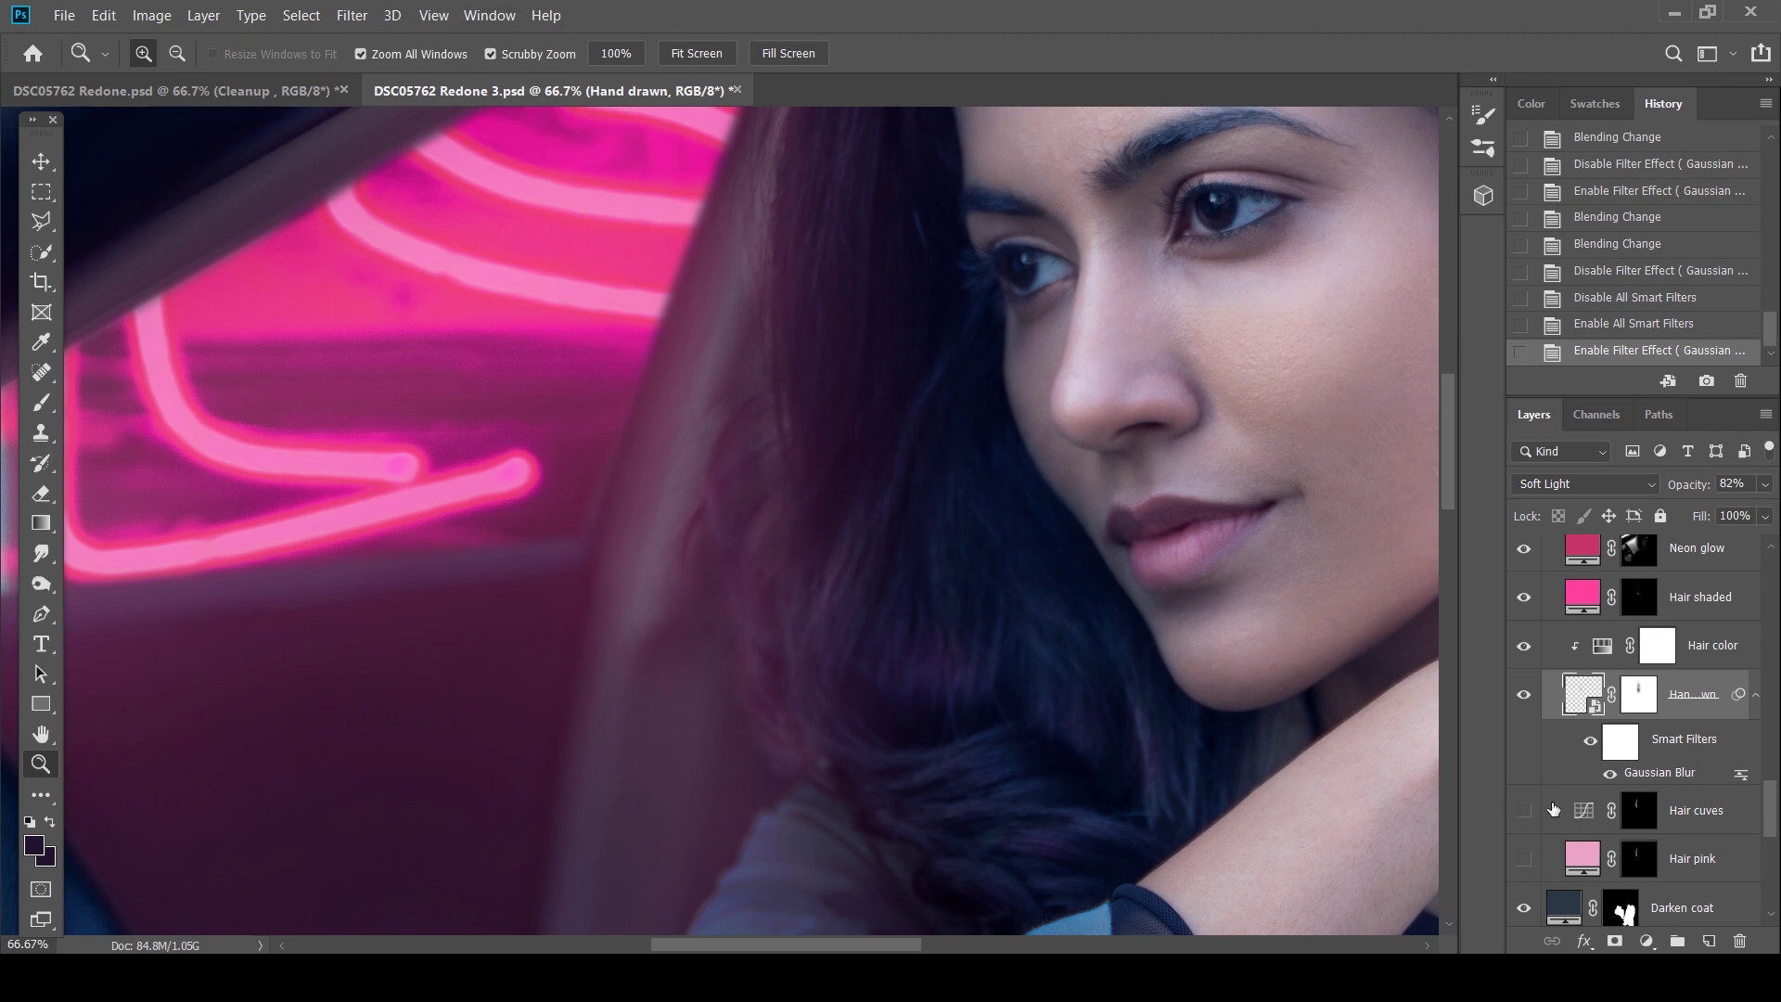
left_click(1522, 861)
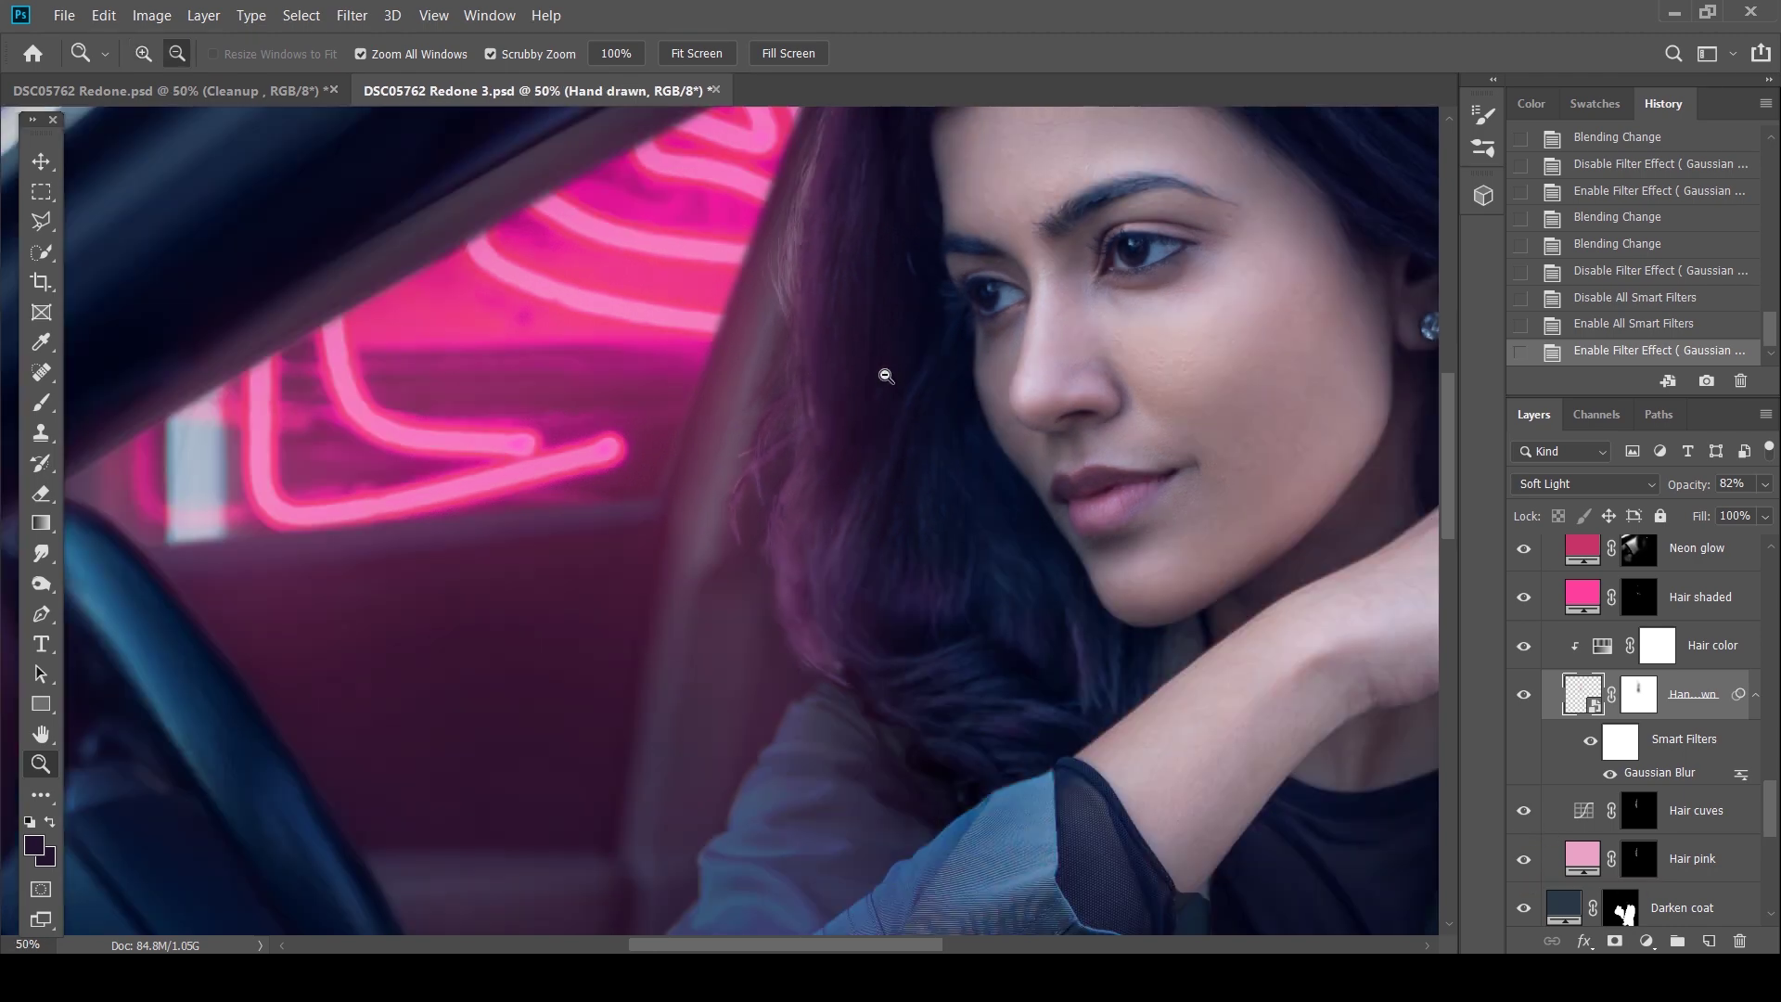
left_click(886, 376, "alt")
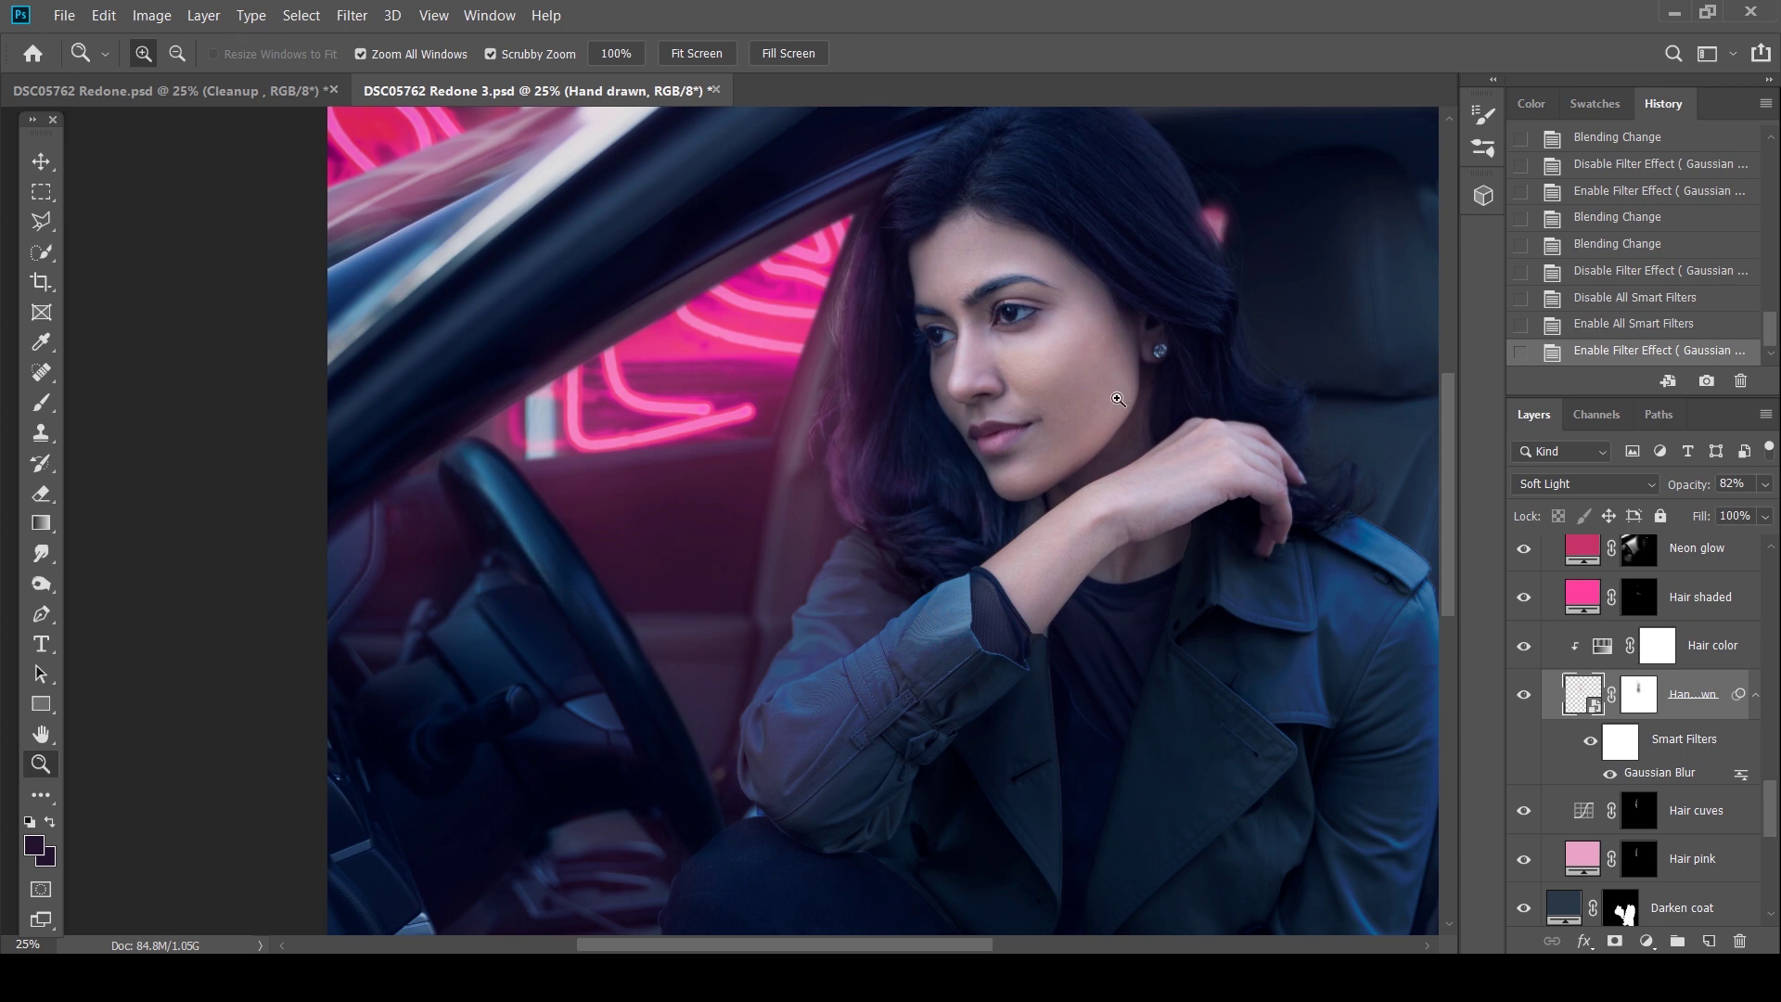
Turn on the shirt glow layer and zoom in to check the sleeve and shirt
scroll(1522, 797, "up", 5)
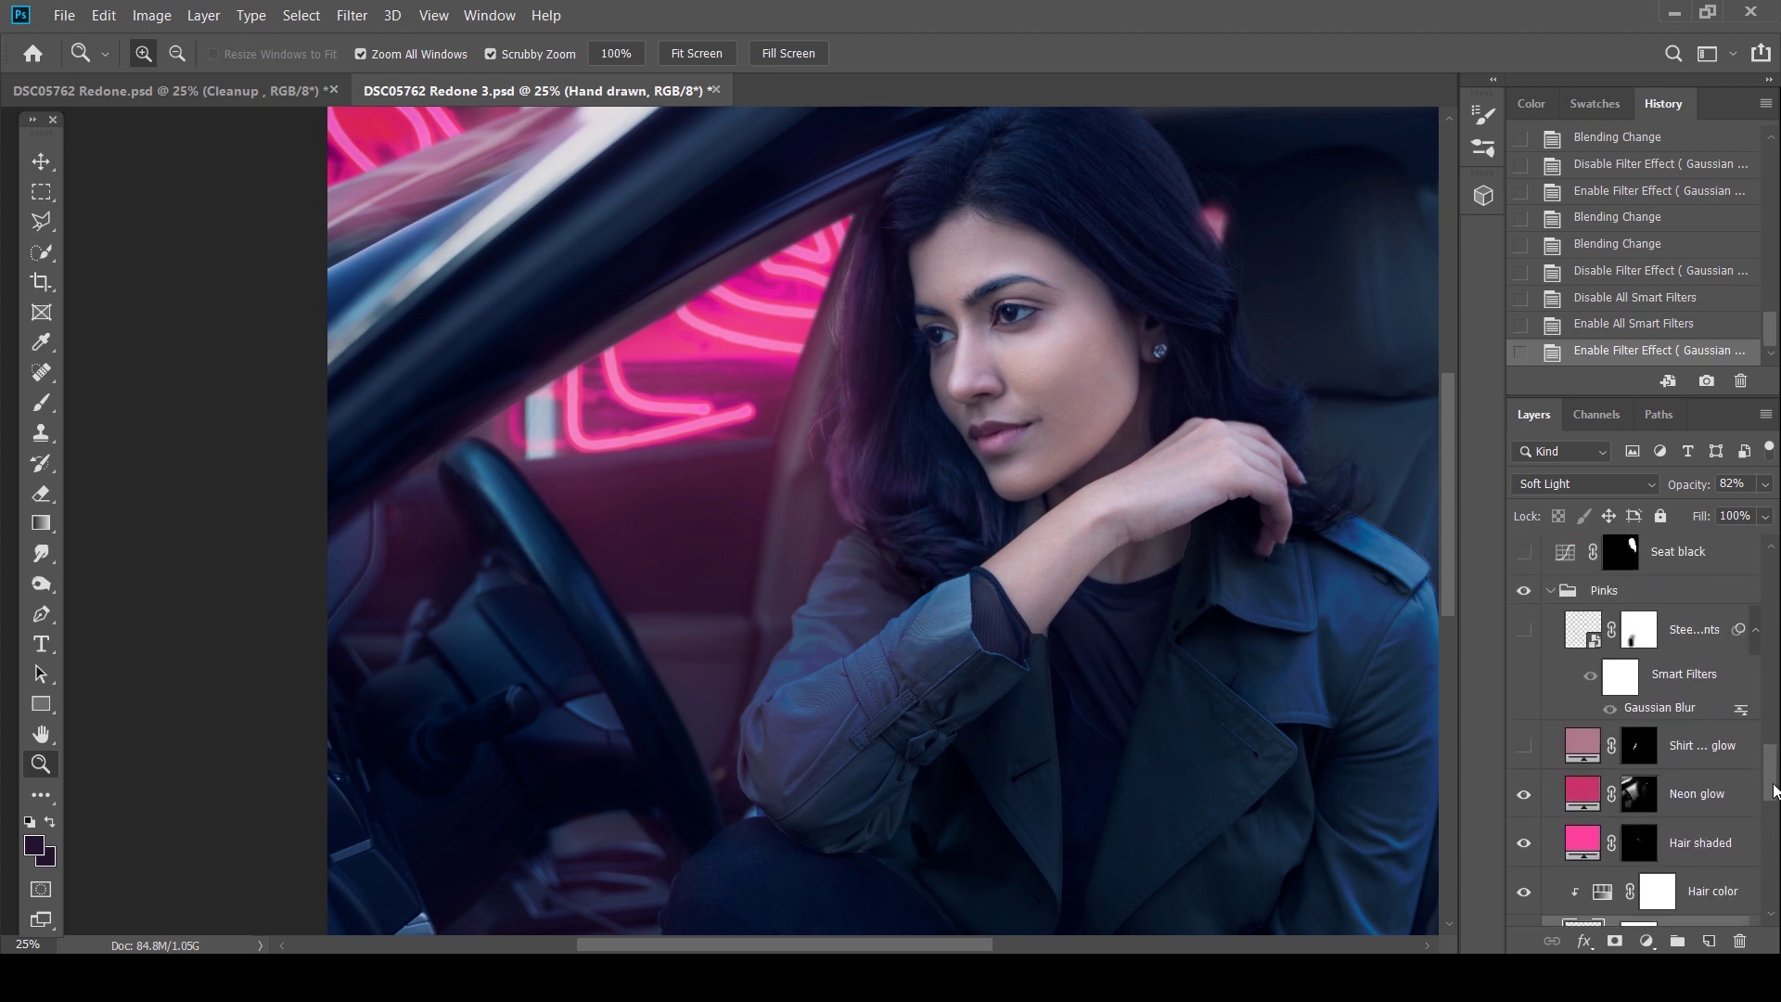
left_click(1524, 761)
left_click(814, 650)
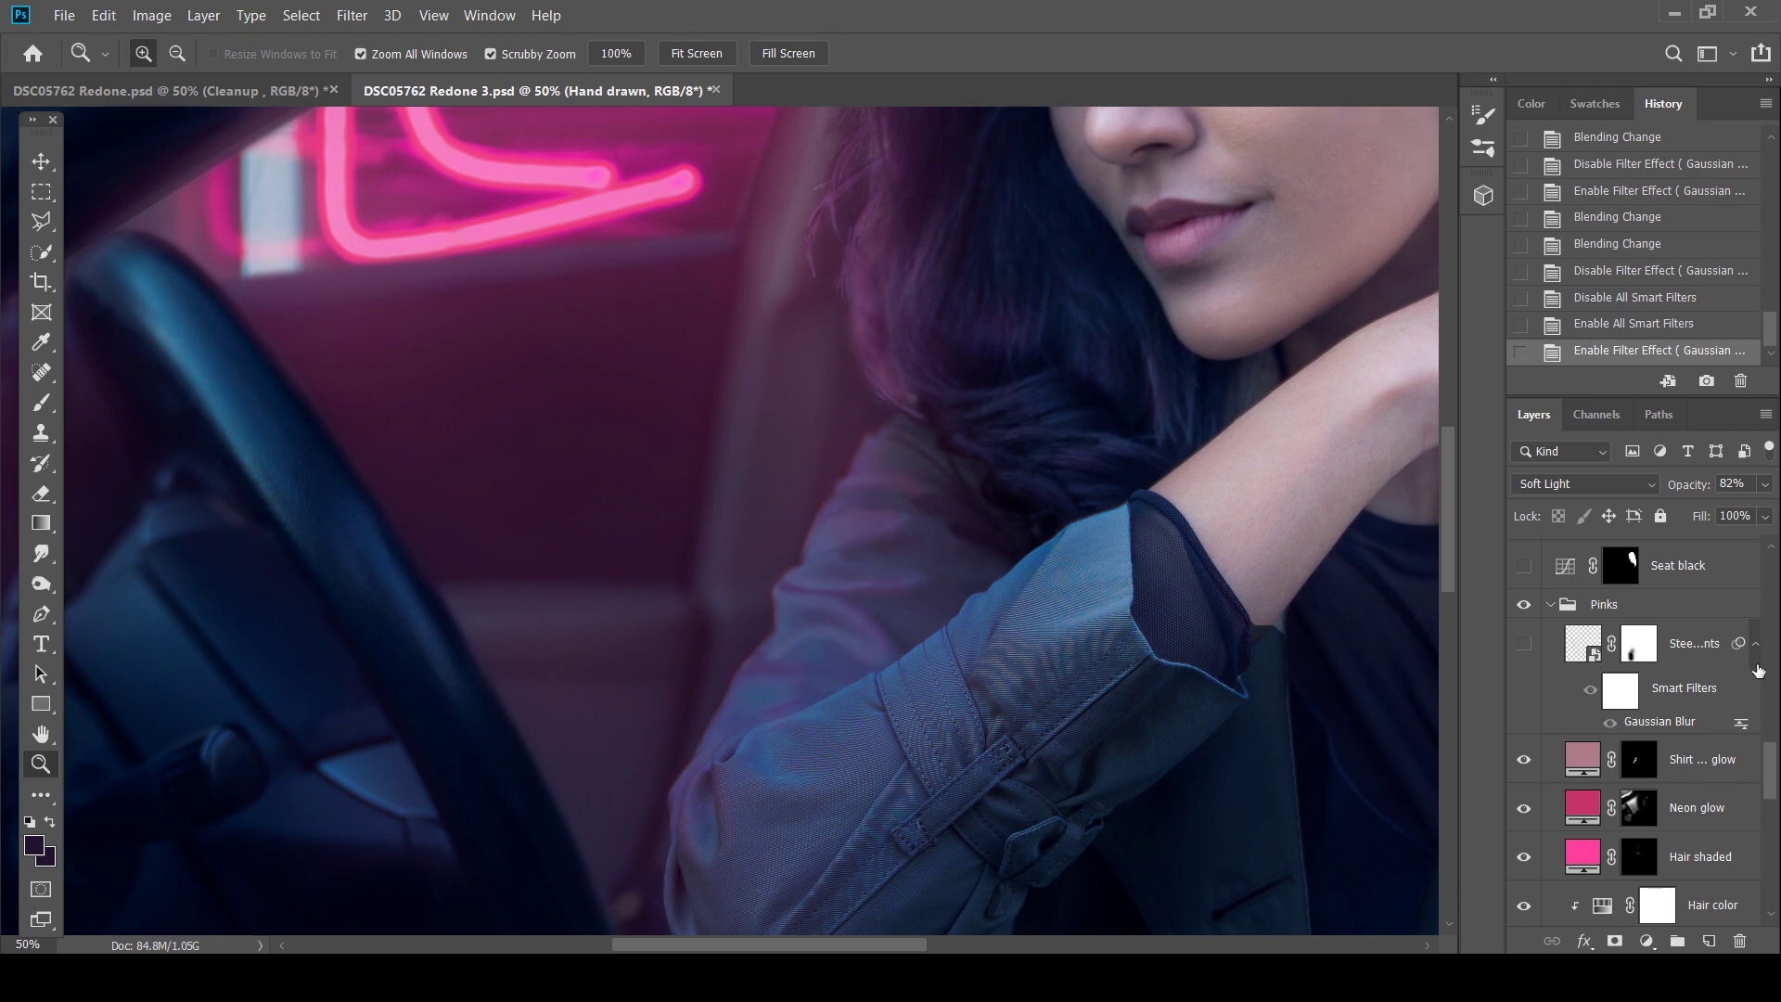
left_click(773, 464, "alt")
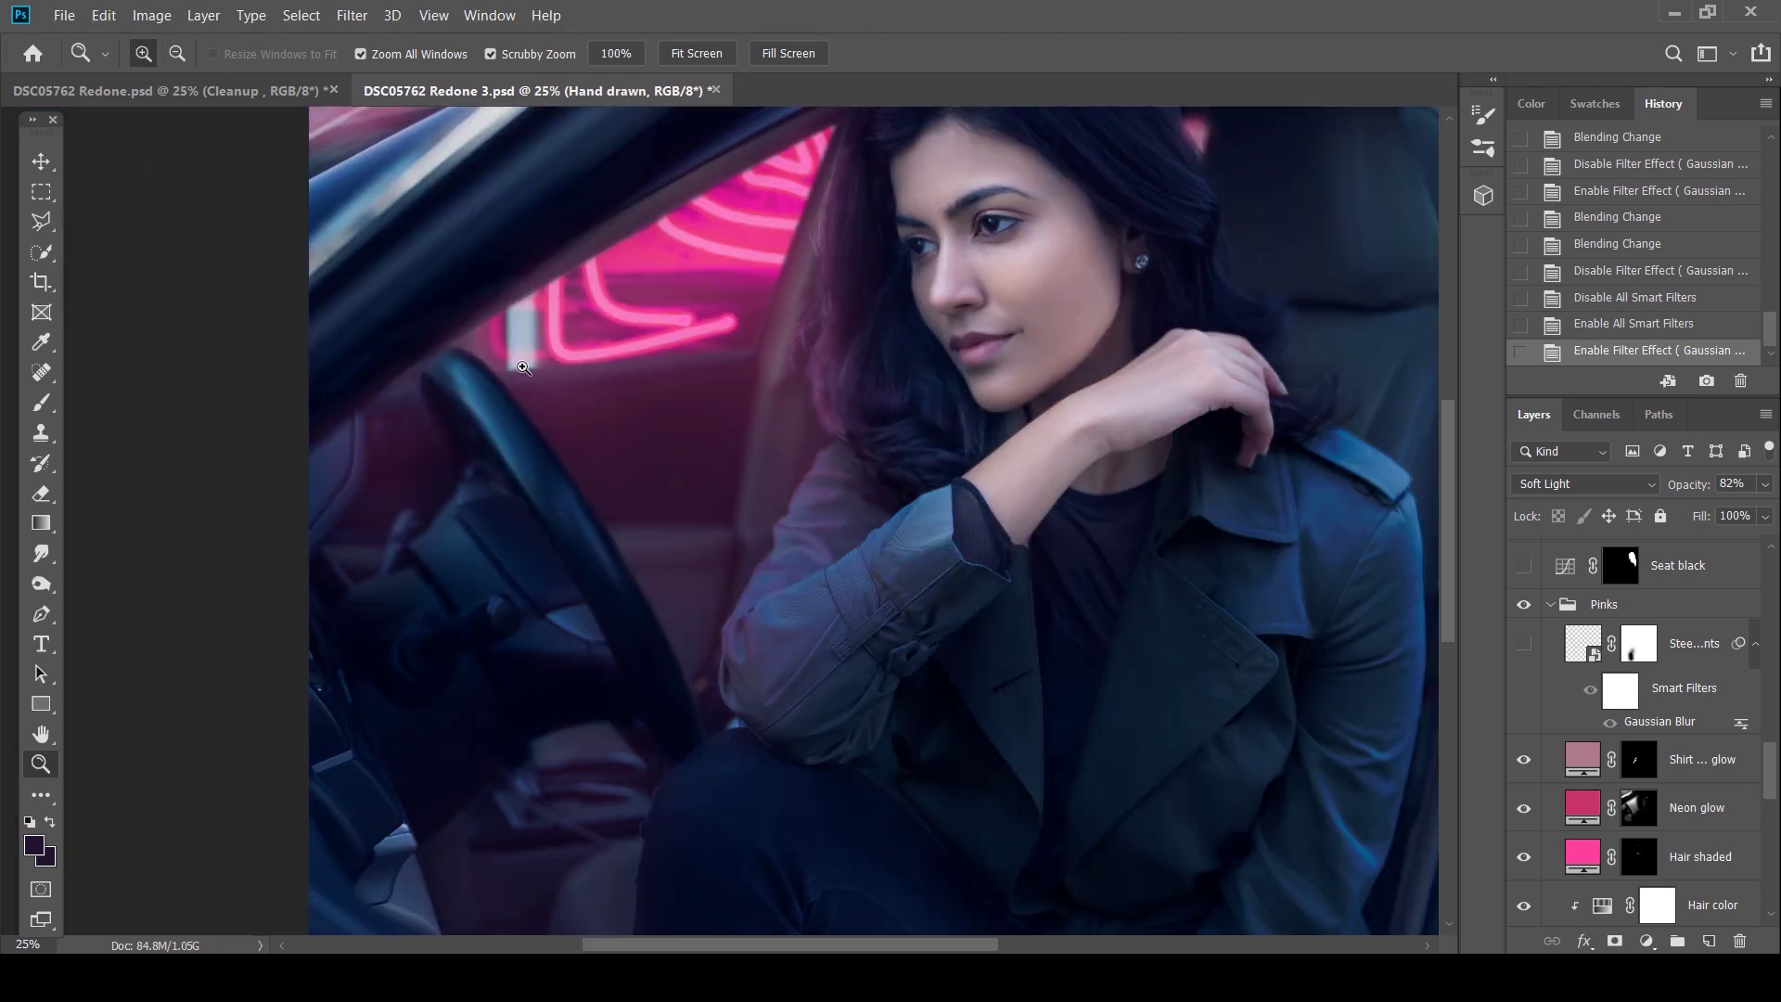
Turn on the Steering,pants glow, compare its Gaussian Blur off and on, and zoom out to 16.67%
left_click(1524, 646)
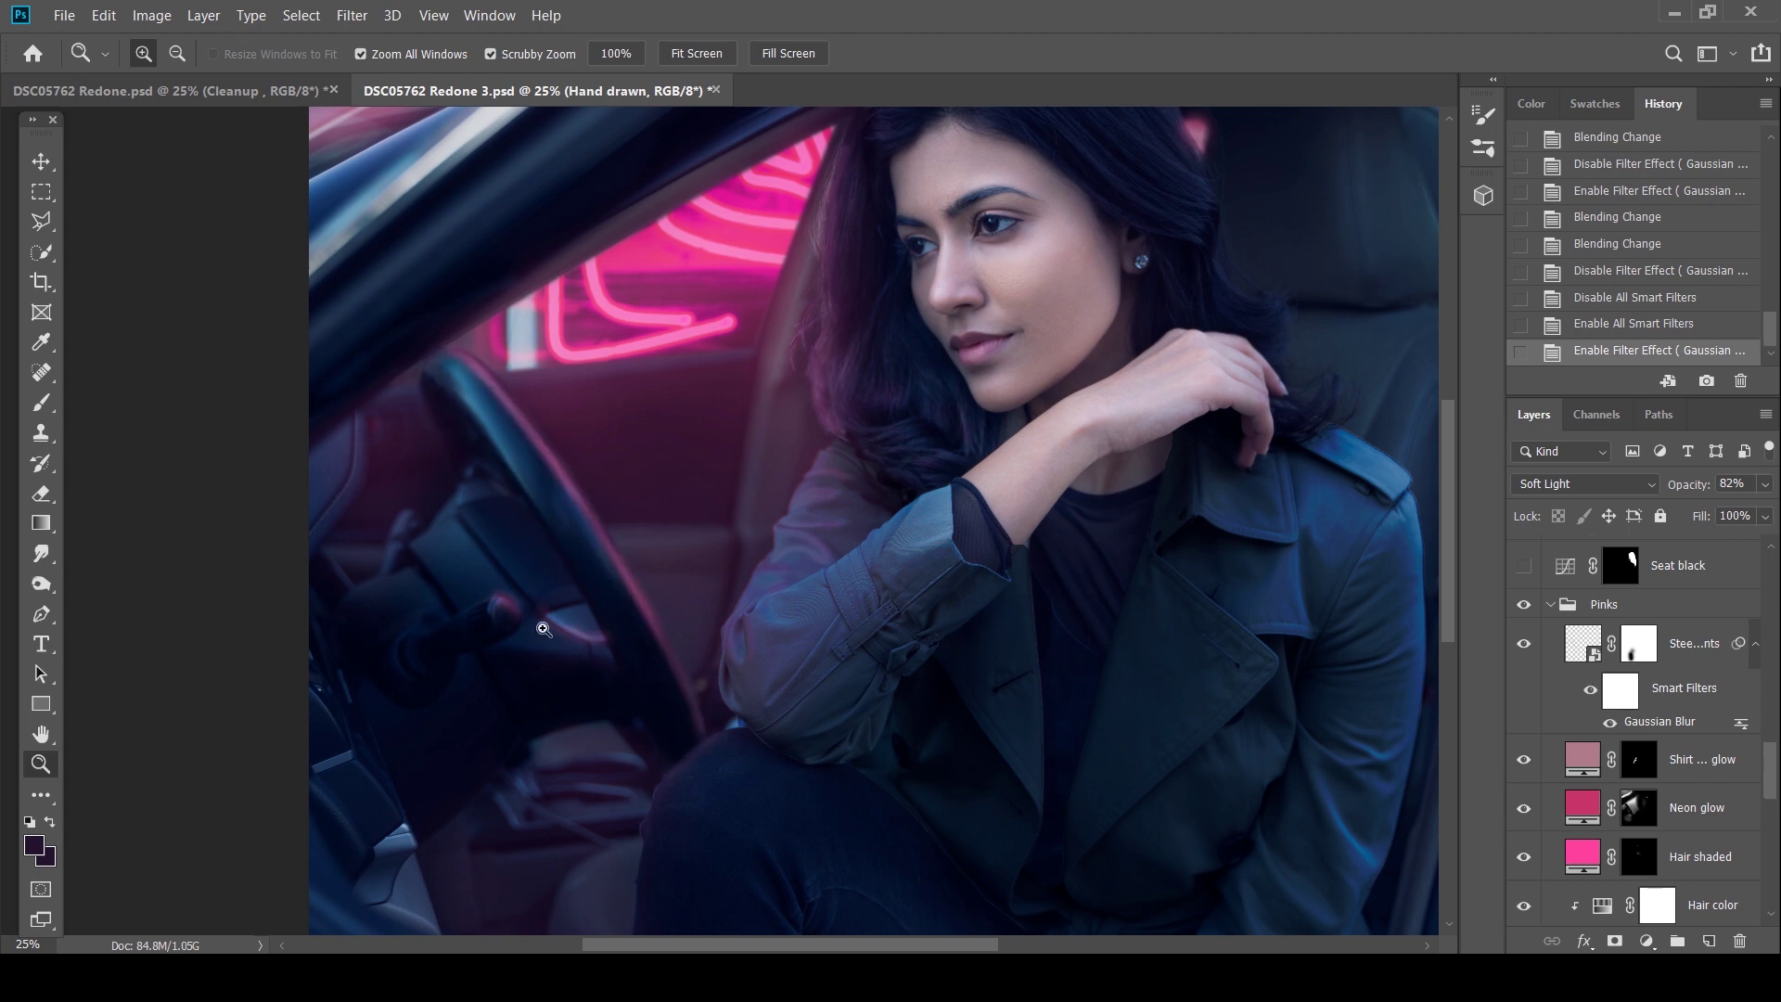
left_click(1612, 722)
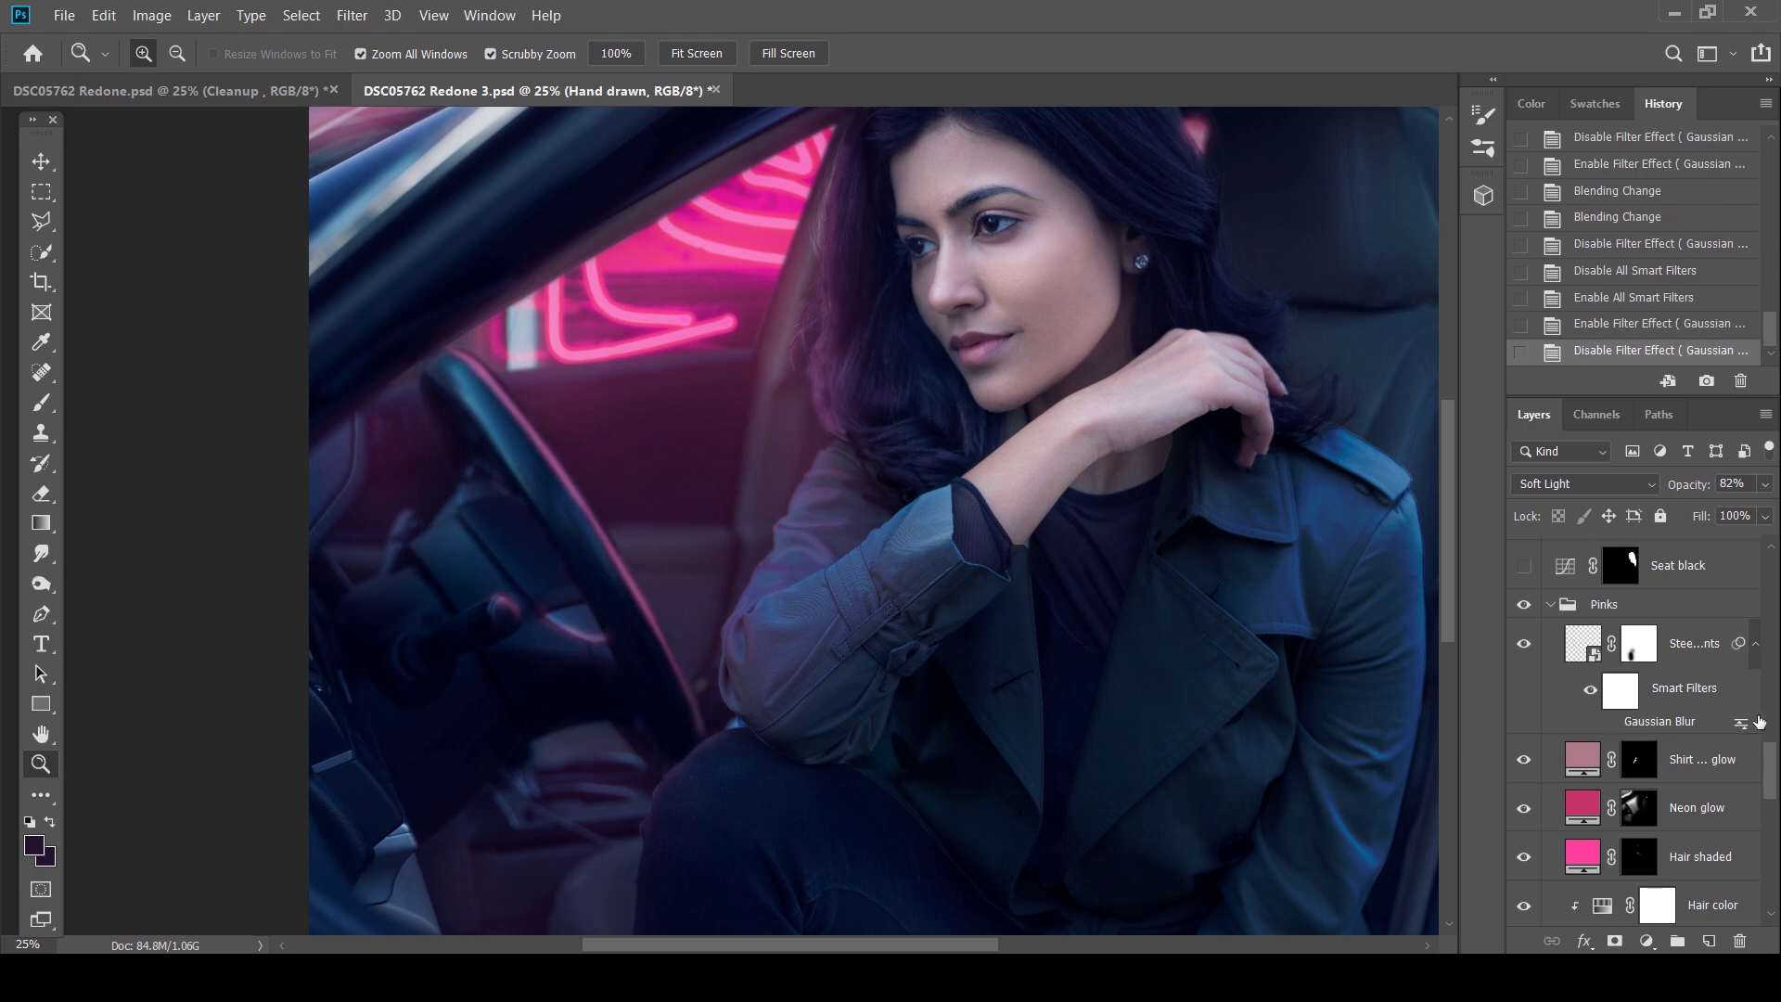
left_click(1595, 724)
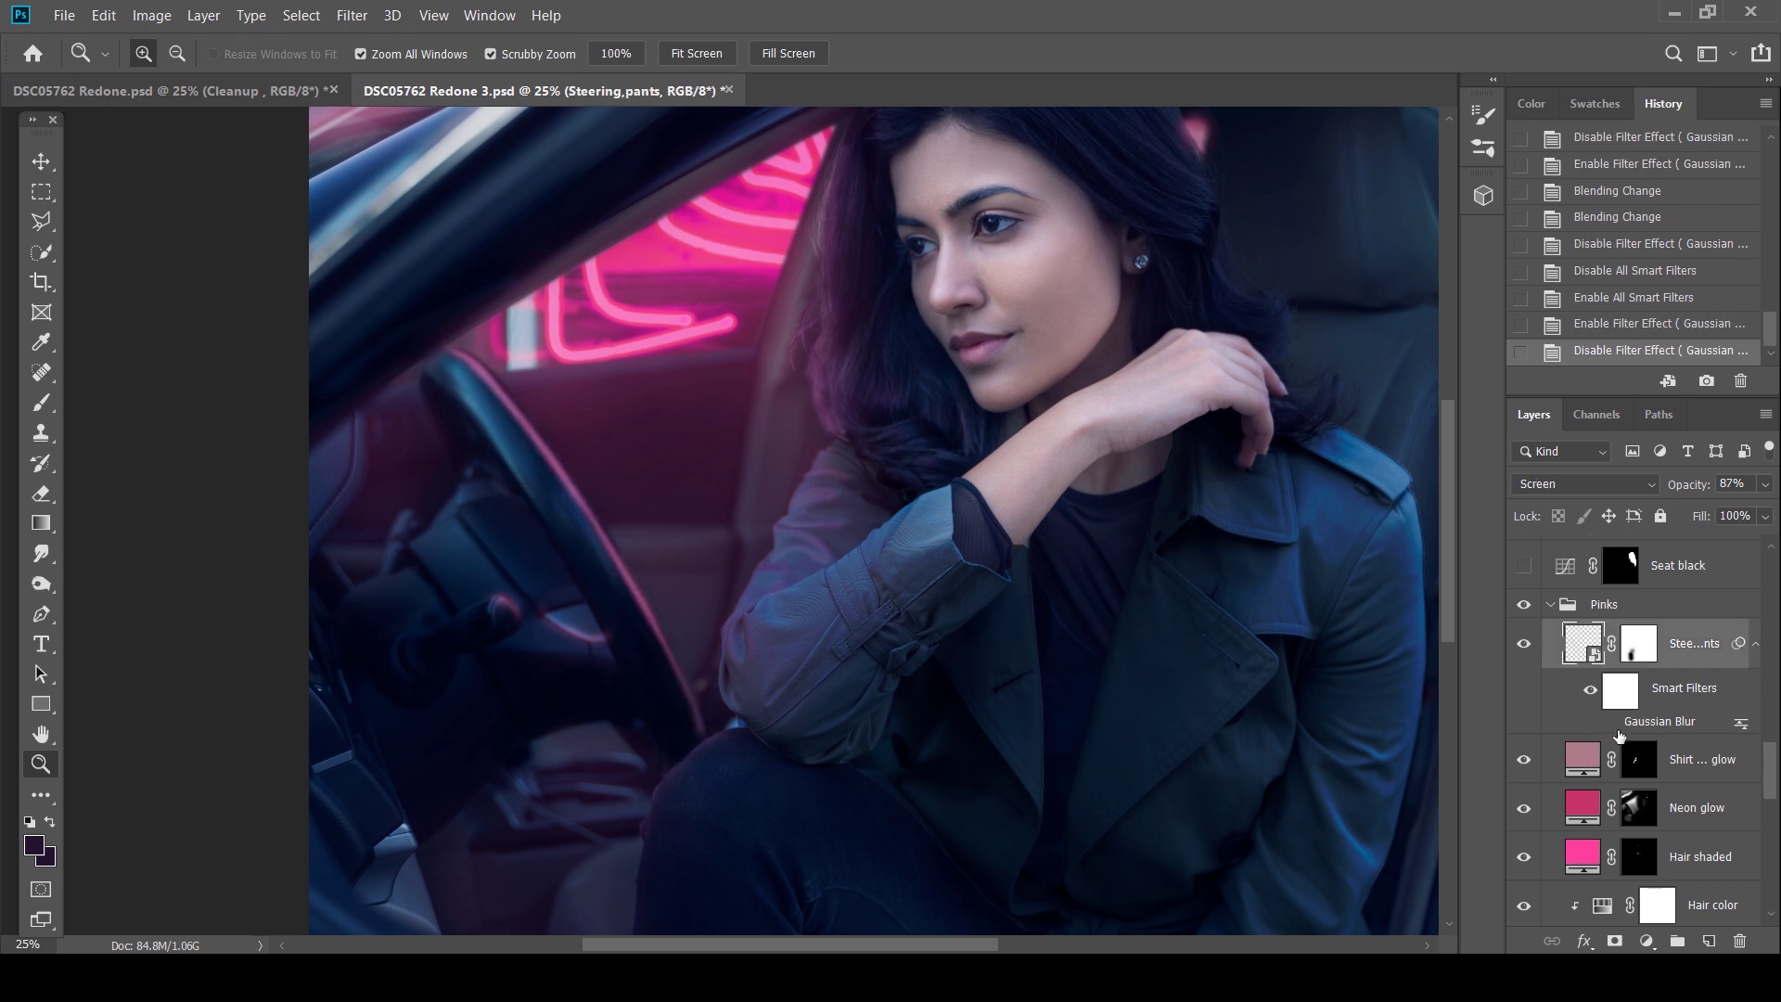
left_click(1611, 724)
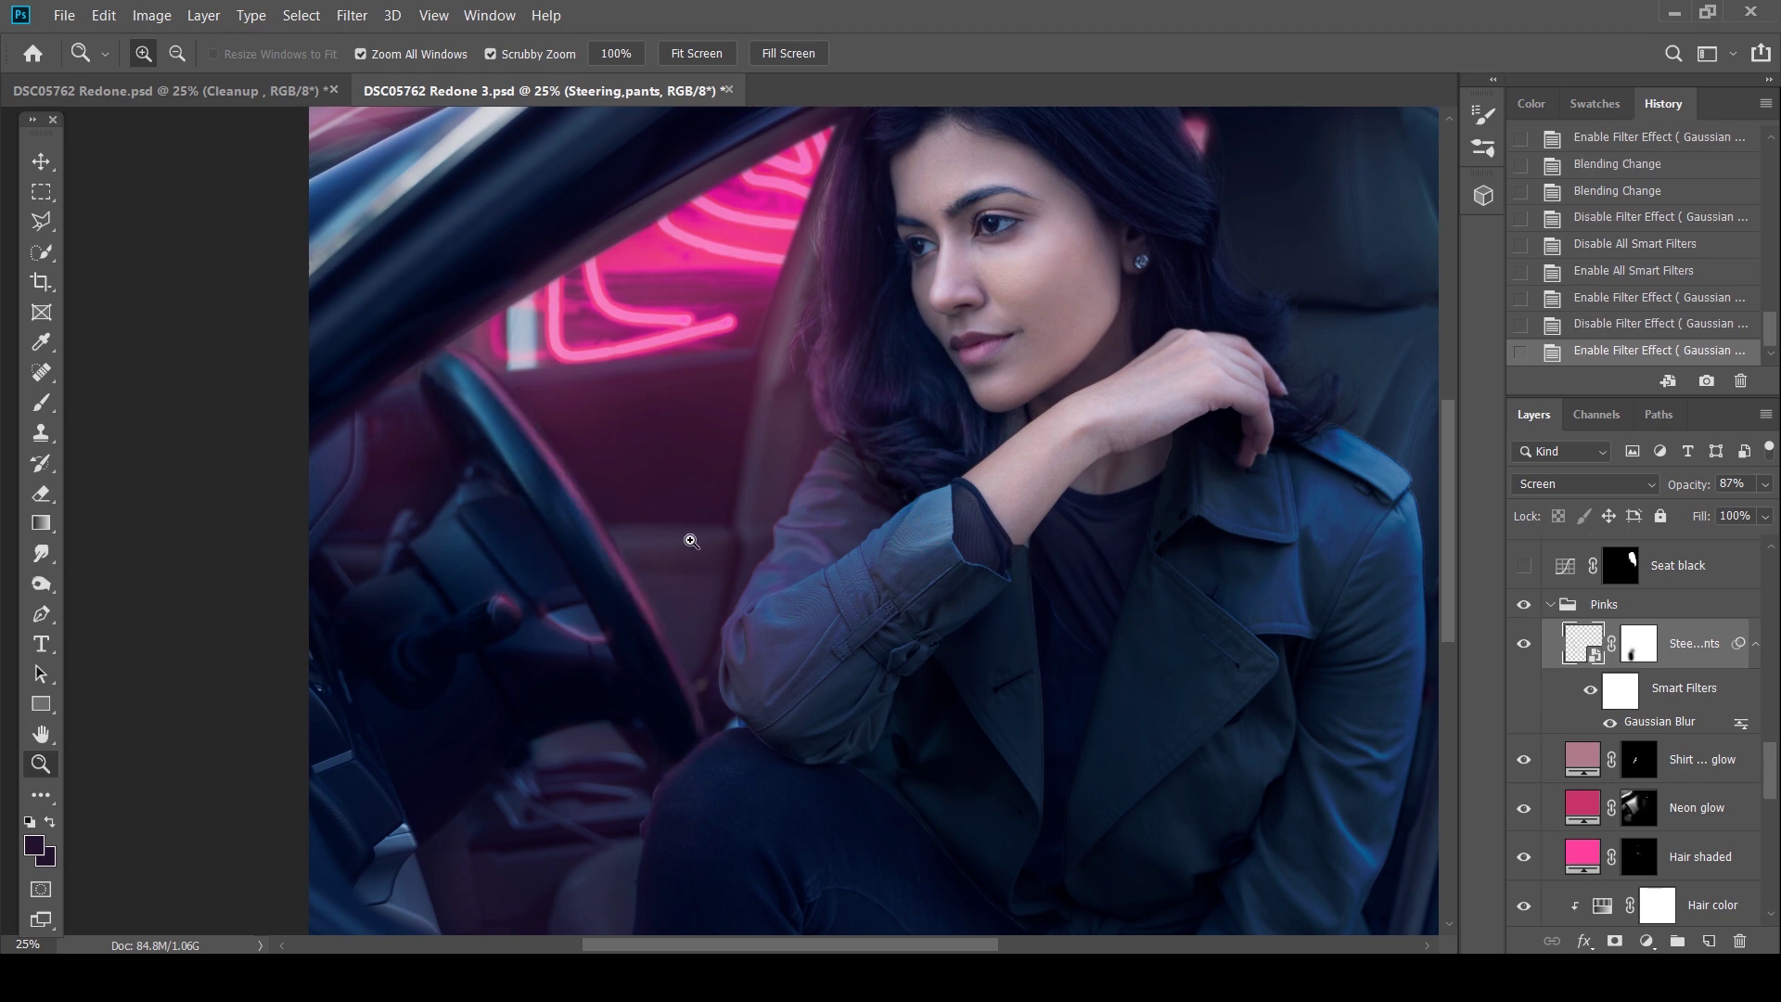
left_click(832, 499, "alt")
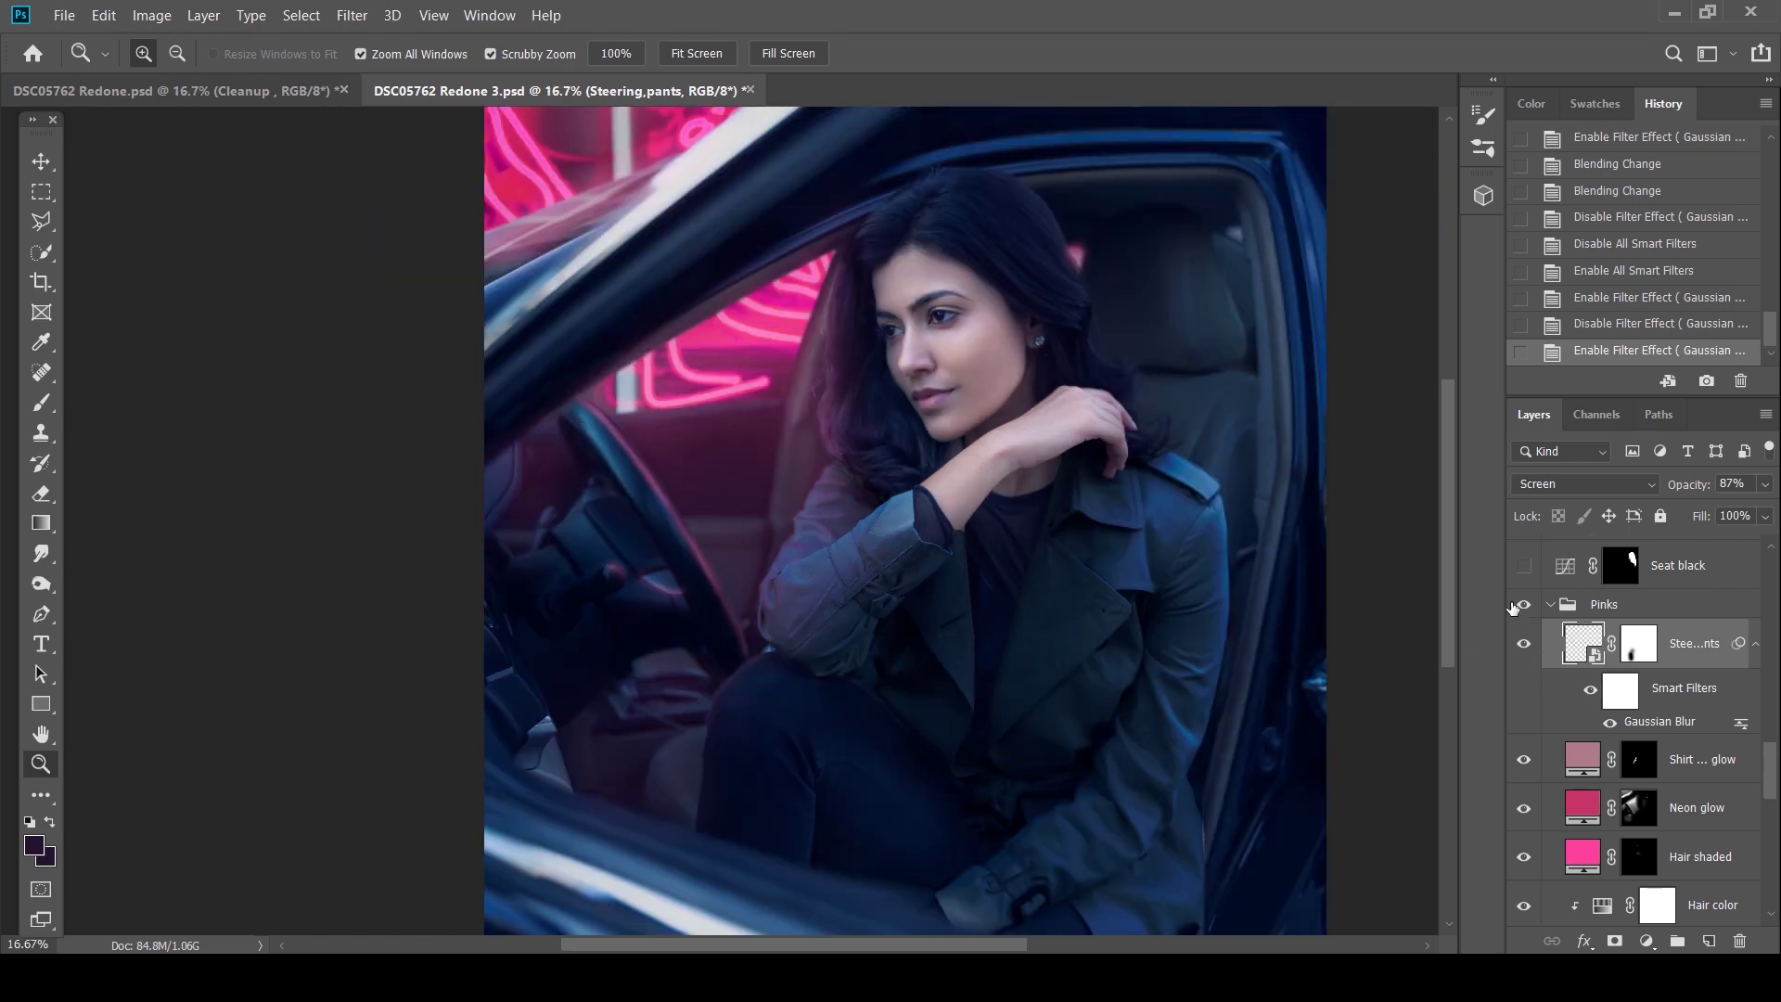
Toggle the Pinks group off and back on to compare the pink glow
mouse_move(1772, 798)
left_mouse_down()
mouse_move(1772, 830)
mouse_move(1767, 784)
left_mouse_up()
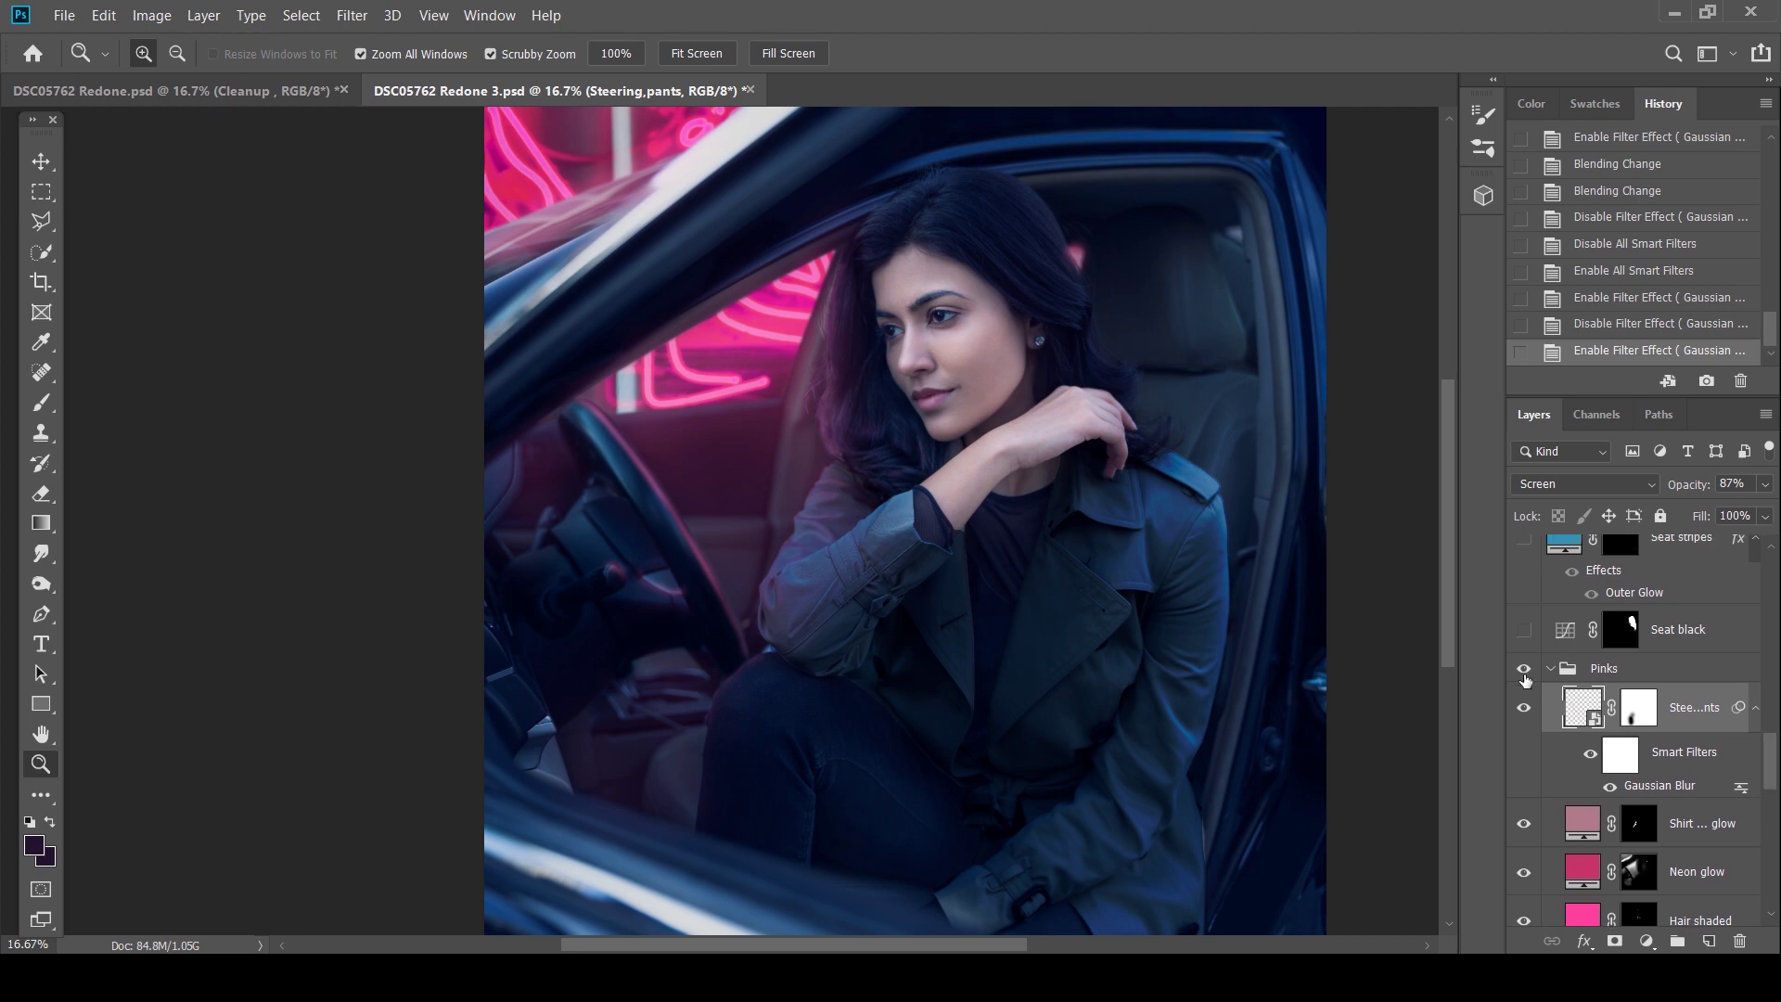
left_click(1524, 667)
left_click(1524, 667)
Turn on Seat black and Seat stripes, then select the Seat stripes layer
left_click_drag(1772, 774, 1772, 758)
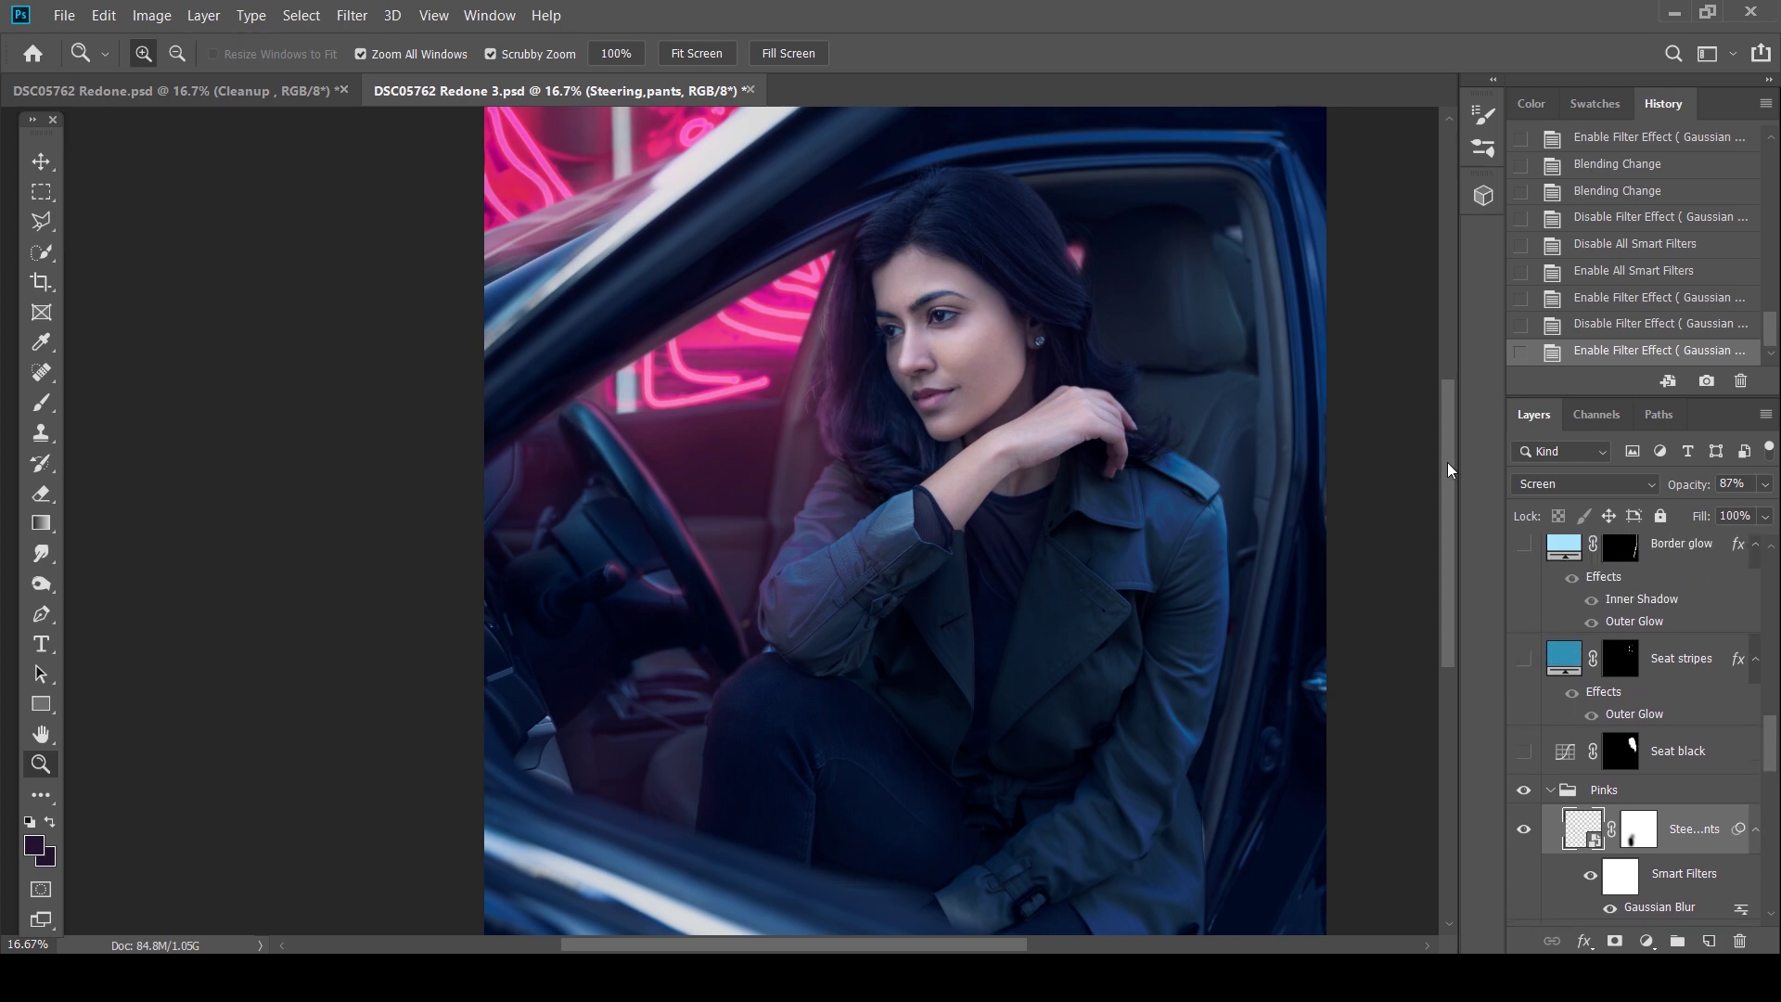
left_click(1523, 753)
left_click(1524, 753)
left_click(1524, 753)
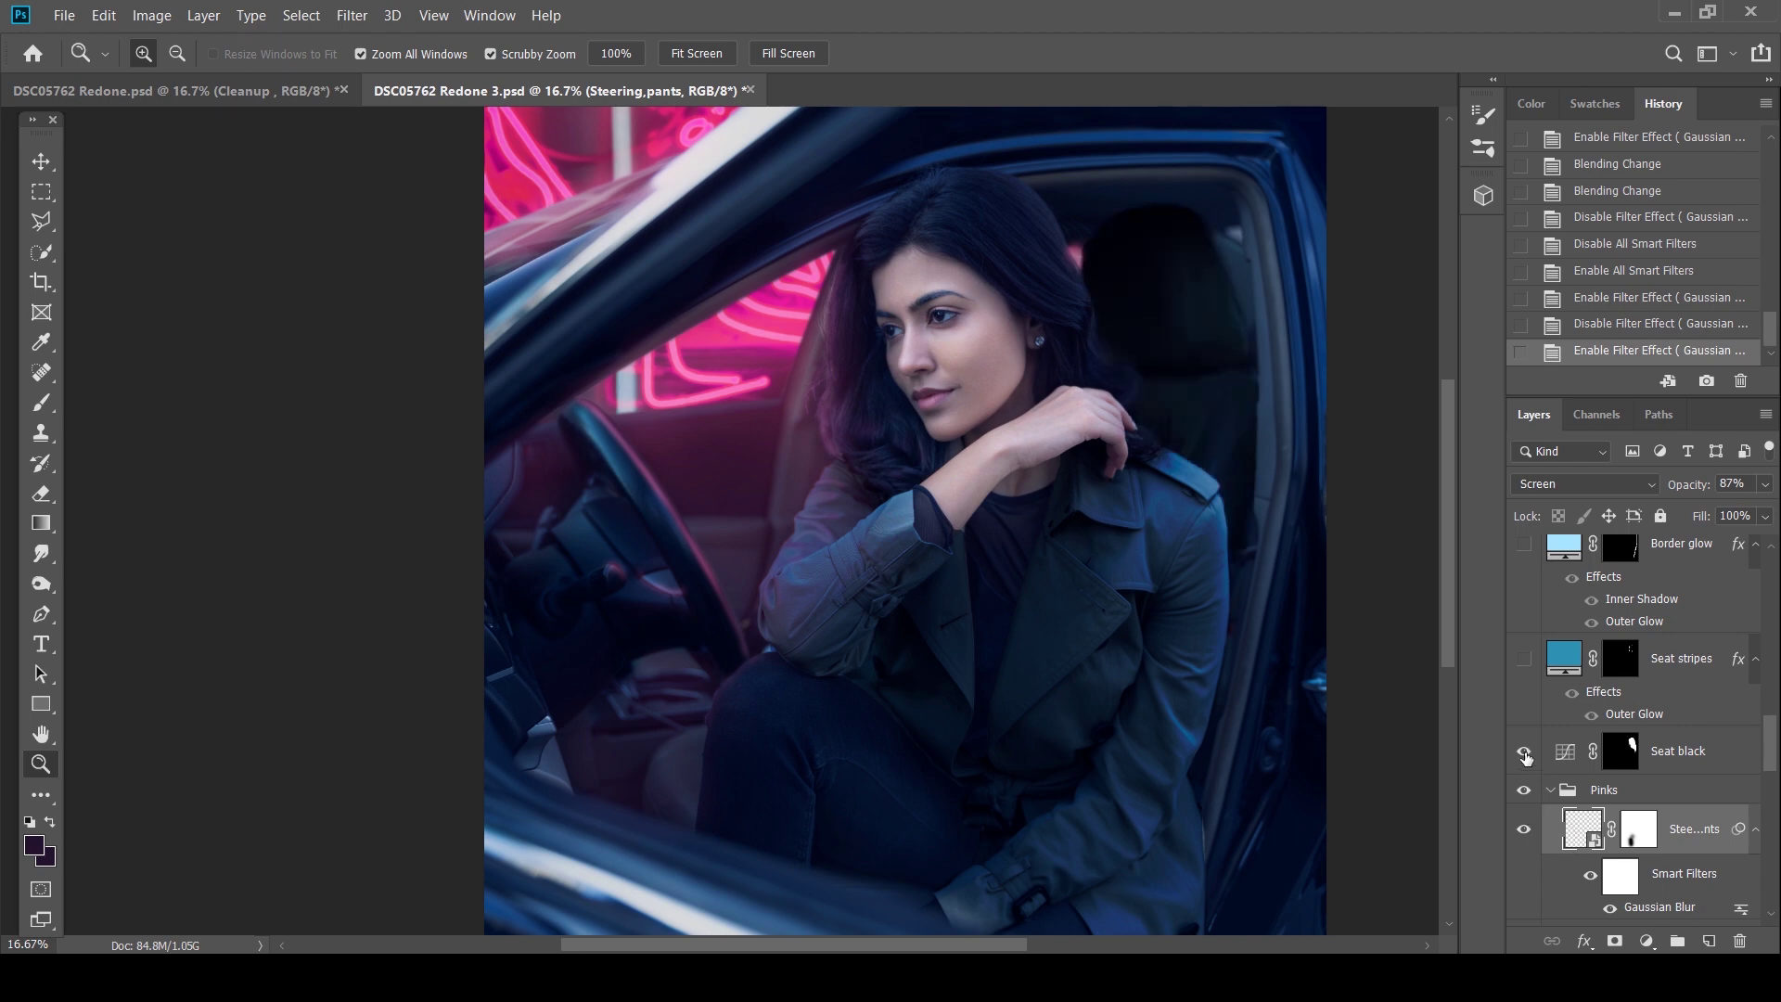
left_click(1524, 659)
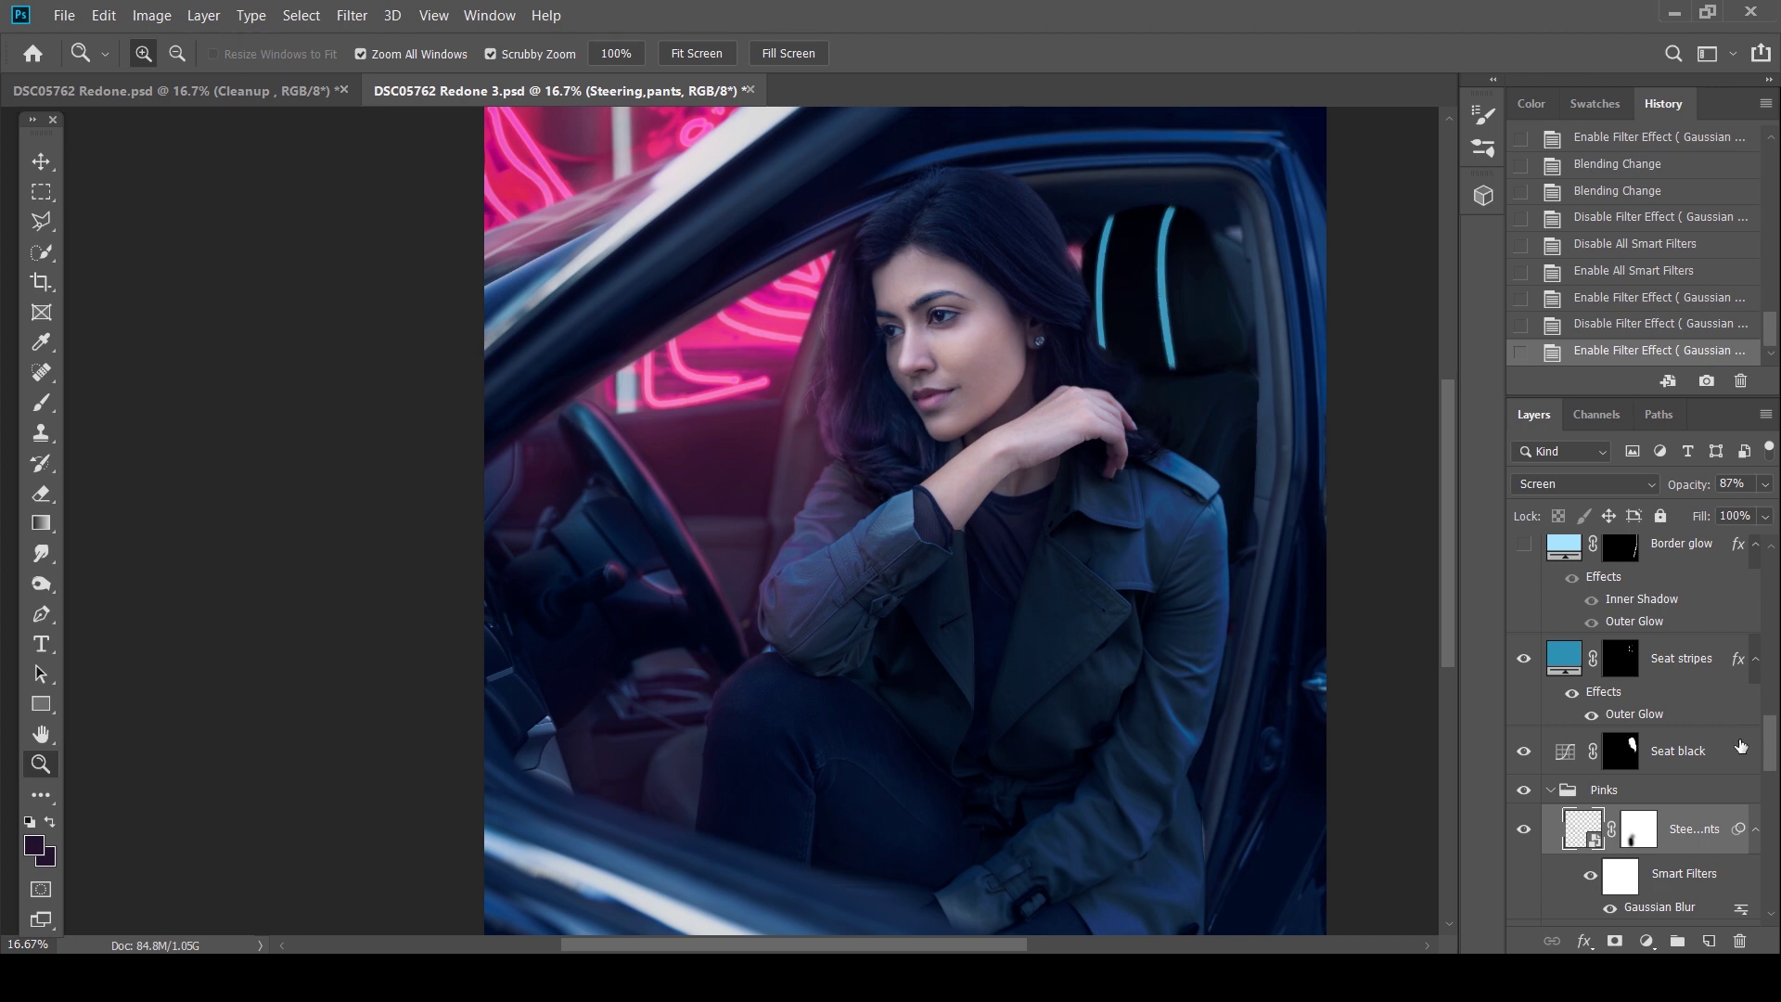
left_click(1655, 726)
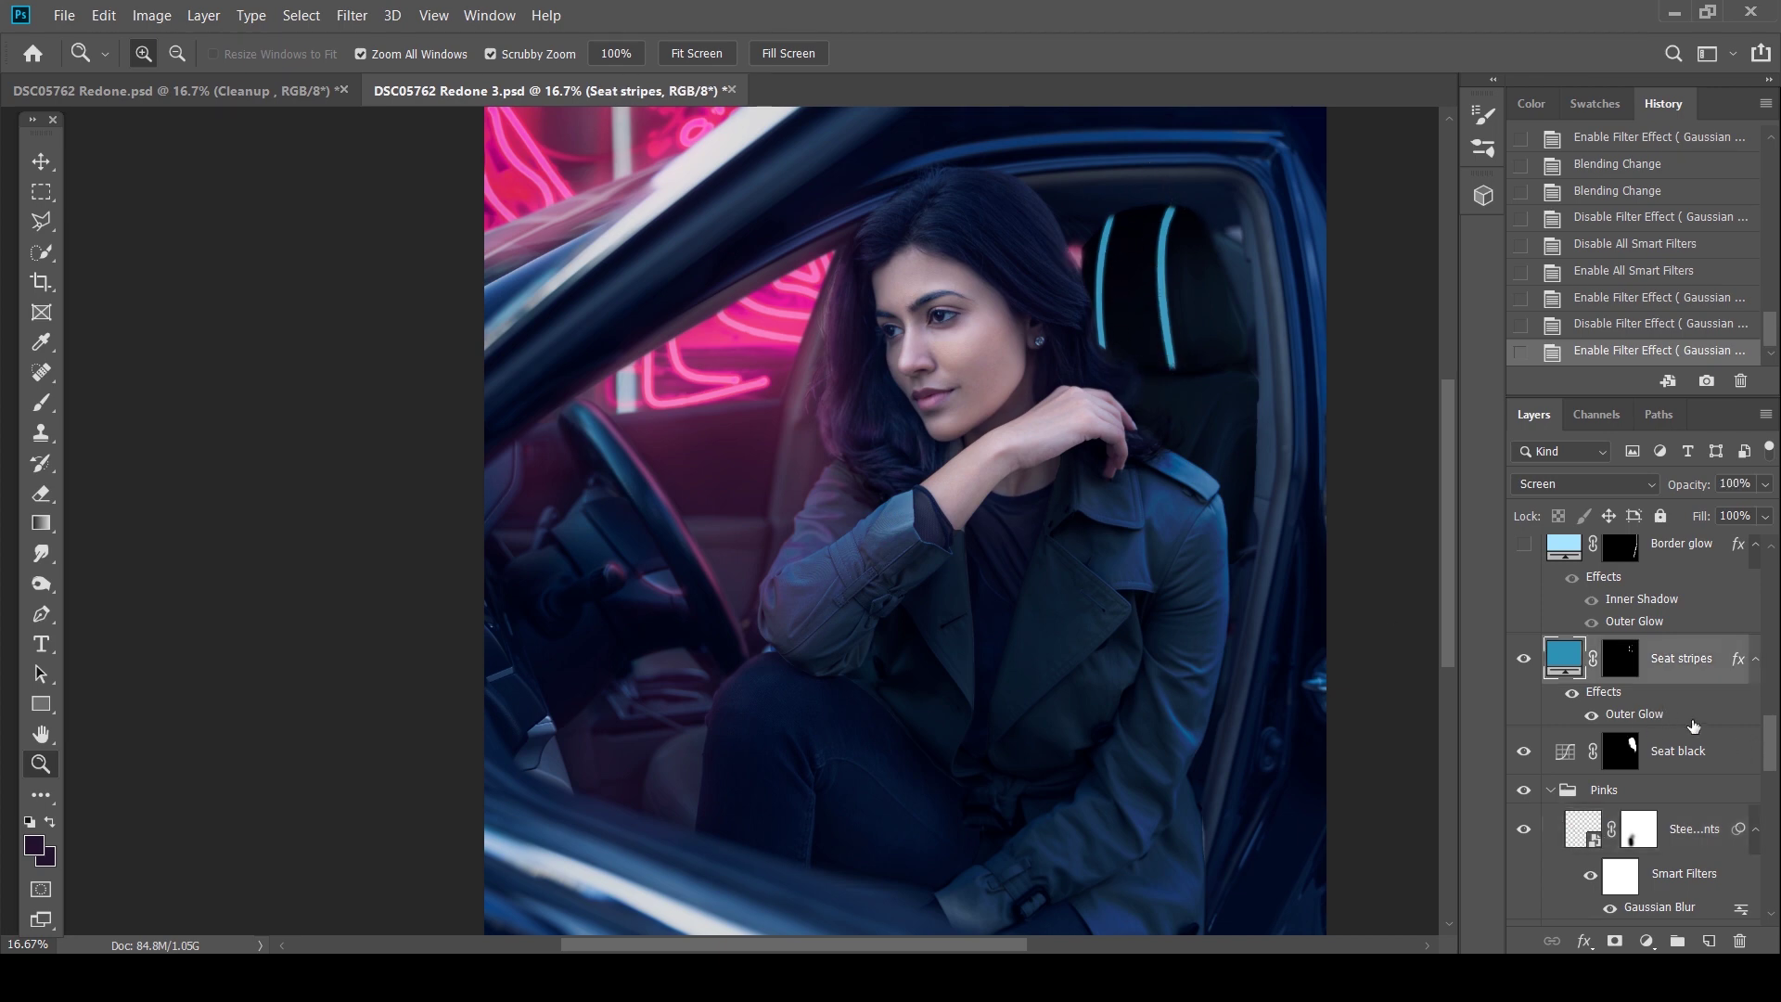
Raise the Seat stripes Outer Glow opacity from 42% to about 77%
double_click(1694, 725)
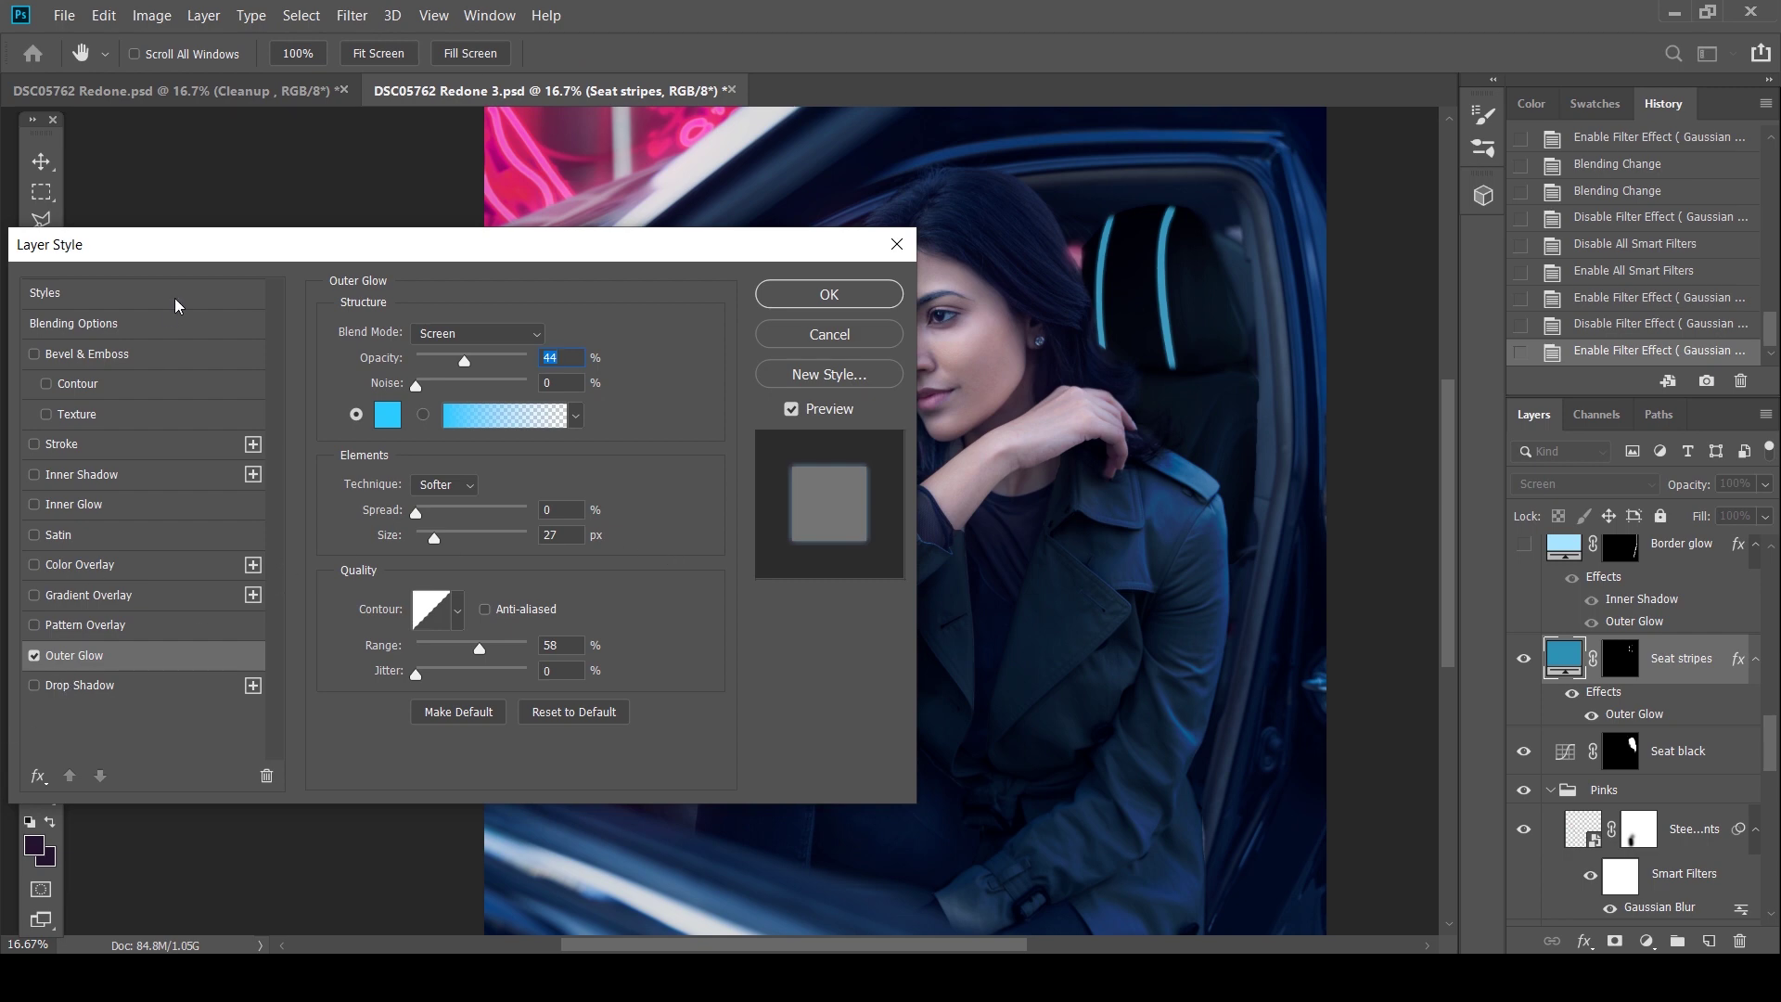
left_click(34, 656)
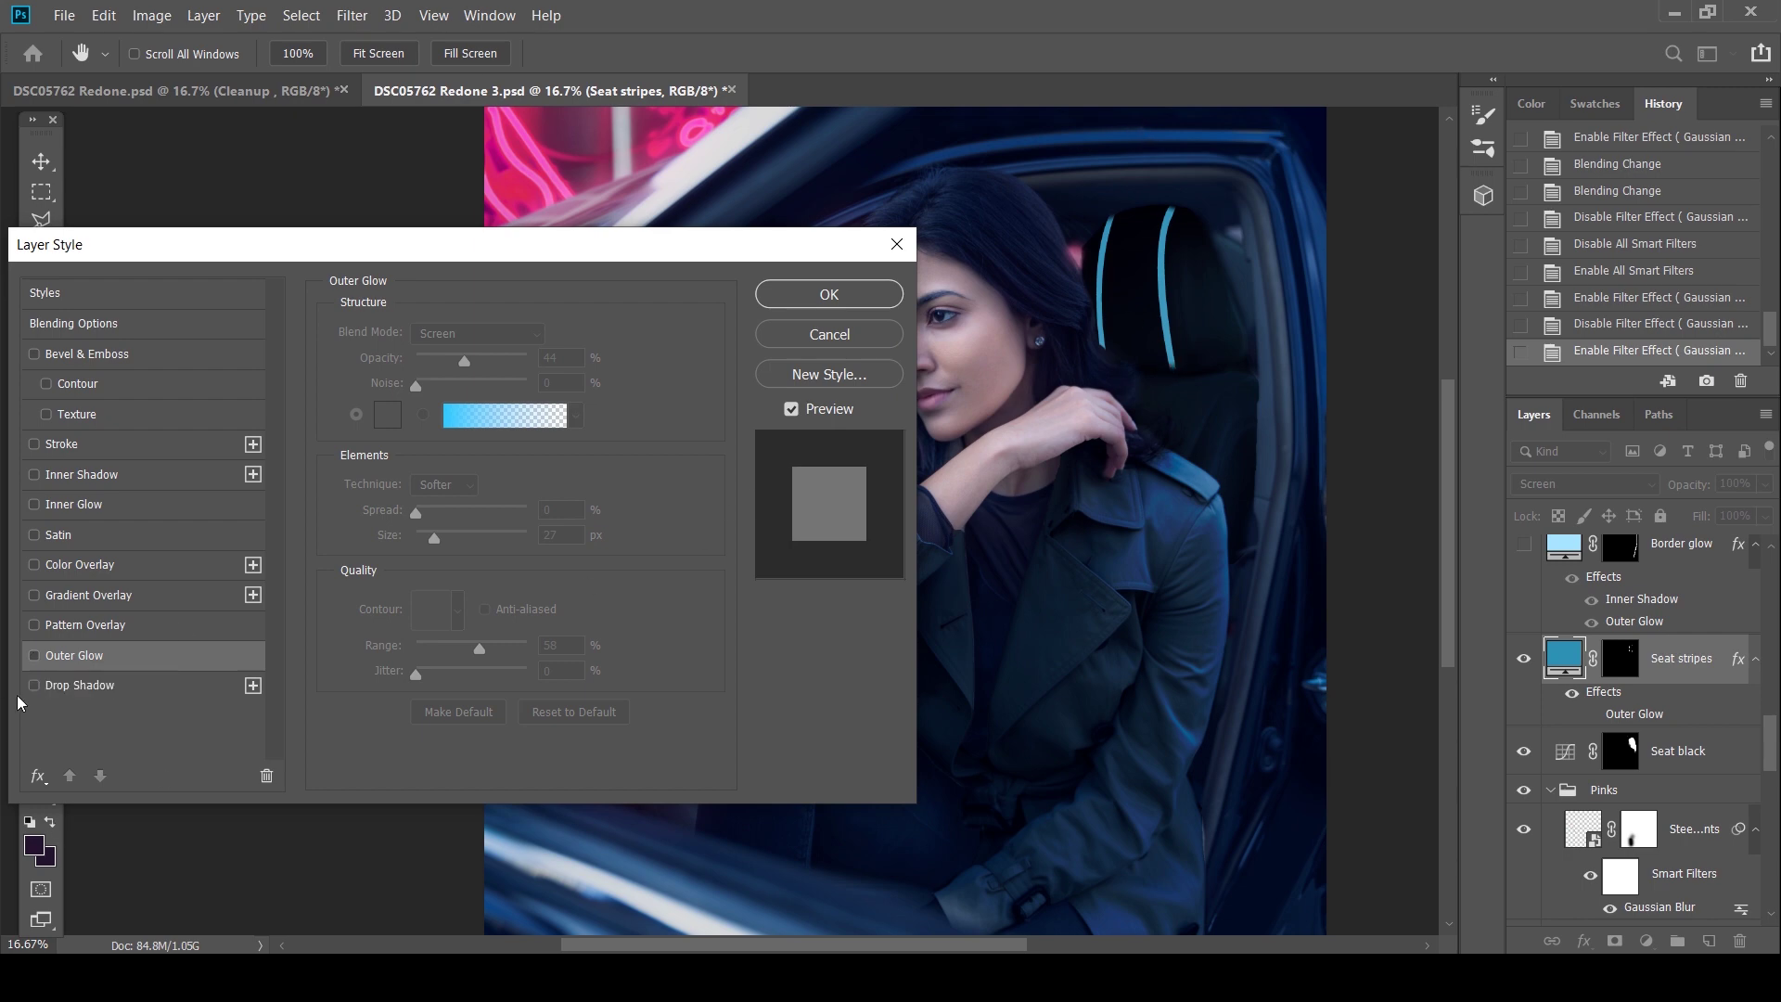
left_click(34, 656)
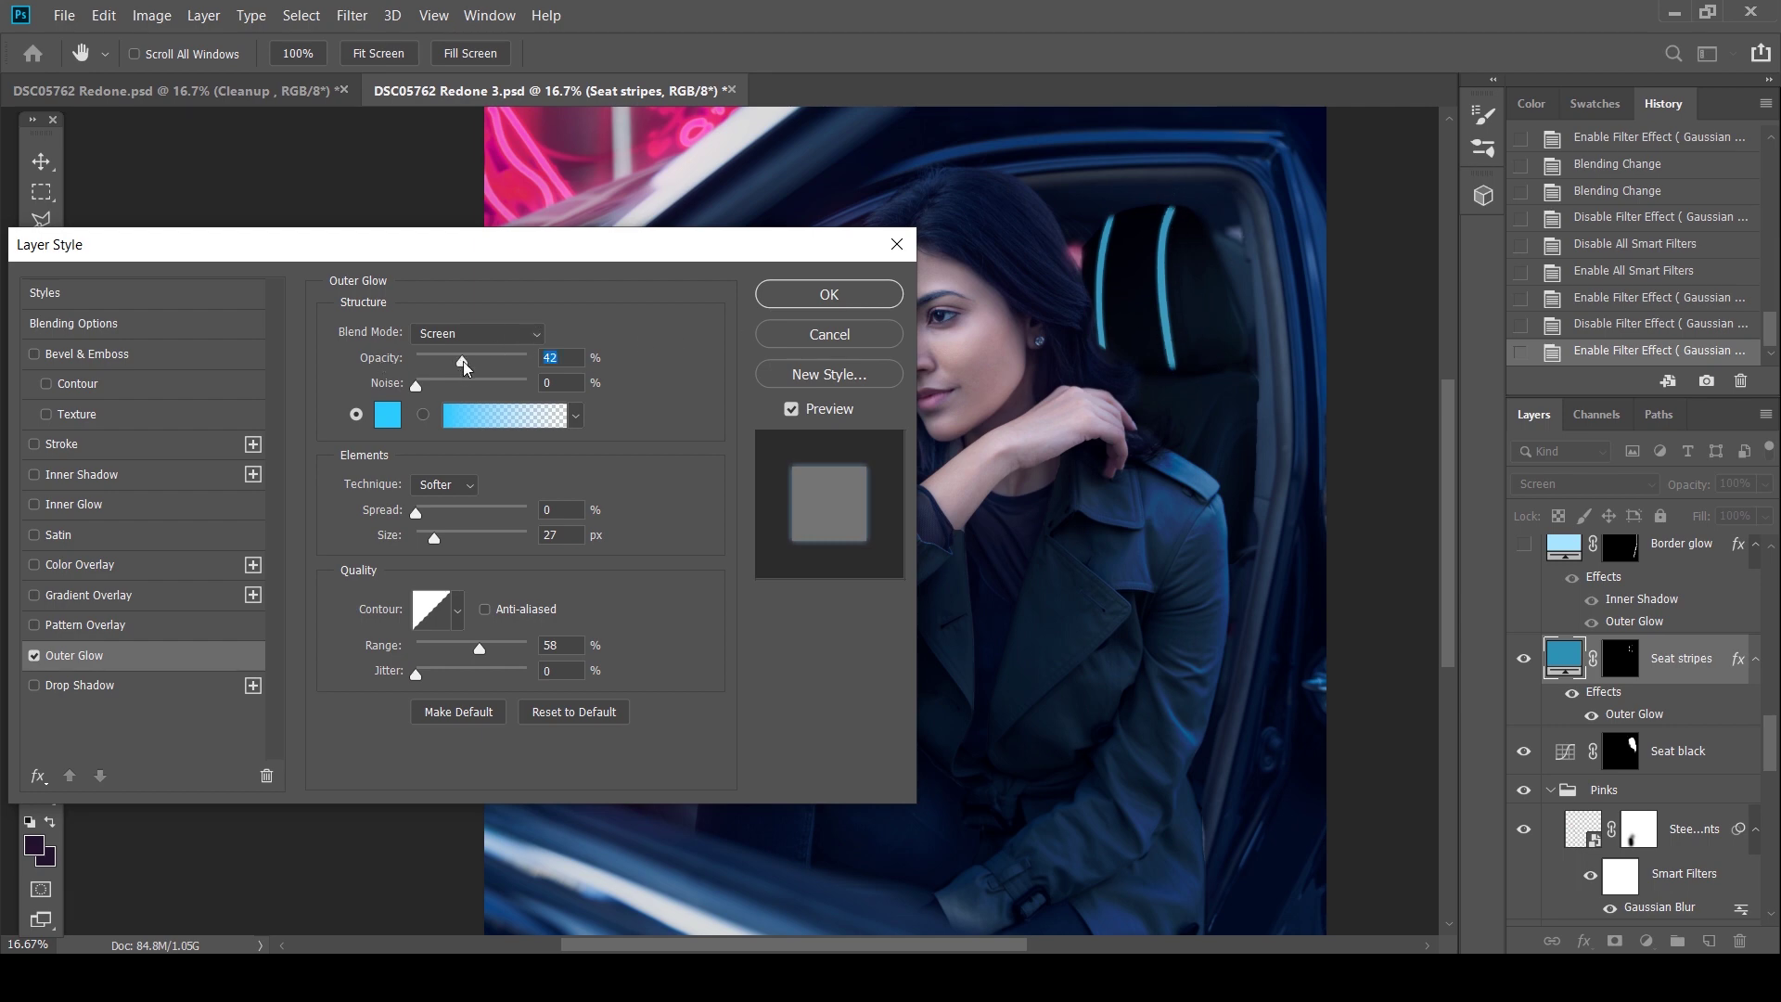
mouse_move(466, 368)
left_mouse_down()
mouse_move(505, 357)
mouse_move(491, 349)
left_mouse_up()
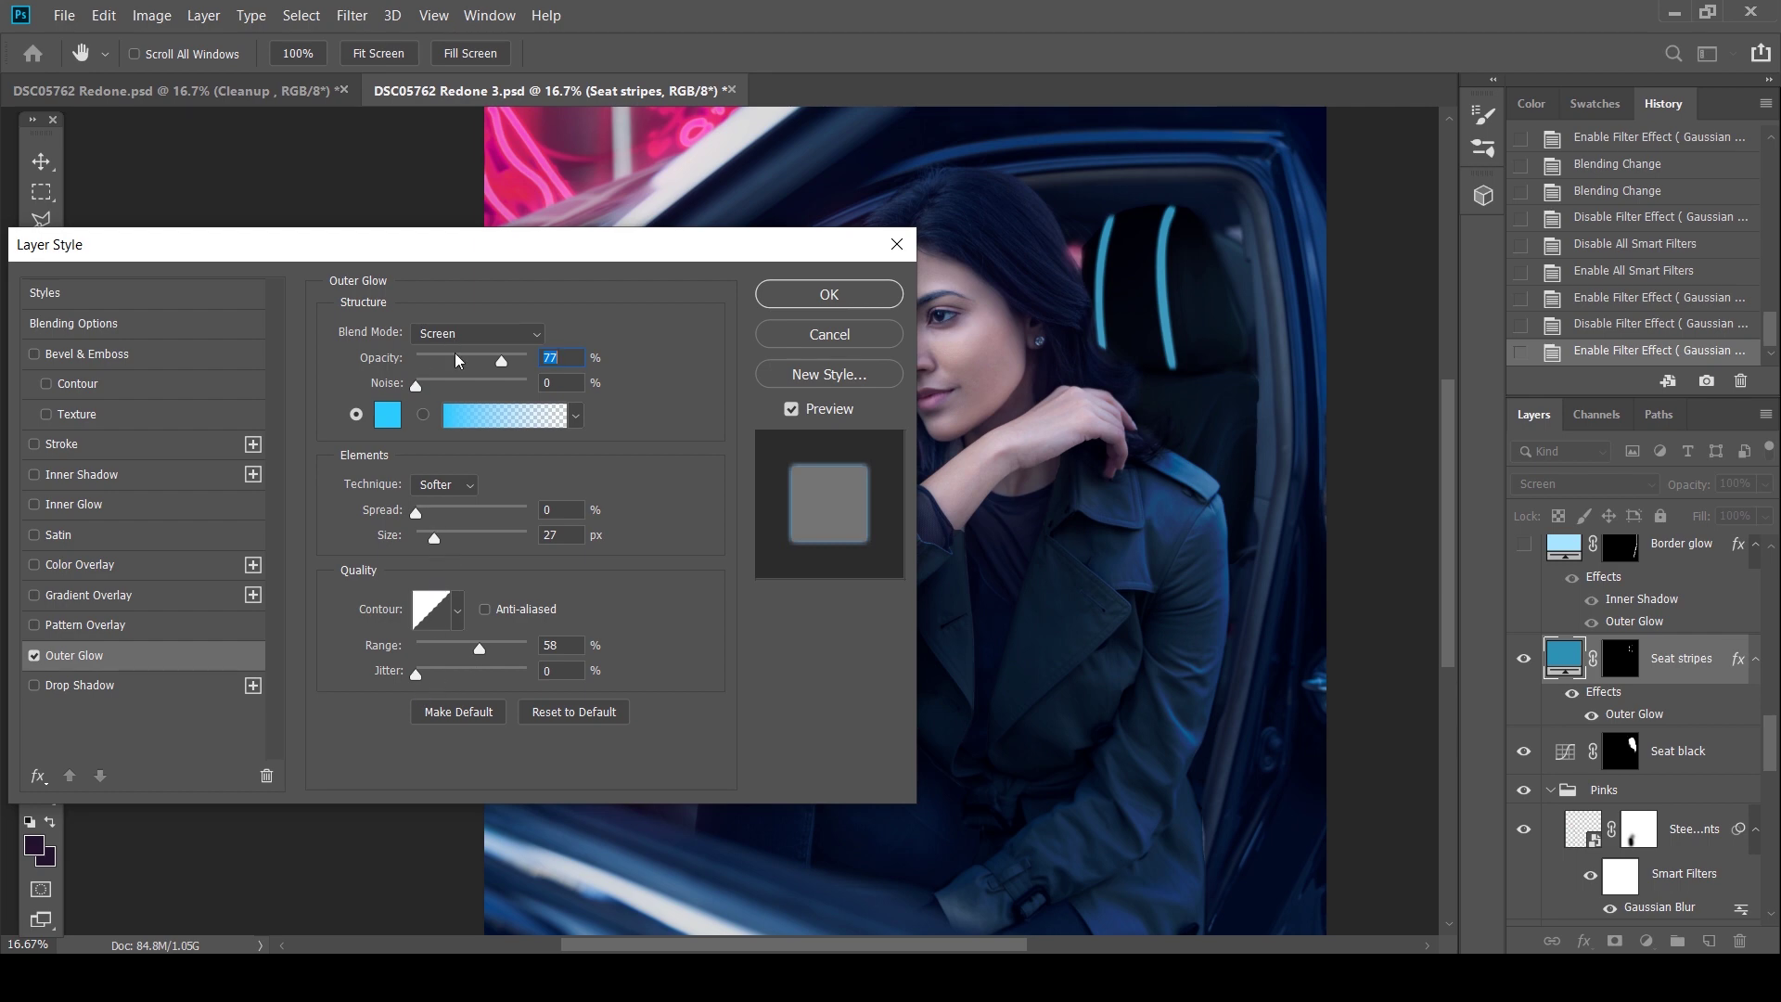
left_click(863, 336)
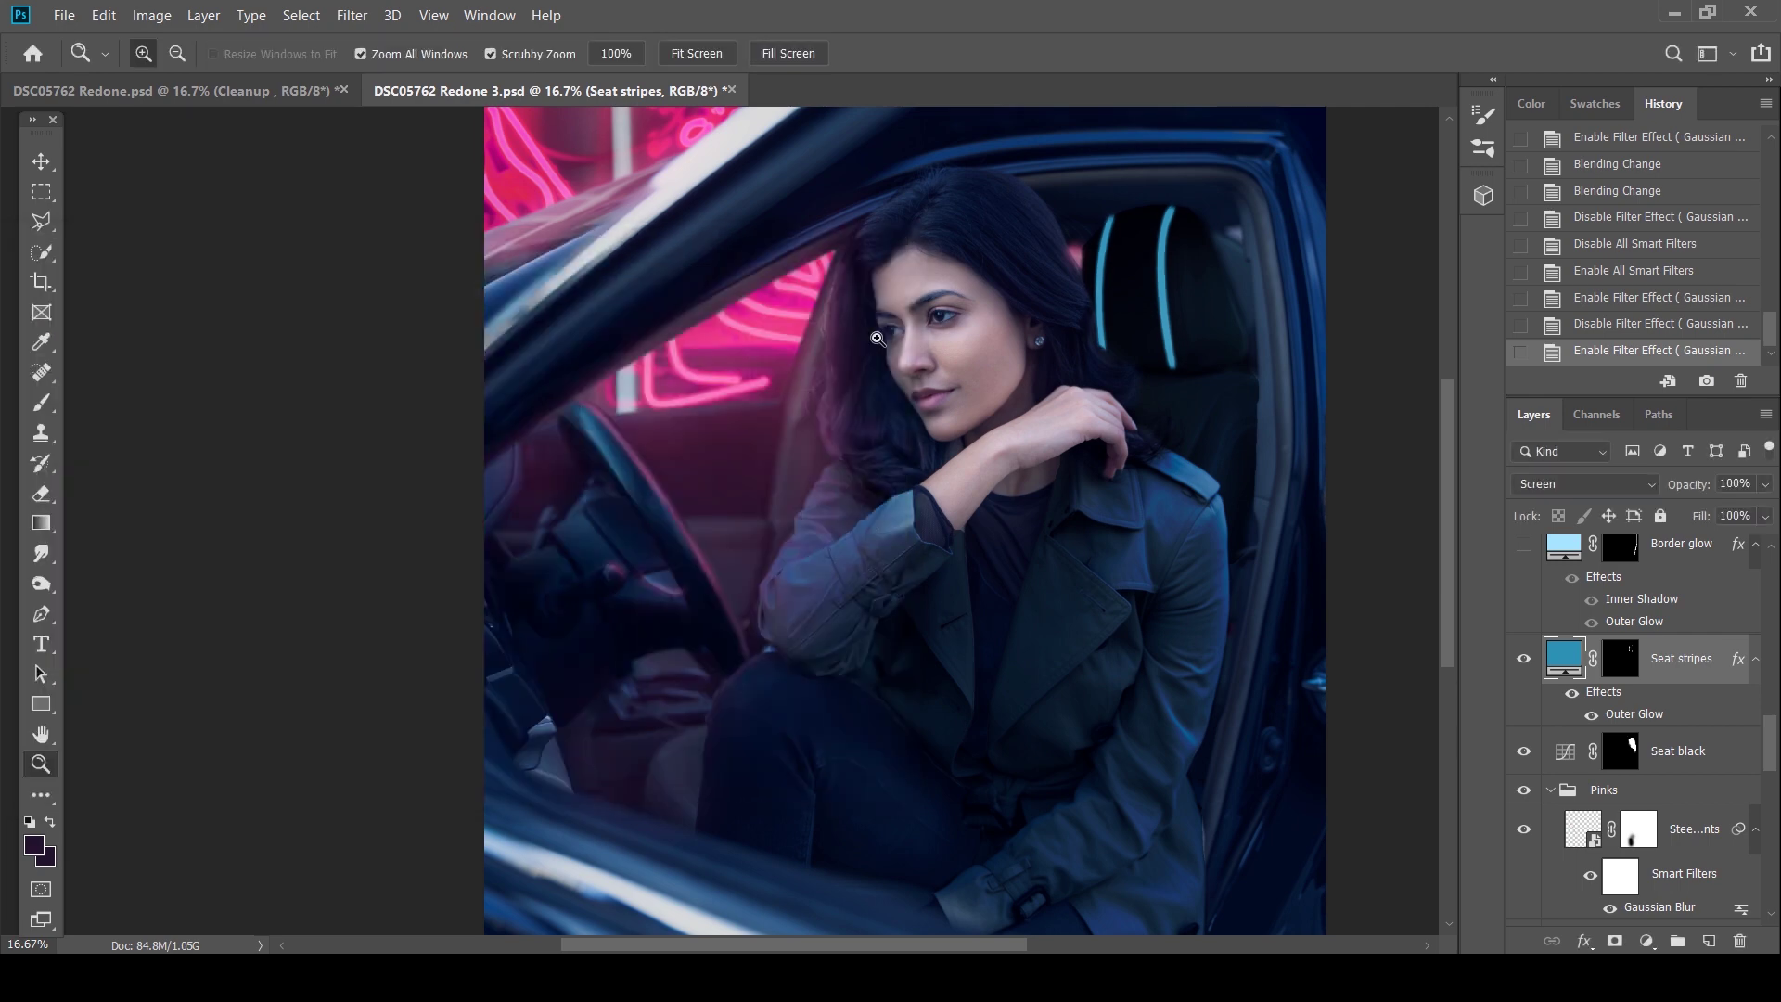
left_click_drag(1774, 736, 1774, 712)
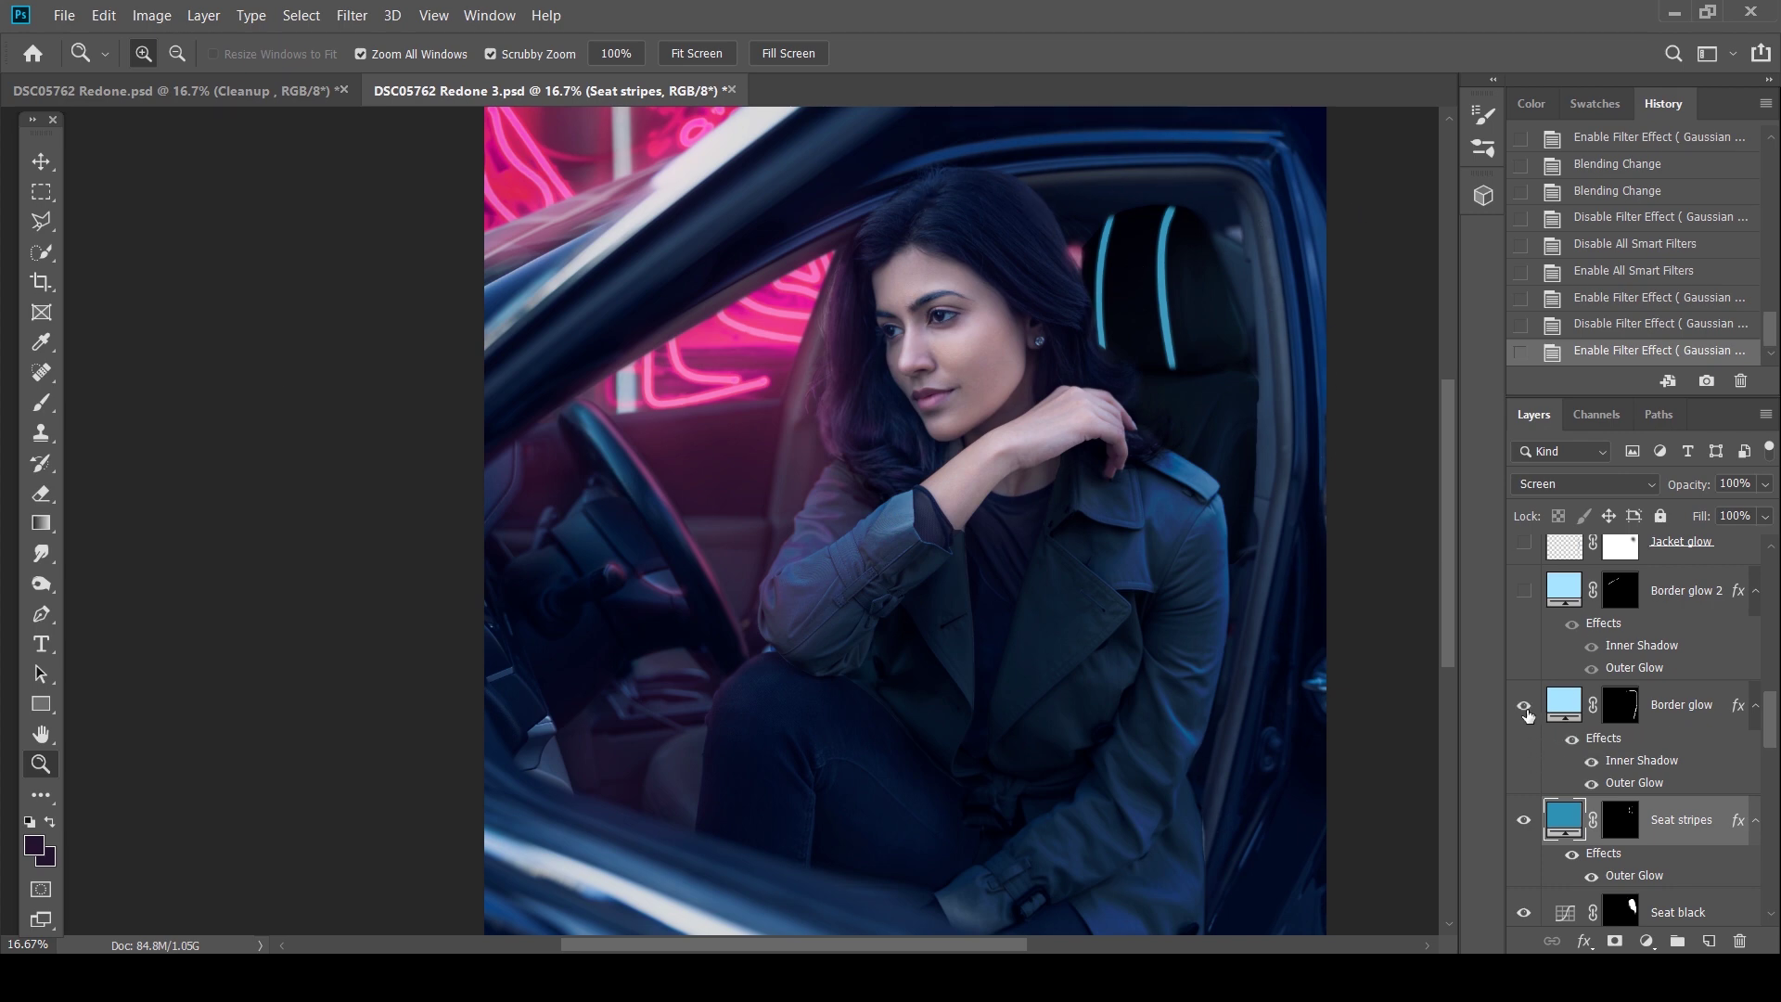
Show the Border glow layer on the door frame with its Inner Shadow and Outer Glow effects
left_click(1523, 705)
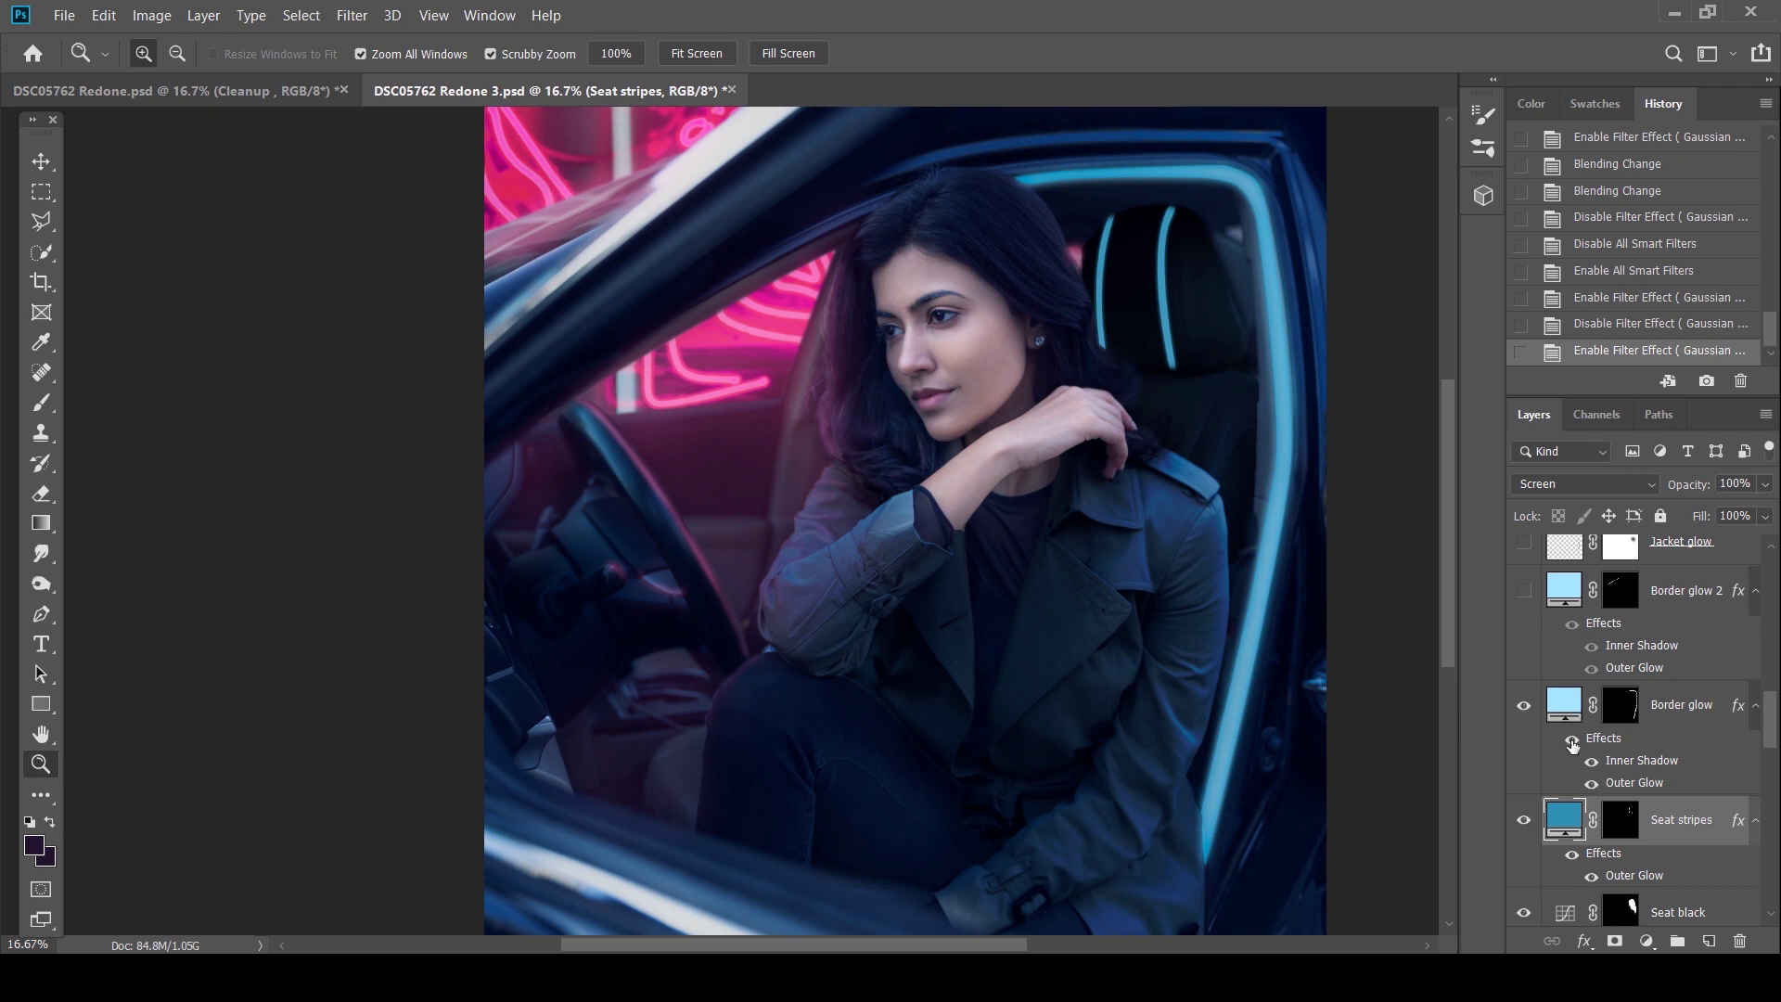
left_click(1572, 740)
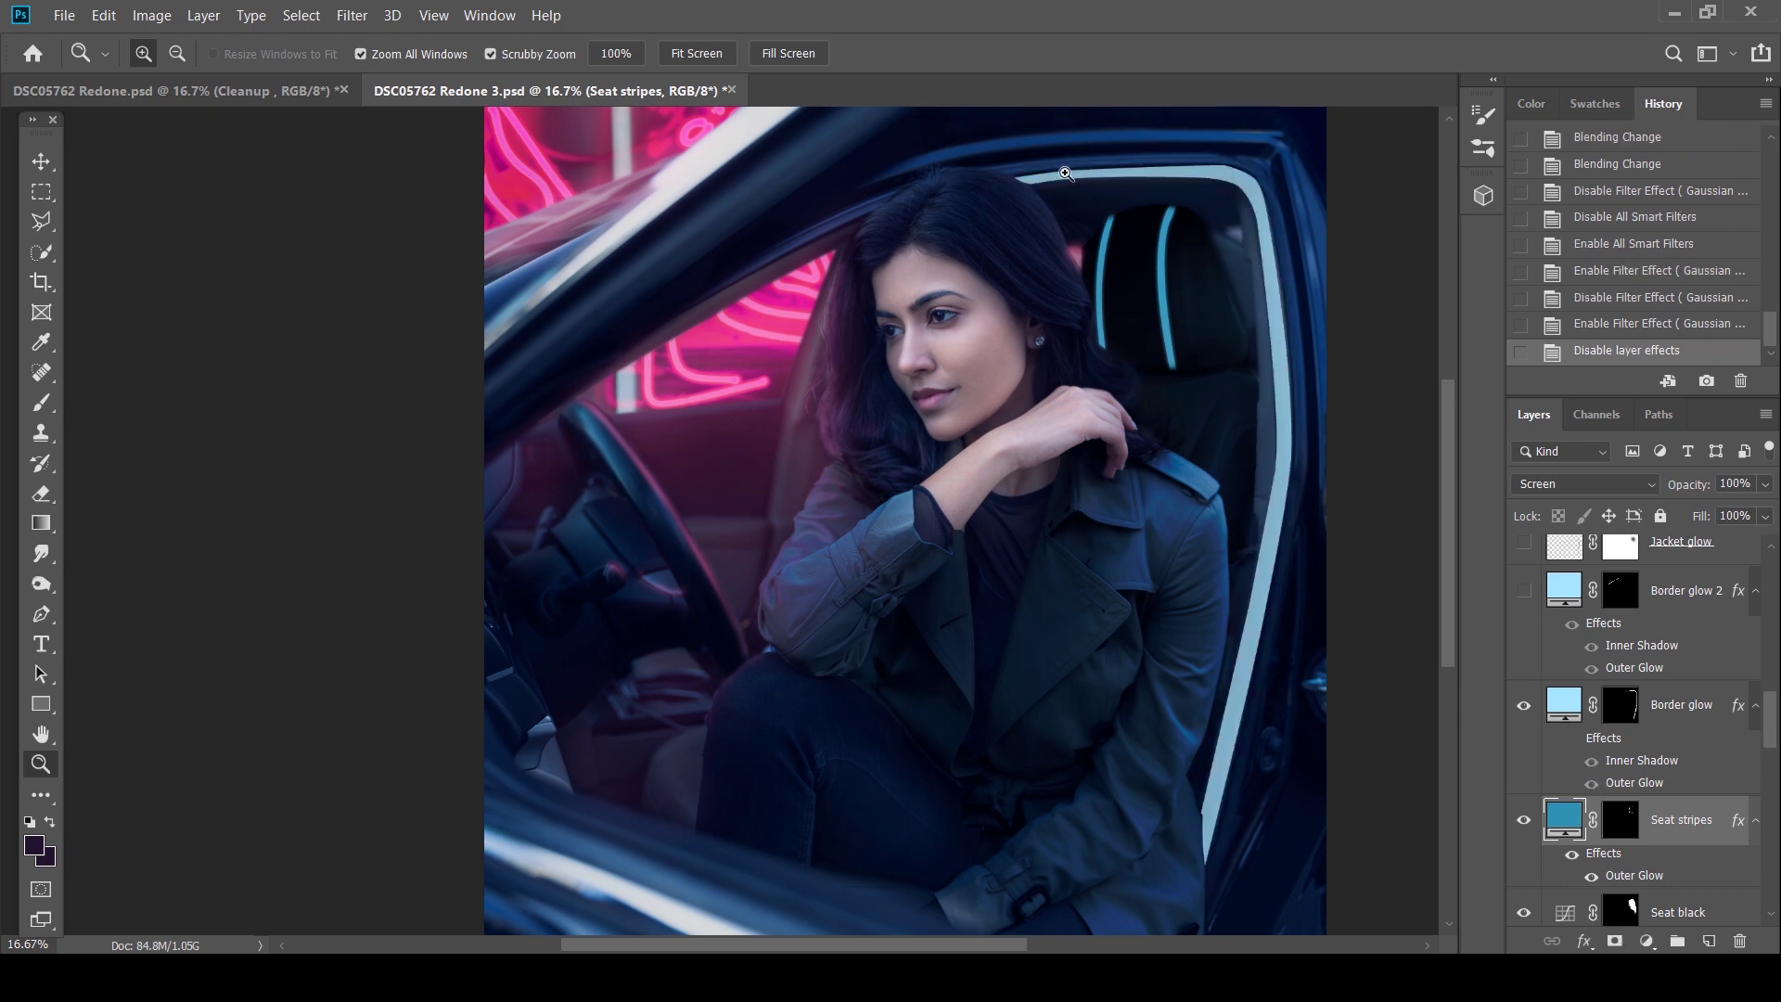
left_click(1591, 761)
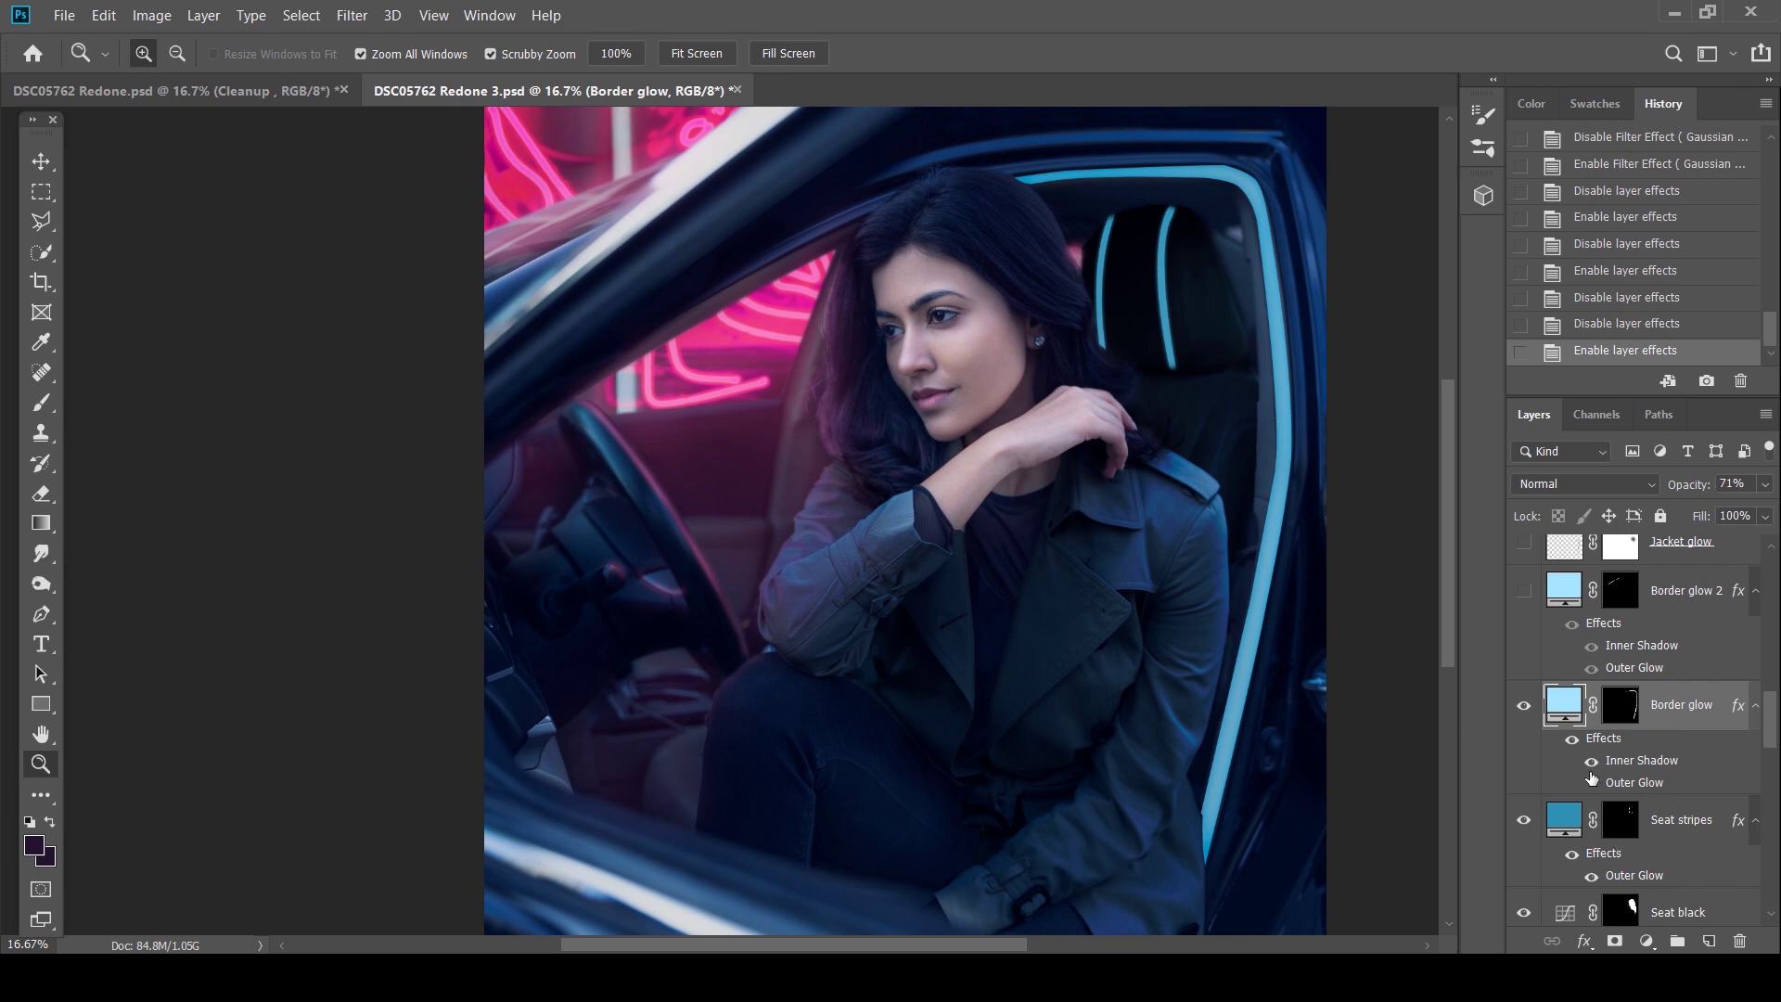
left_click(1589, 785)
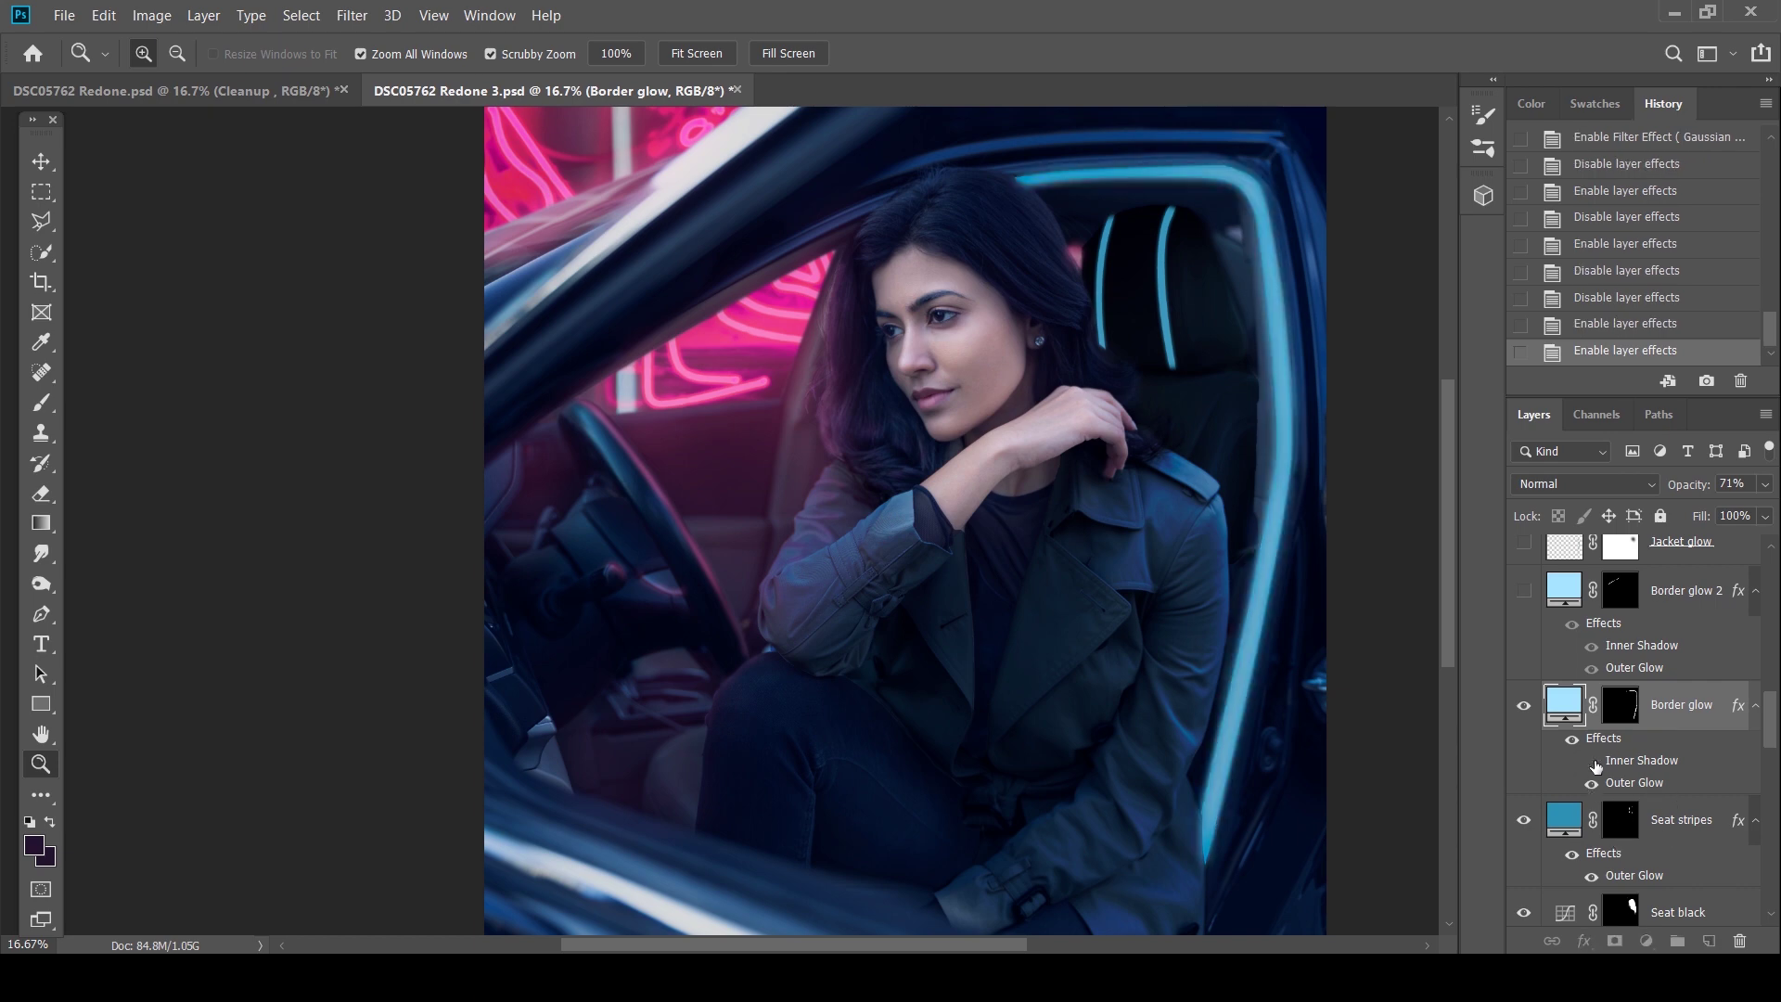
left_click(1592, 762)
left_click(1592, 762)
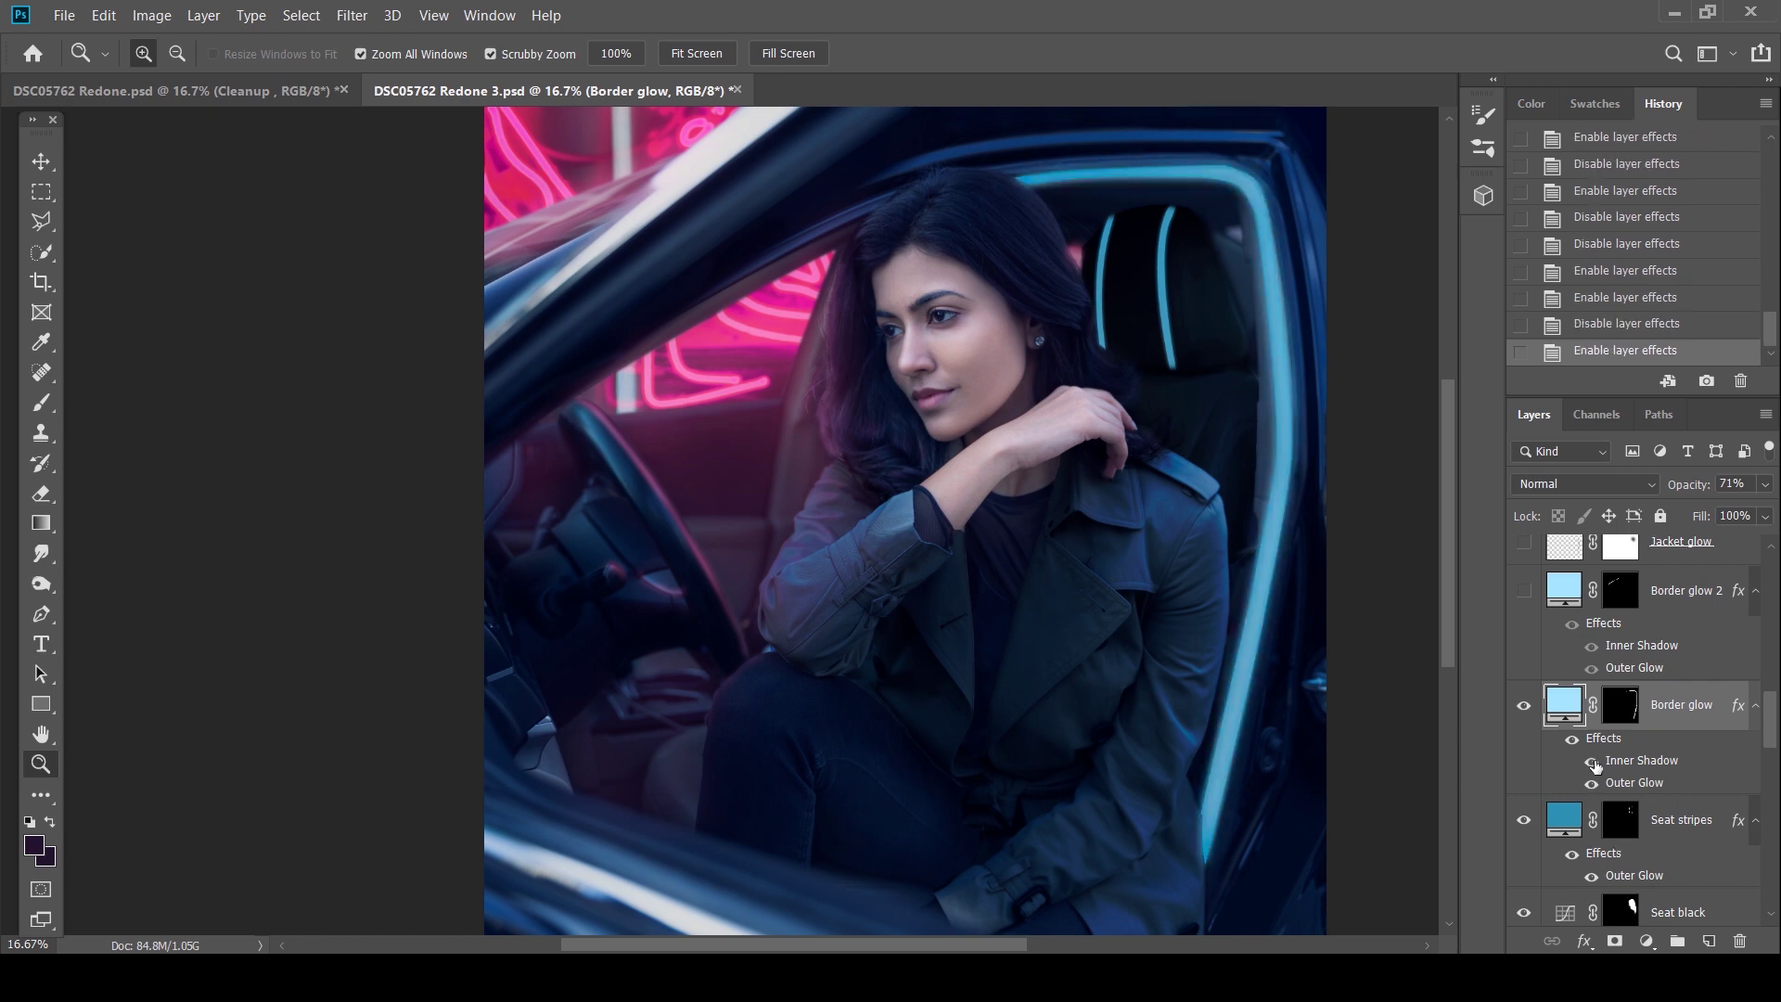
left_click(1592, 762)
left_click(1592, 762)
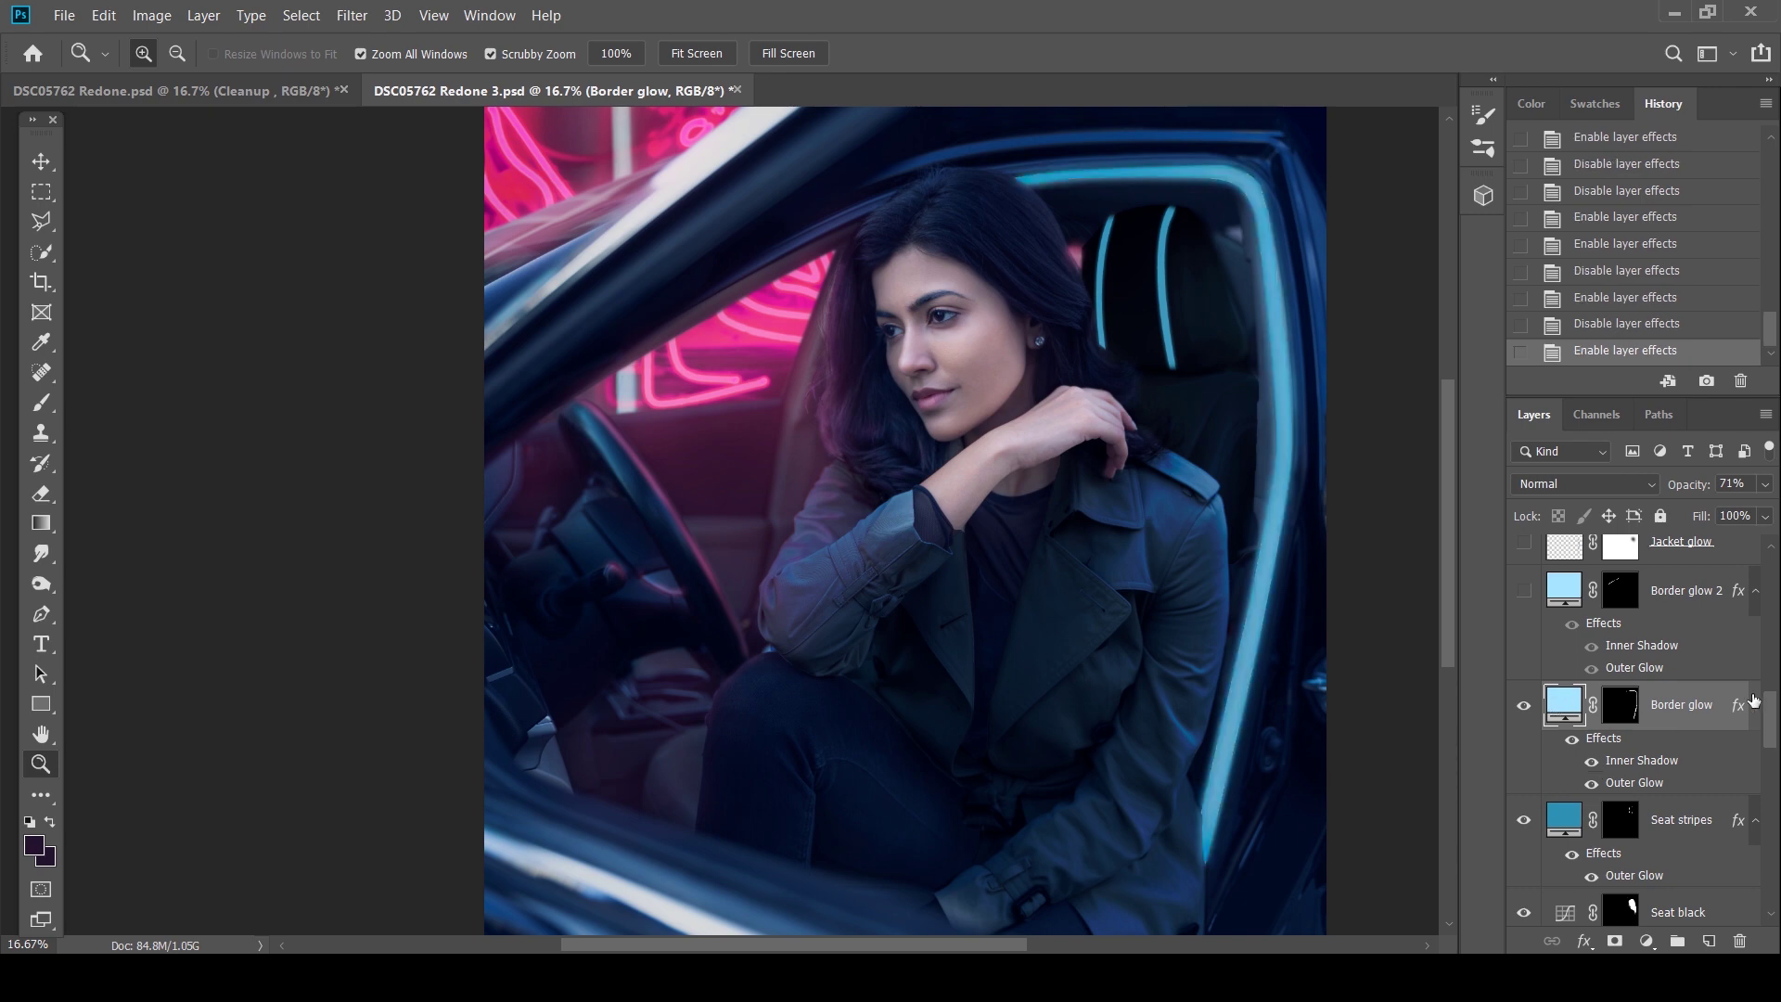
Turn on Border glow 2 to add blue glow along the window pillar
scroll(1774, 731, "up", 2)
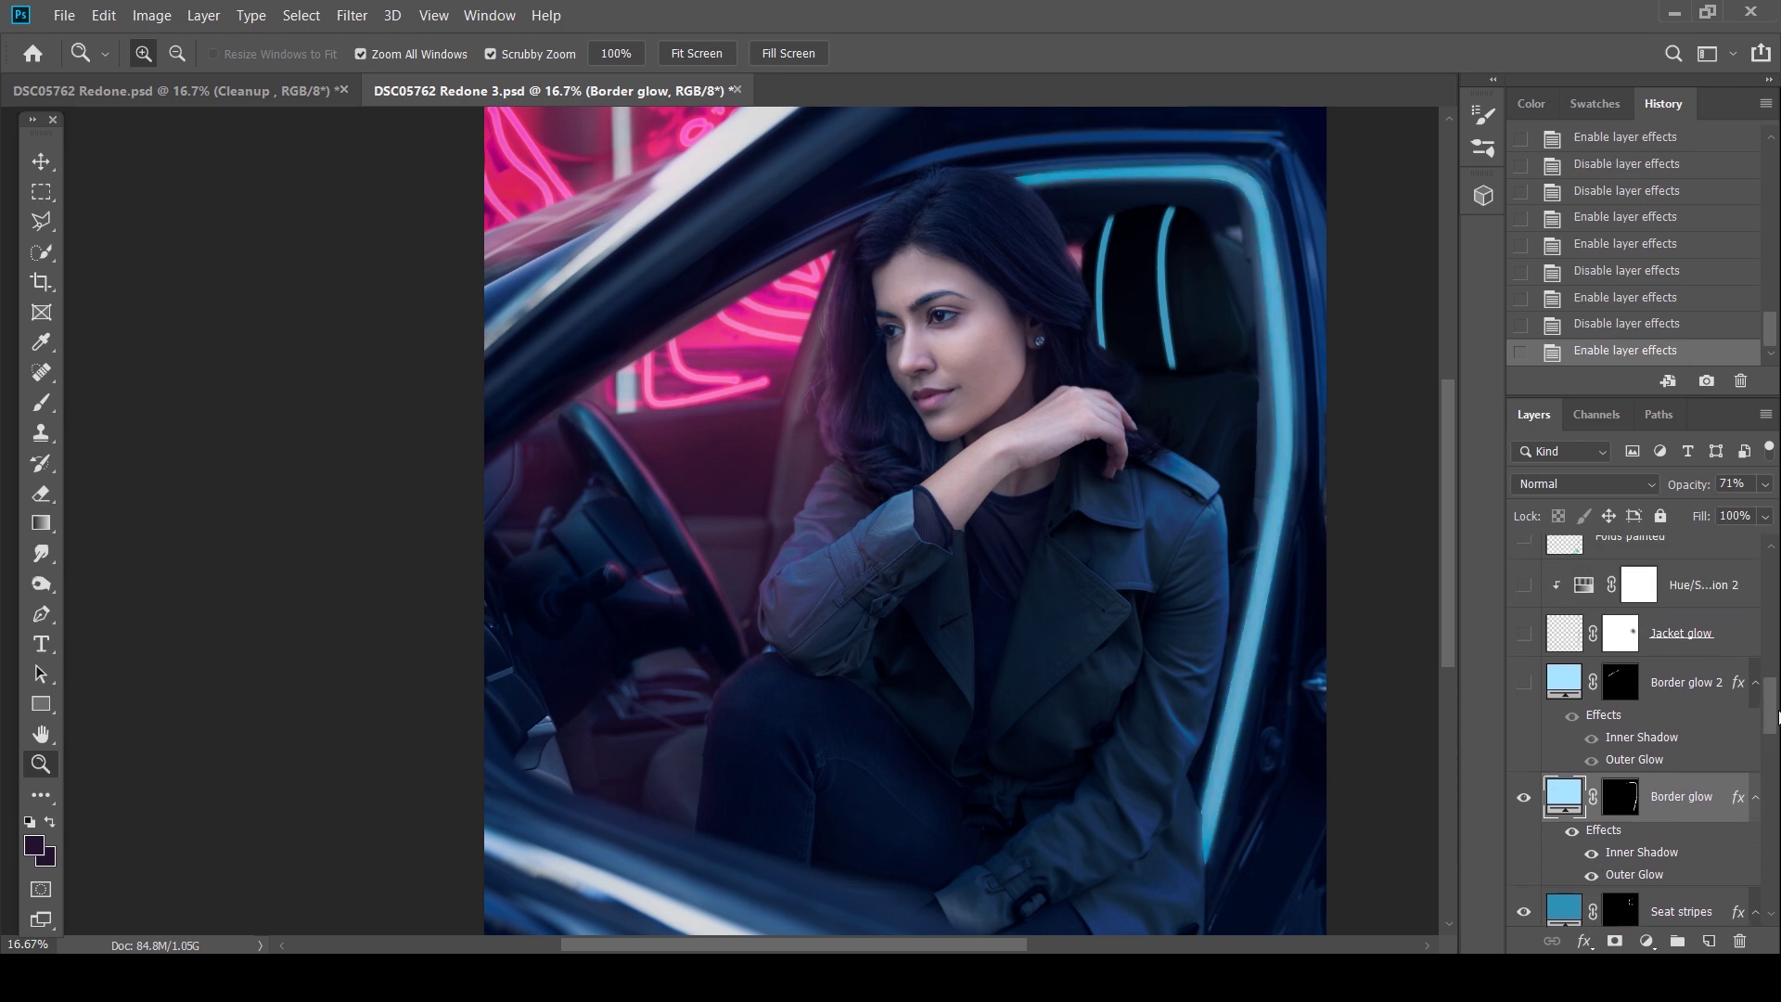
left_click(1524, 687)
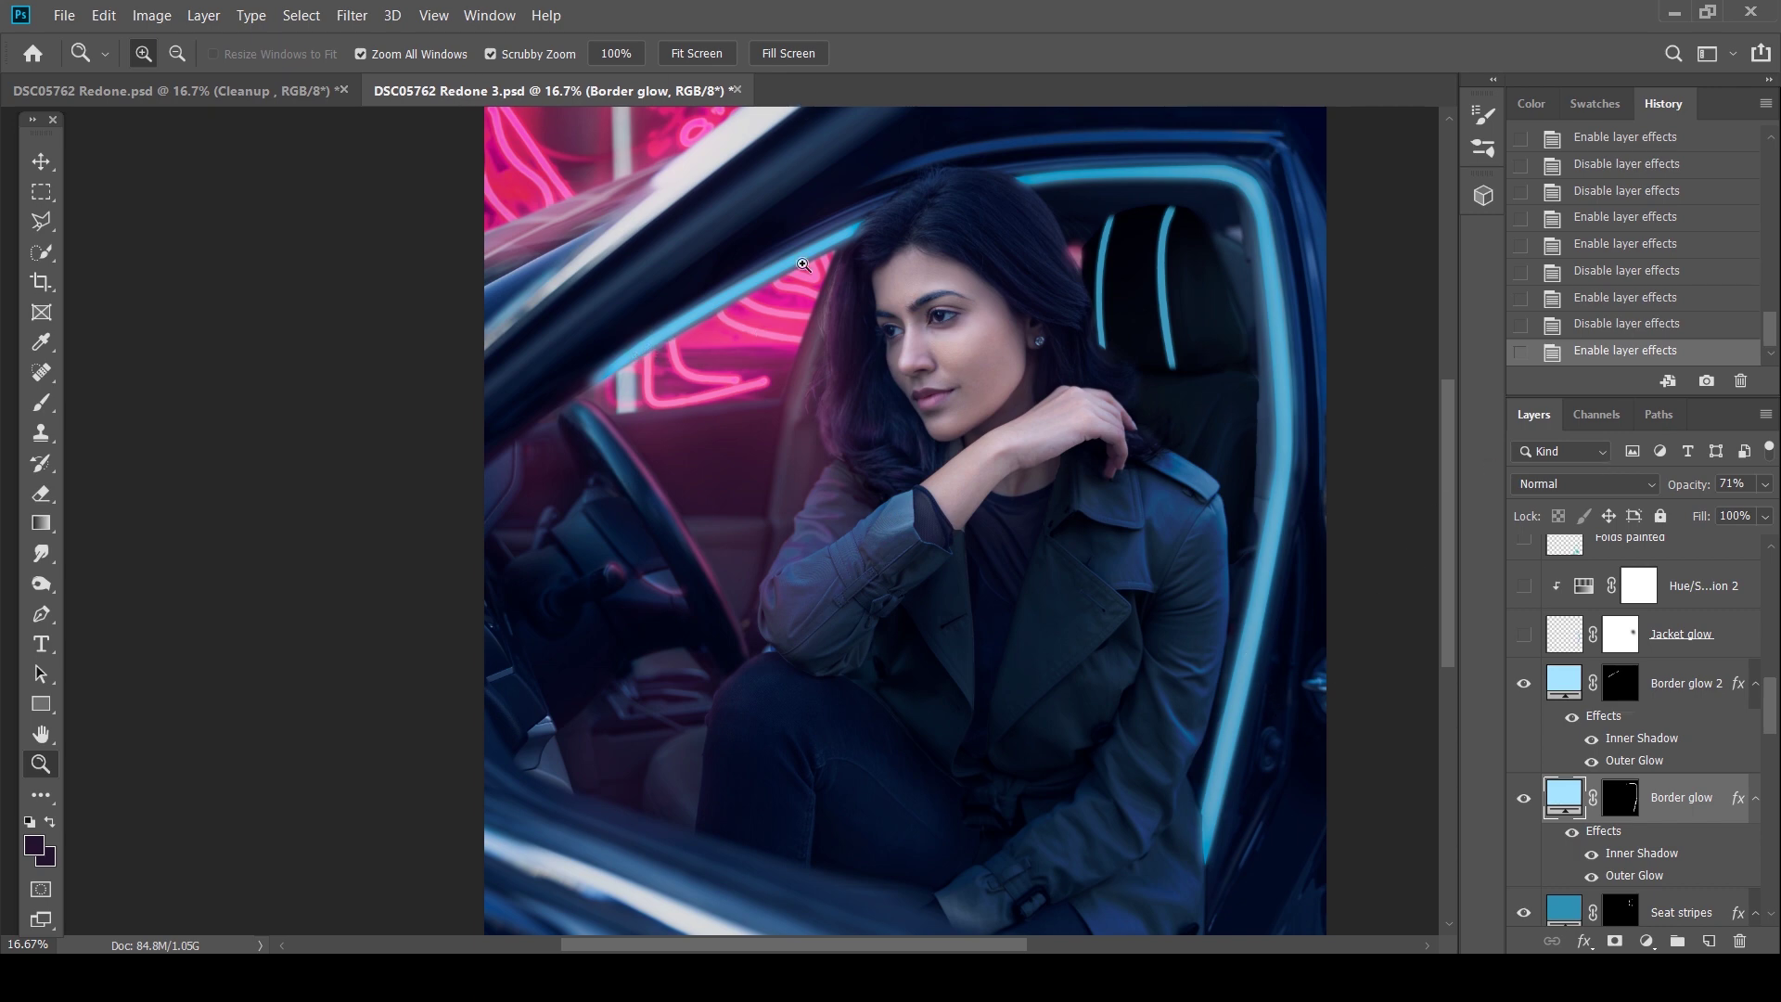
left_click(1521, 688)
left_click(1522, 688)
left_click_drag(1773, 722, 1772, 705)
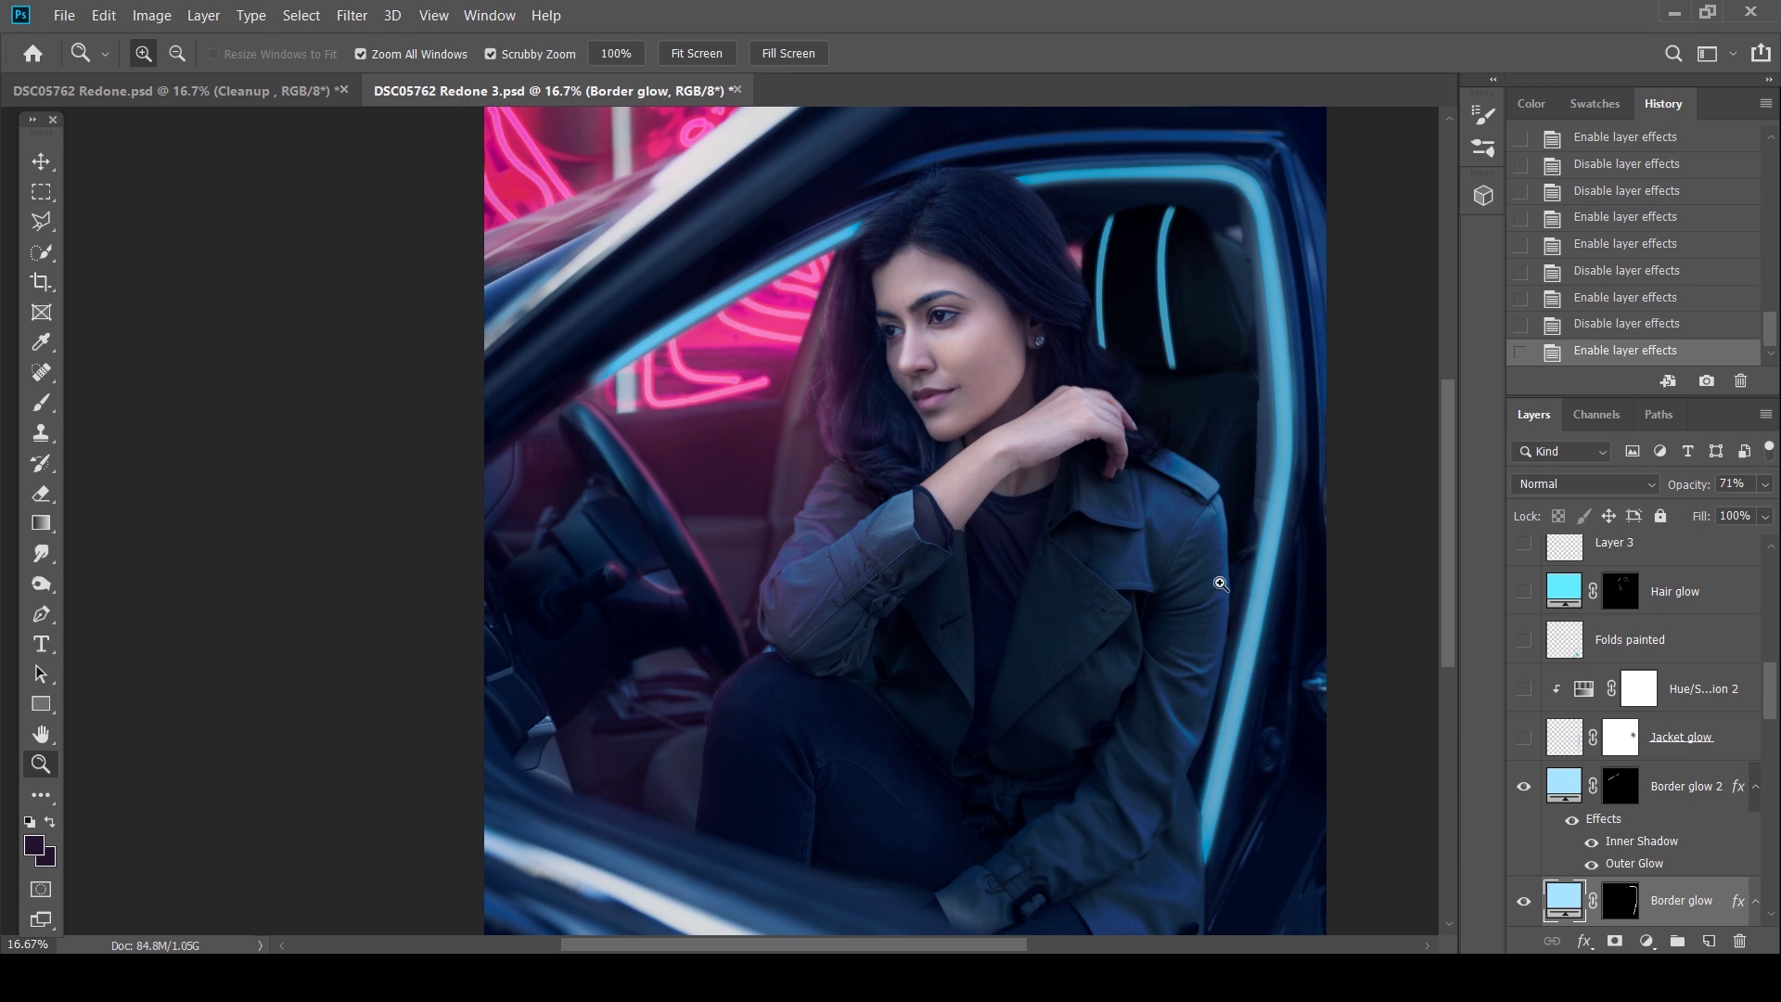
Show and select Jacket glow, then turn on Hue/Saturation 2 and Folds painted
left_click(1528, 747)
left_click(1568, 747)
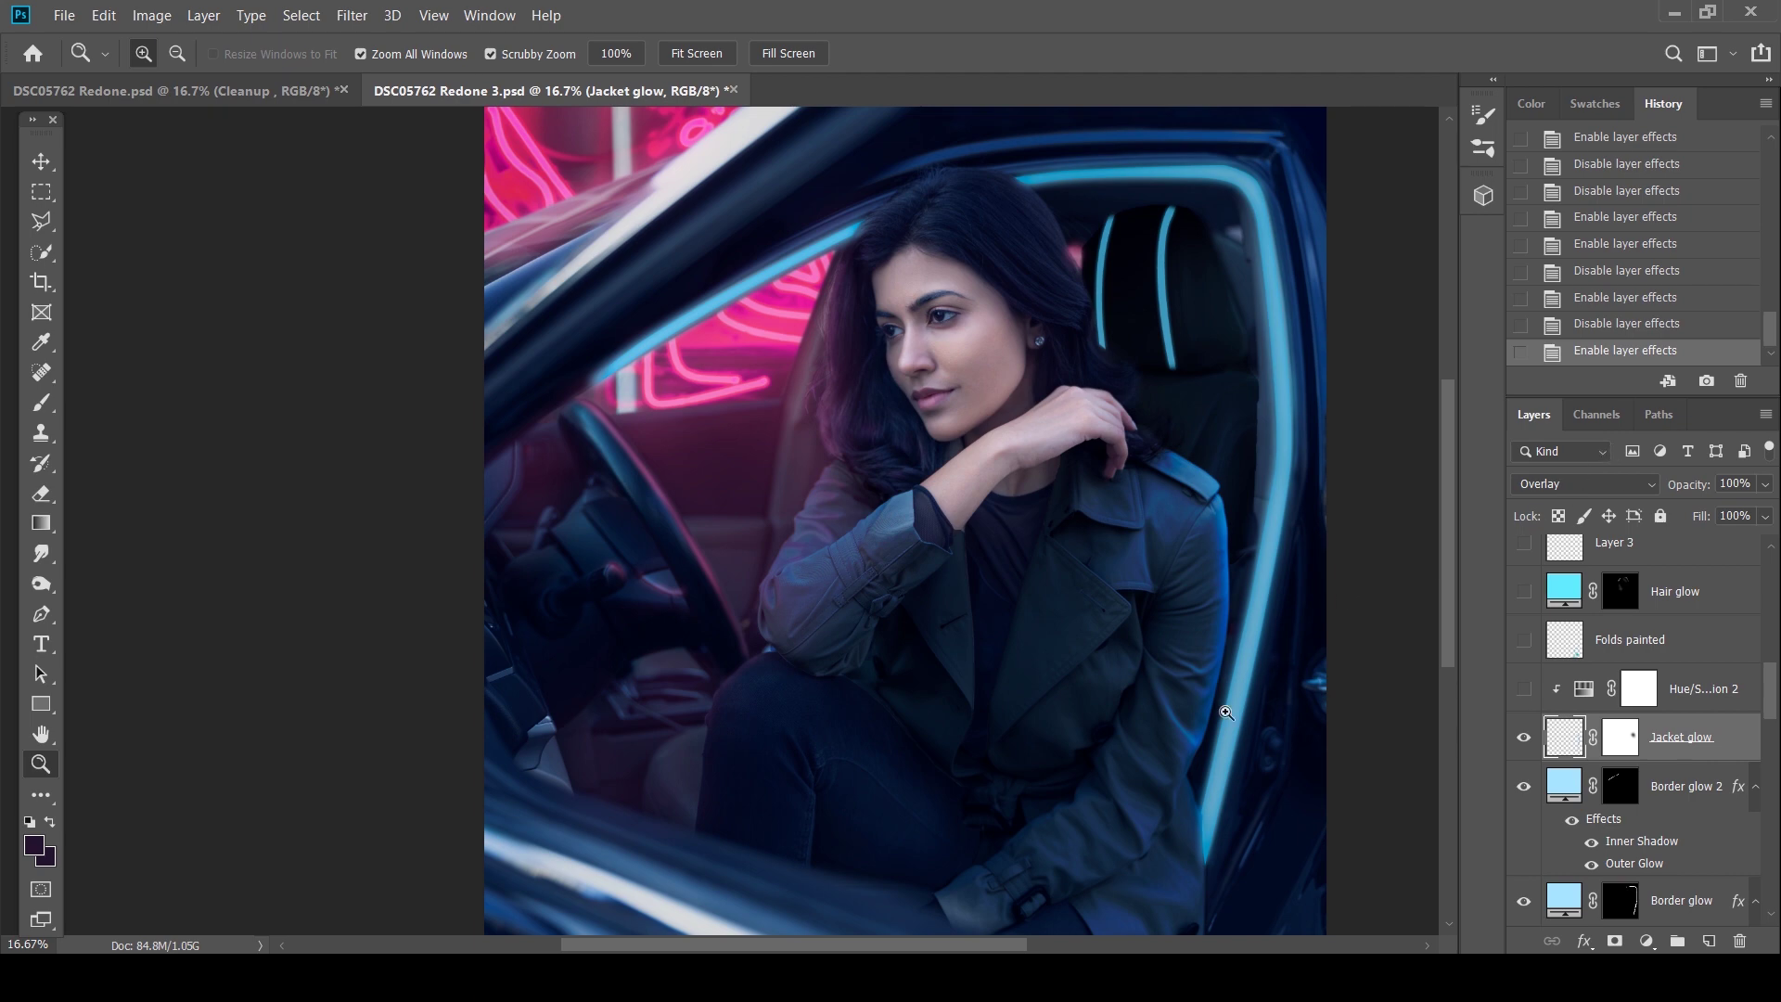
left_click(1526, 691)
scroll(1776, 694, "up", 1)
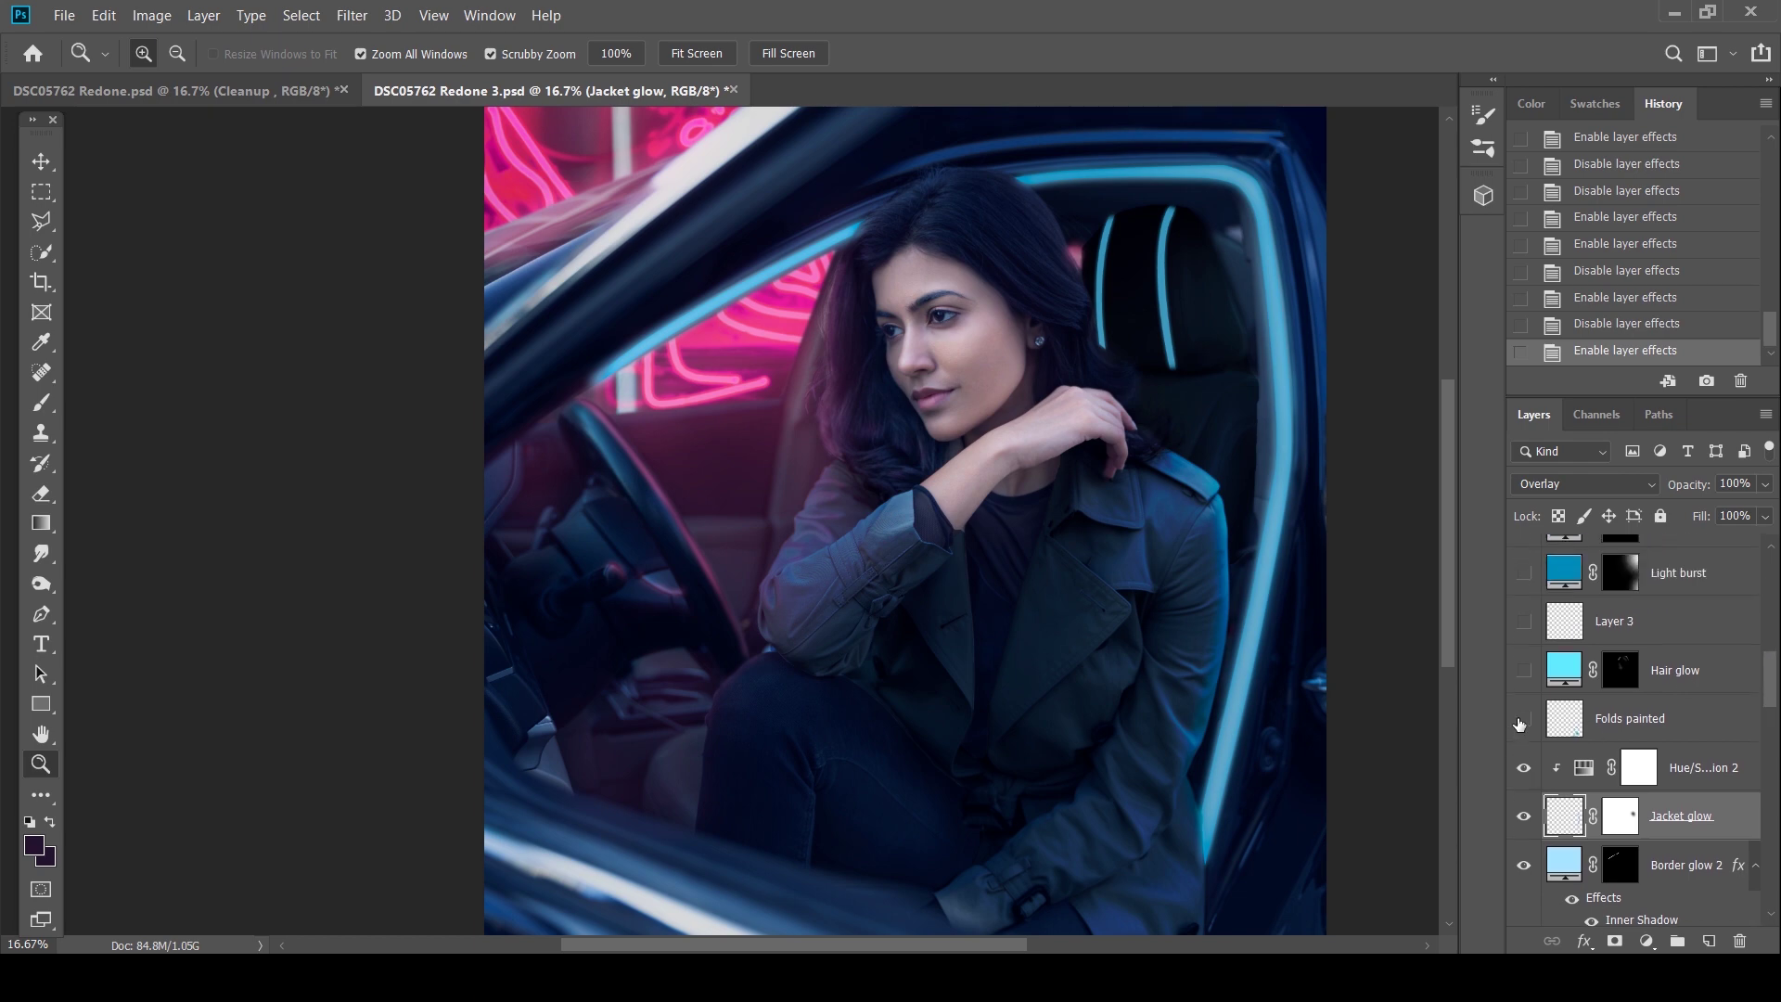
left_click(1521, 723)
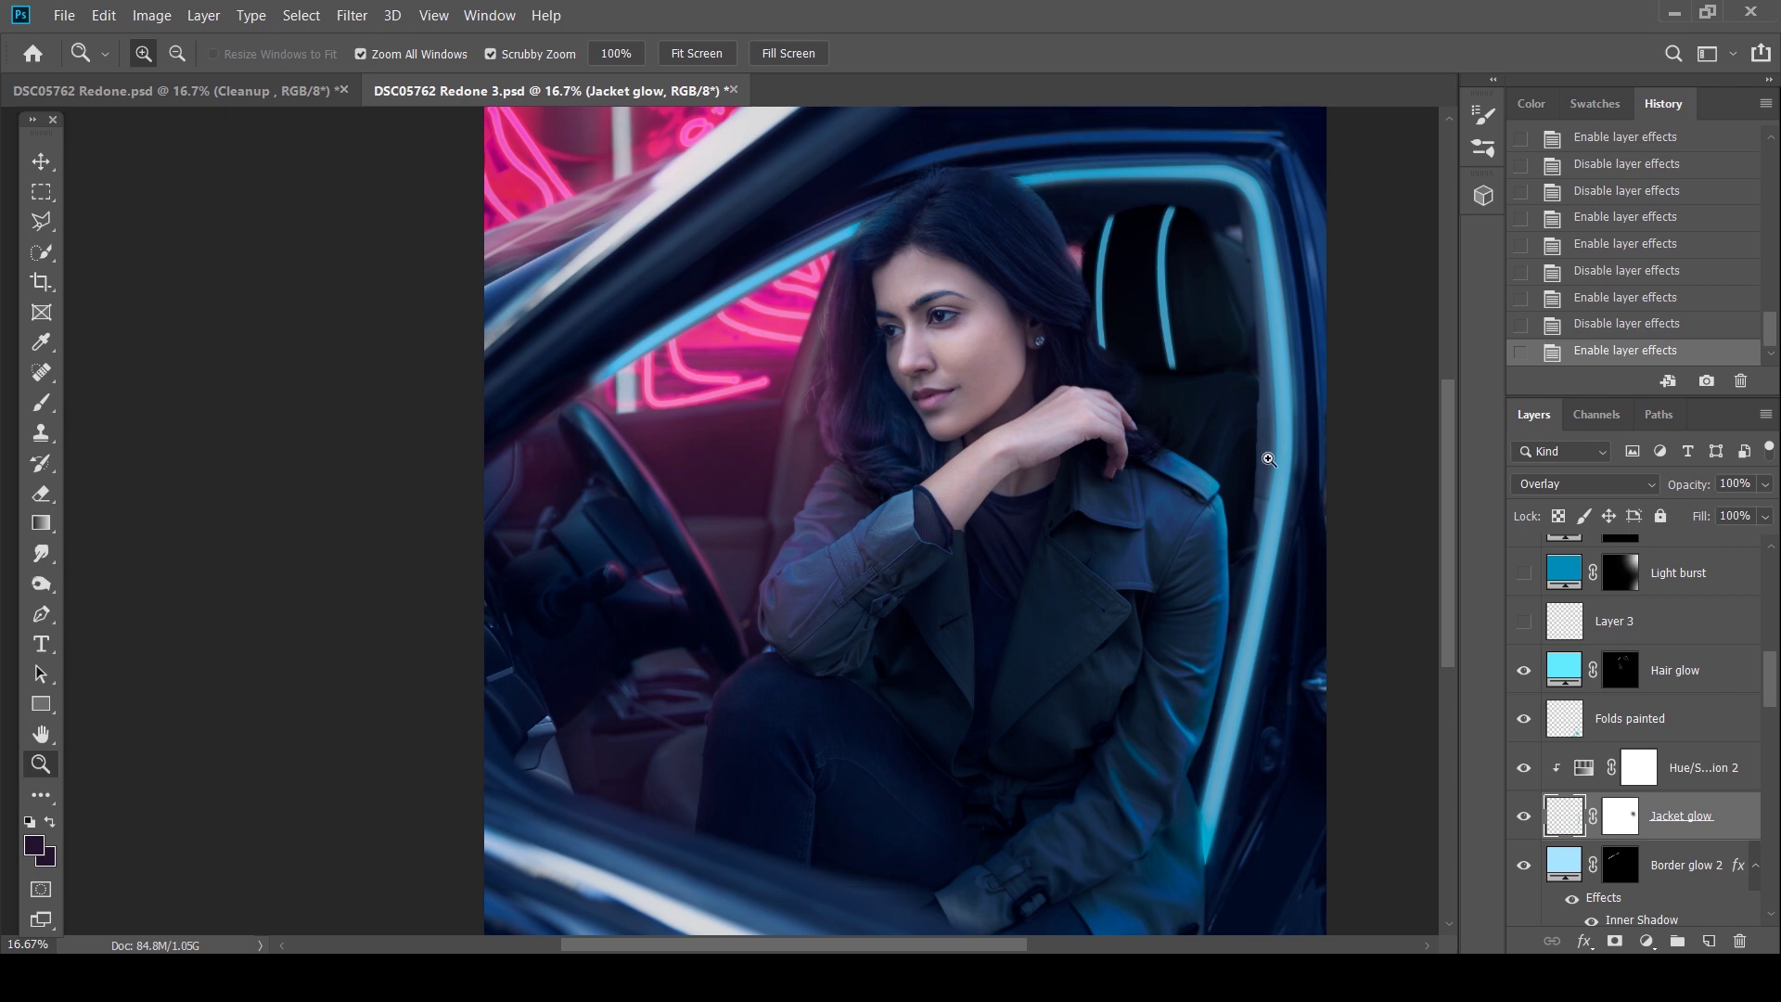
Select the Hair glow layer and make Layer 3 visible
left_click(1566, 668)
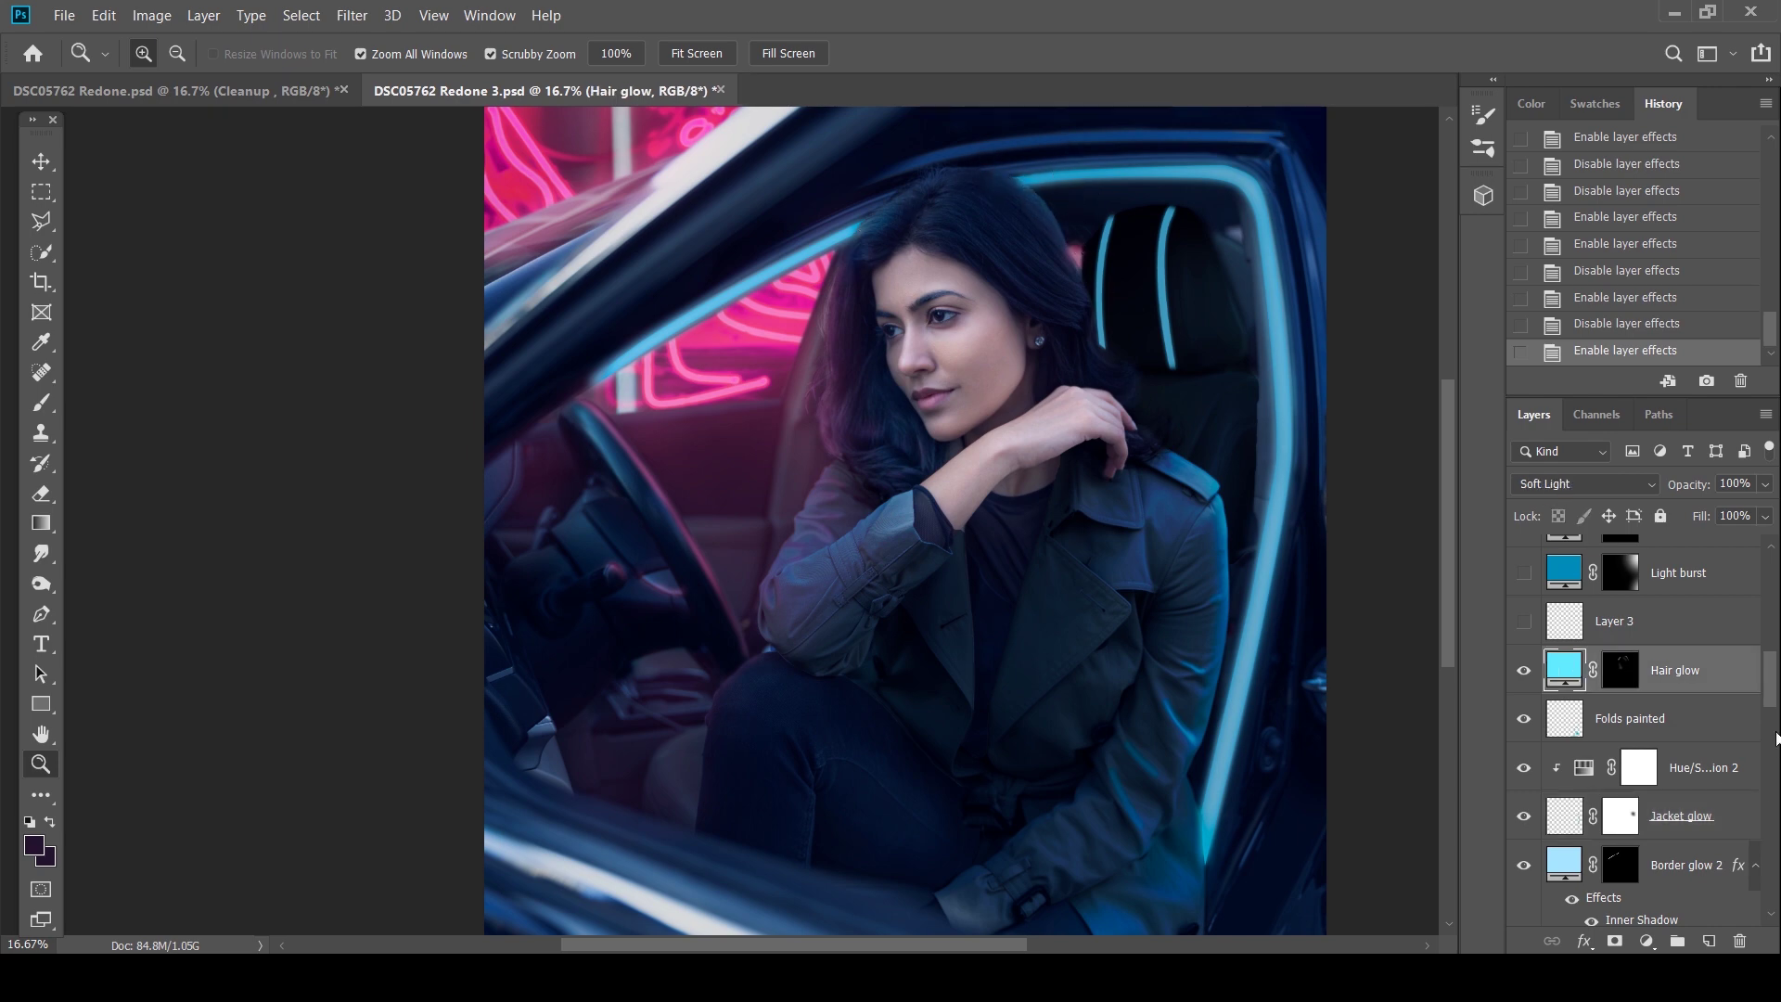
left_click_drag(1771, 685, 1674, 661)
left_click(1523, 760)
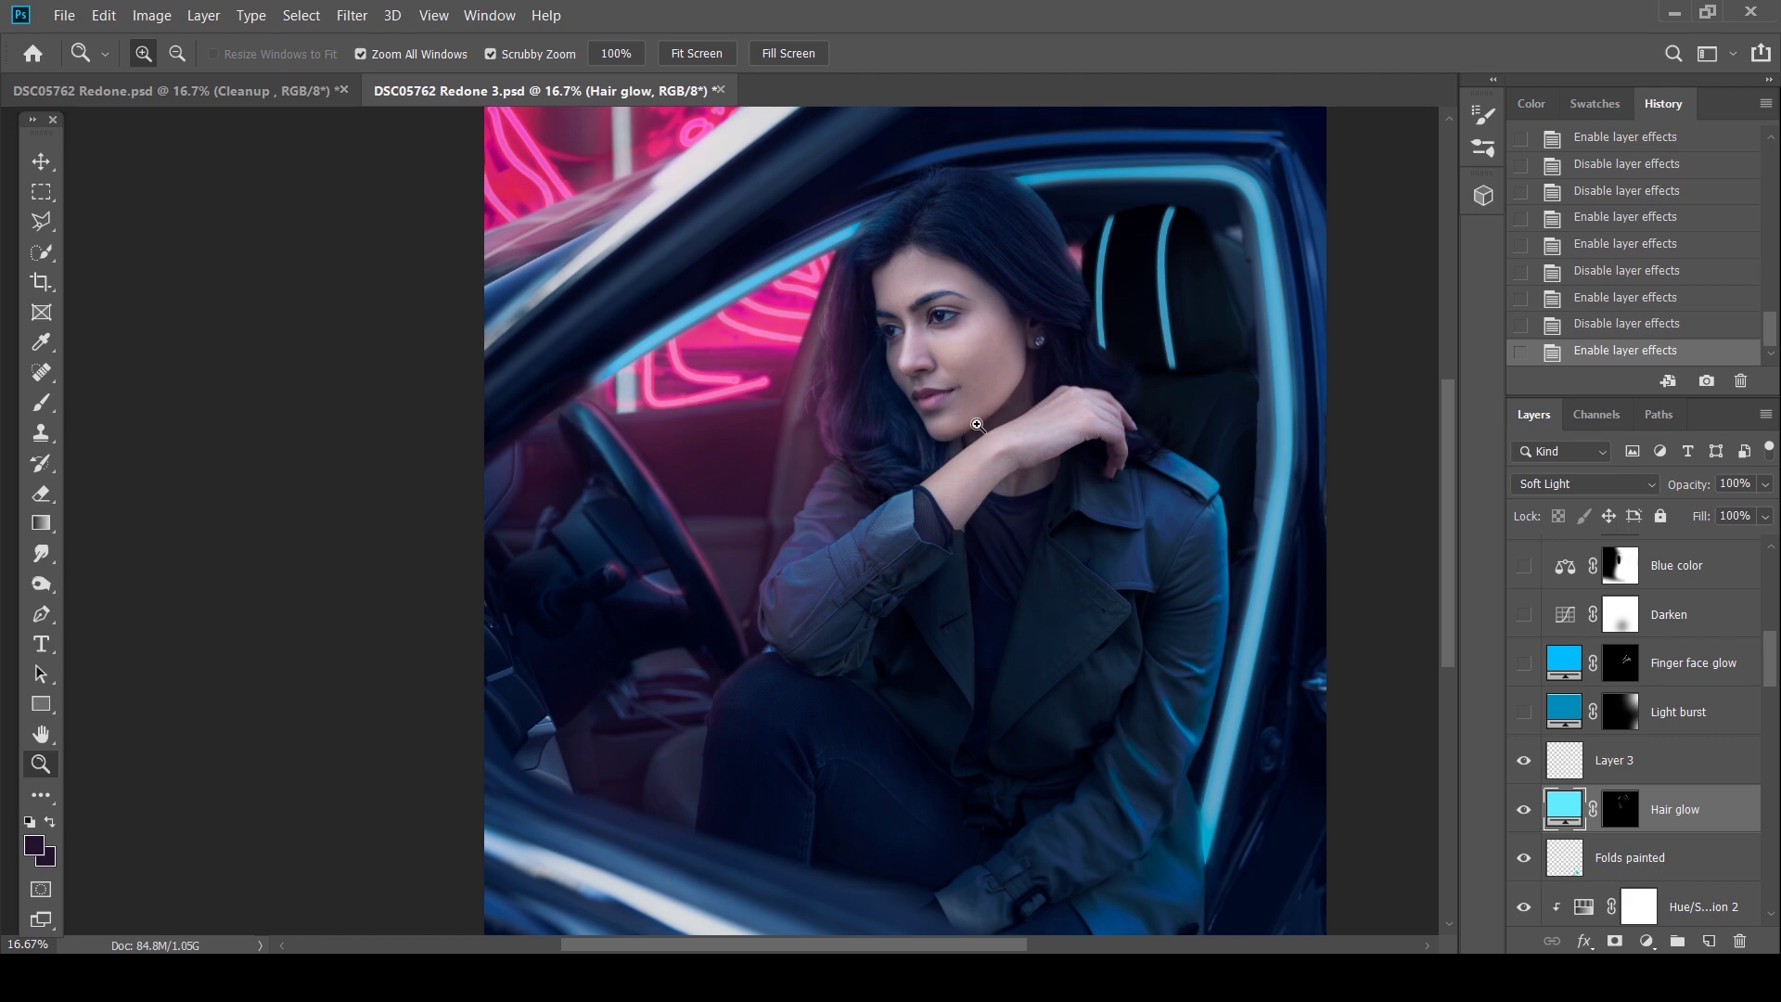
Turn on Finger face glow, checking it zoomed in on the face, and select it
left_click(1524, 664)
left_click(1524, 666)
key("ctrl+plus")
key("ctrl+plus")
key("ctrl+plus")
left_click(1524, 664)
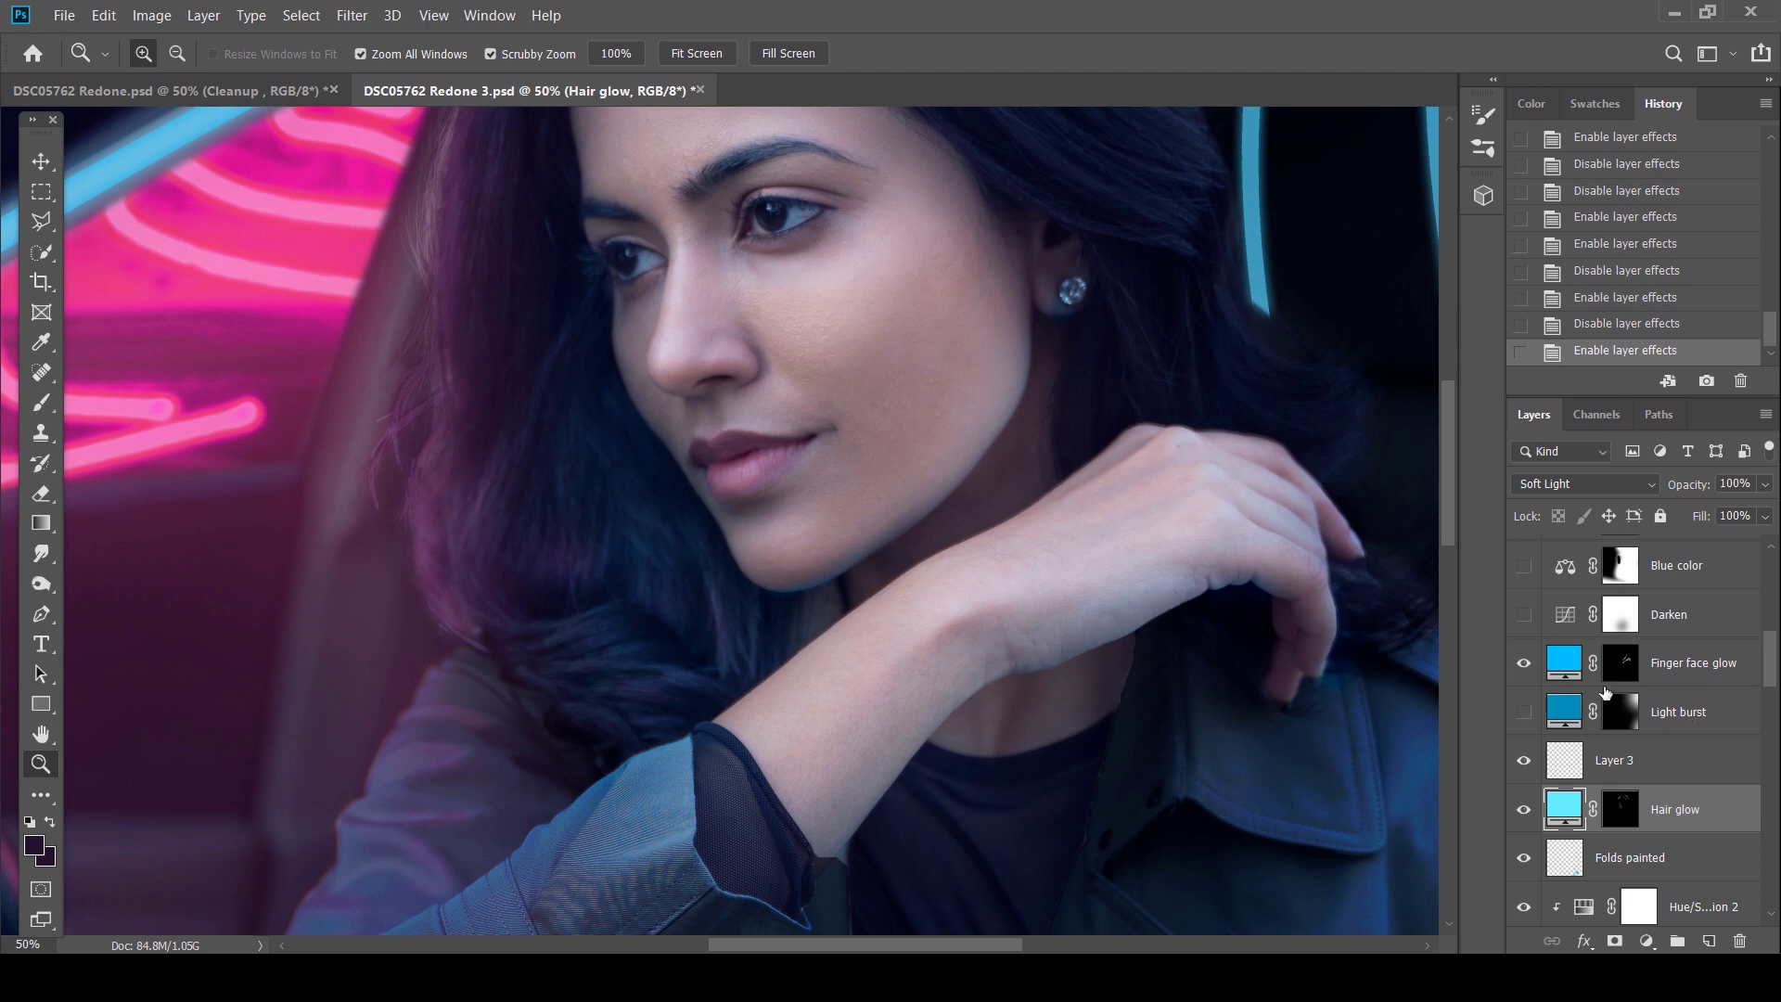
left_click(1558, 664)
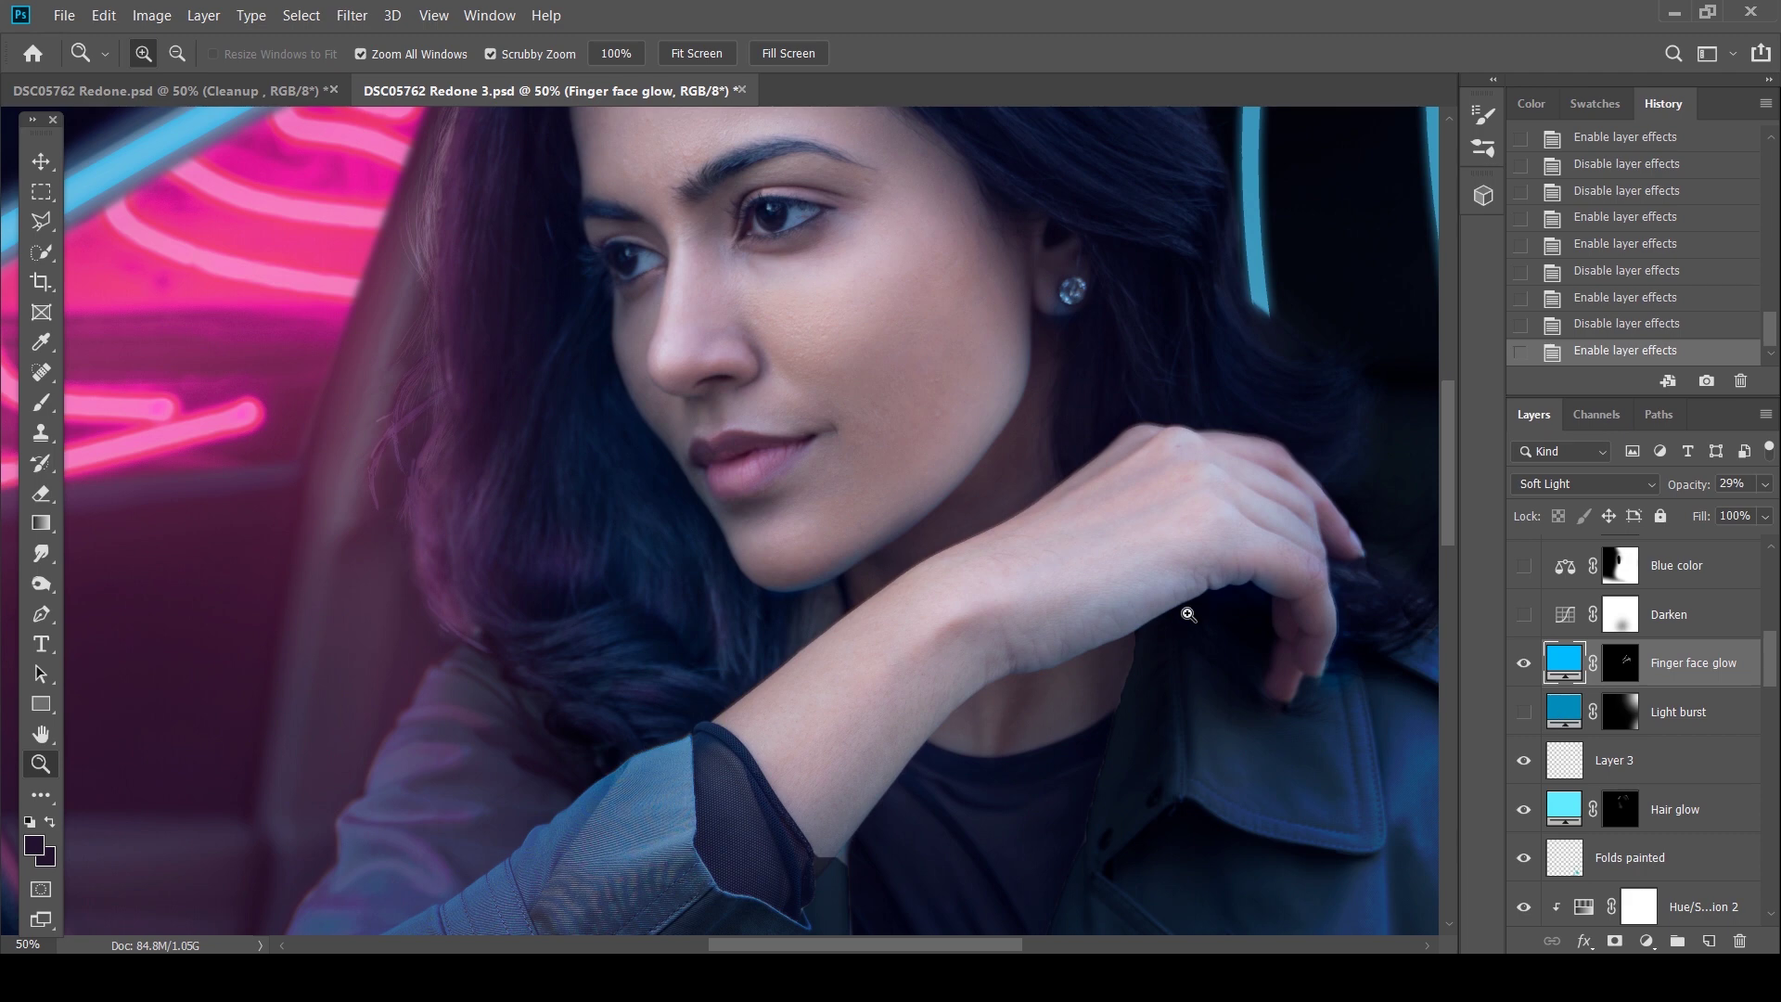
left_click(961, 464, "alt")
left_click(961, 464, "alt")
left_click(961, 464, "alt")
left_click(961, 464, "alt")
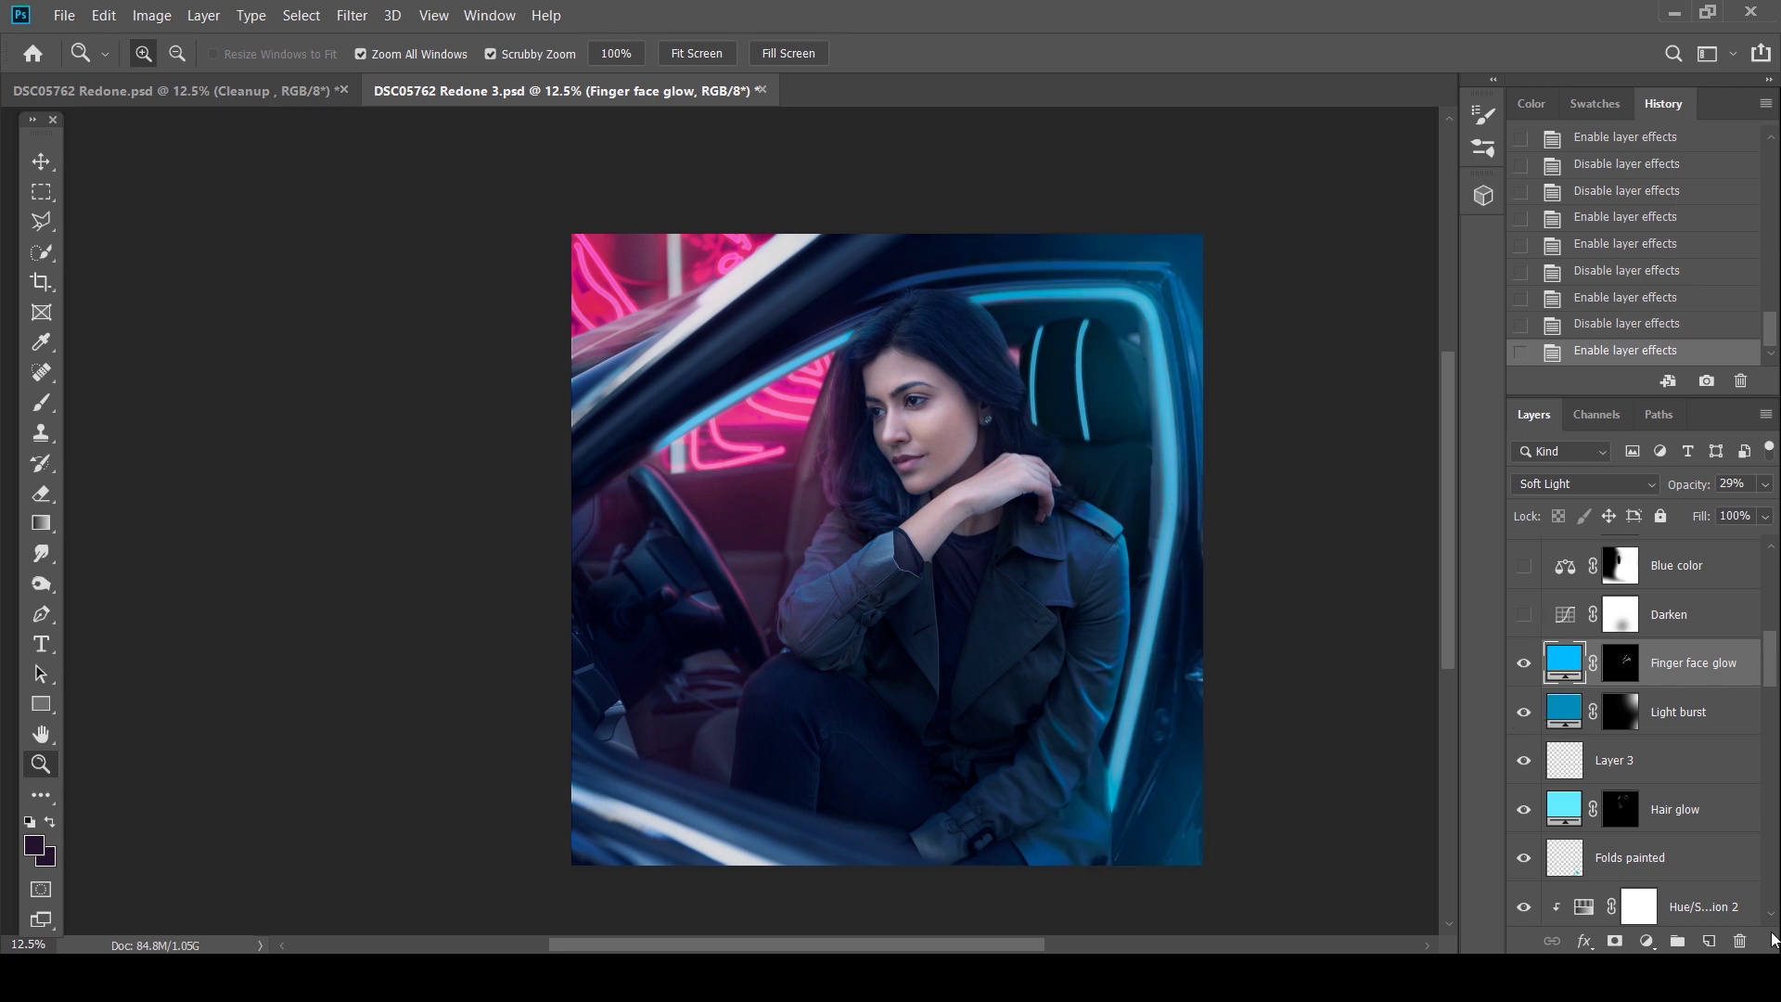
Compare the Darken adjustment off and on, leaving it switched on
scroll(1774, 680, "up", 2)
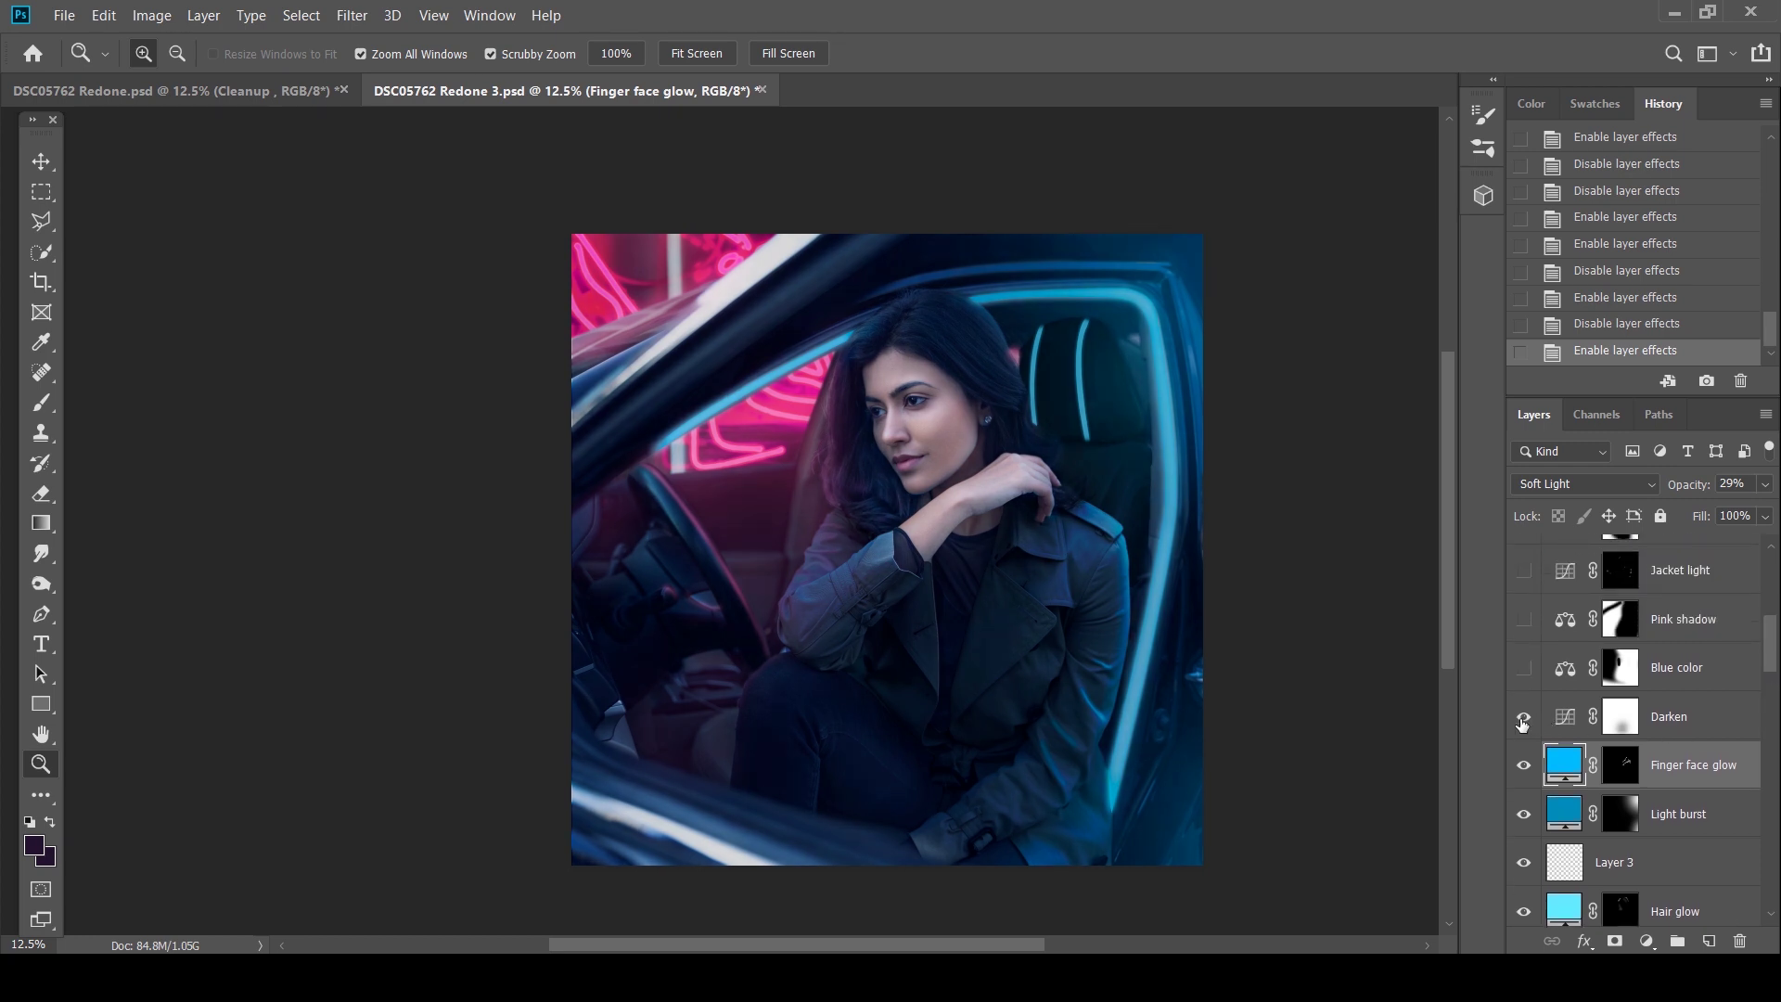
left_click(1523, 722)
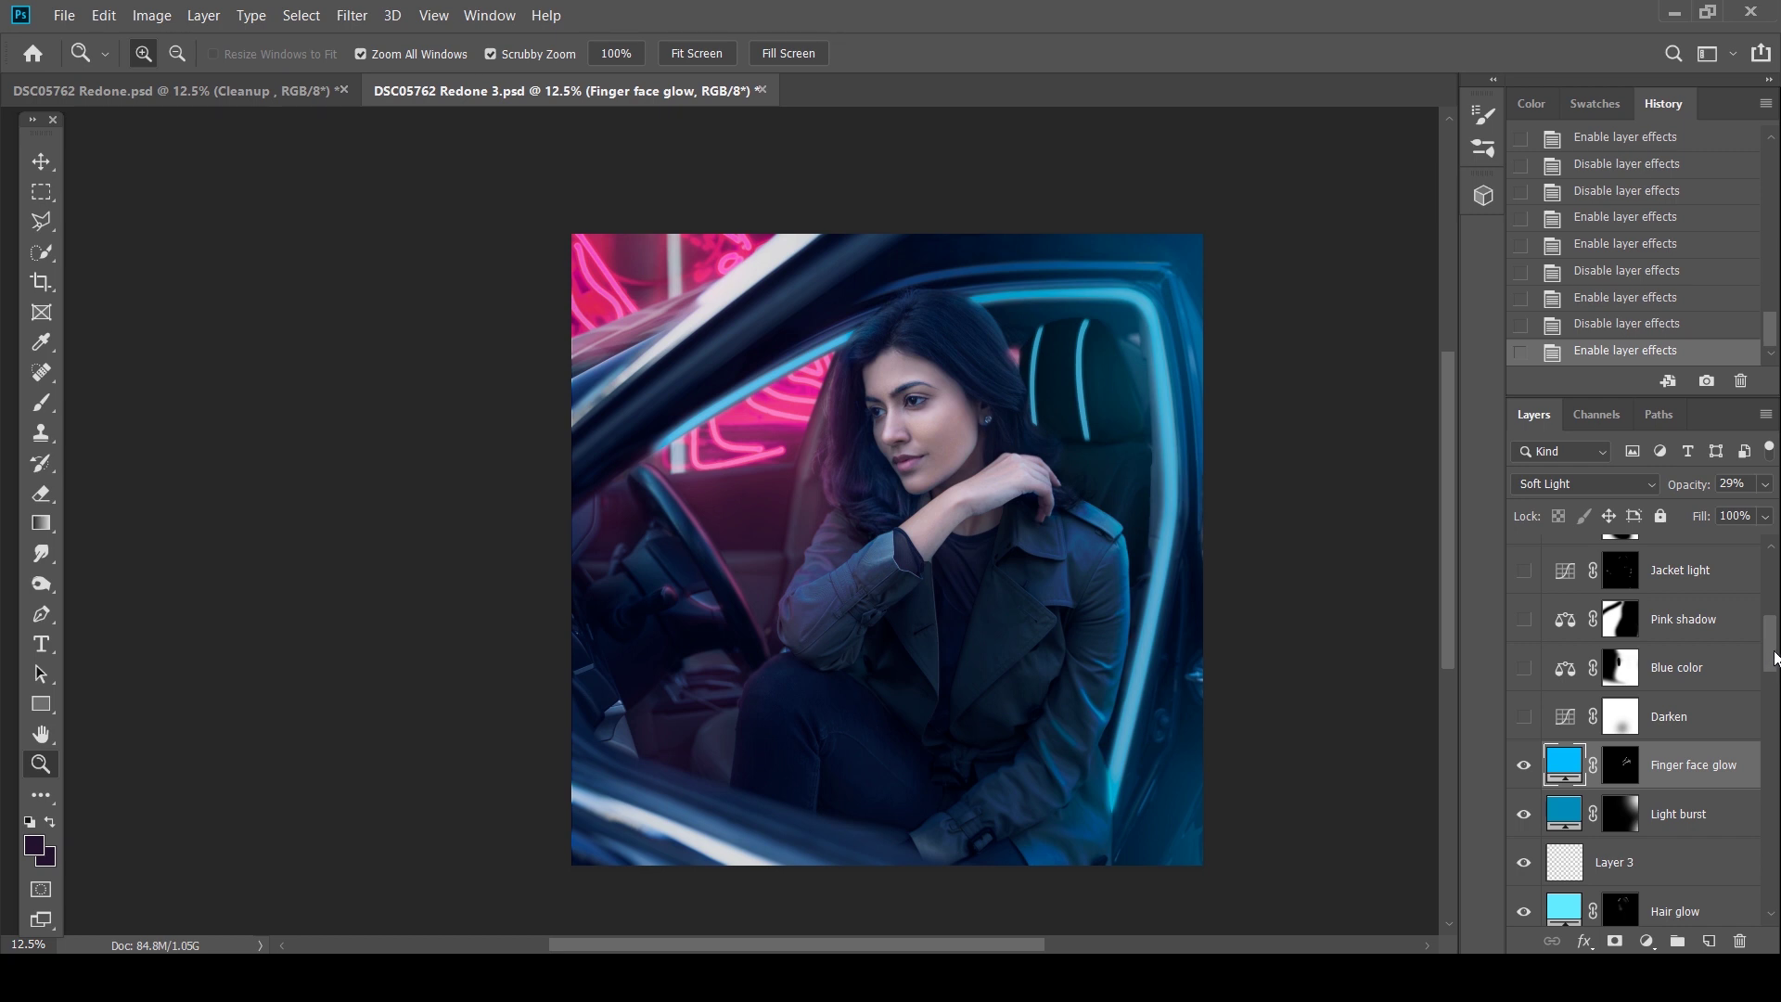
scroll(1774, 651, "up", 2)
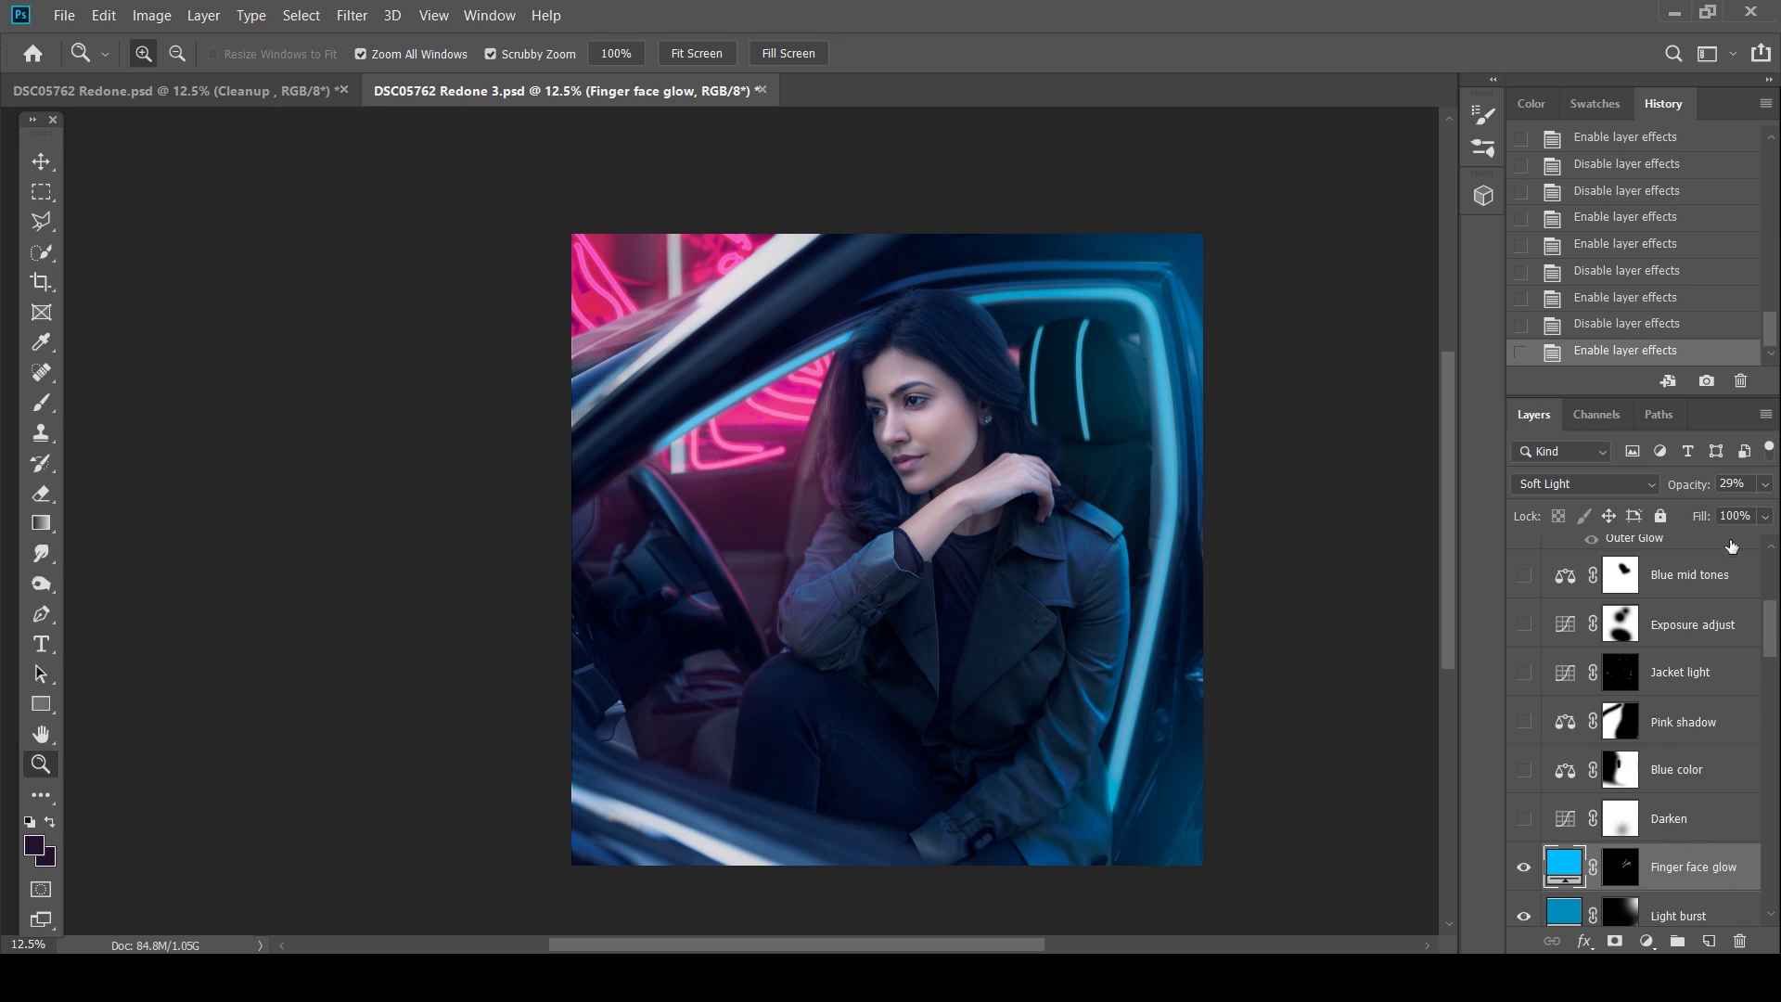
scroll(1577, 743, "down", 2)
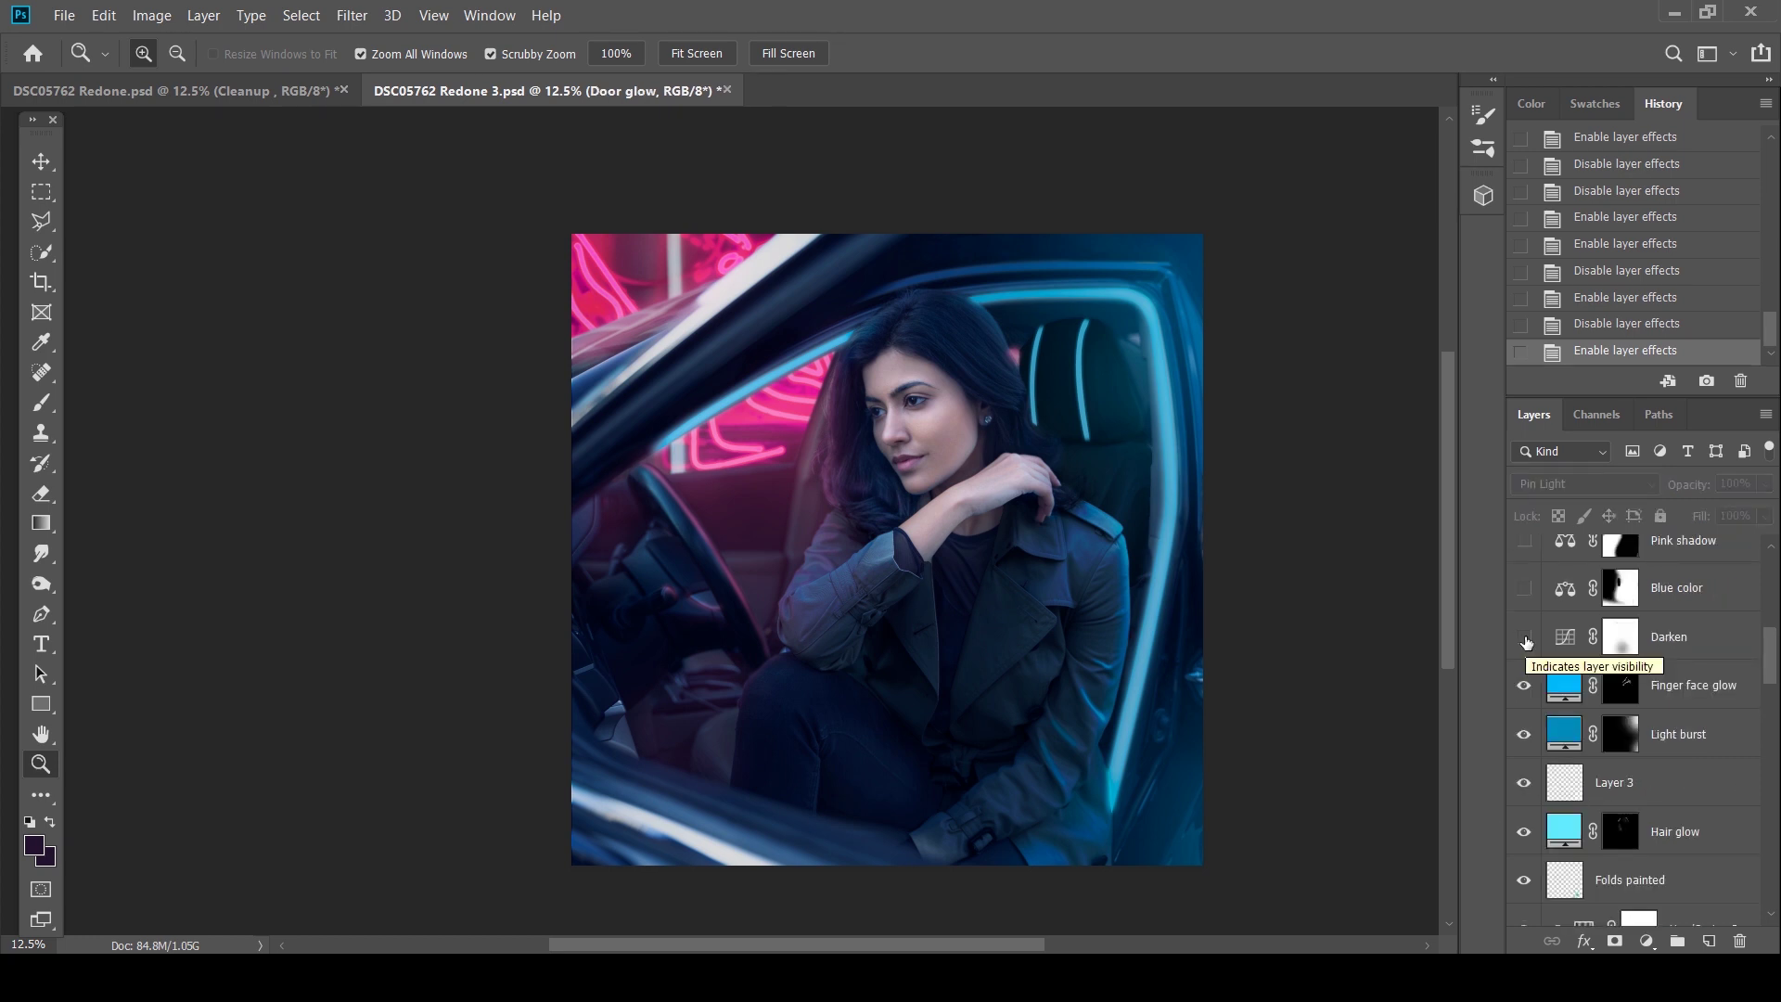
left_click(1524, 638)
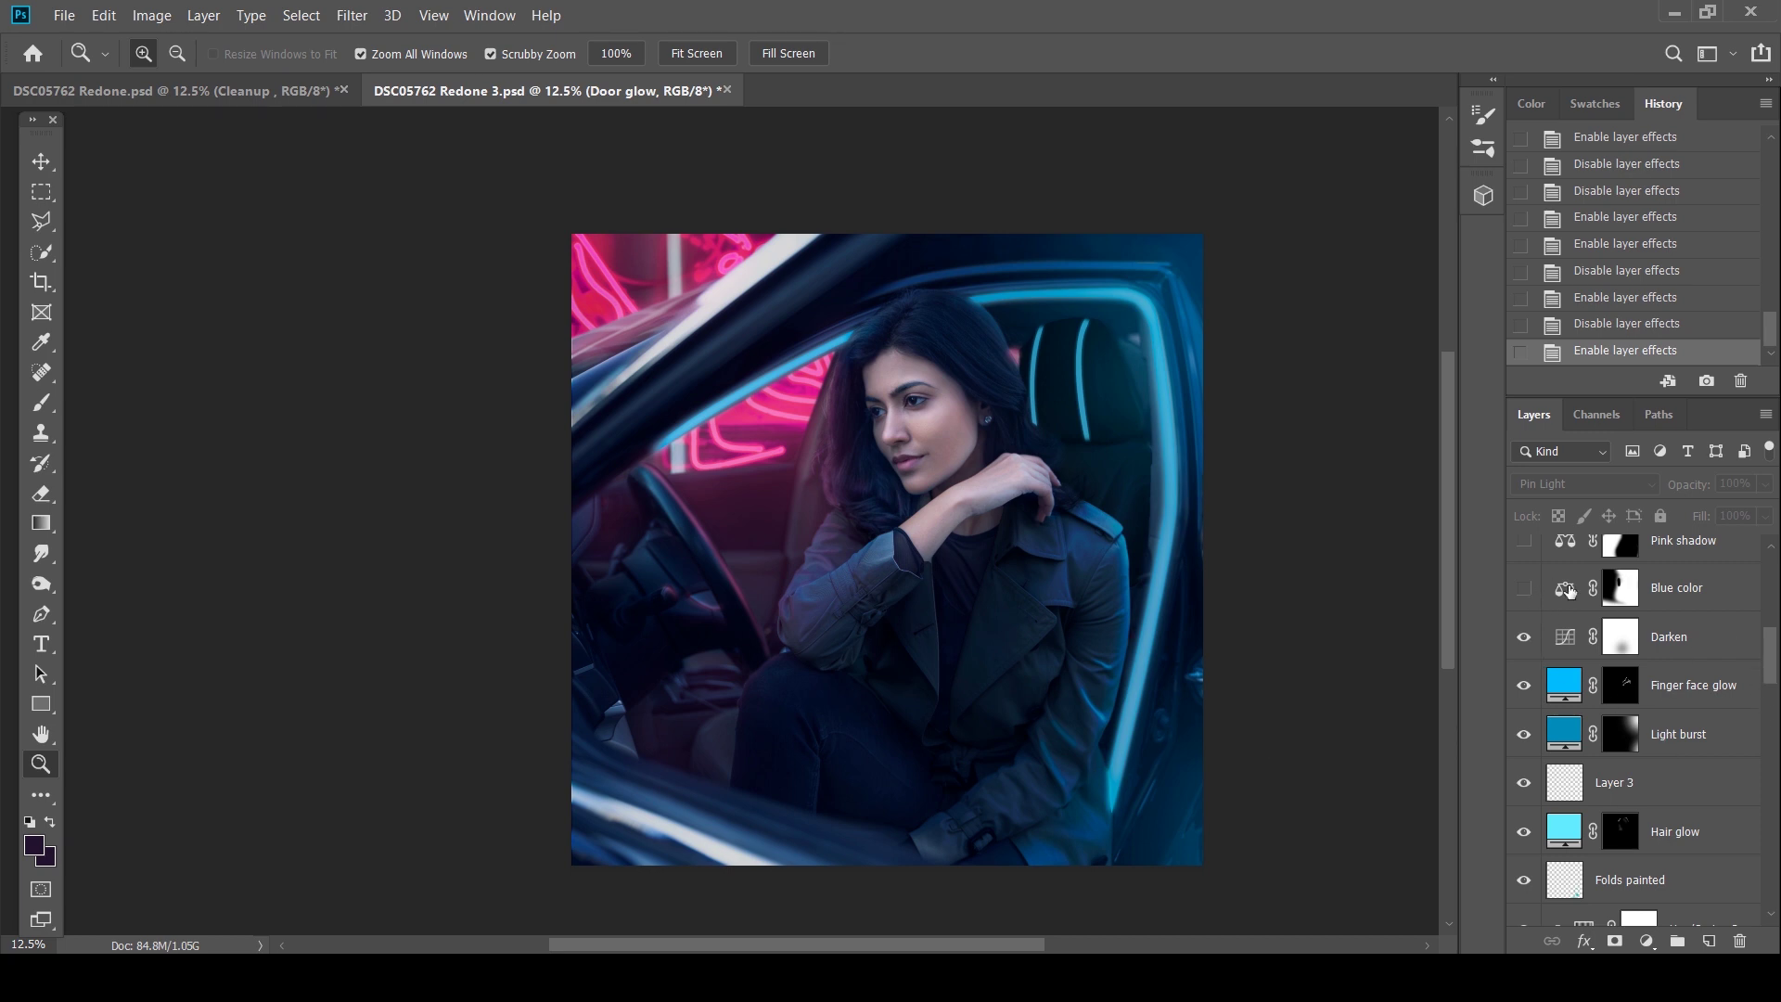
Review the Blue color Color Balance (Midtones −13 cyan, +11 blue) and turn it on
double_click(1566, 588)
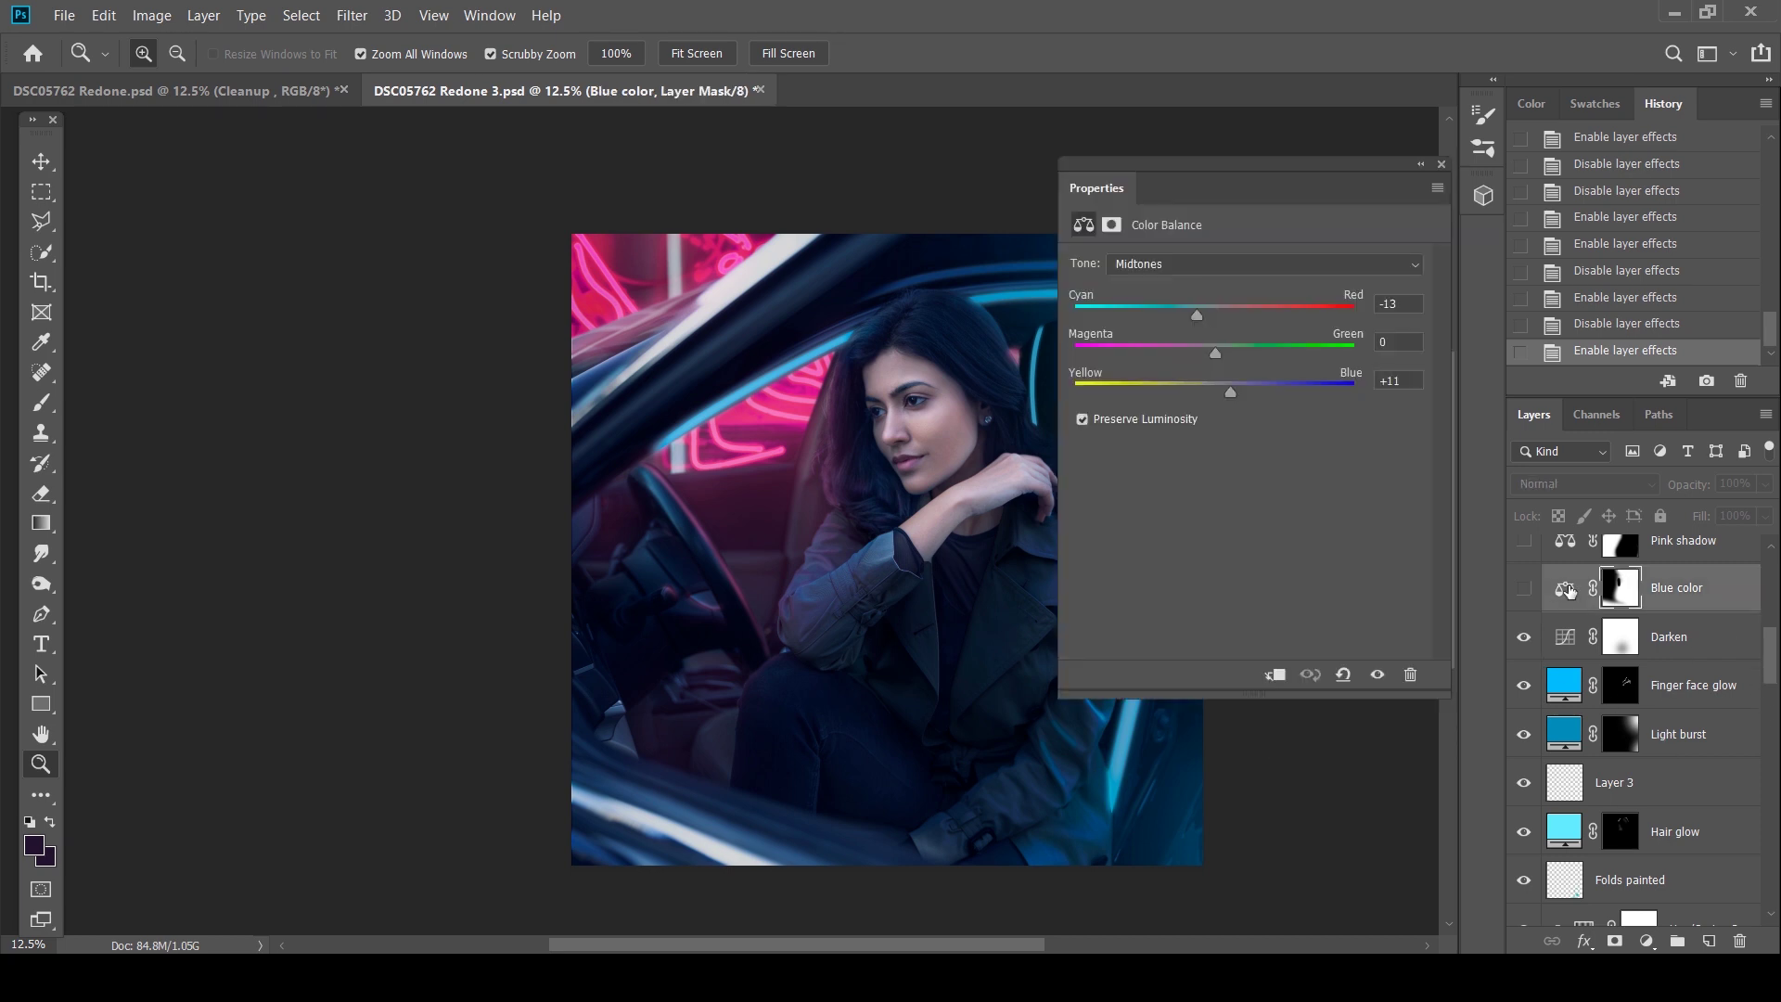
left_click(1441, 164)
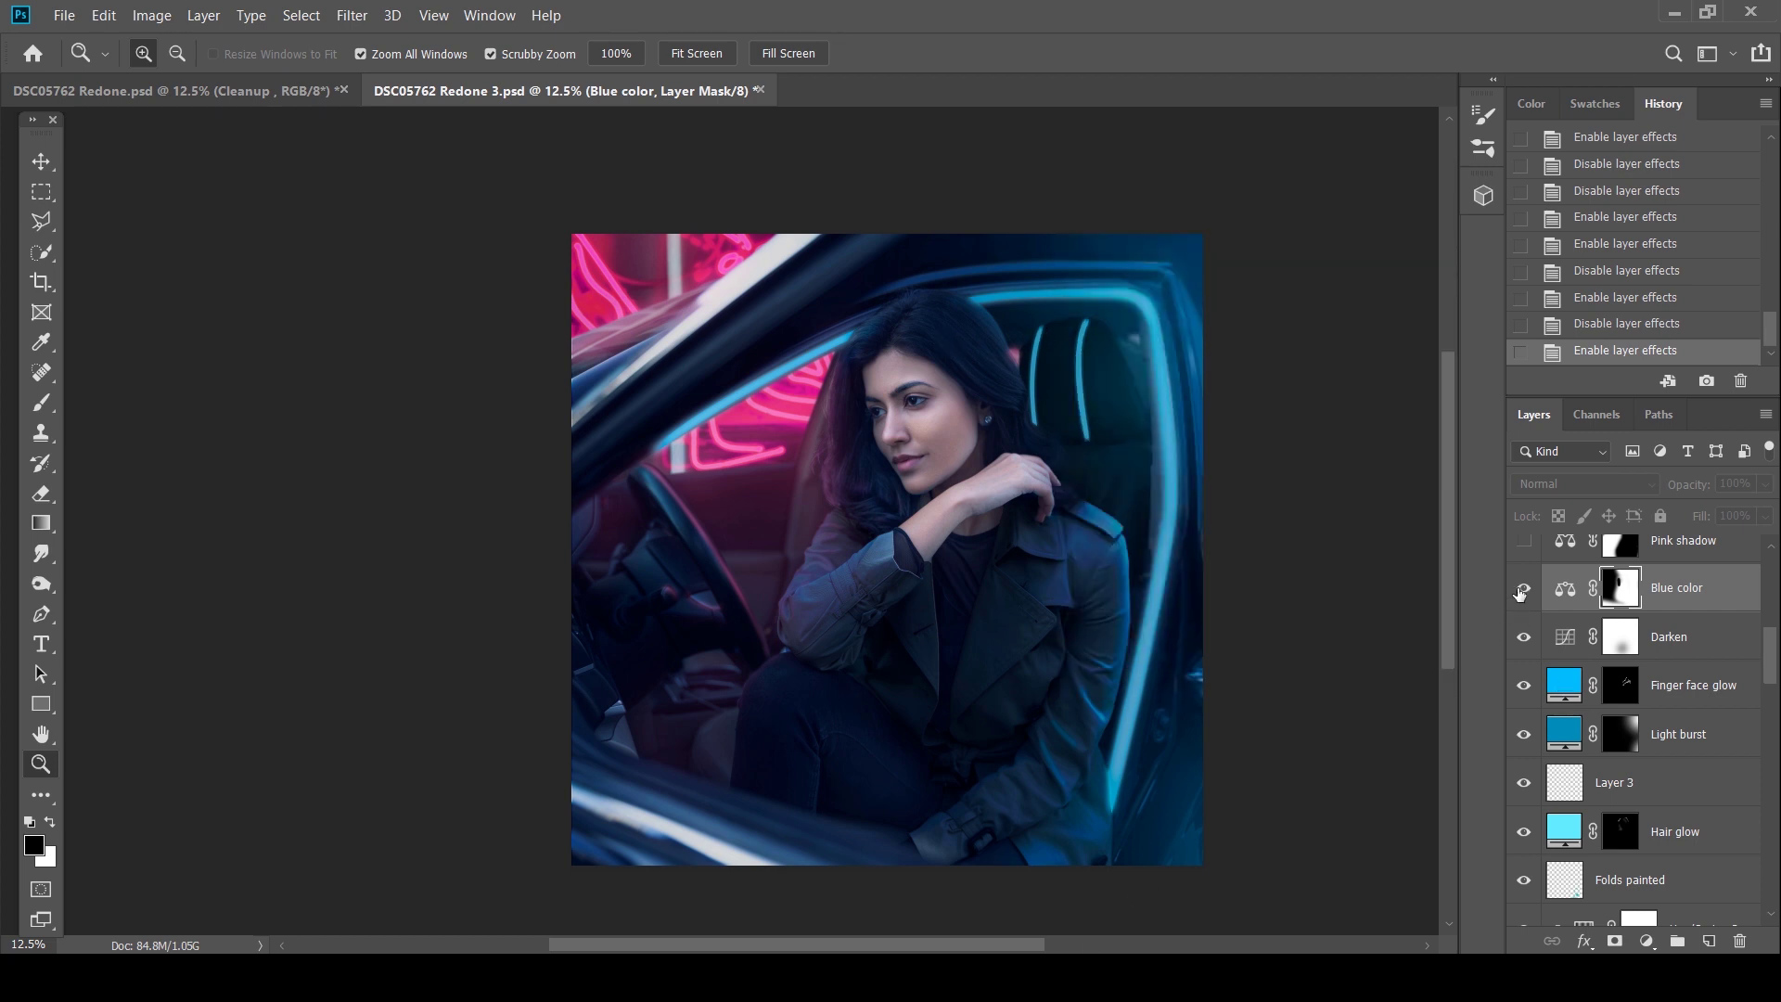
left_click(1523, 588)
left_click_drag(1773, 668, 1772, 655)
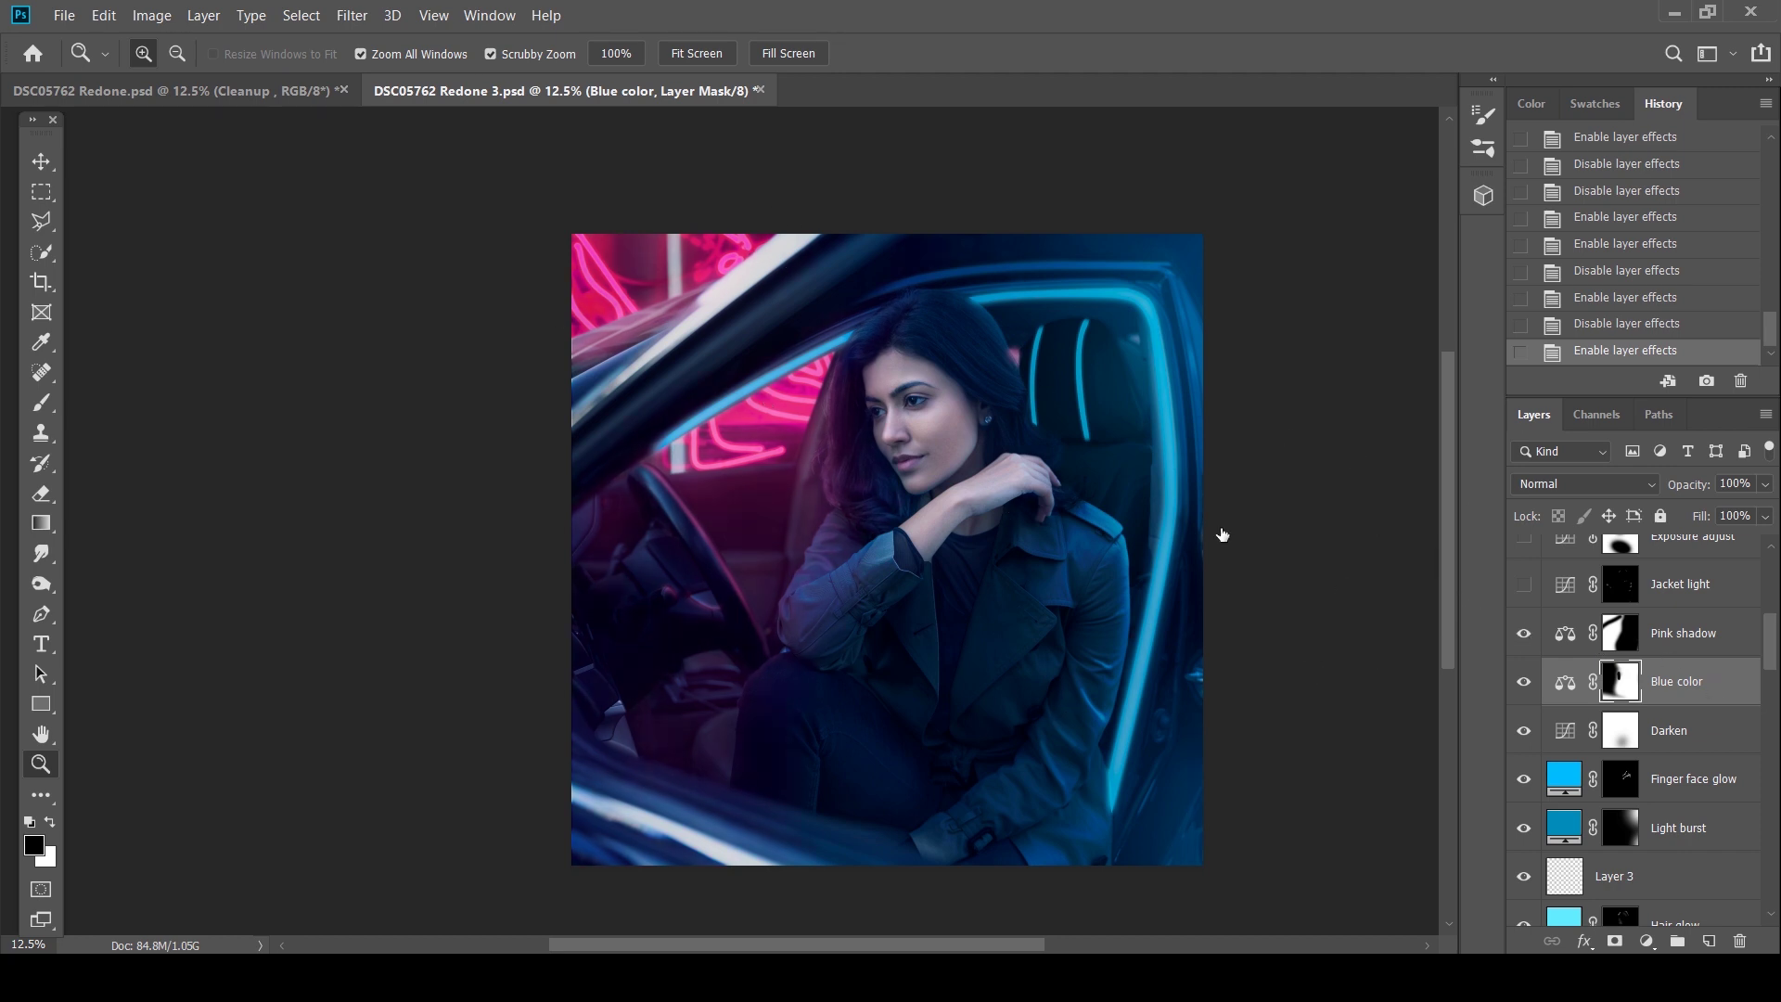
Check the Shadows tone values of the Pink shadow Color Balance
double_click(1565, 633)
left_click(1272, 265)
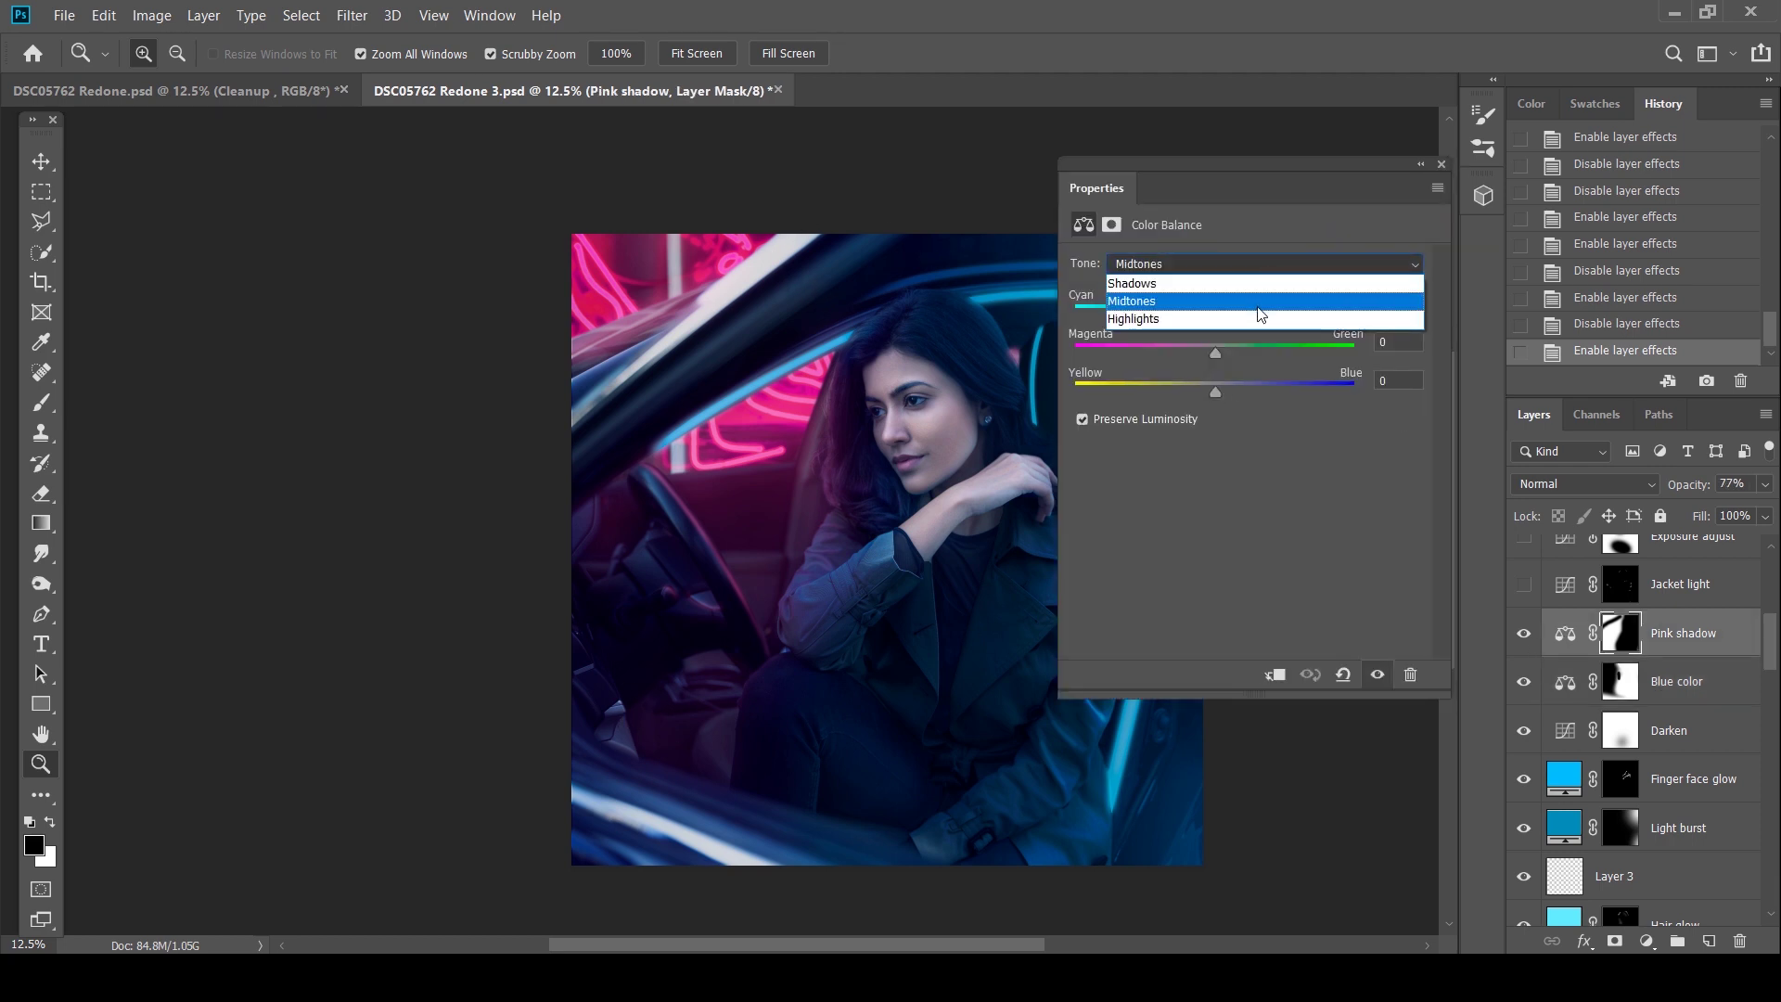
left_click(1197, 285)
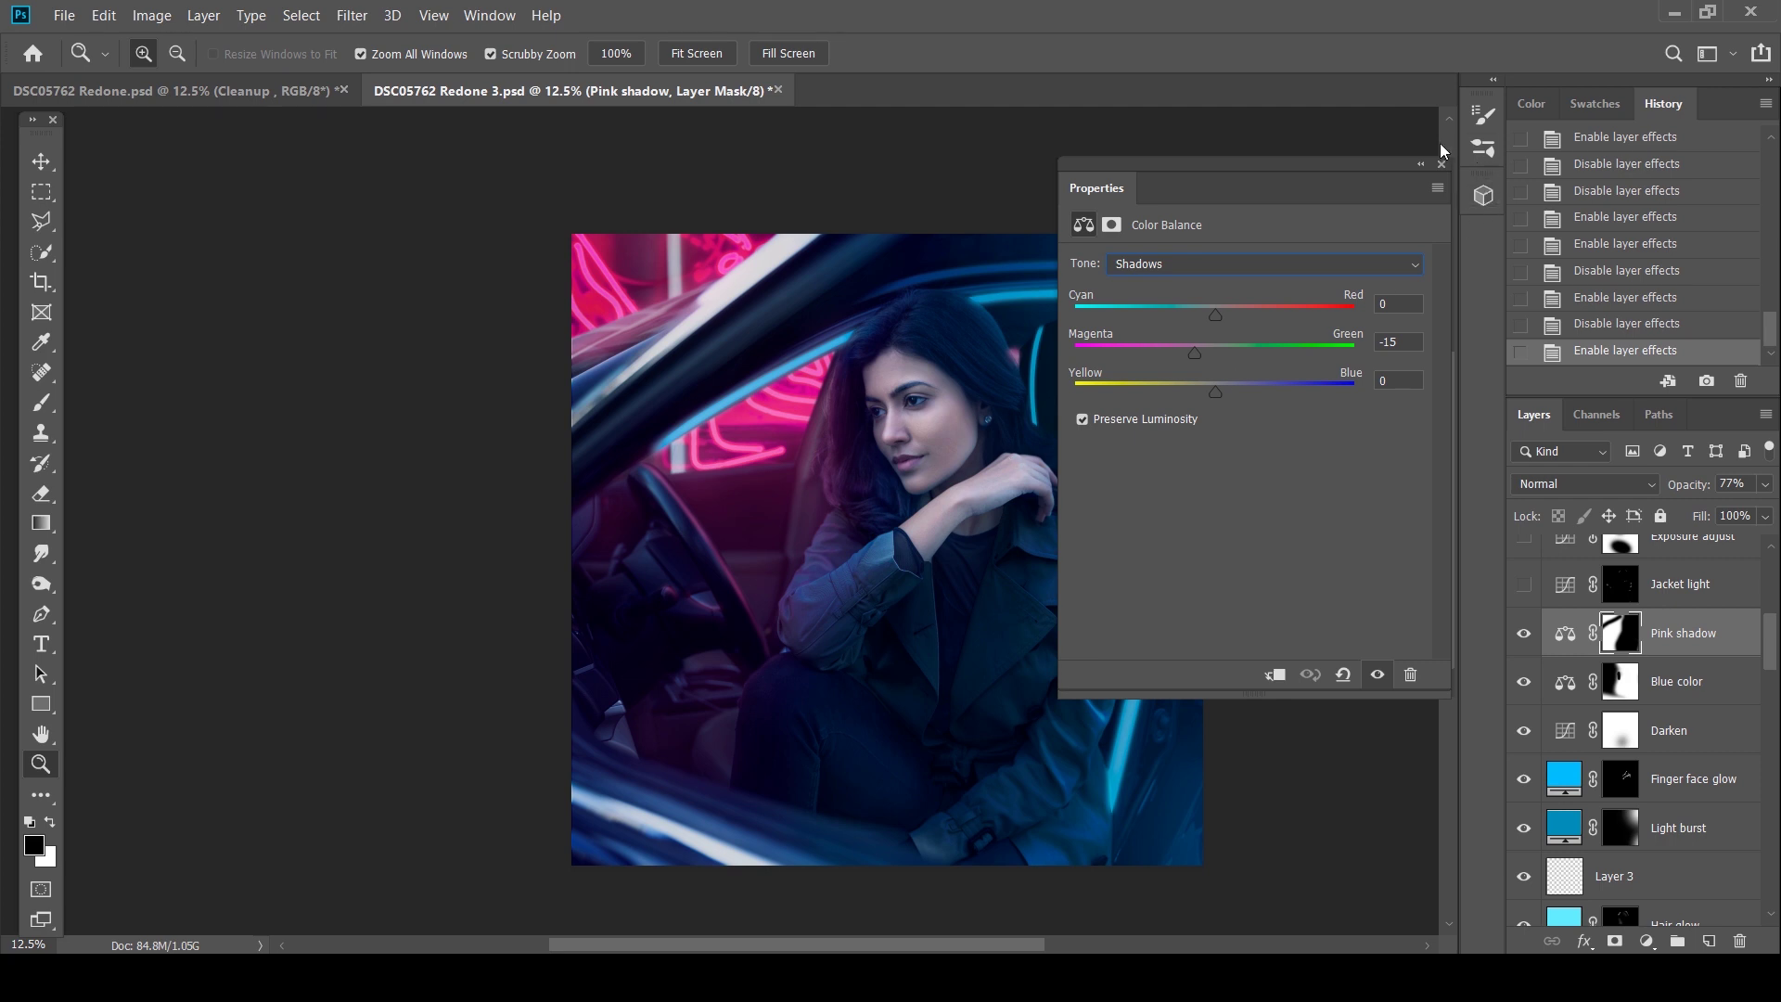
left_click(1442, 167)
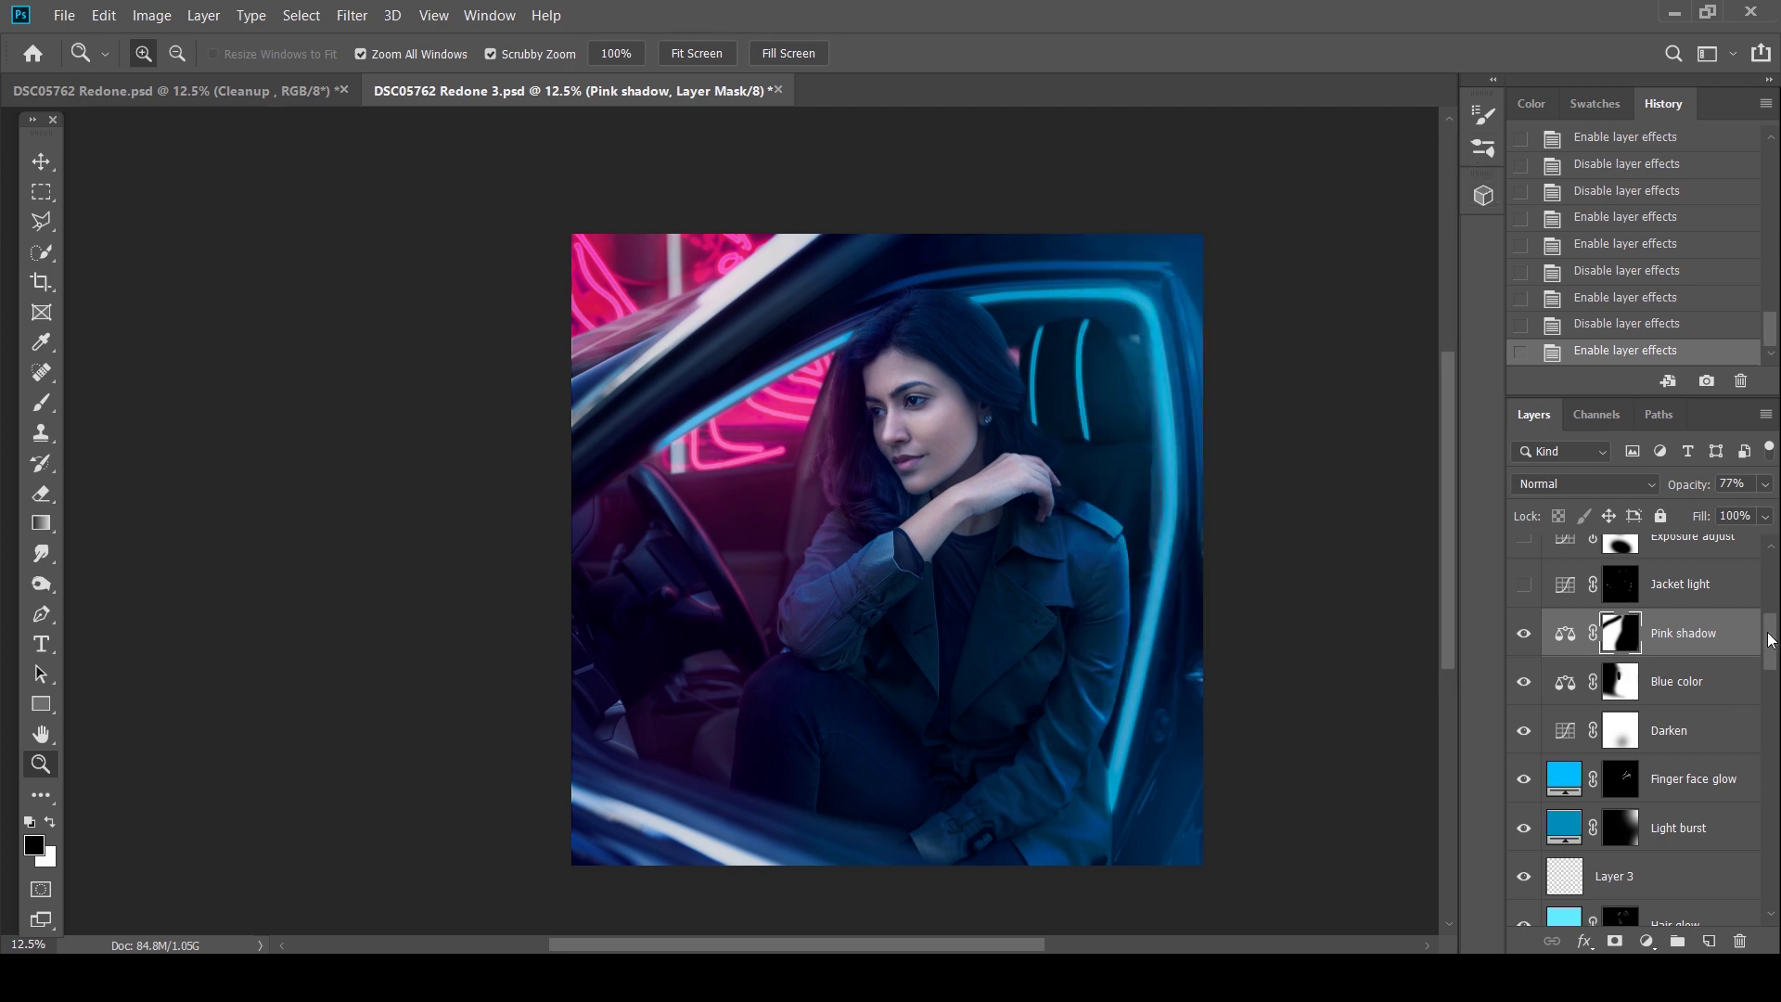
Turn on Jacket light and compare Exposure adjust off and on
scroll(1771, 630, "up", 2)
left_click(1519, 673)
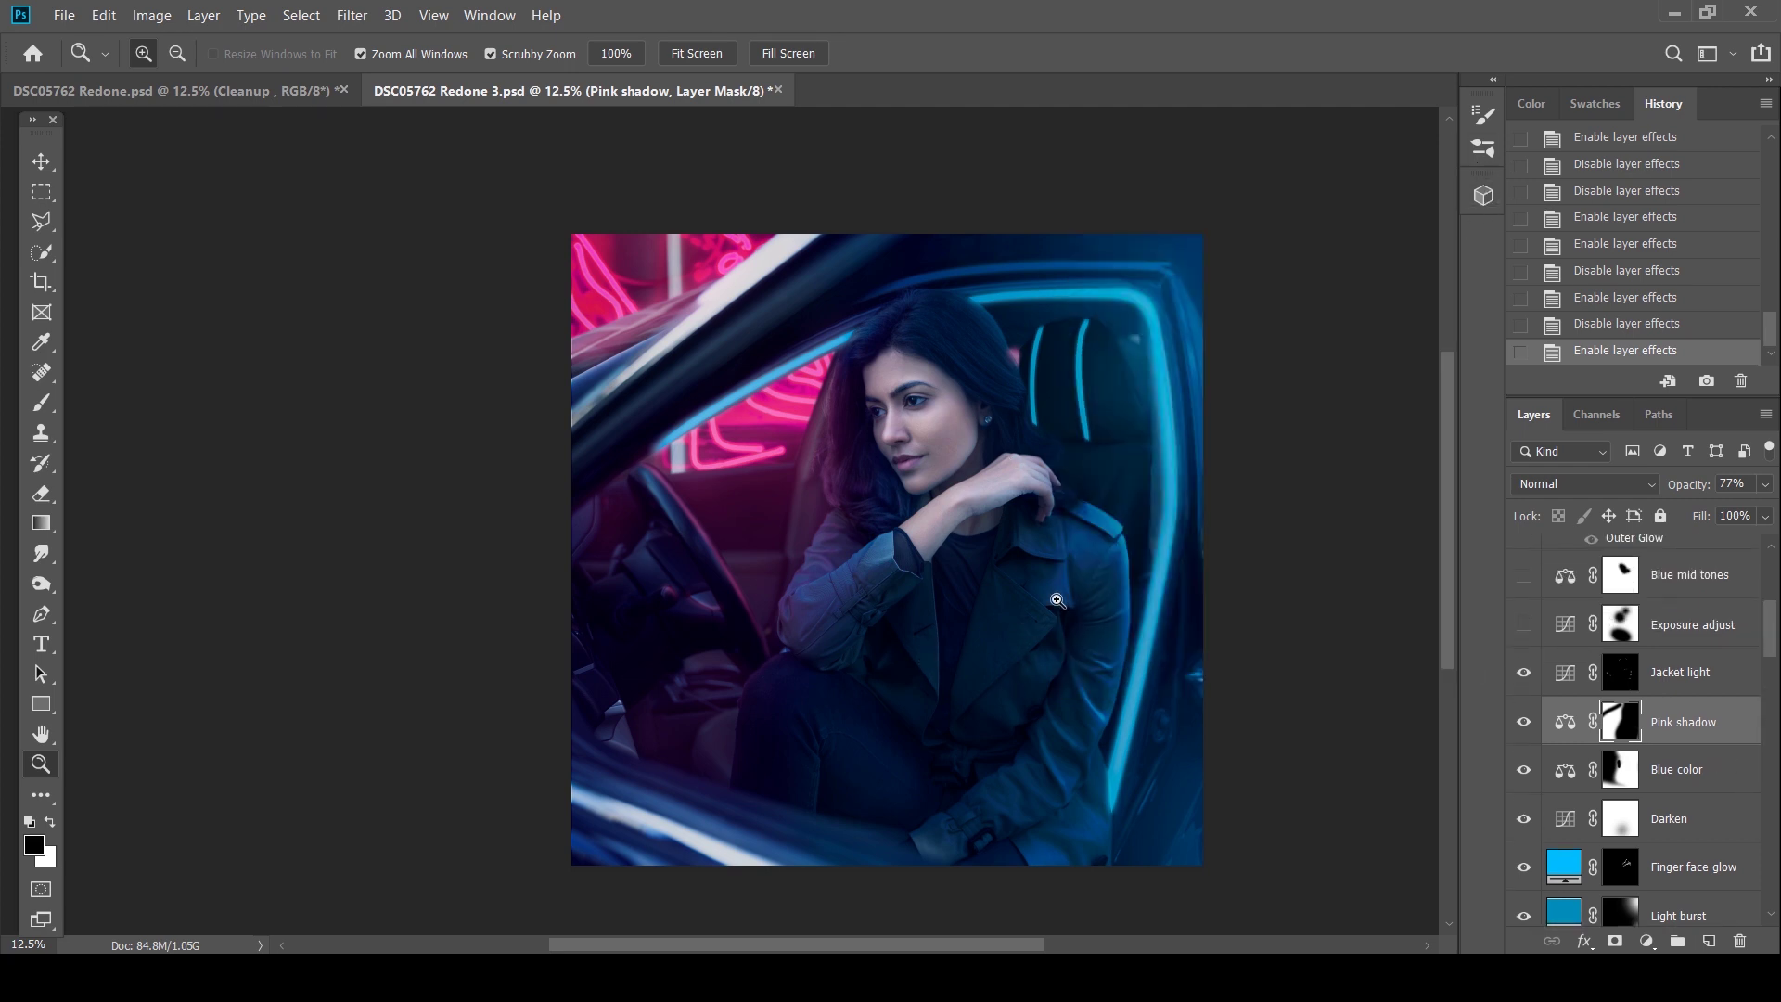
left_click(1525, 673)
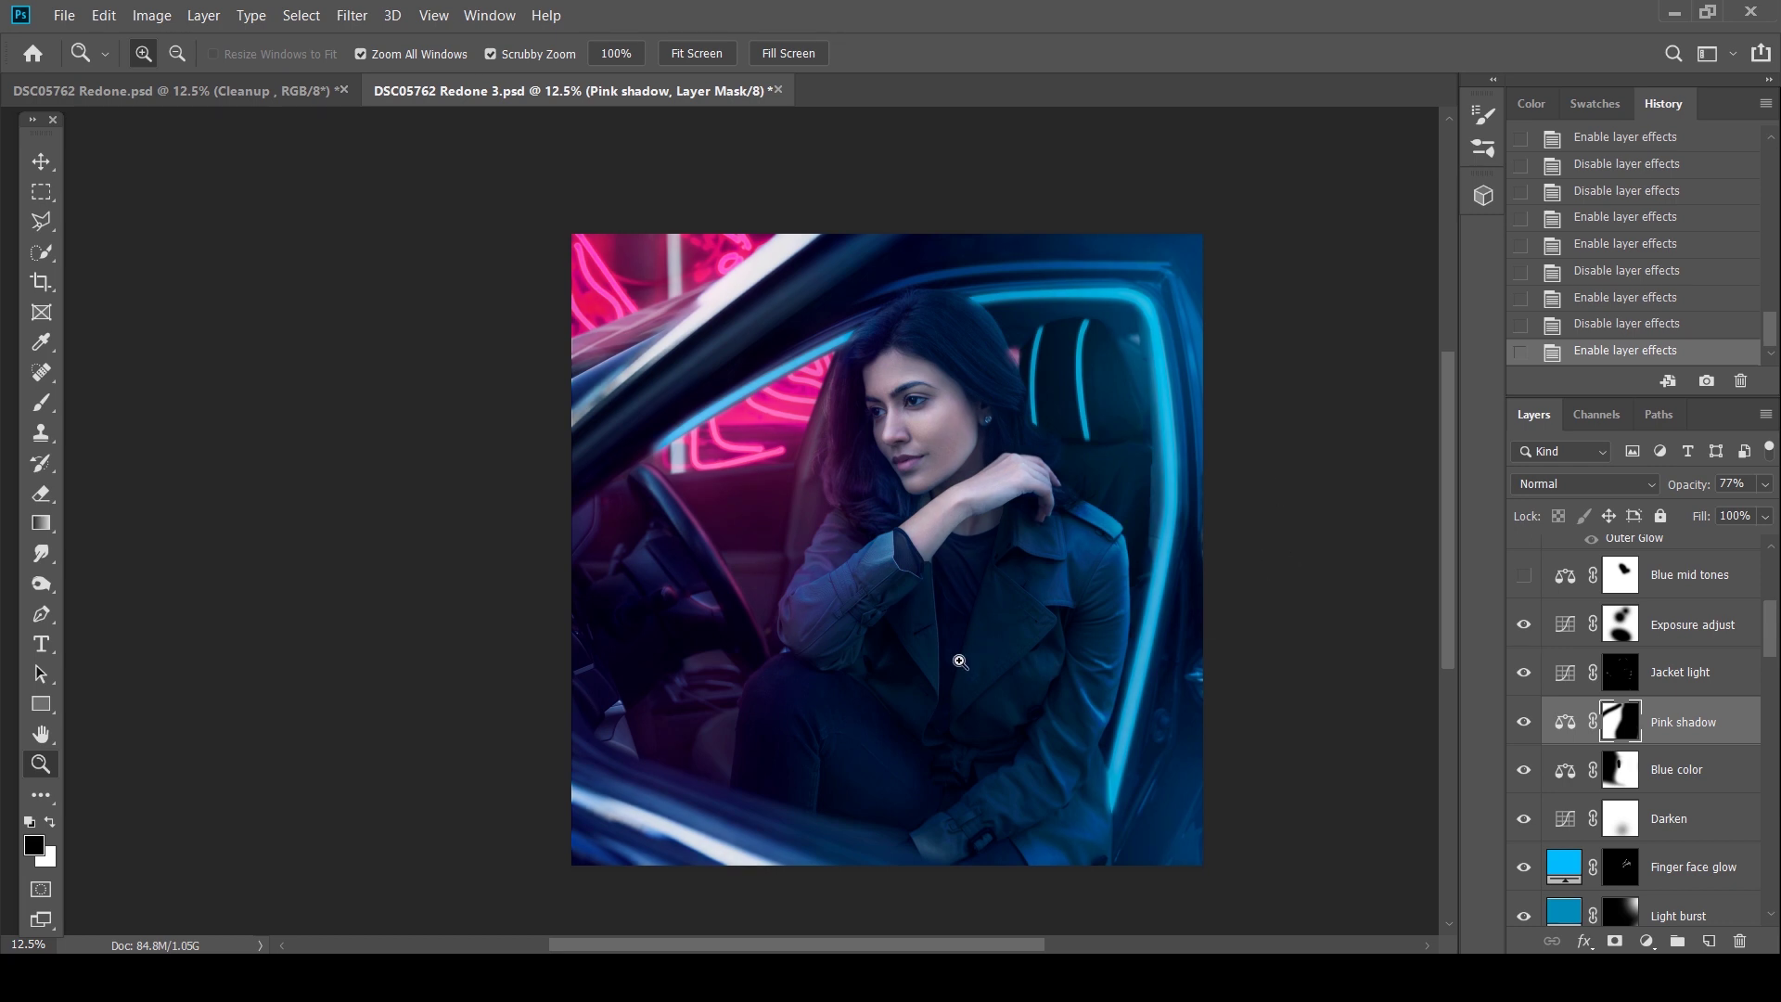
left_click(1523, 626)
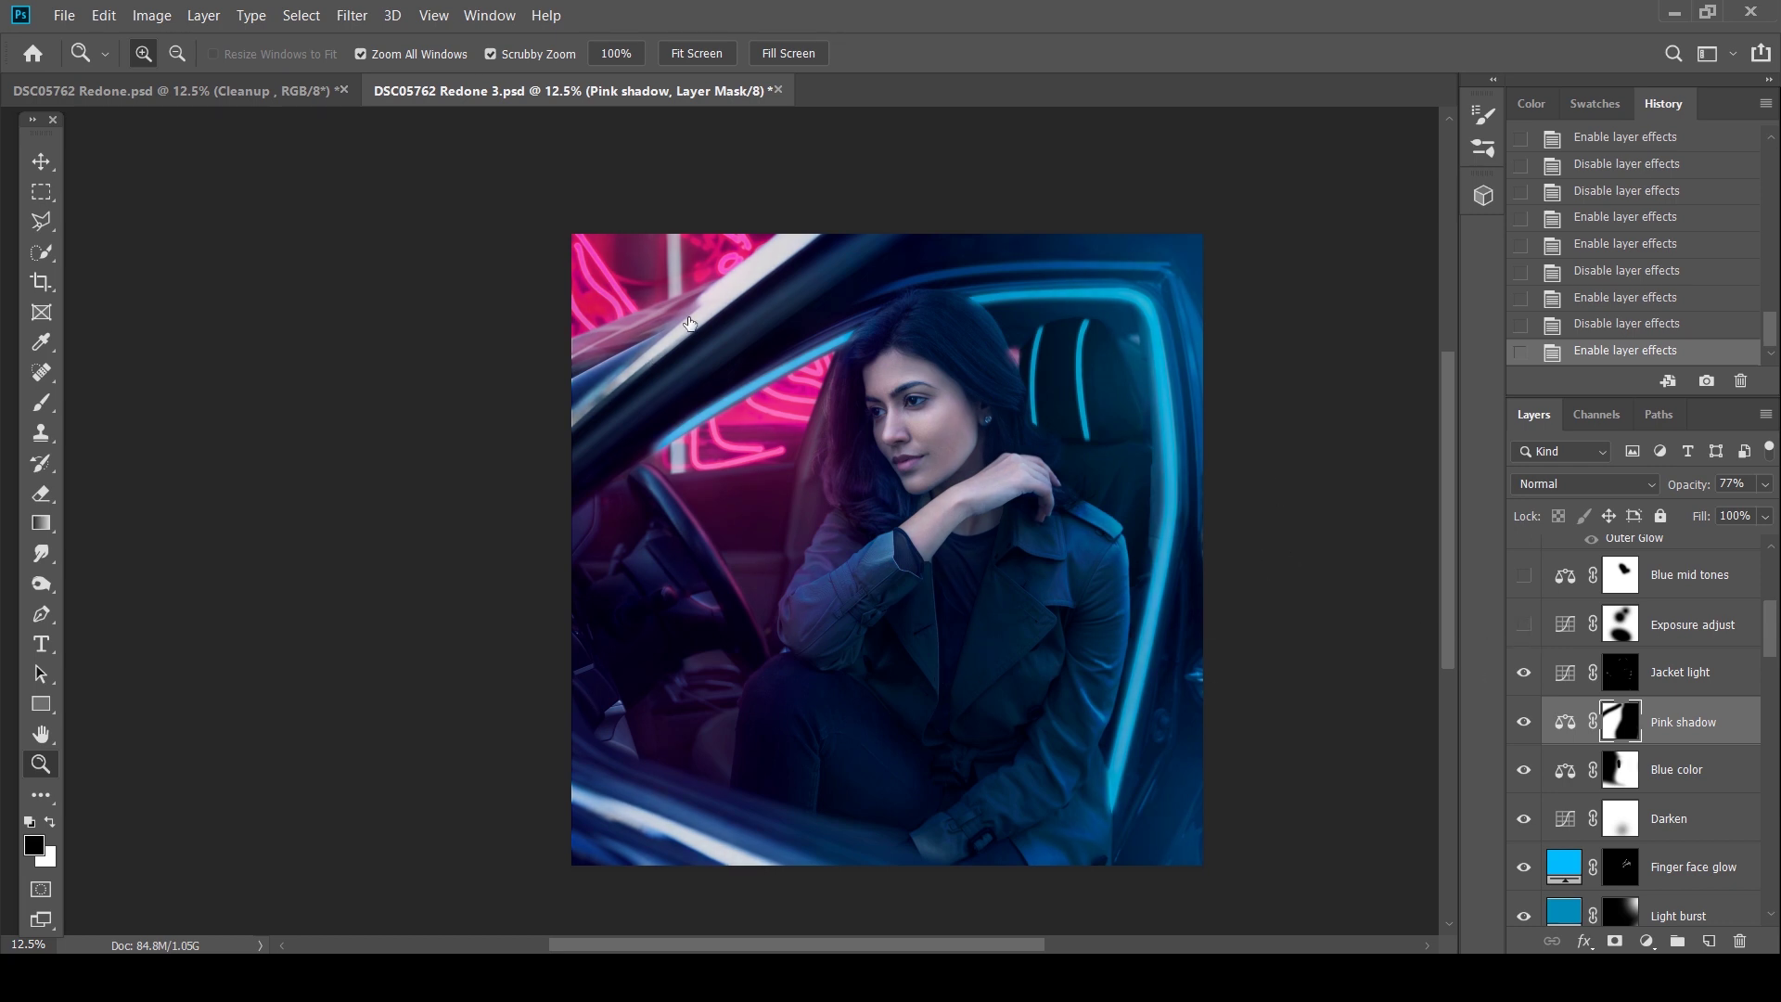
left_click(1523, 626)
scroll(1774, 642, "up", 1)
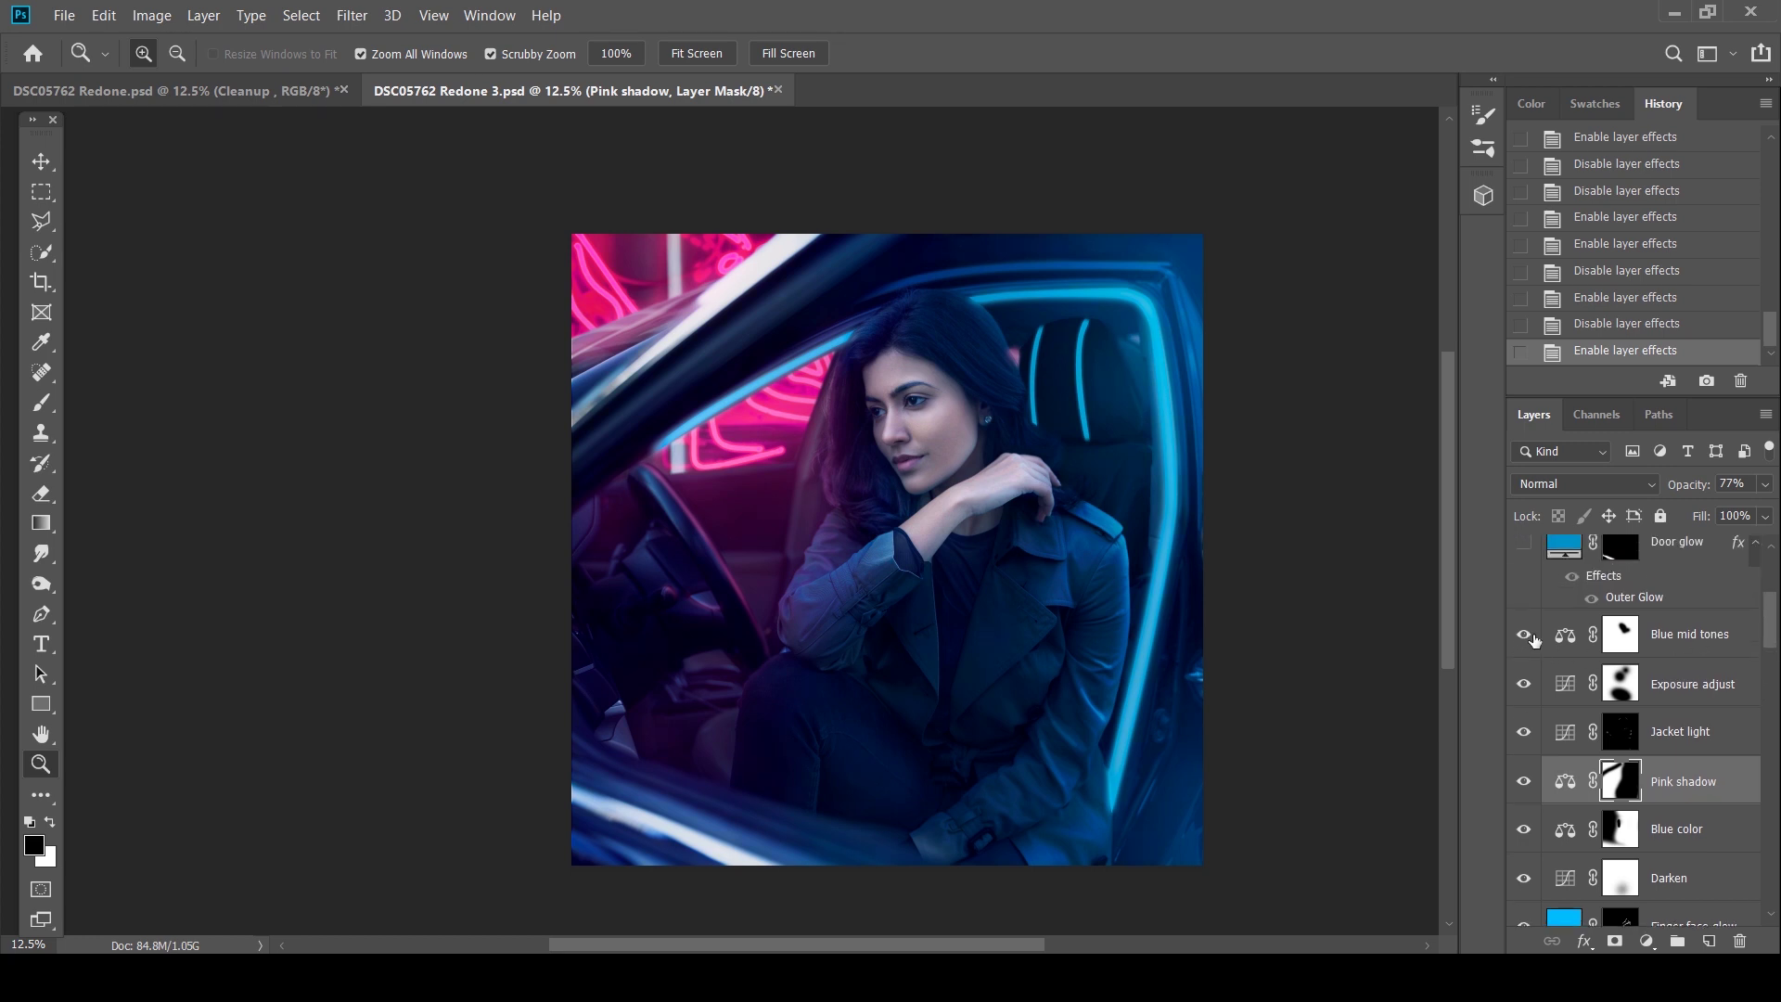
Review the Blue mid tones Color Balance, which adds +11 blue to the midtones
double_click(1565, 640)
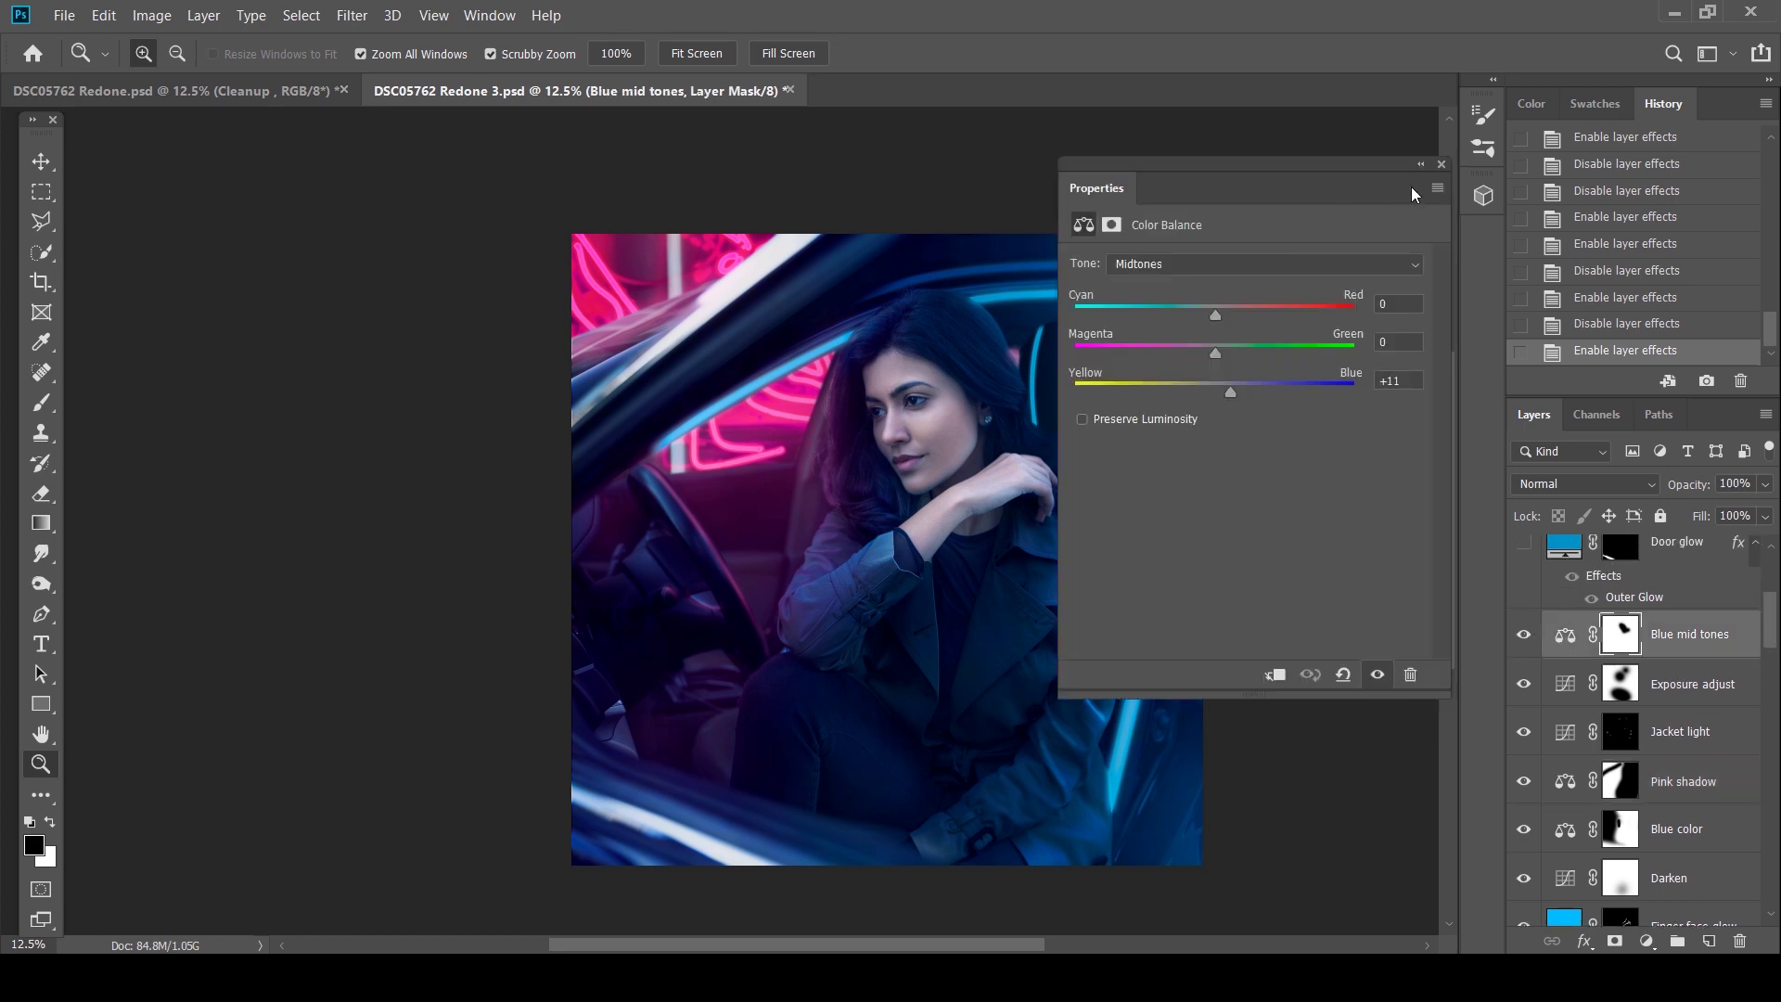
left_click(1441, 165)
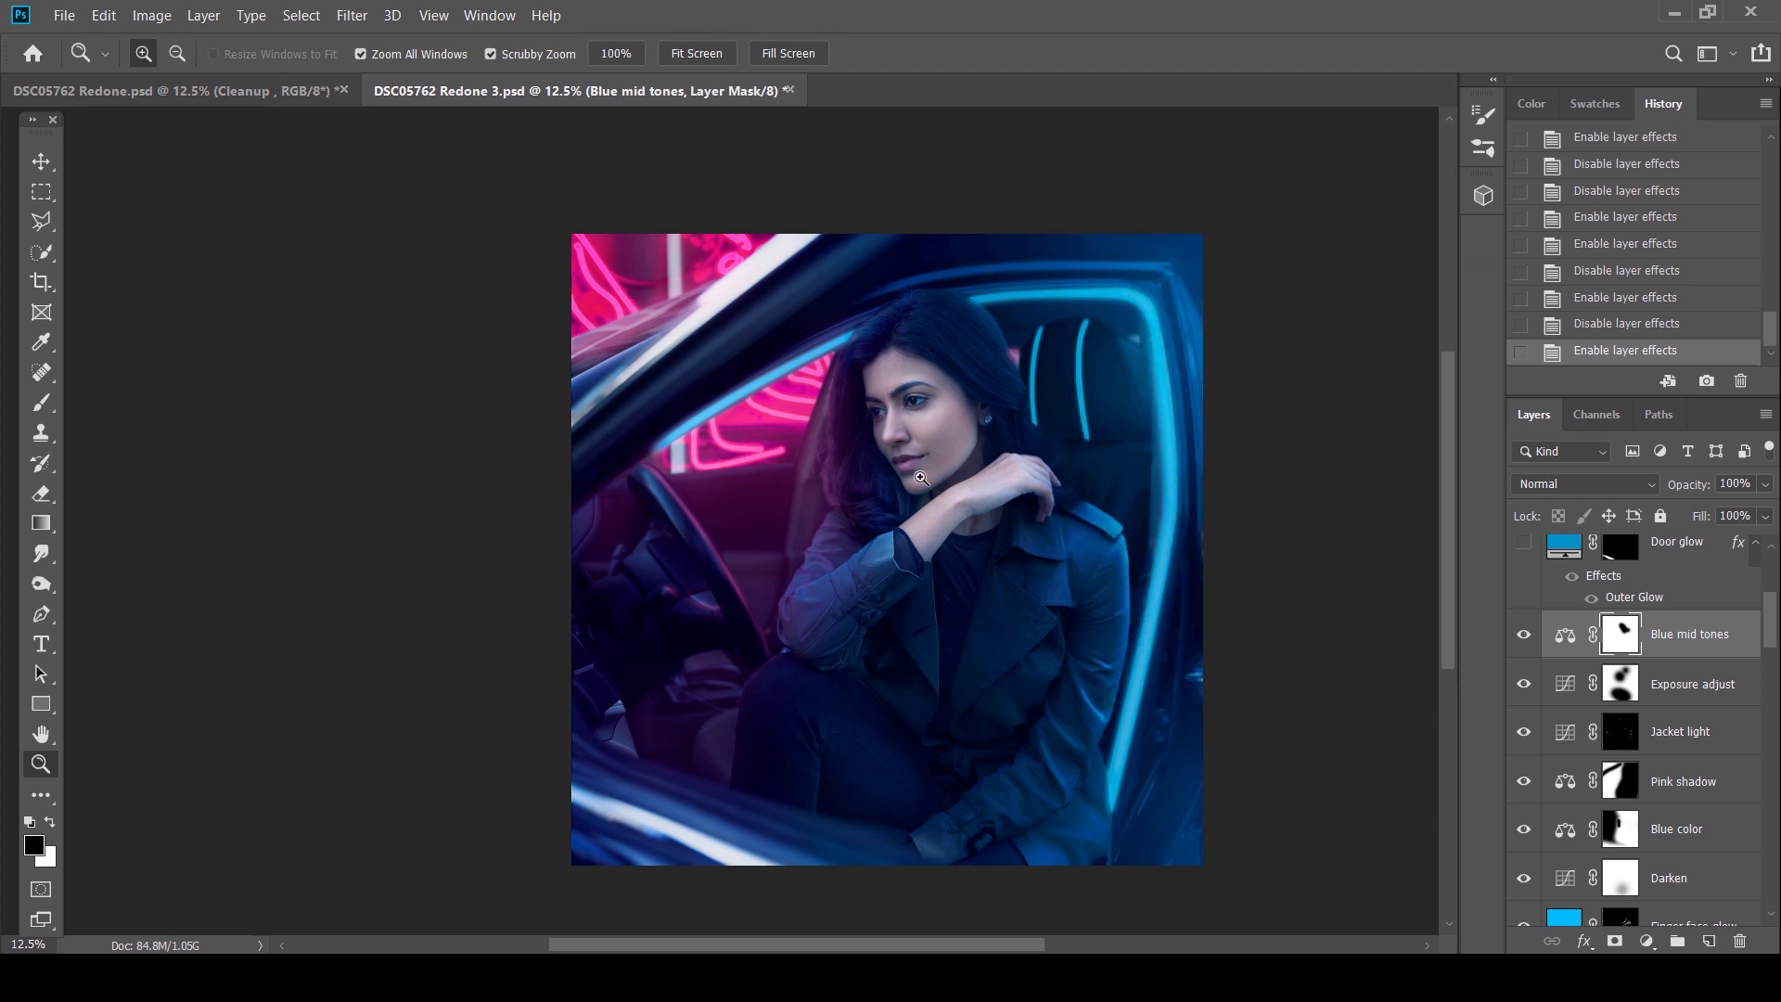
scroll(1774, 622, "up", 3)
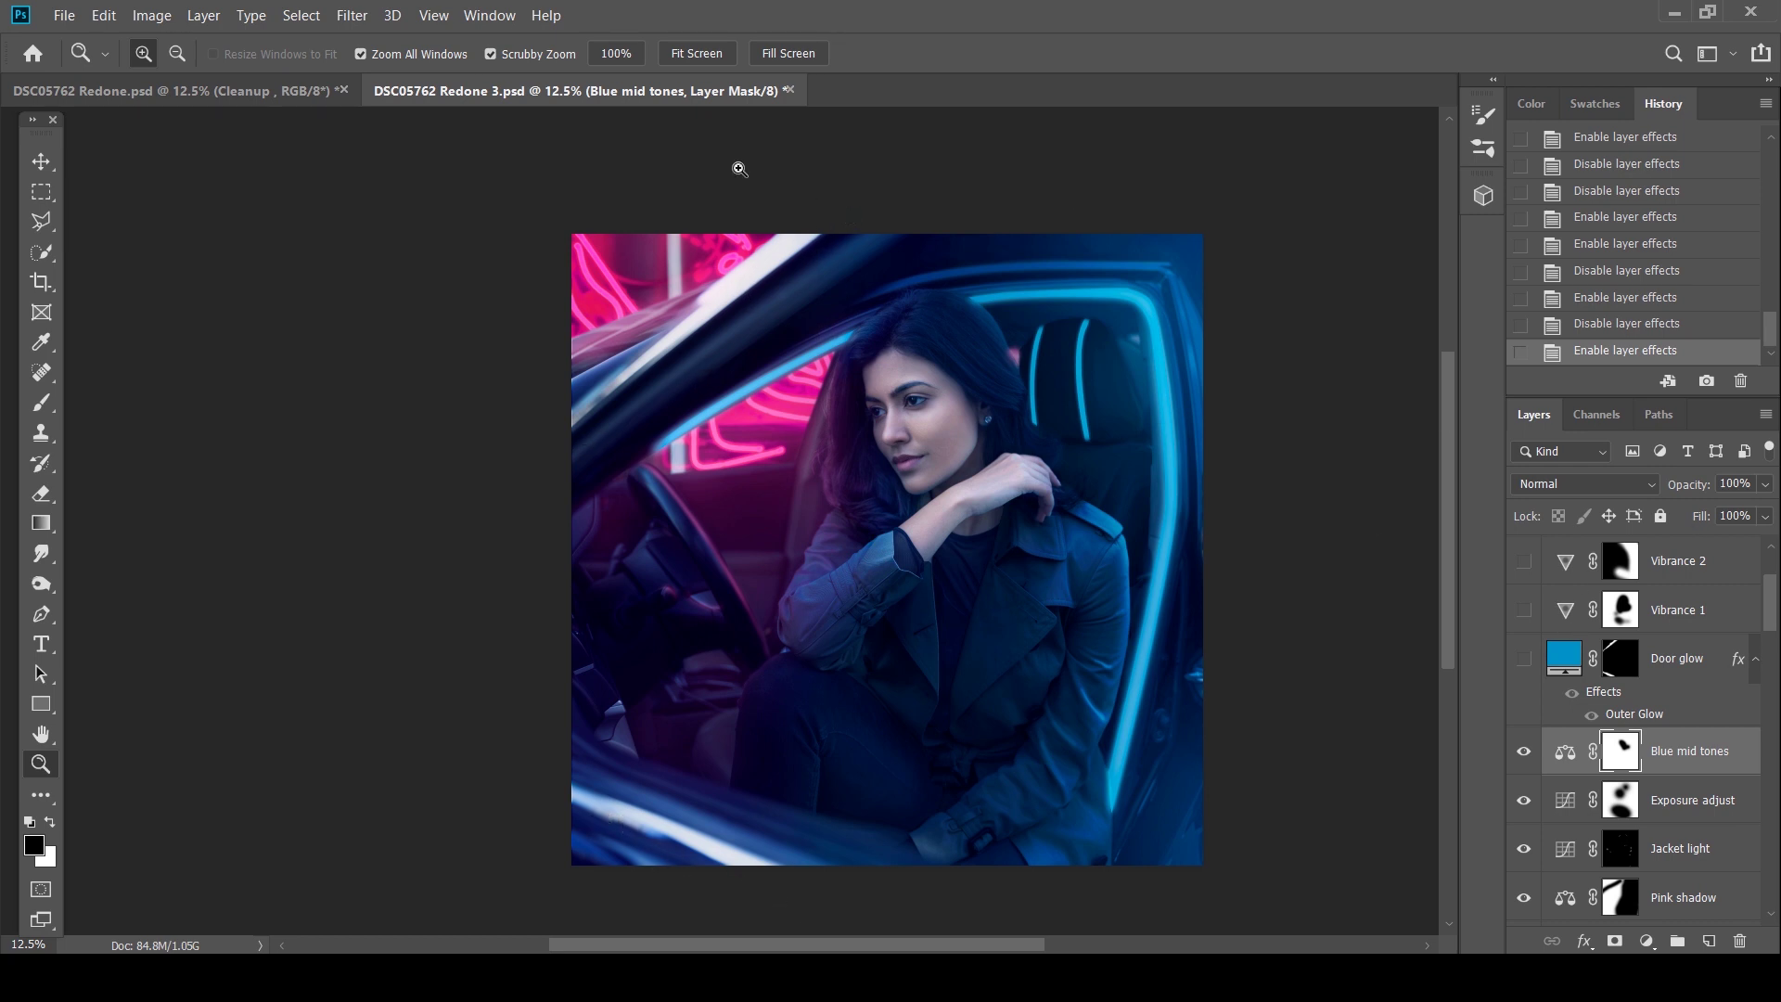
left_click(1524, 659)
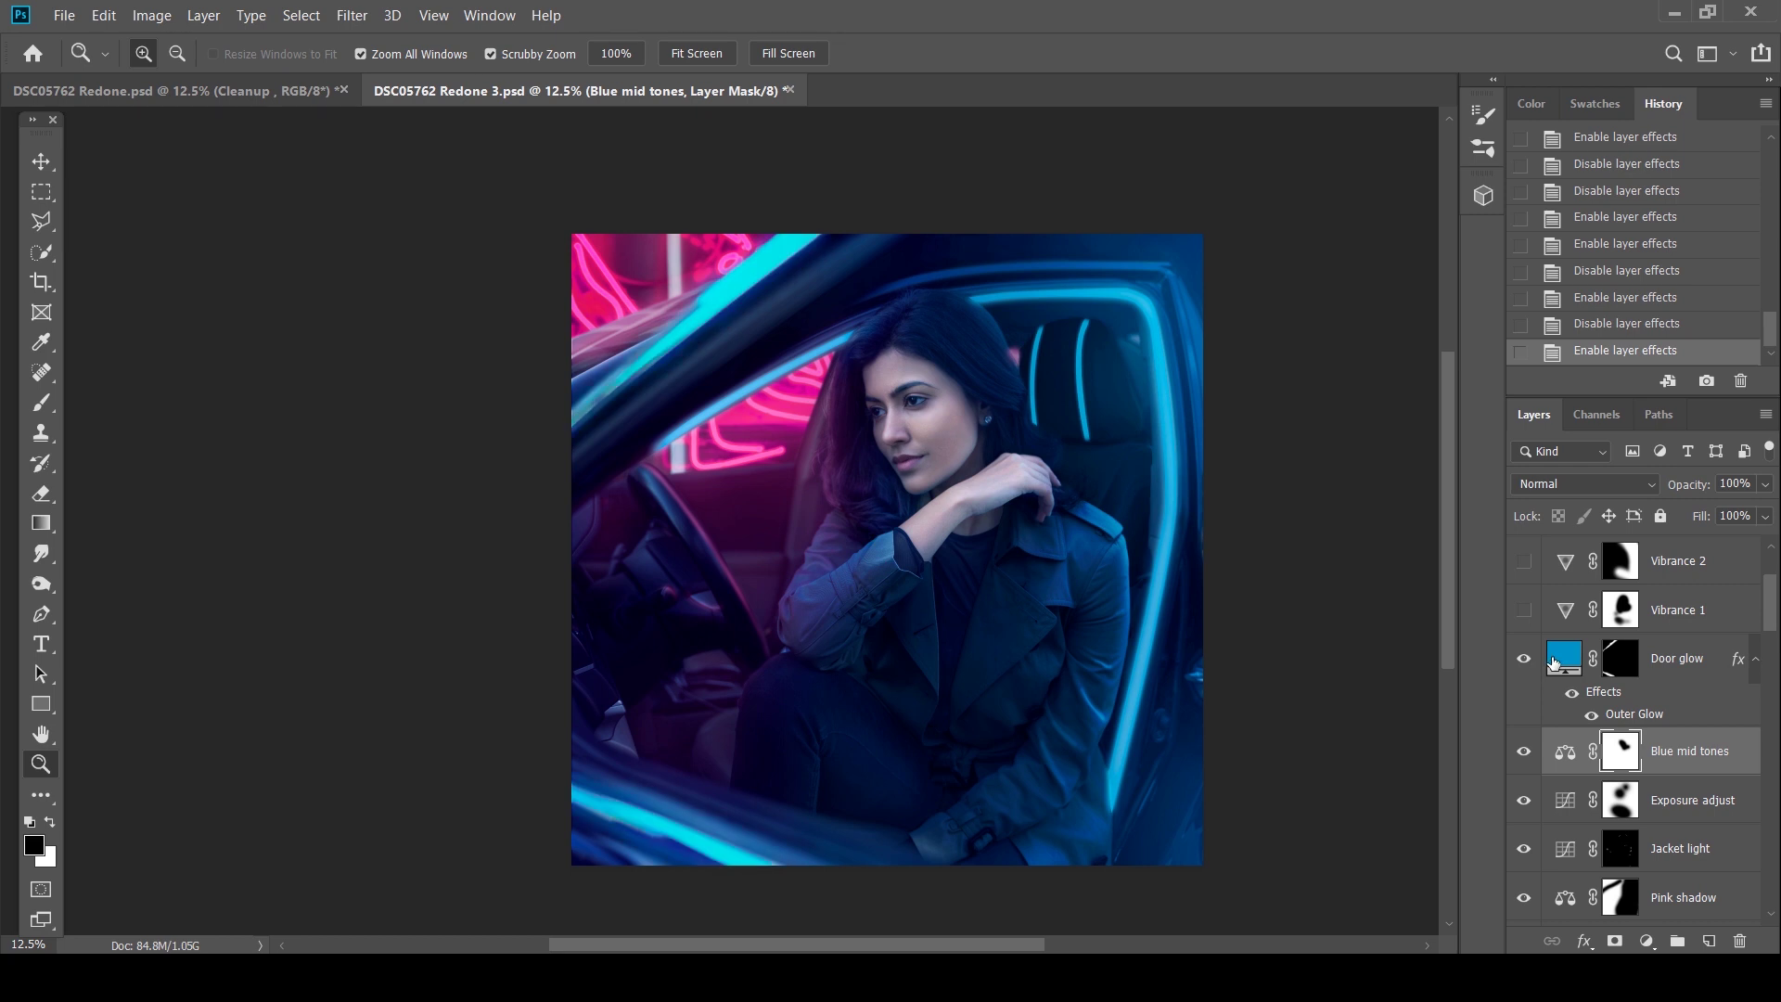
left_click(1554, 662)
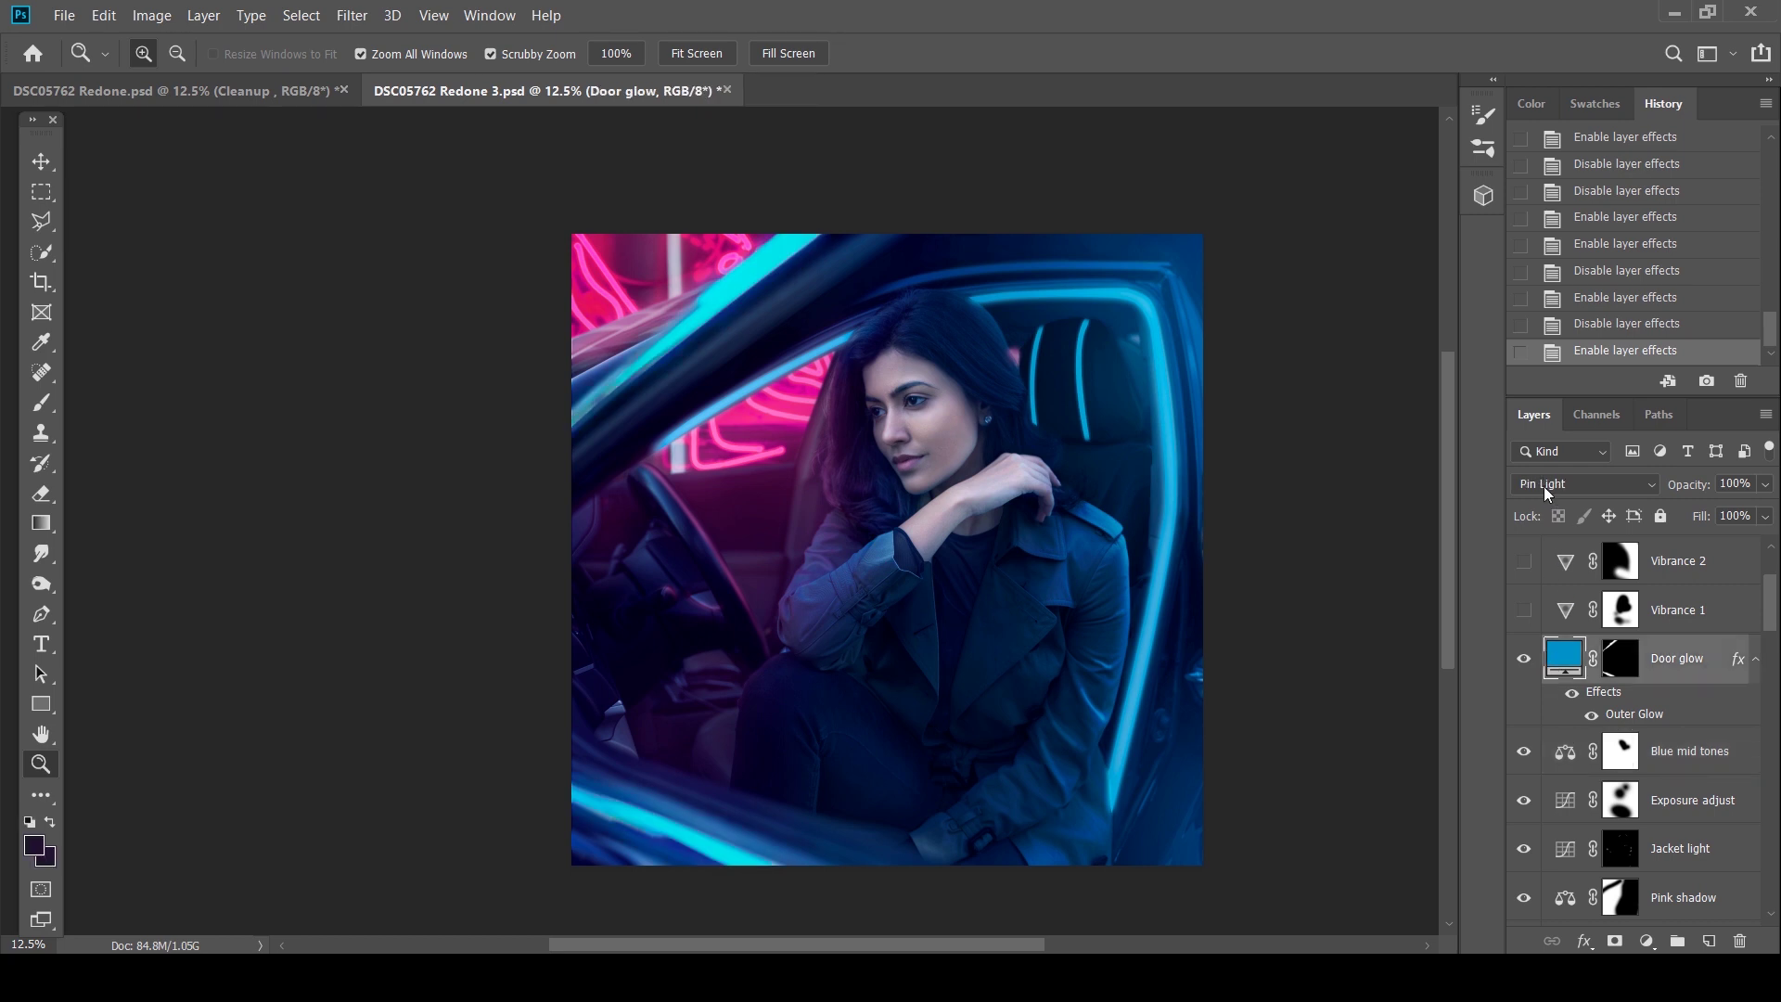
left_click(1543, 486)
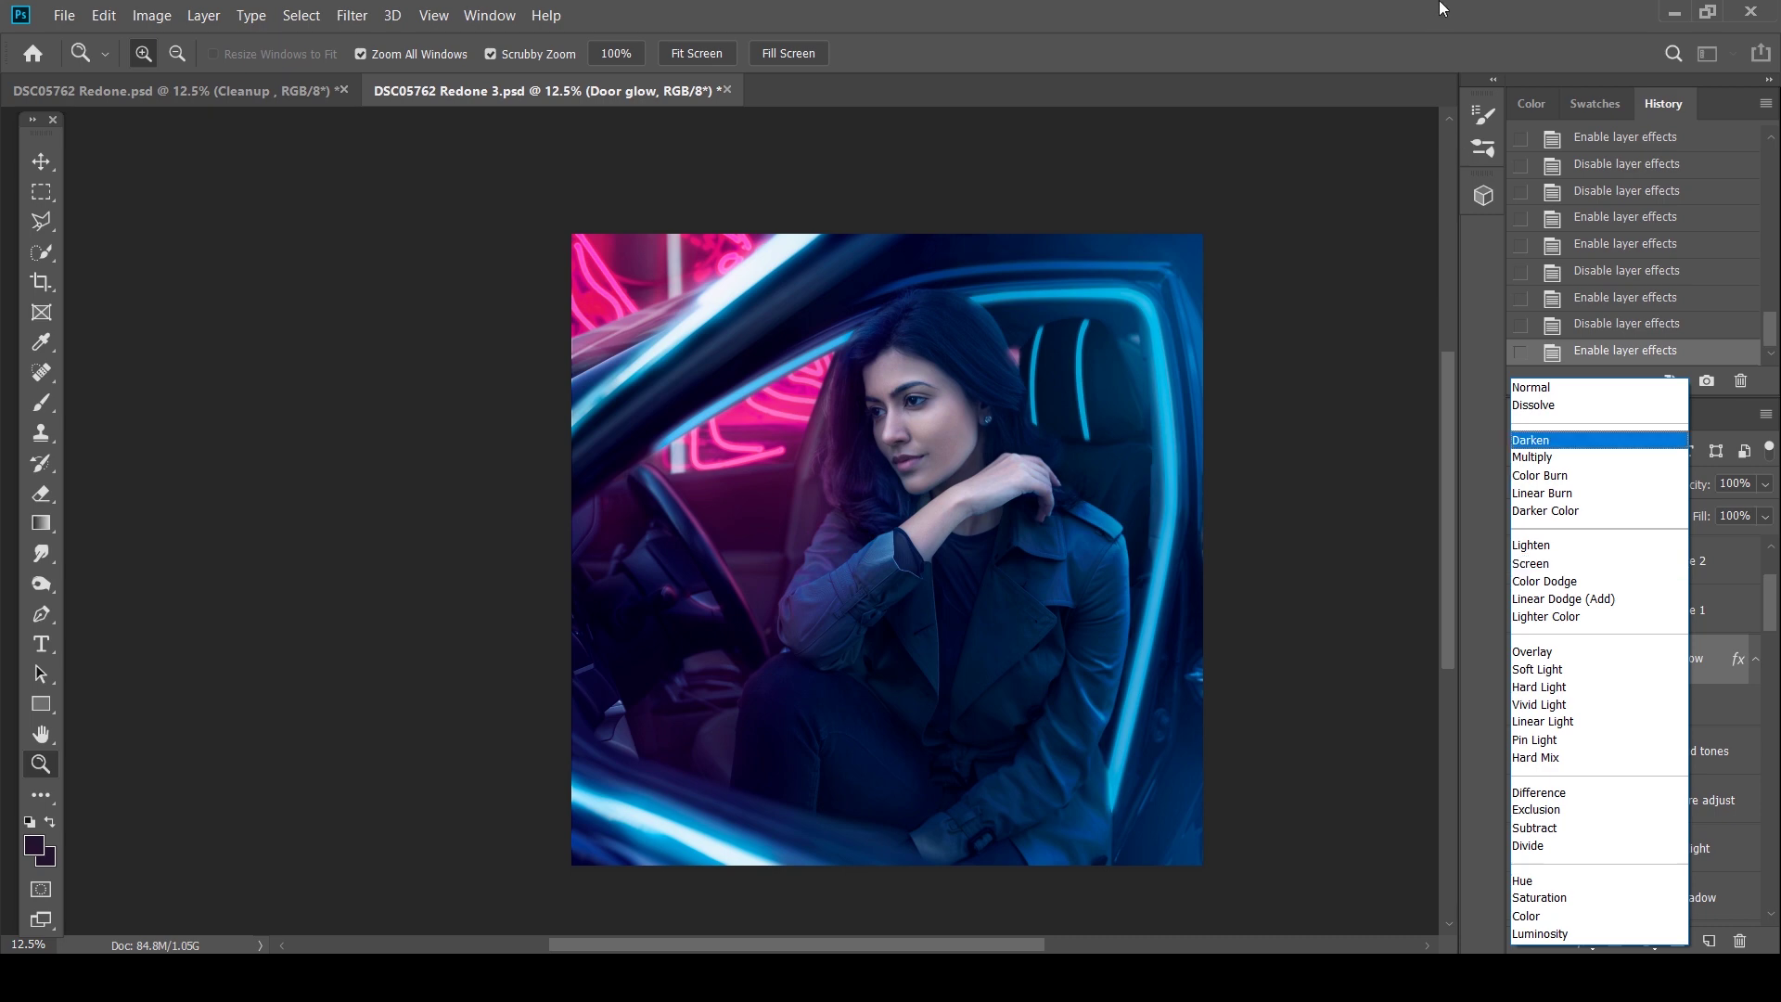
left_click(1438, 28)
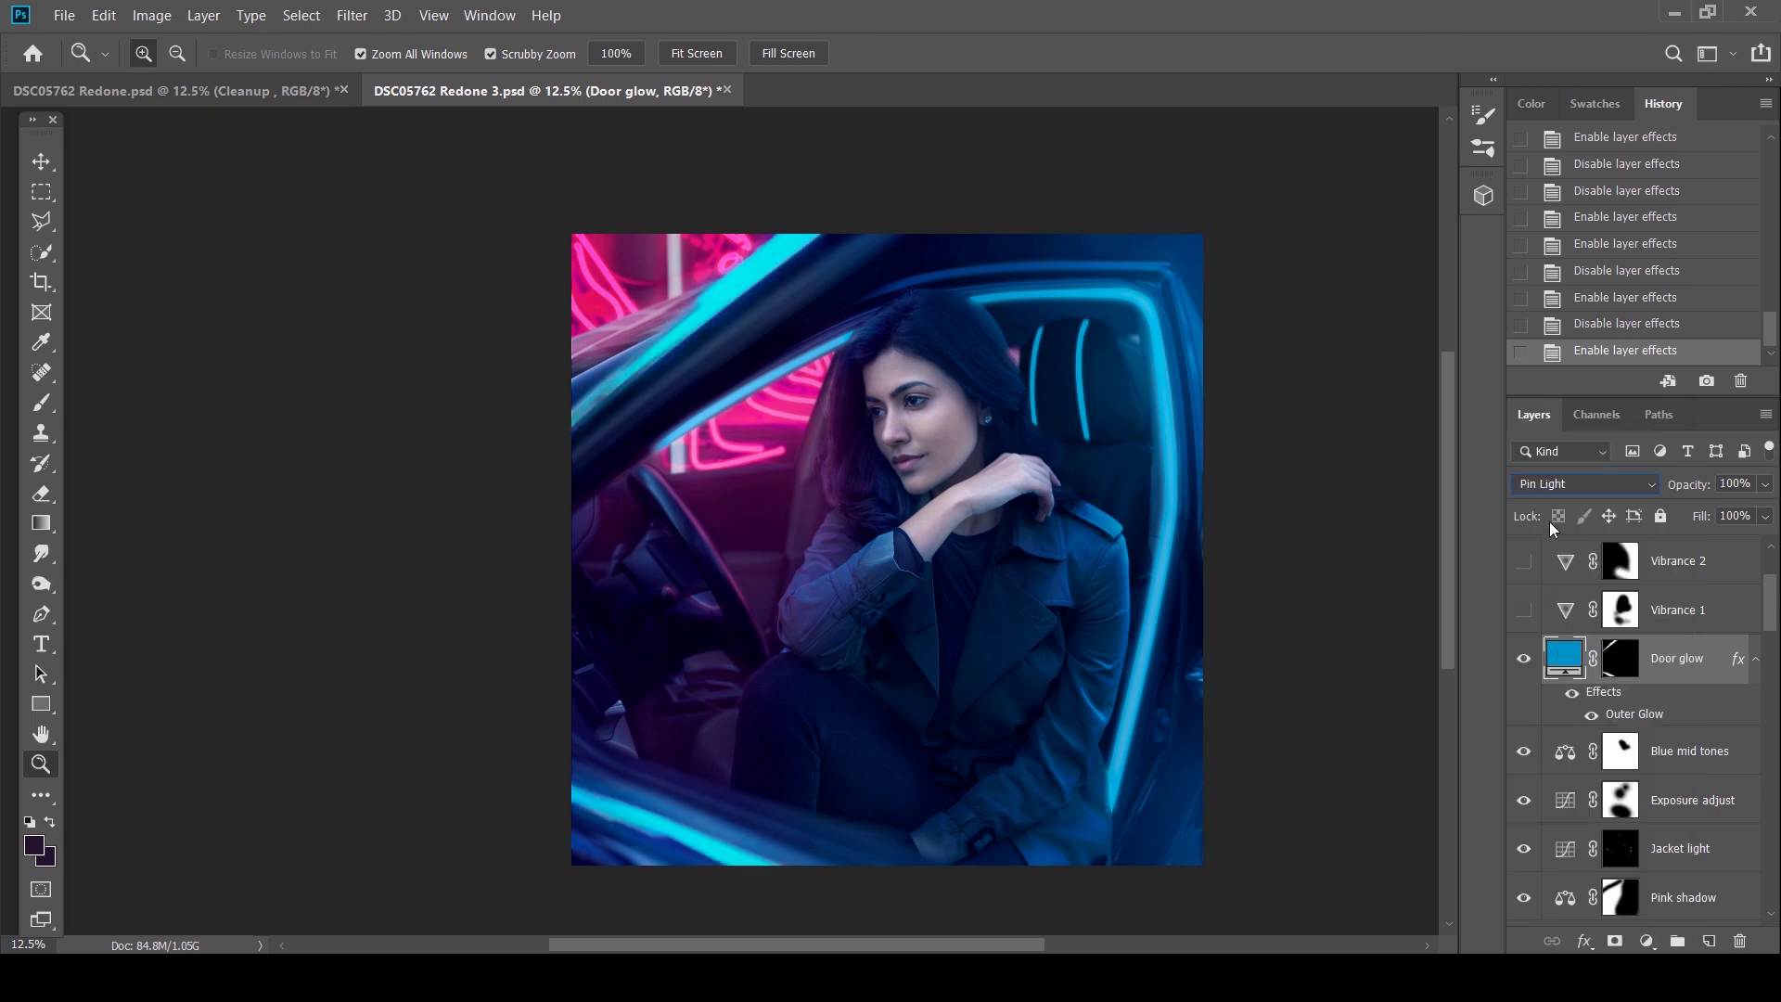
left_click_drag(1773, 622, 1776, 611)
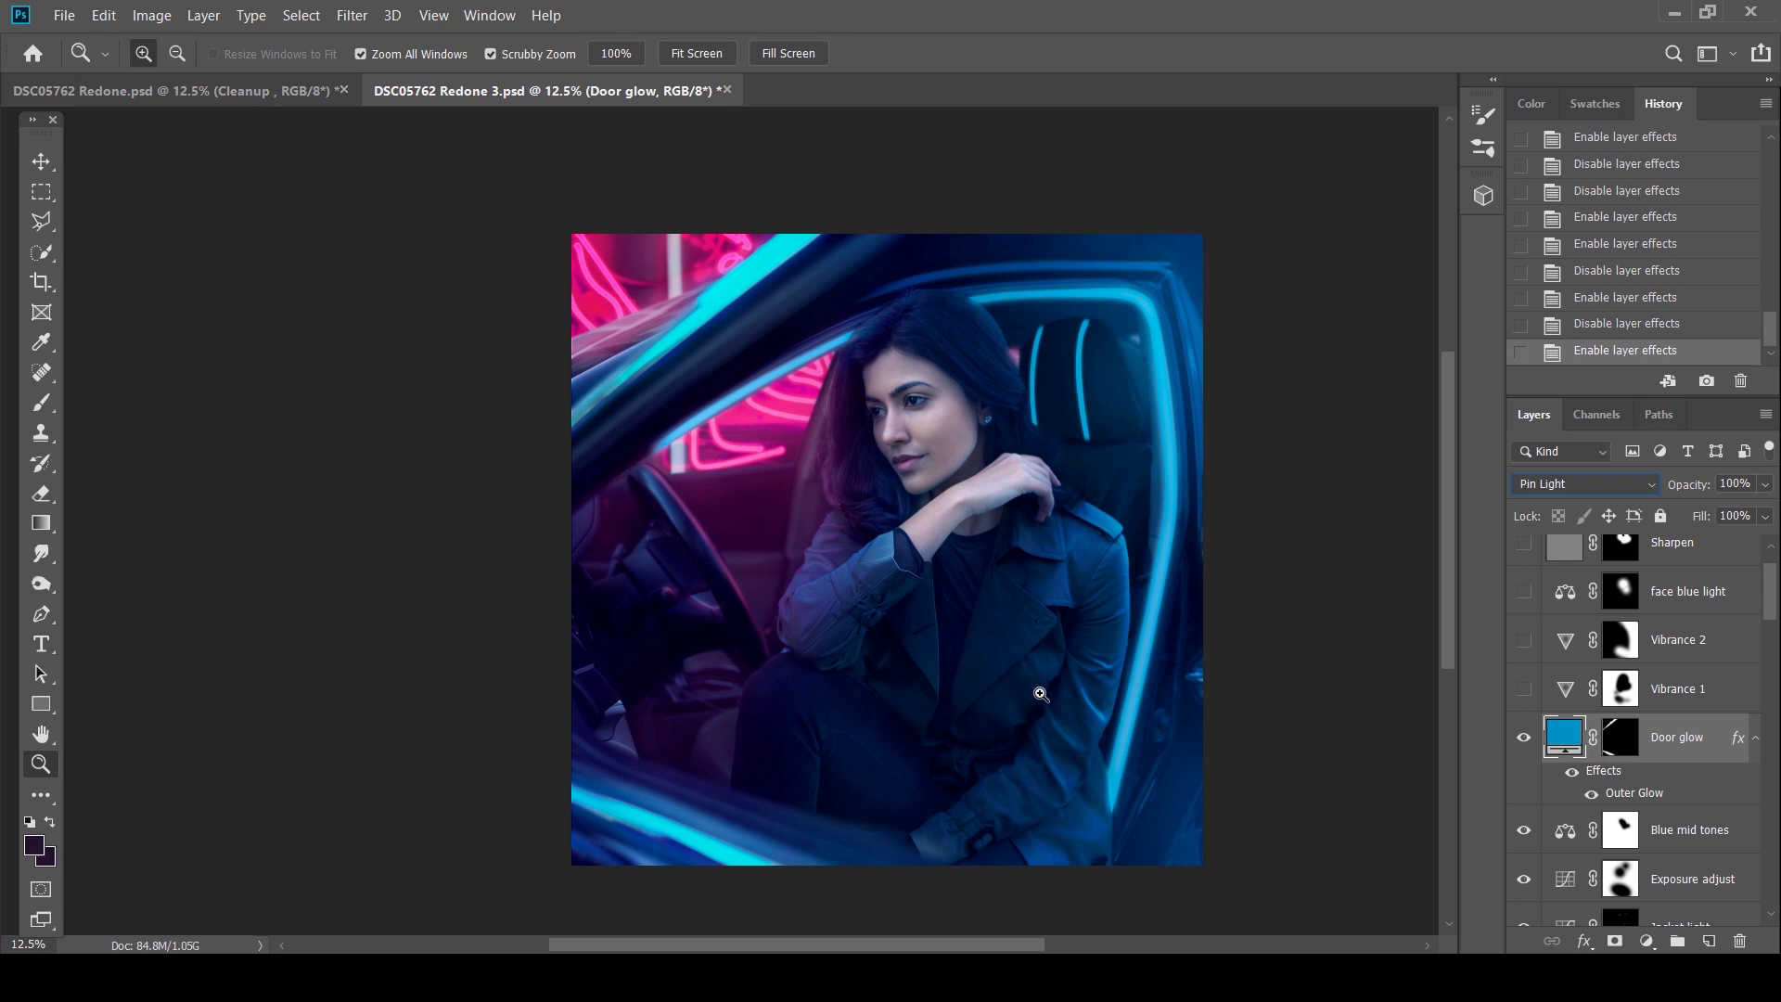
Turn on Vibrance 1 and Vibrance 2, comparing them off and on
left_click(1522, 689)
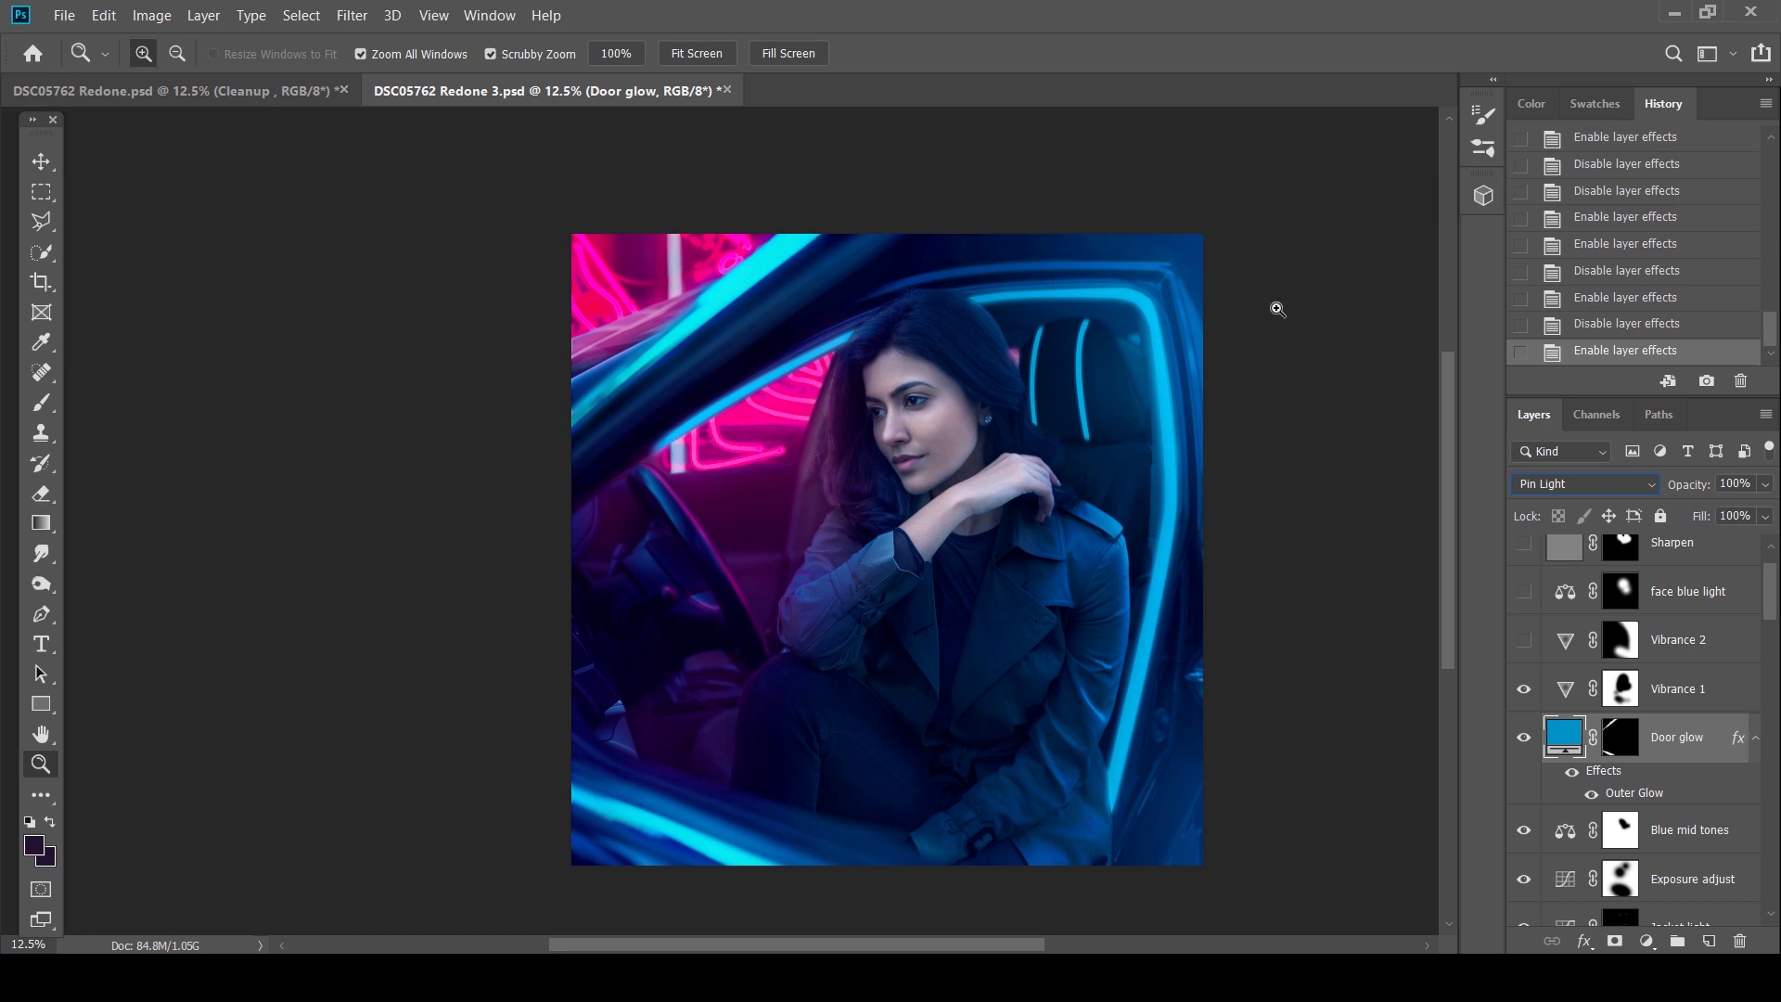
left_click(1517, 640)
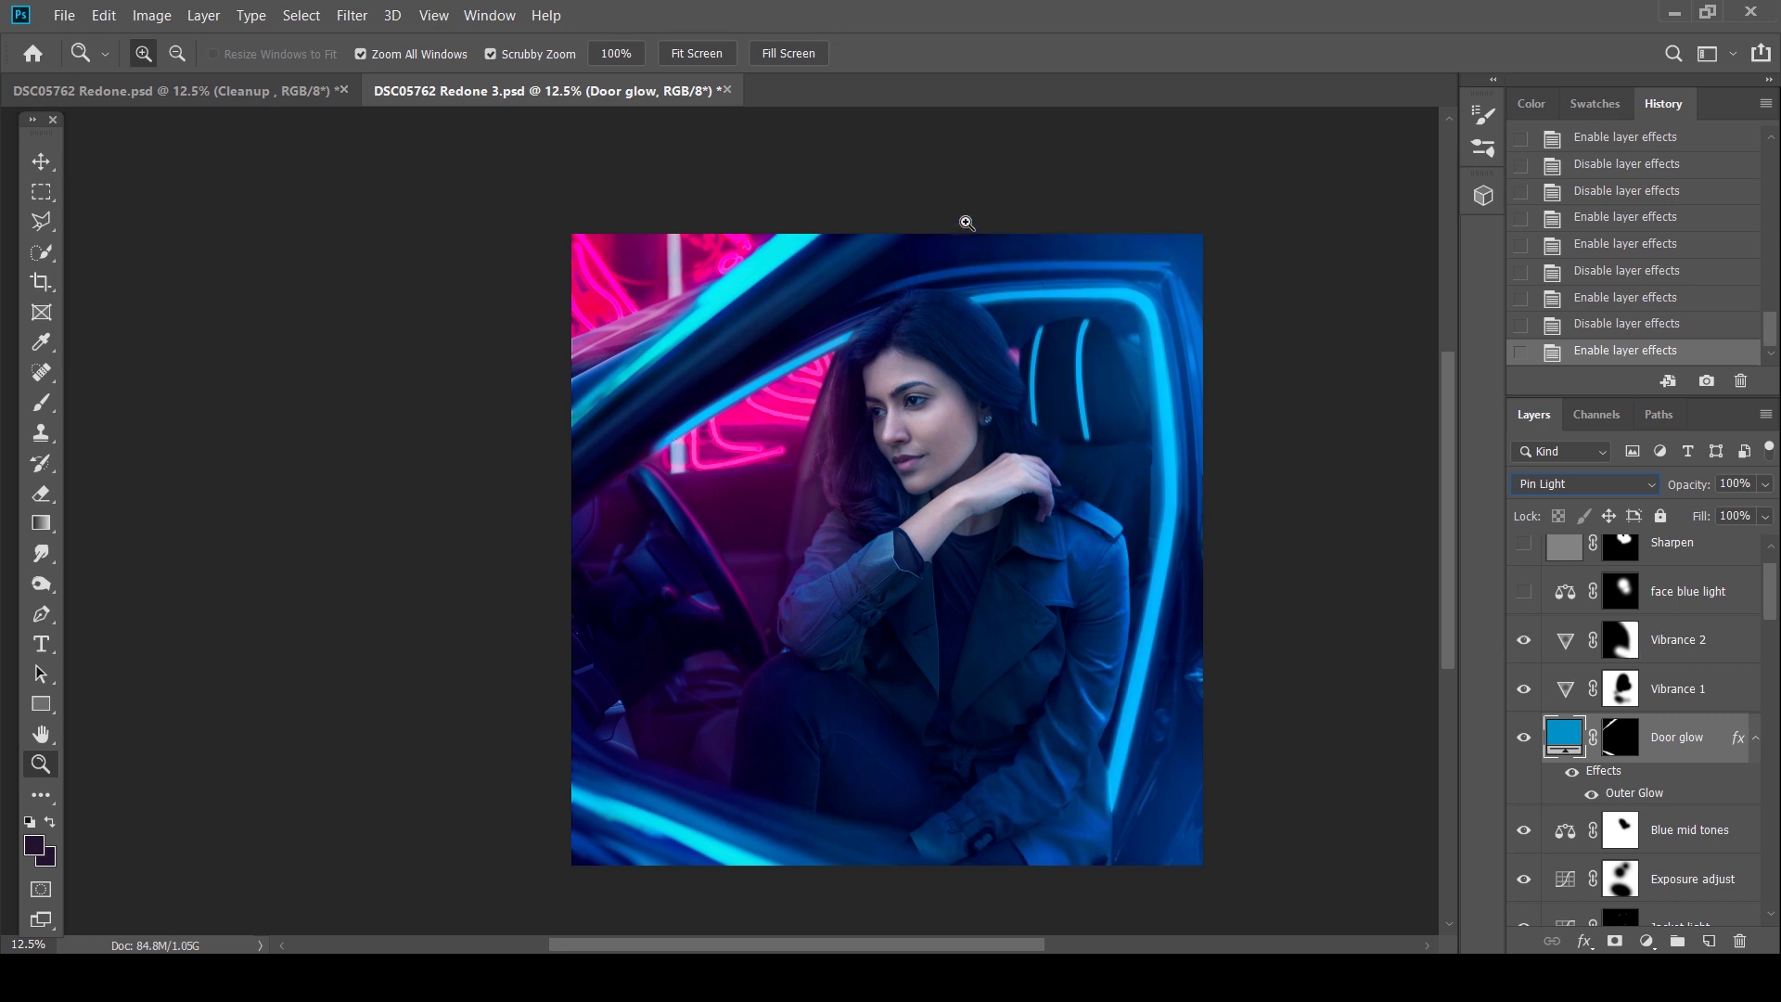
left_click(1523, 641)
left_click_drag(1522, 642, 1528, 701)
left_click(1523, 642)
Turn on face blue light and review its Midtones cyan −6, blue +7 balance
scroll(1772, 576, "up", 1)
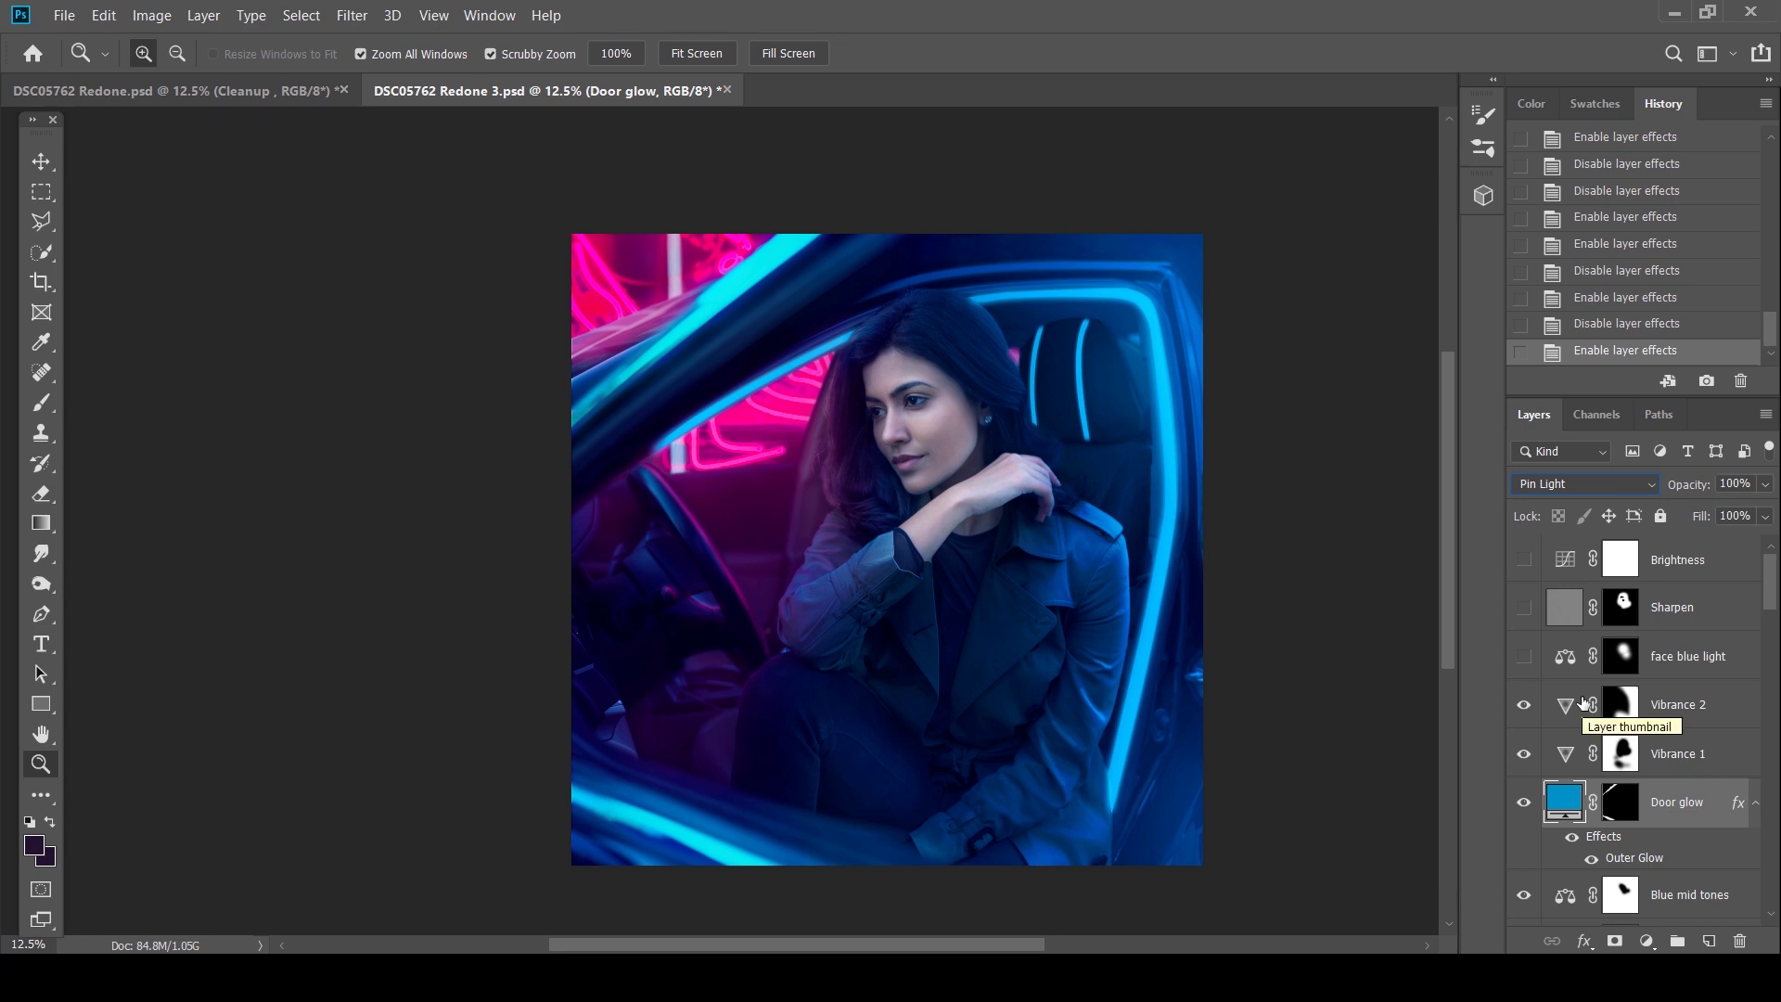
left_click(1523, 656)
double_click(1568, 659)
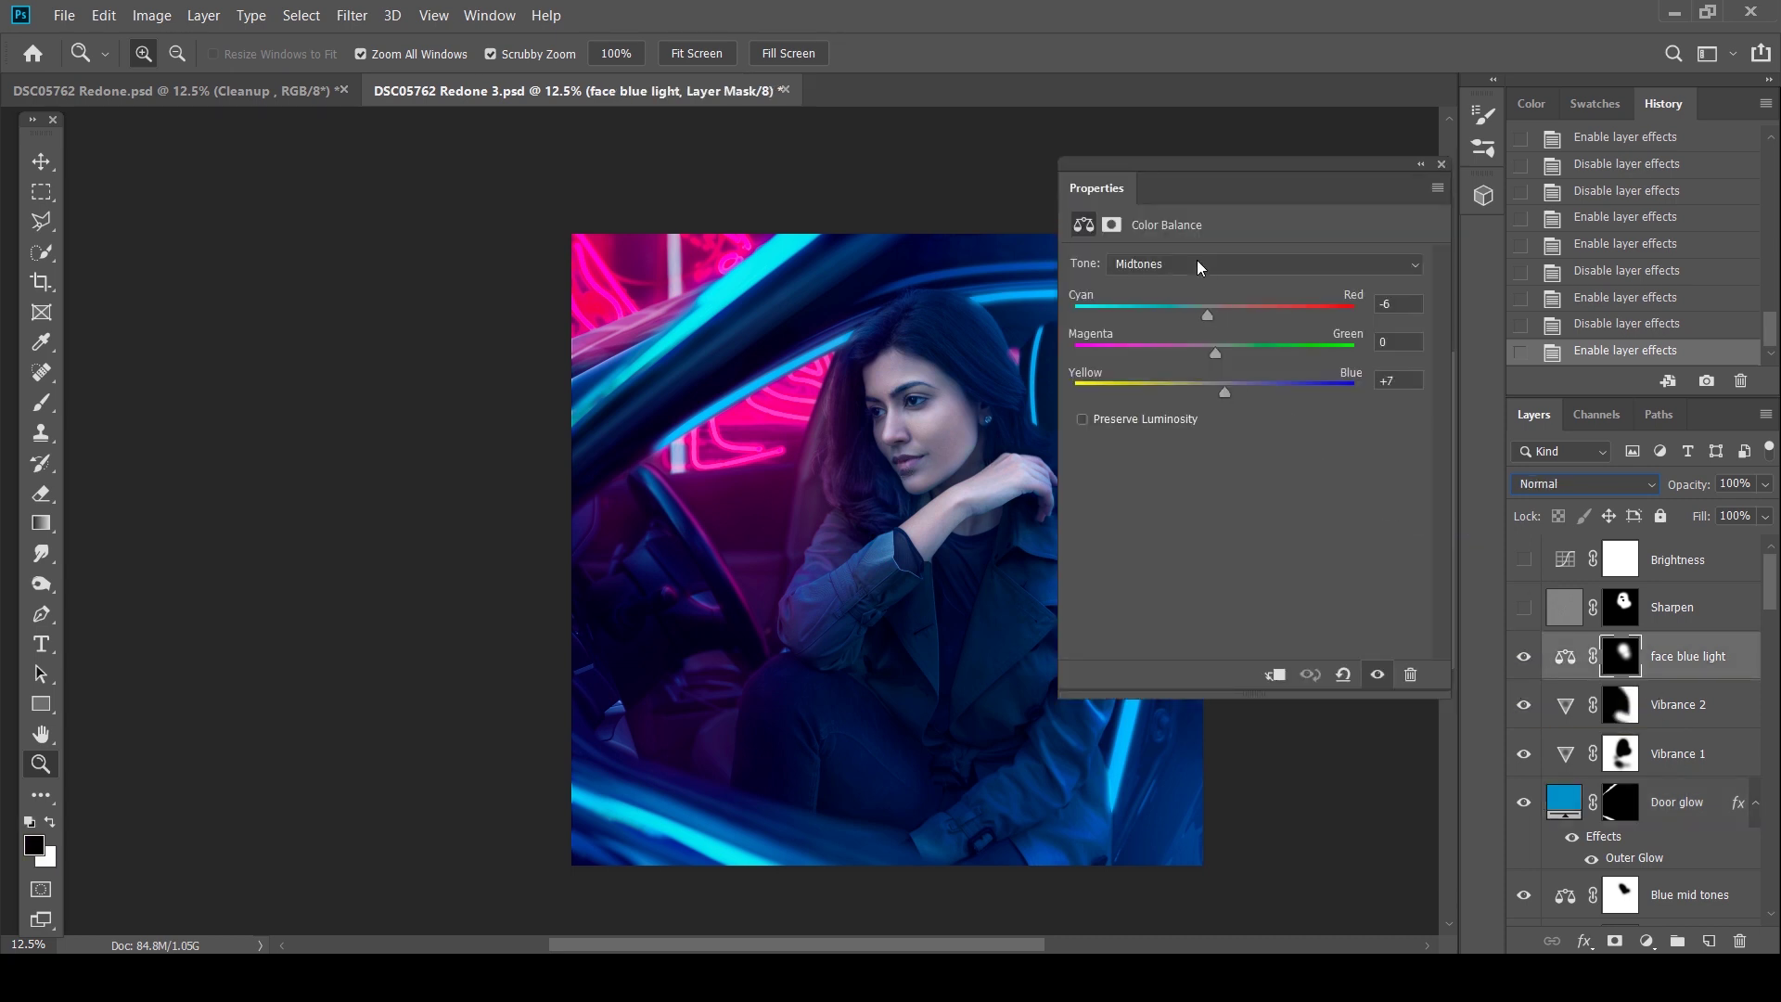
left_click(1442, 164)
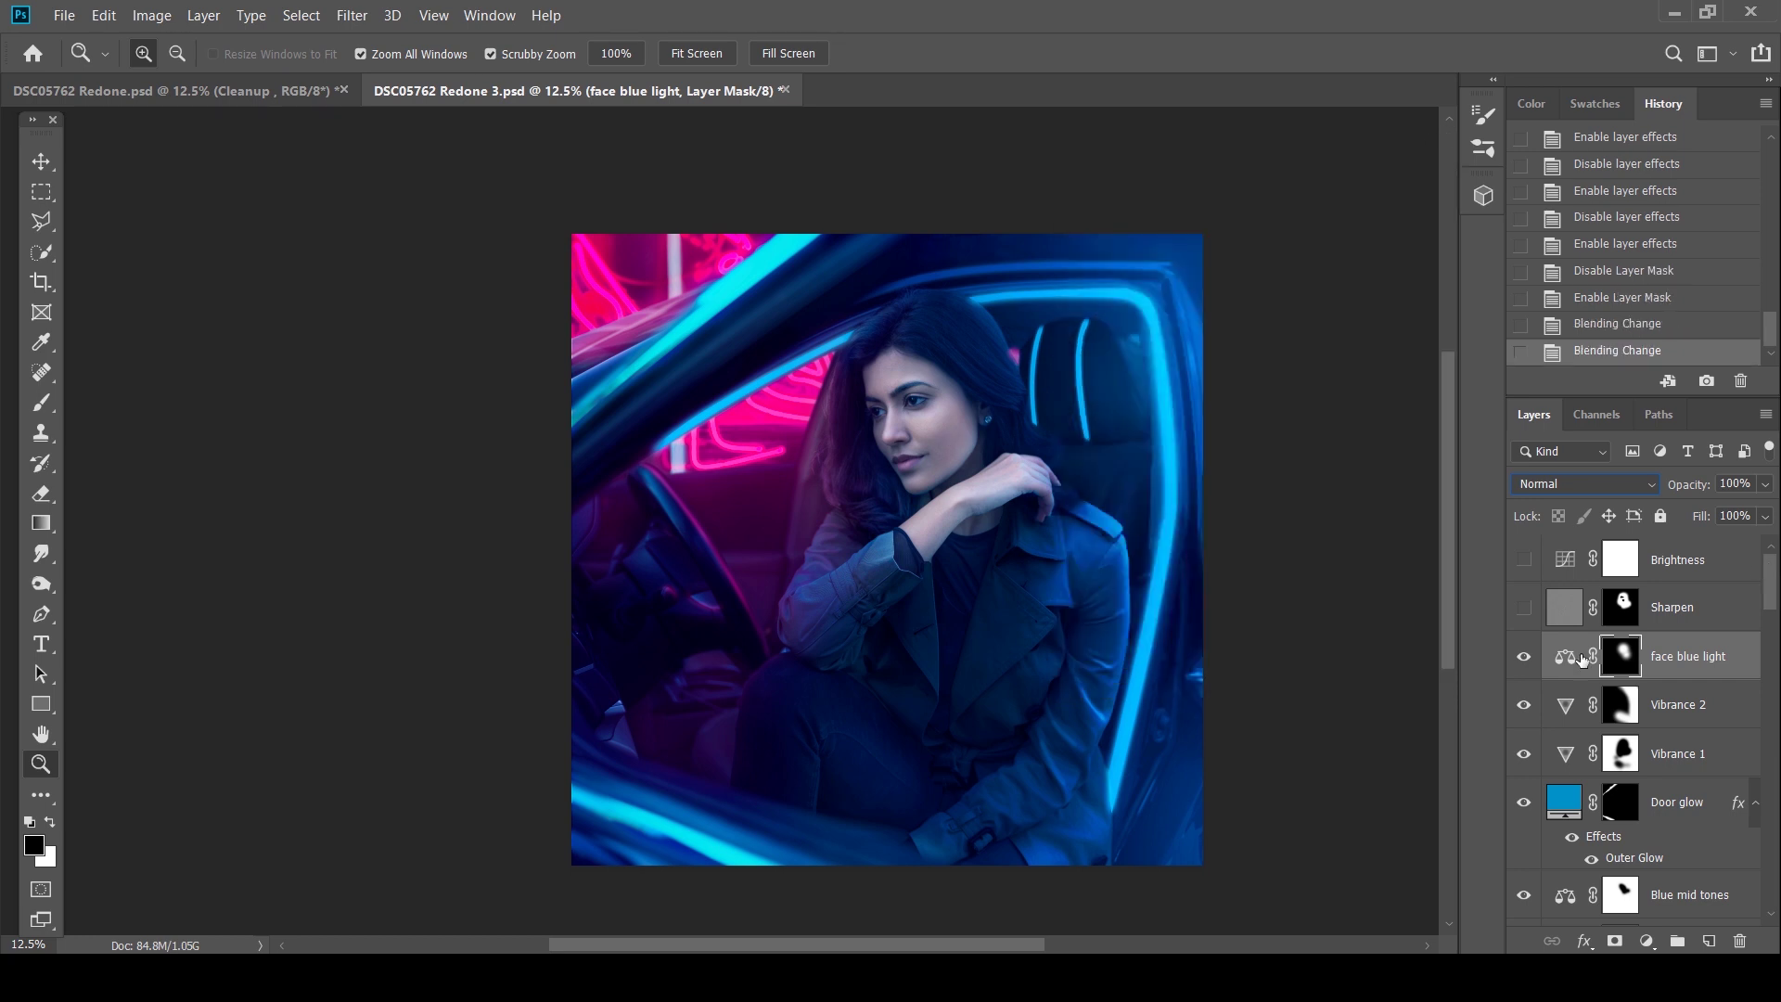
Show the Sharpen layer, disable its layer mask, and set its blend mode to Normal
left_click(1574, 625)
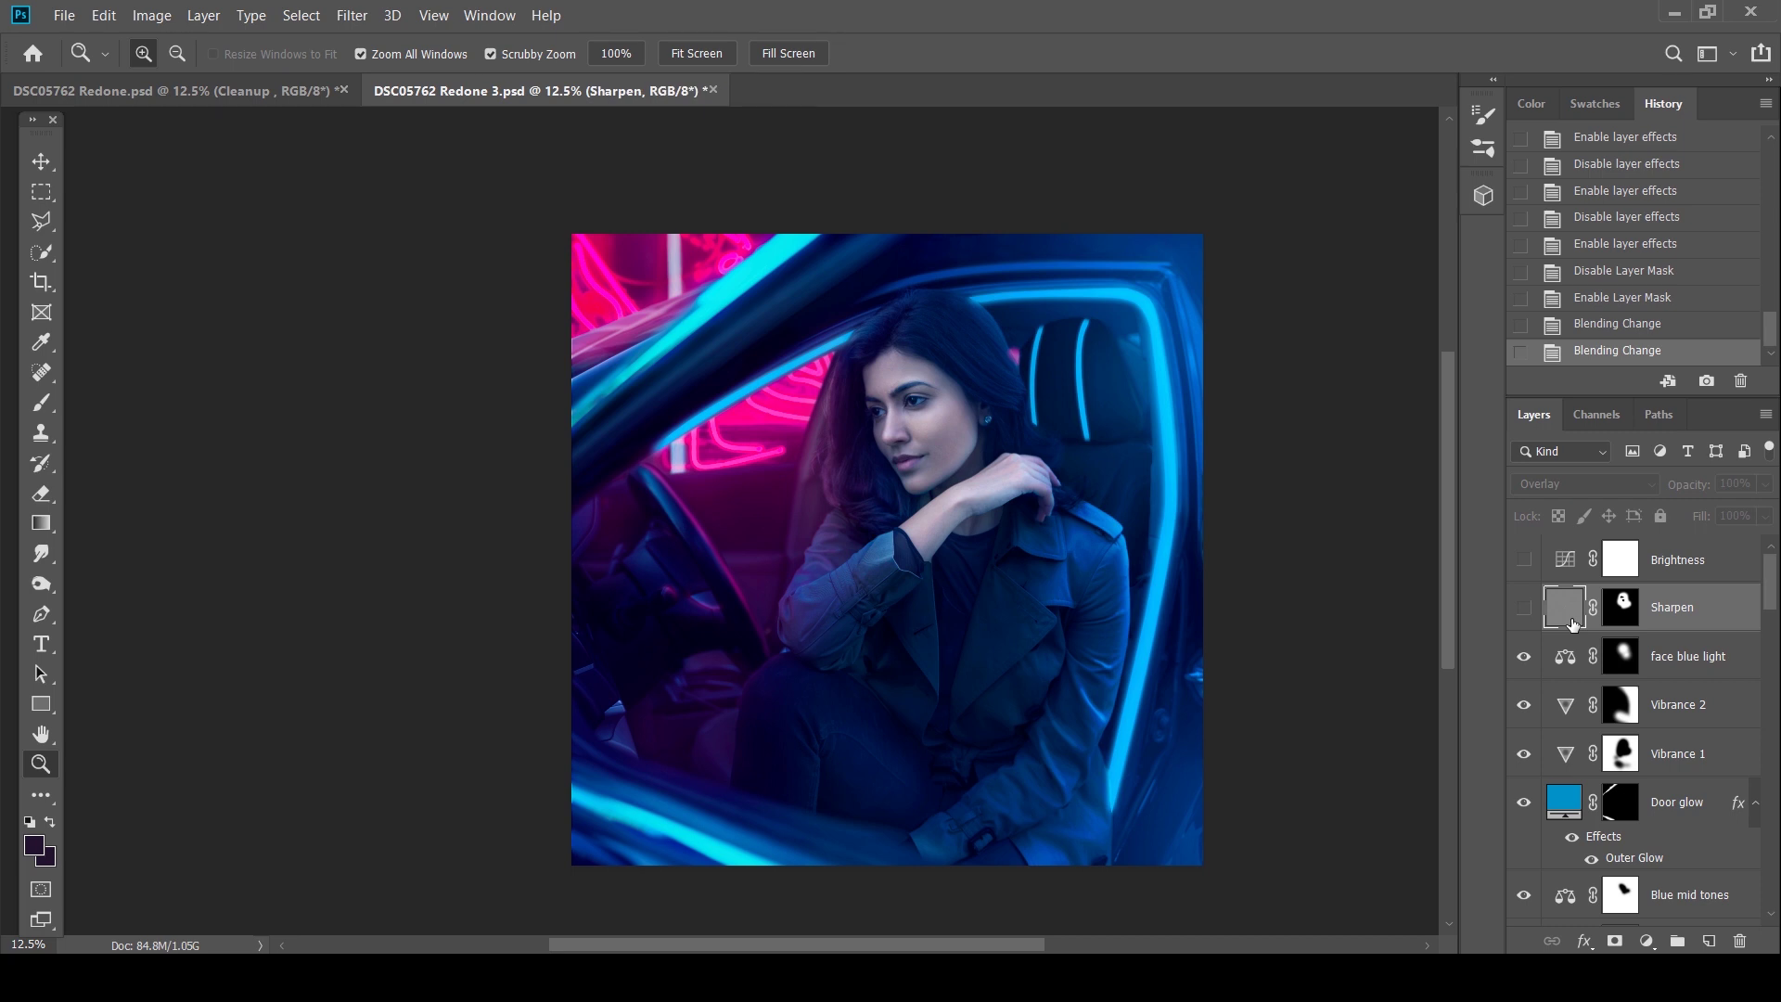
left_click(1523, 607)
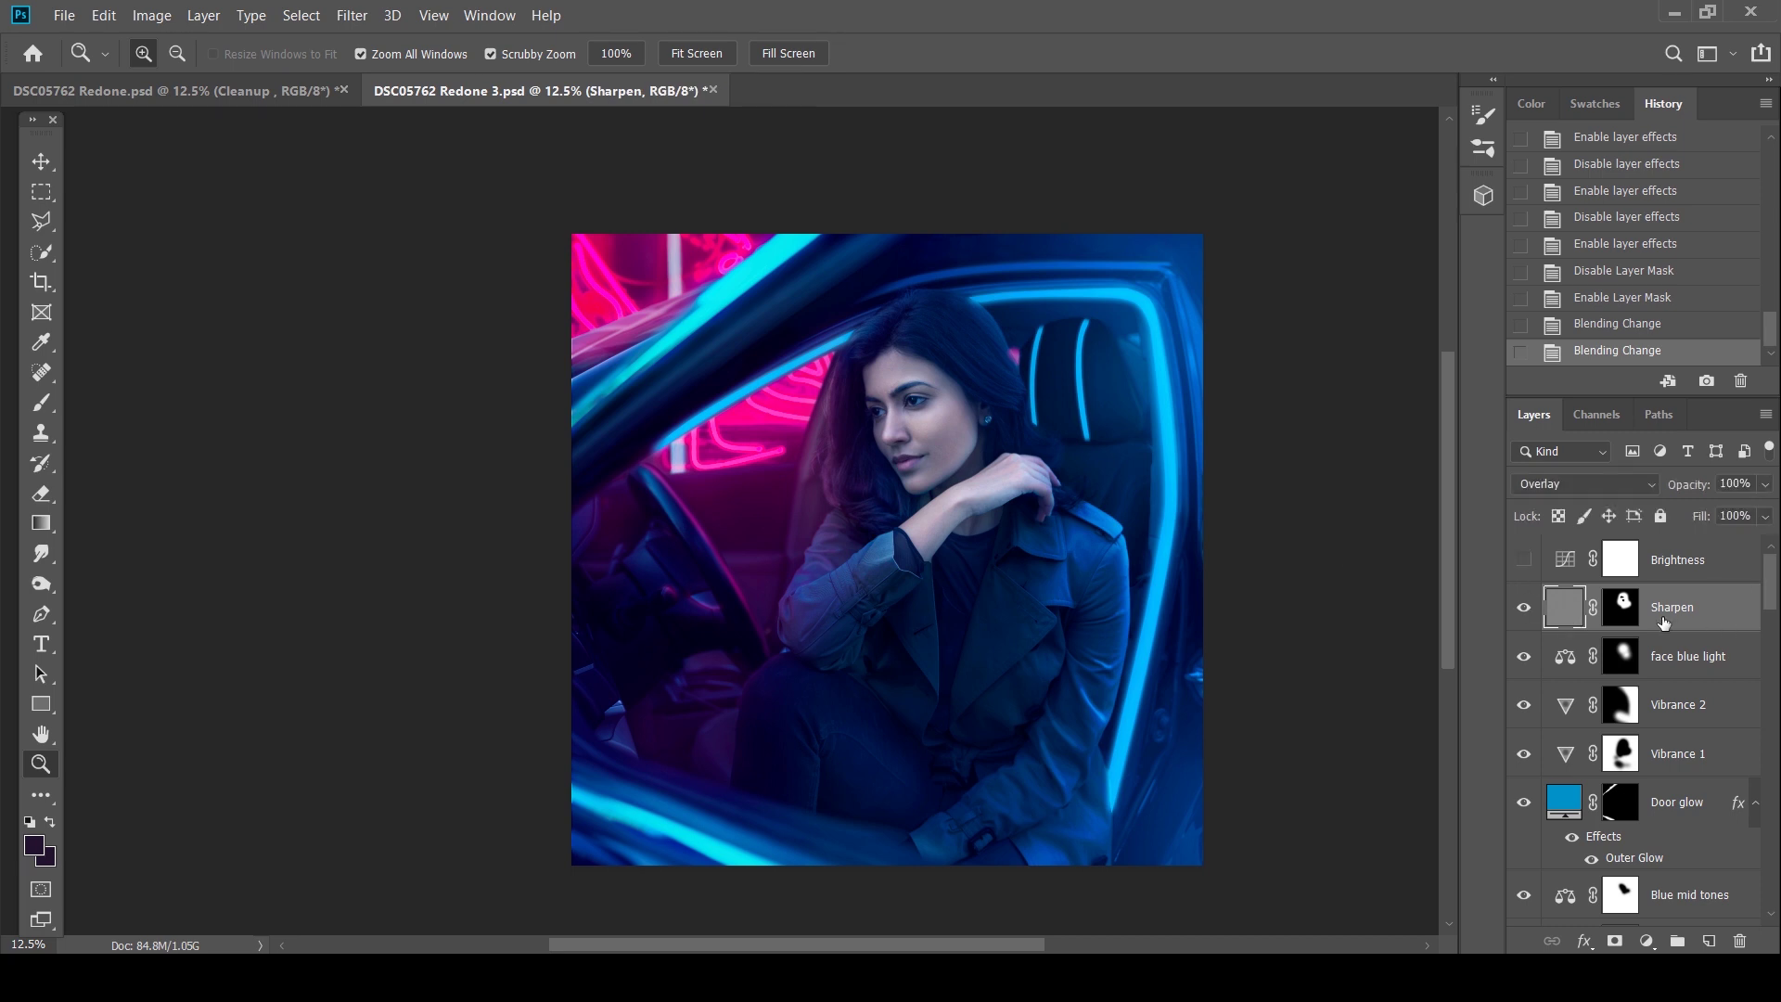
right_click(1633, 619)
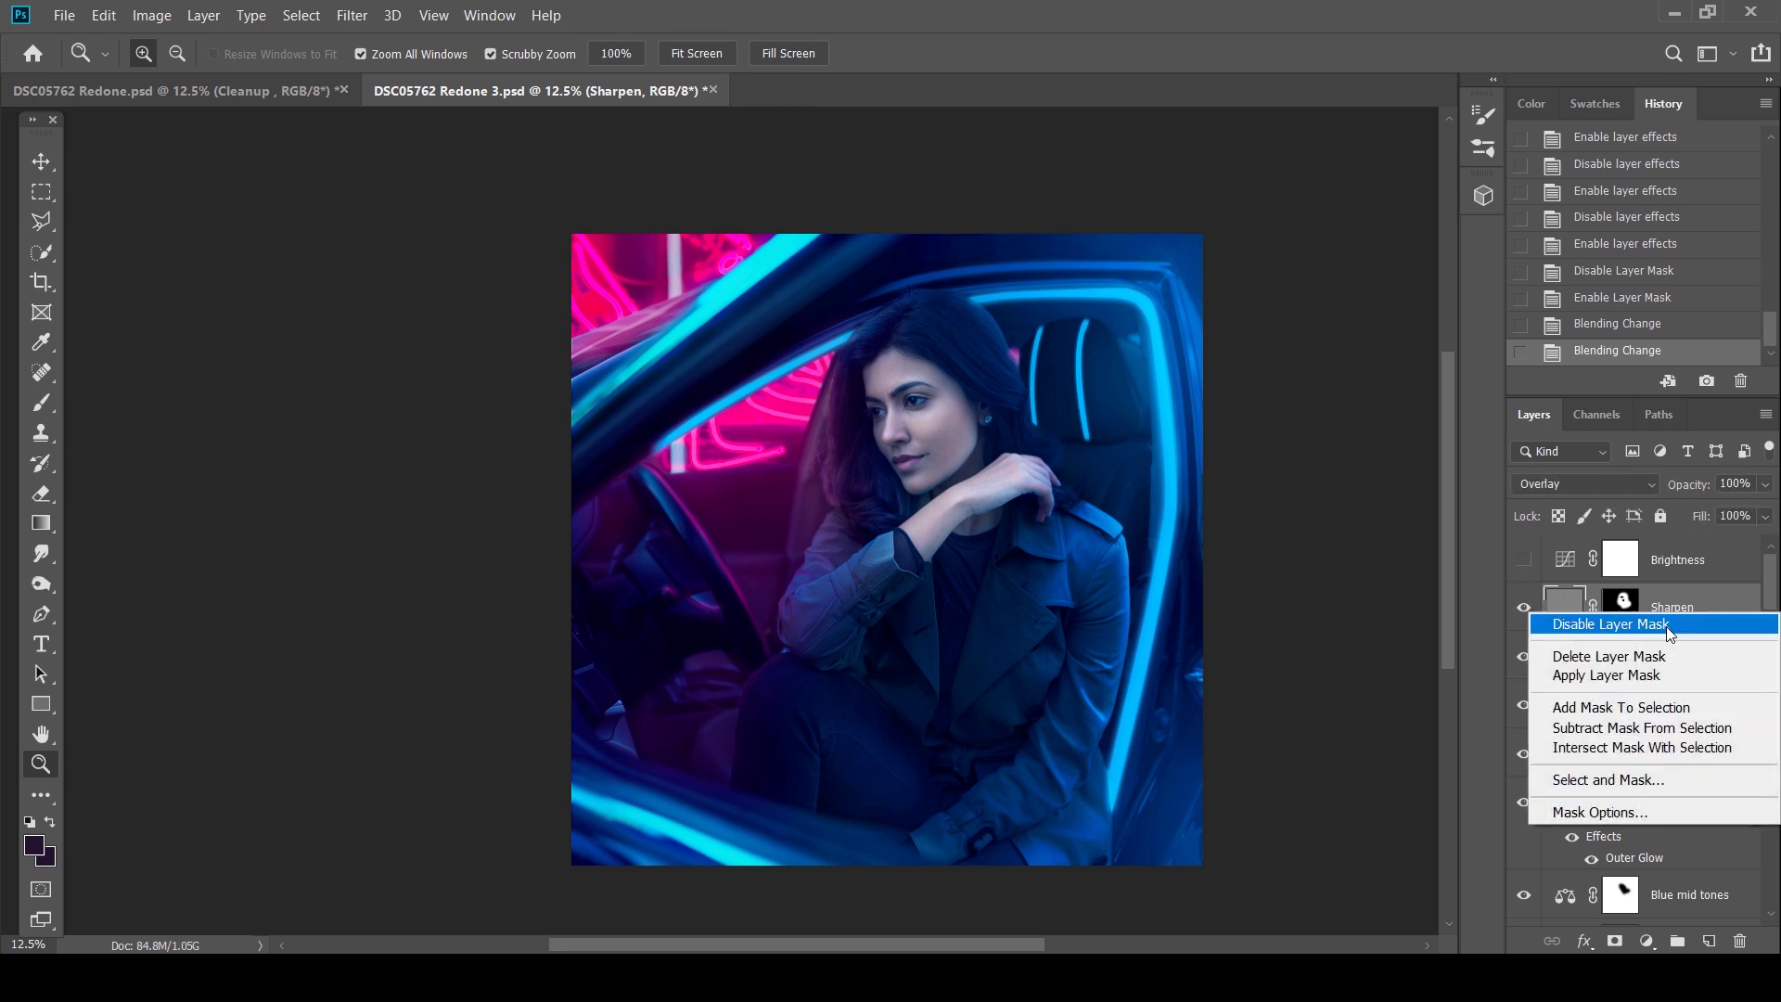
left_click(1612, 624)
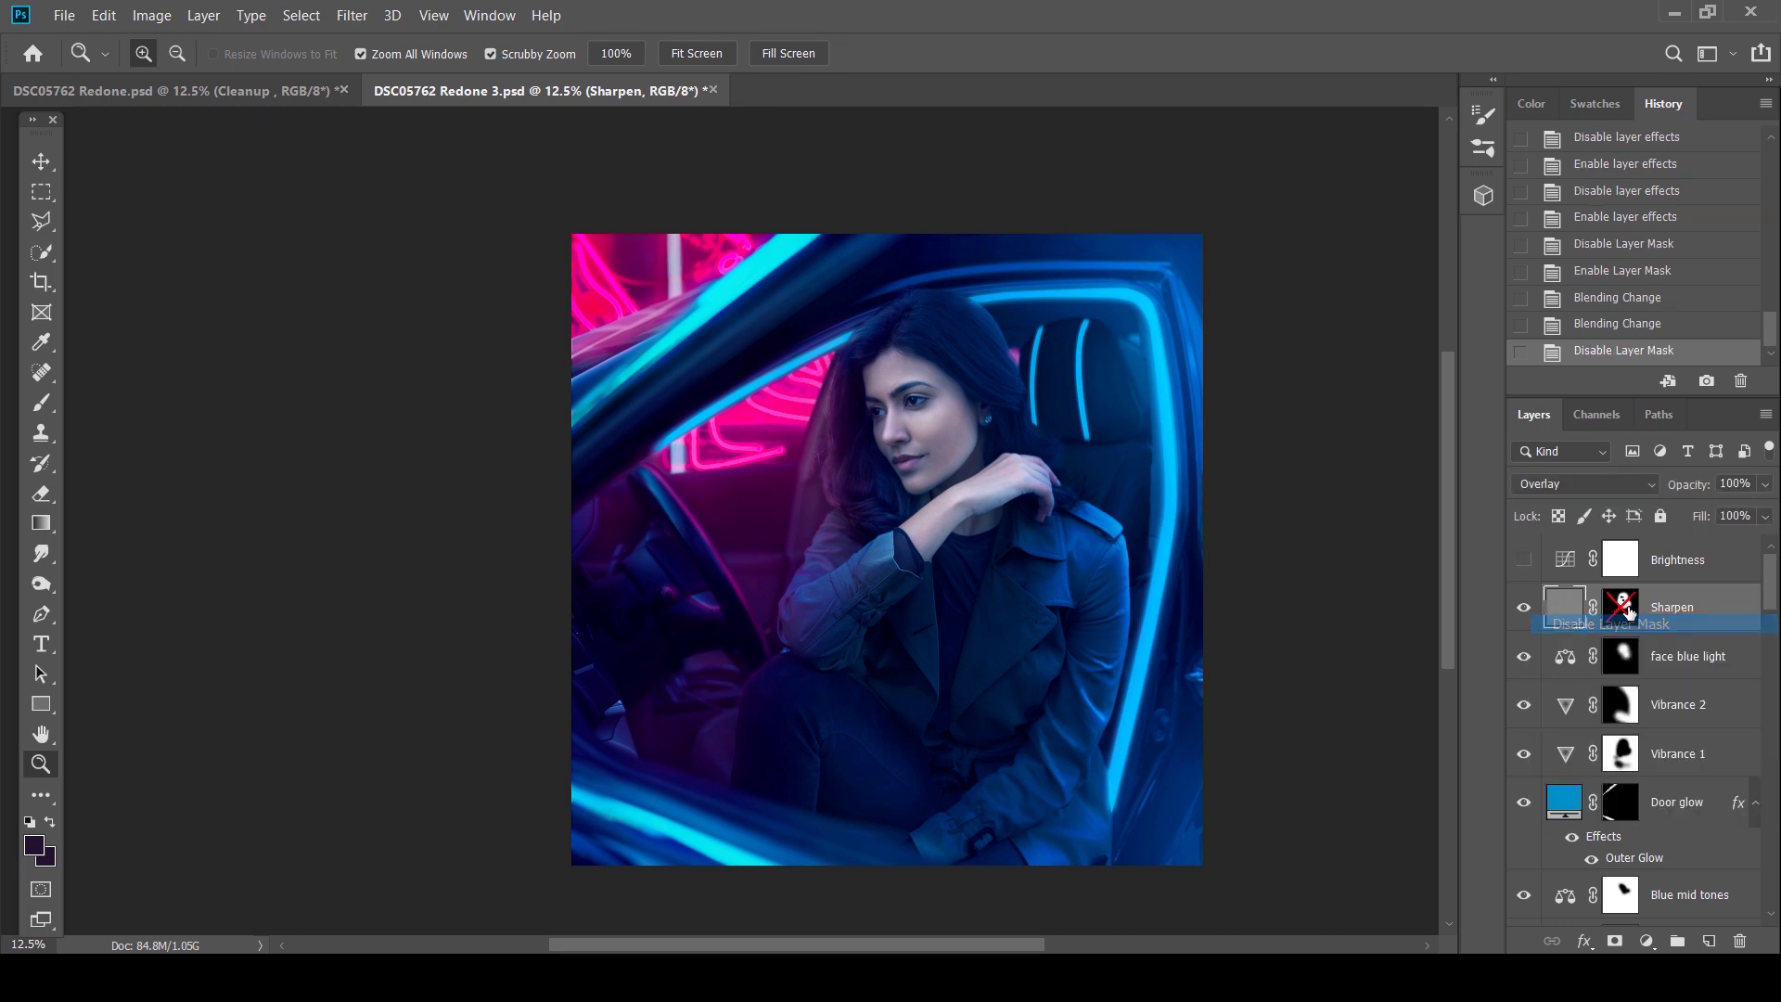
left_click(1551, 483)
left_click(1551, 386)
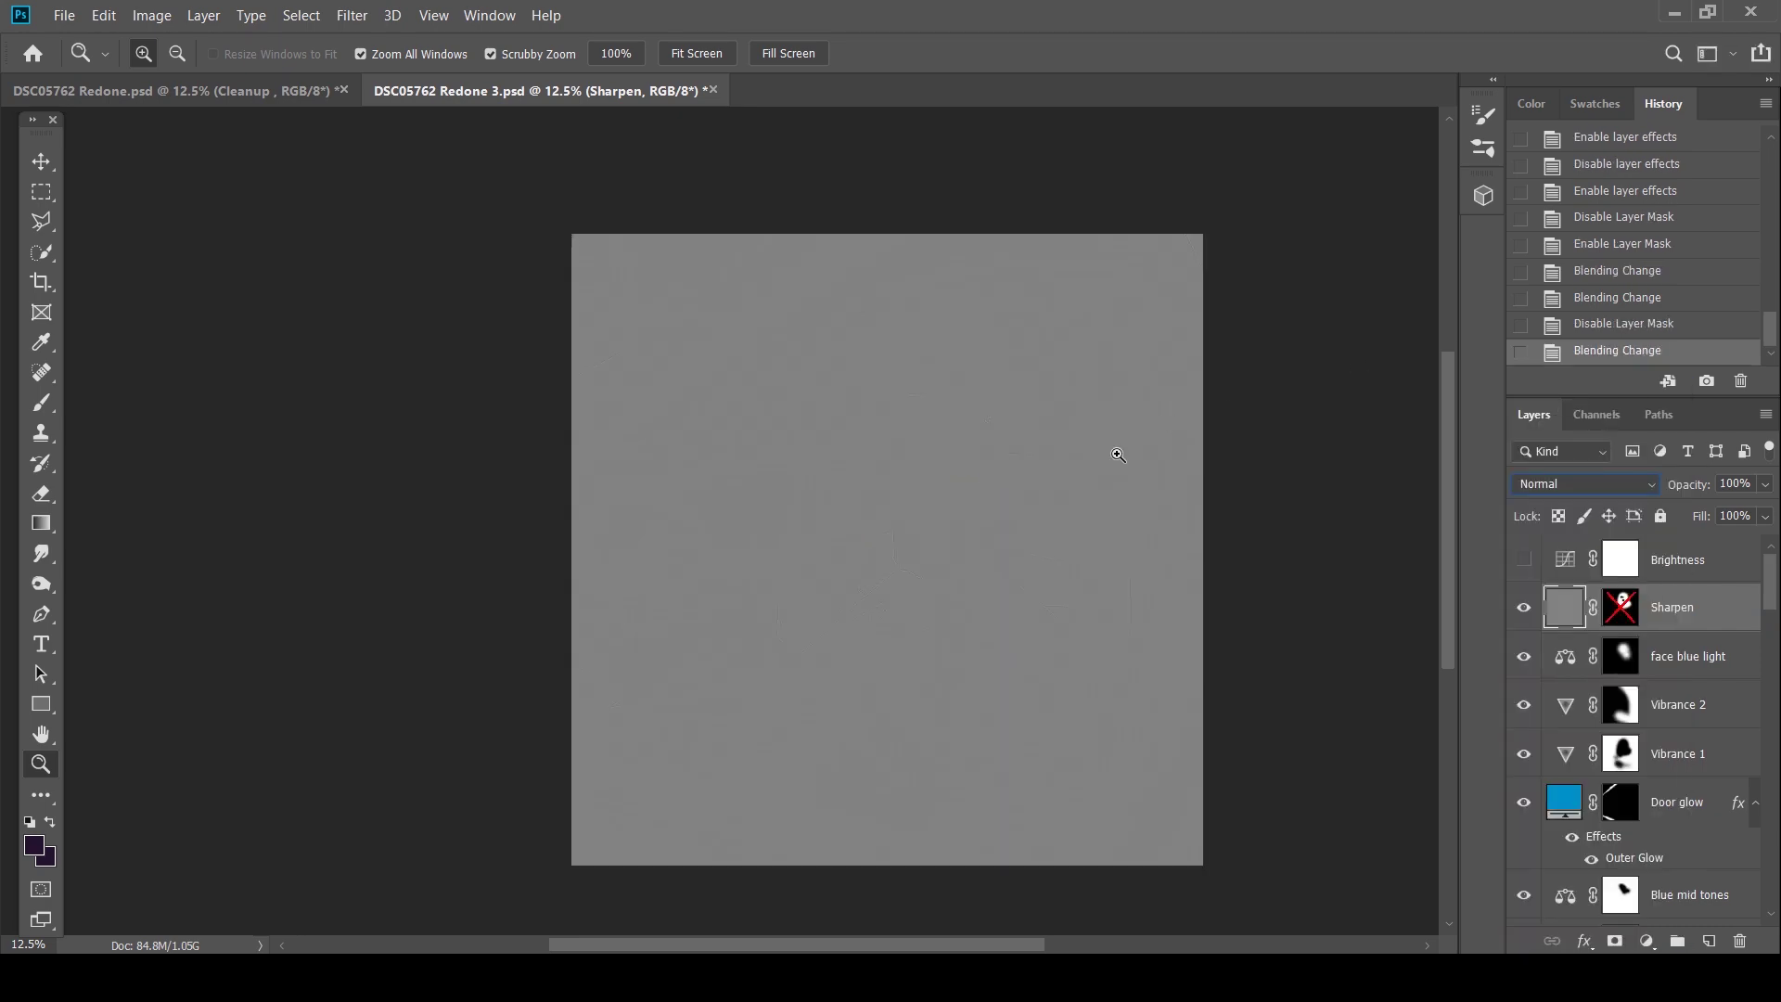
Zoom in on the face to inspect the high-pass detail, then zoom back out
left_click(901, 489)
left_click(902, 489)
left_click(902, 490)
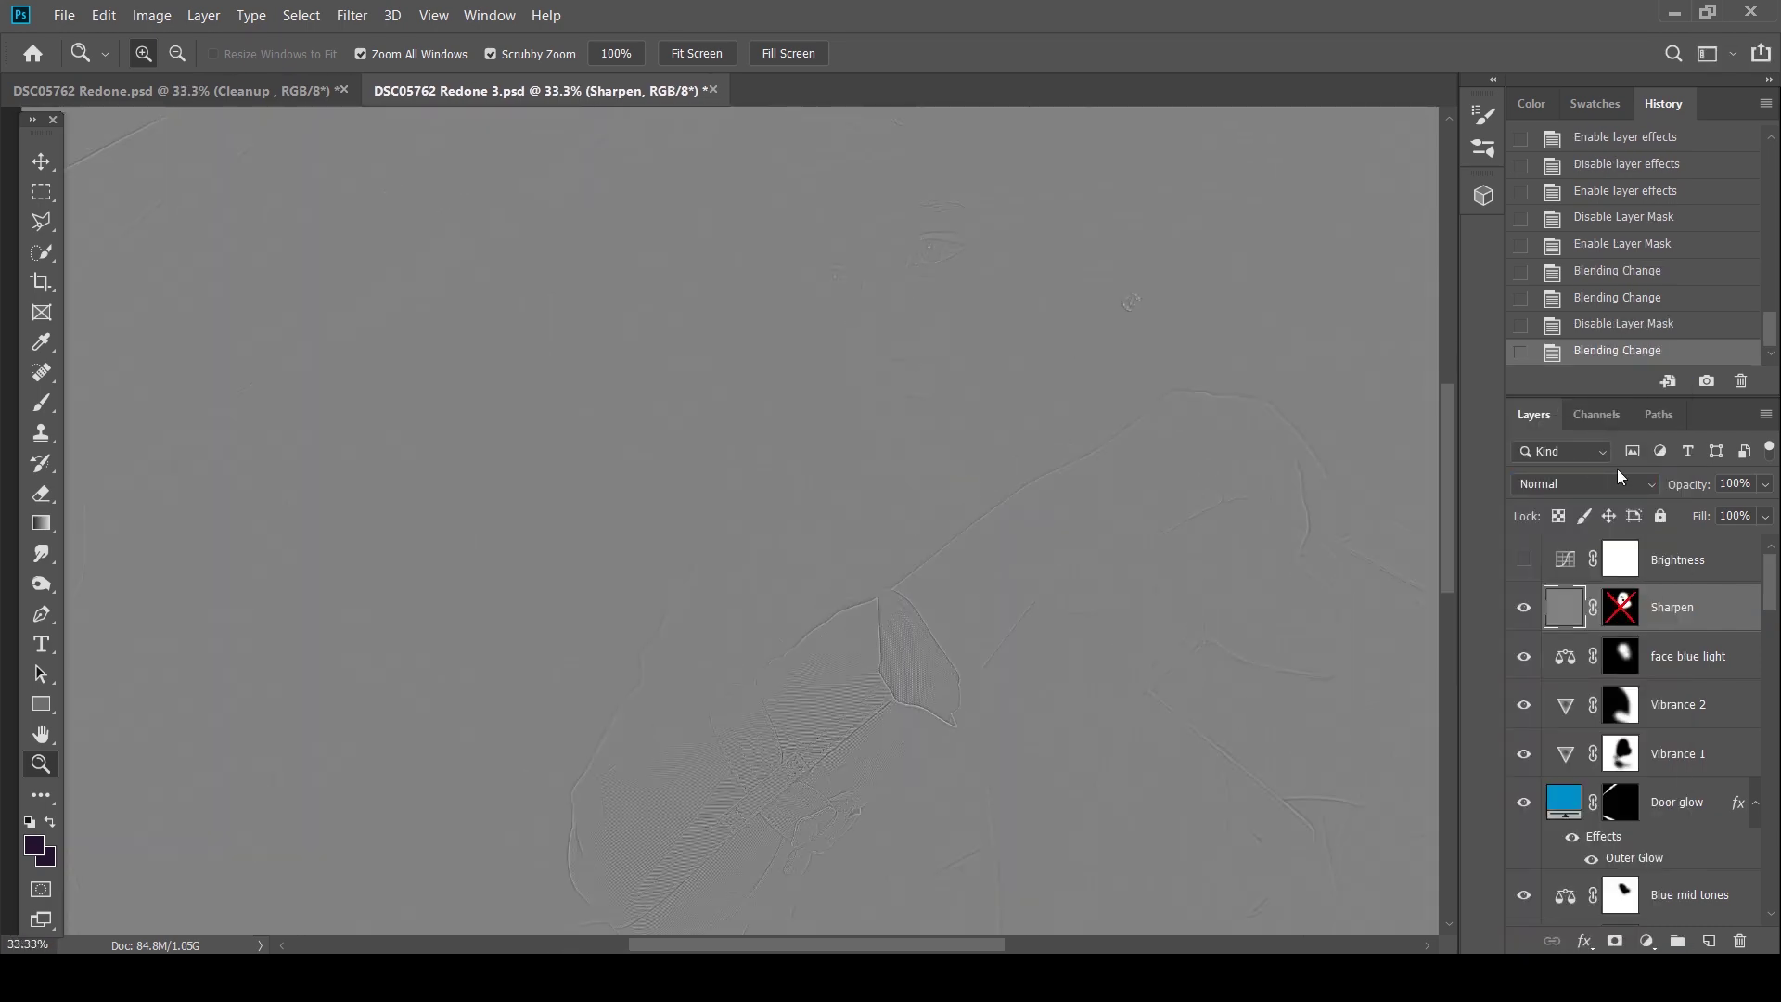
scroll(1773, 584, "down", 5)
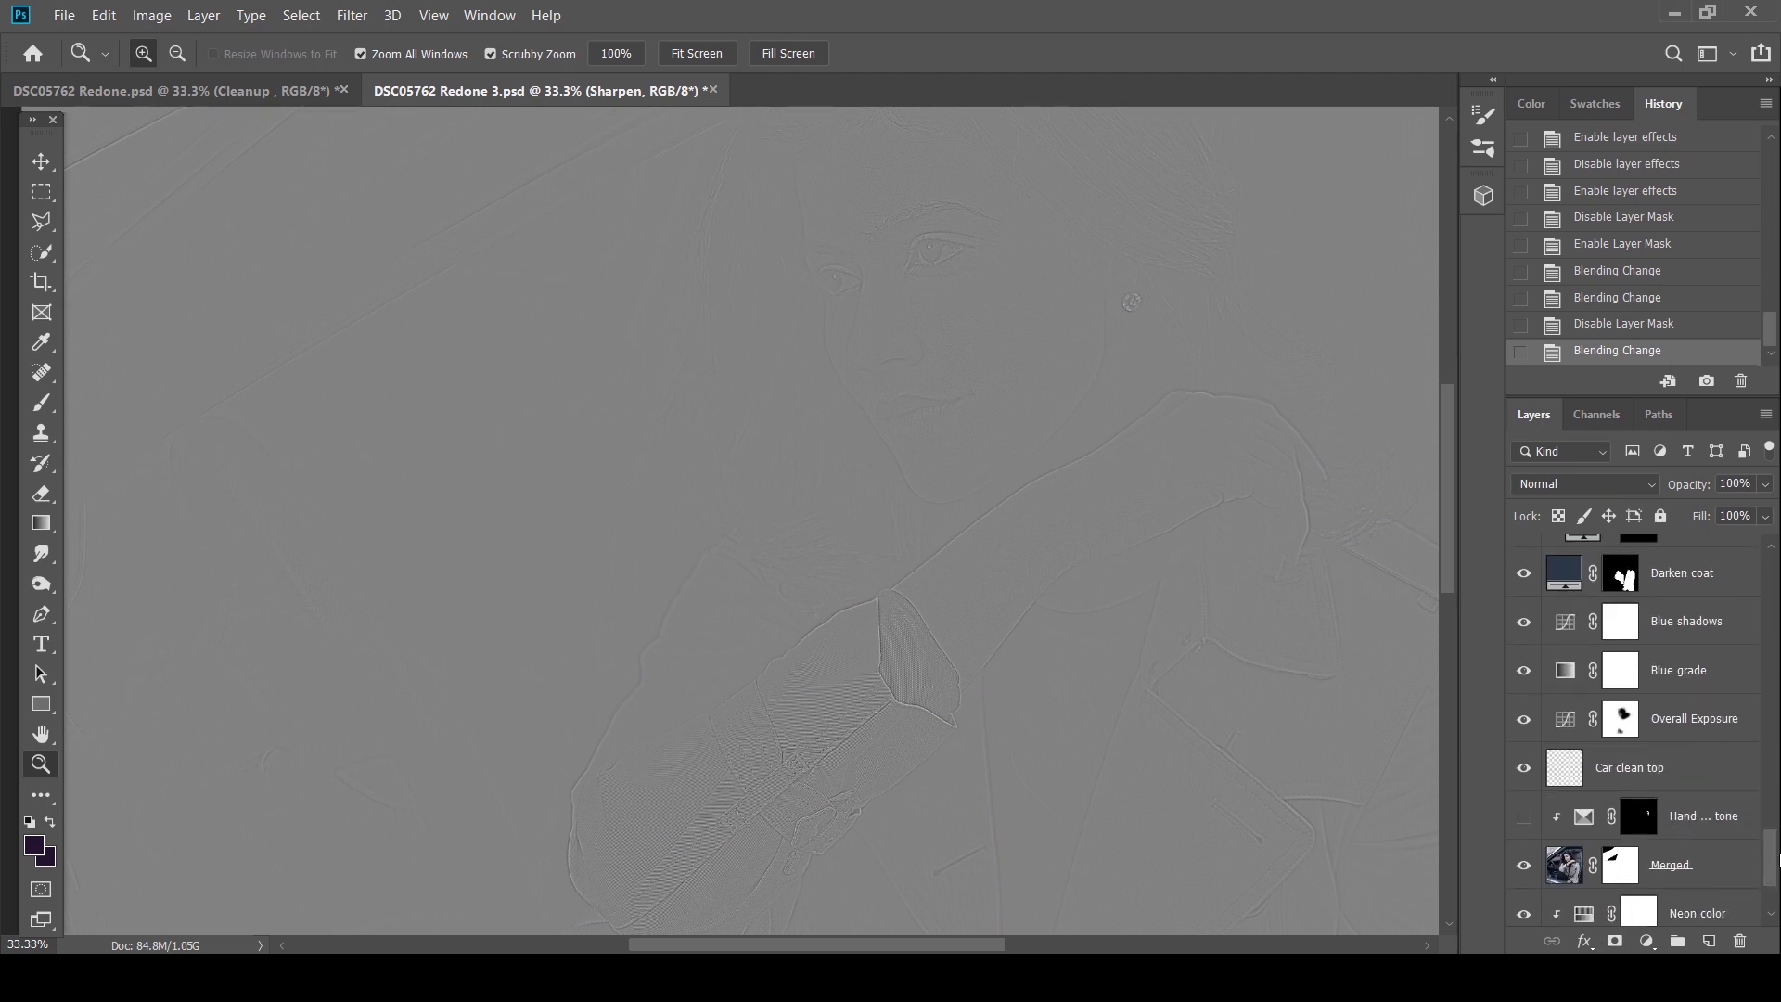
scroll(1772, 585, "up", 5)
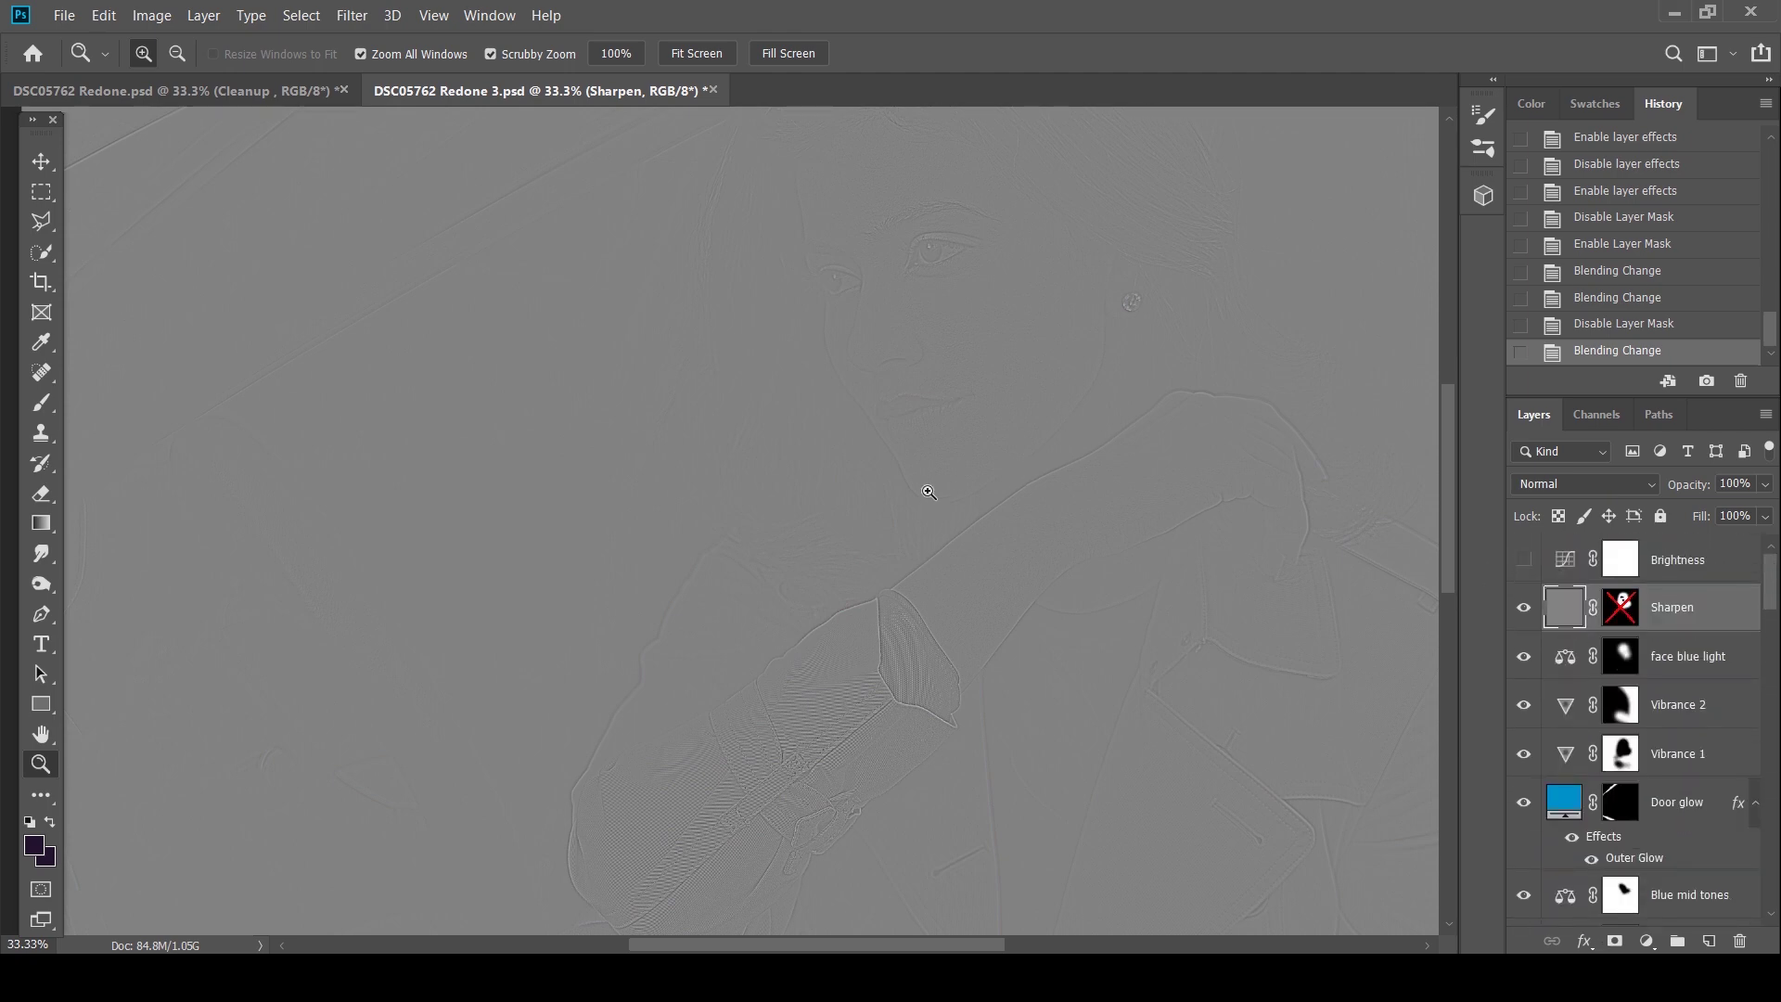
left_click(808, 393, "alt")
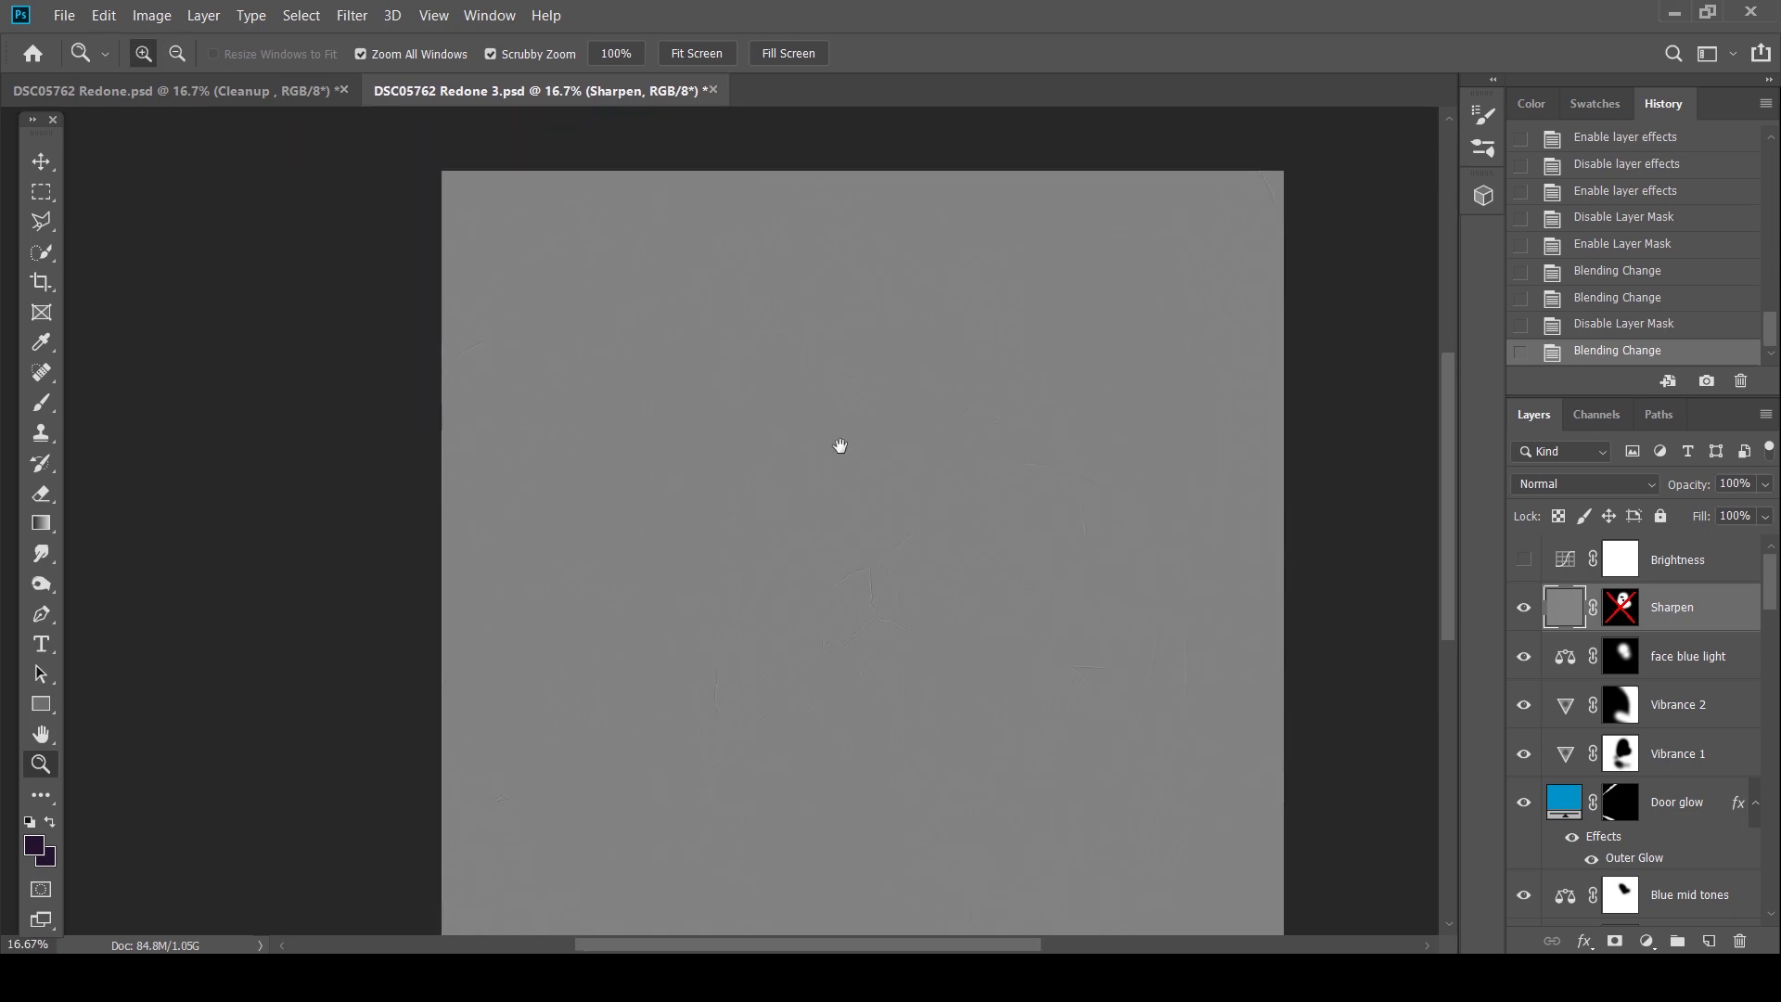
Check the High Pass filter without applying it, then set Sharpen's blend mode to Overlay
left_click(352, 14)
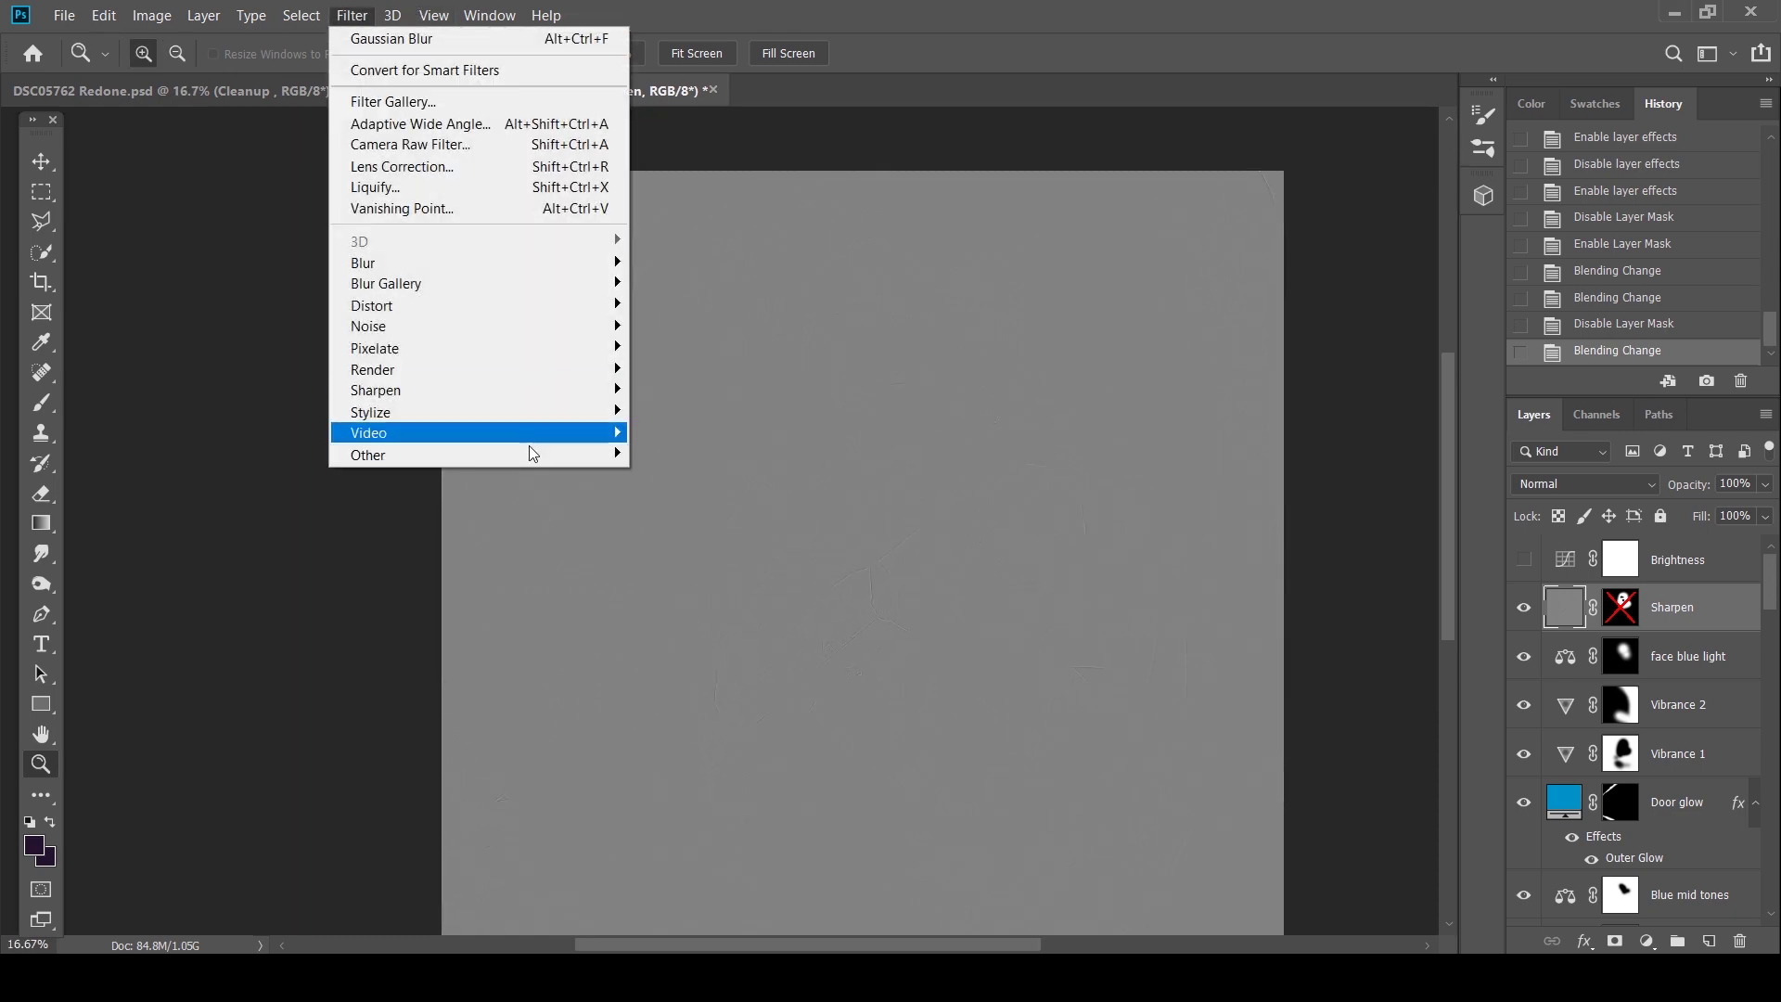
mouse_move(529, 455)
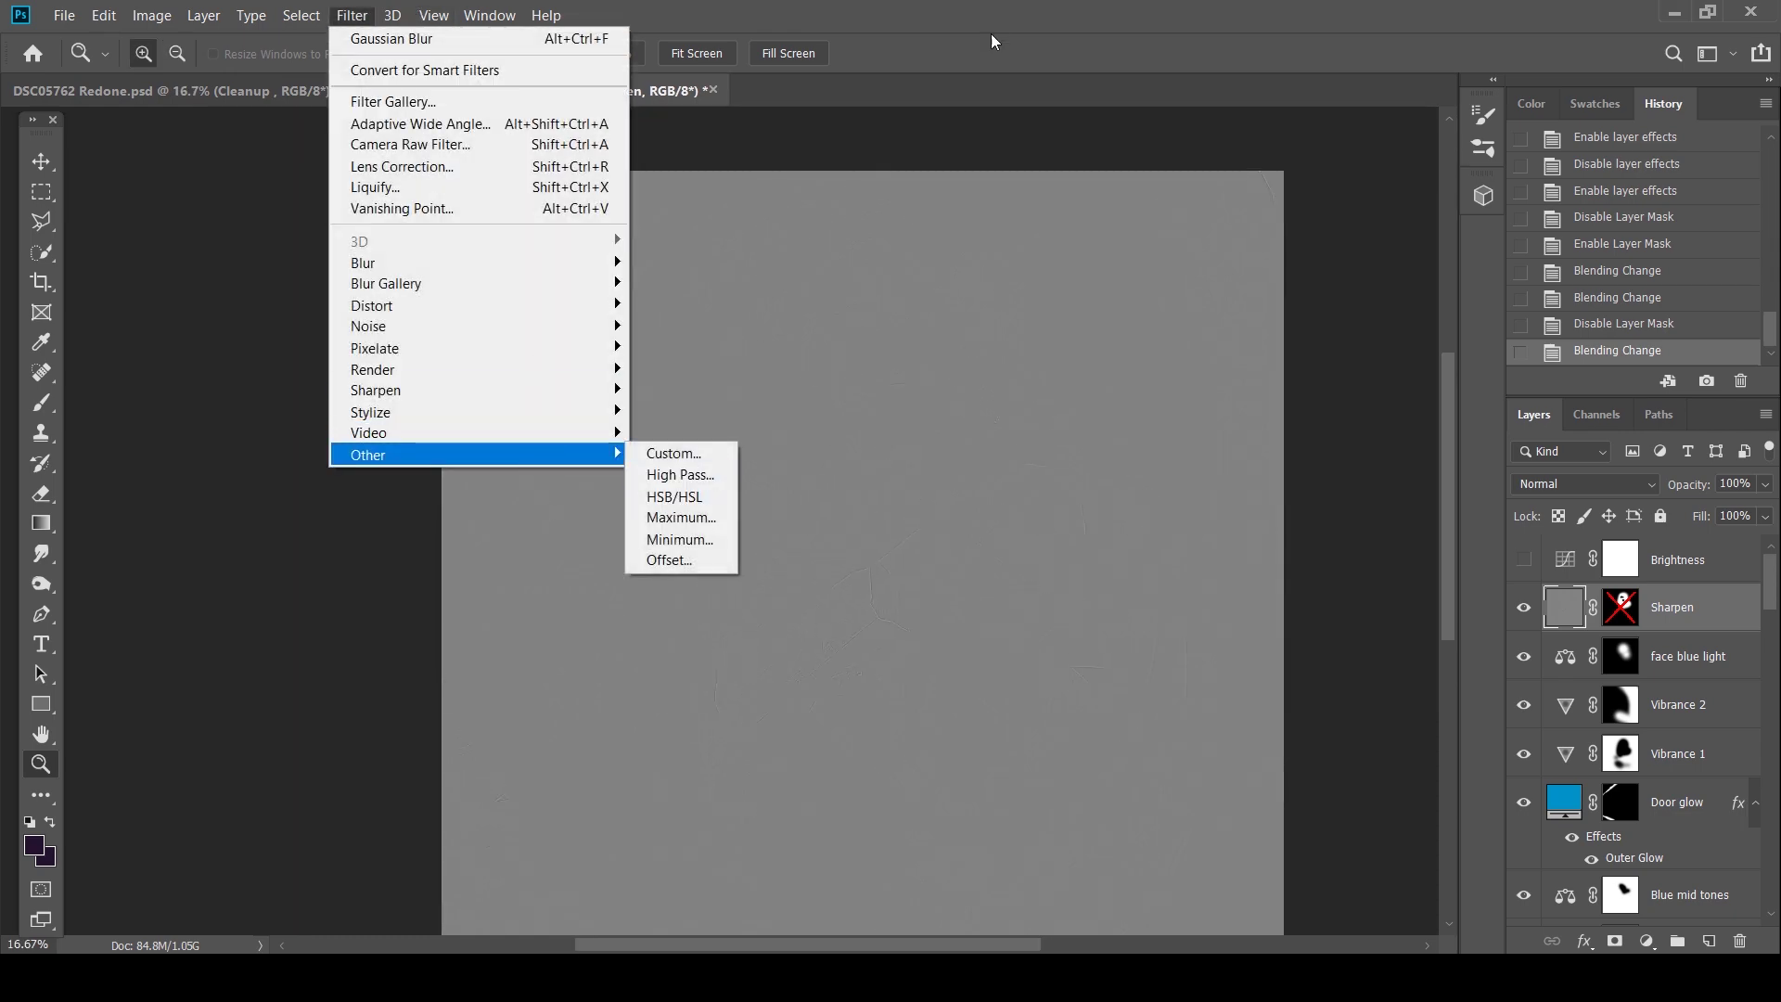
key("Escape")
left_click(954, 489)
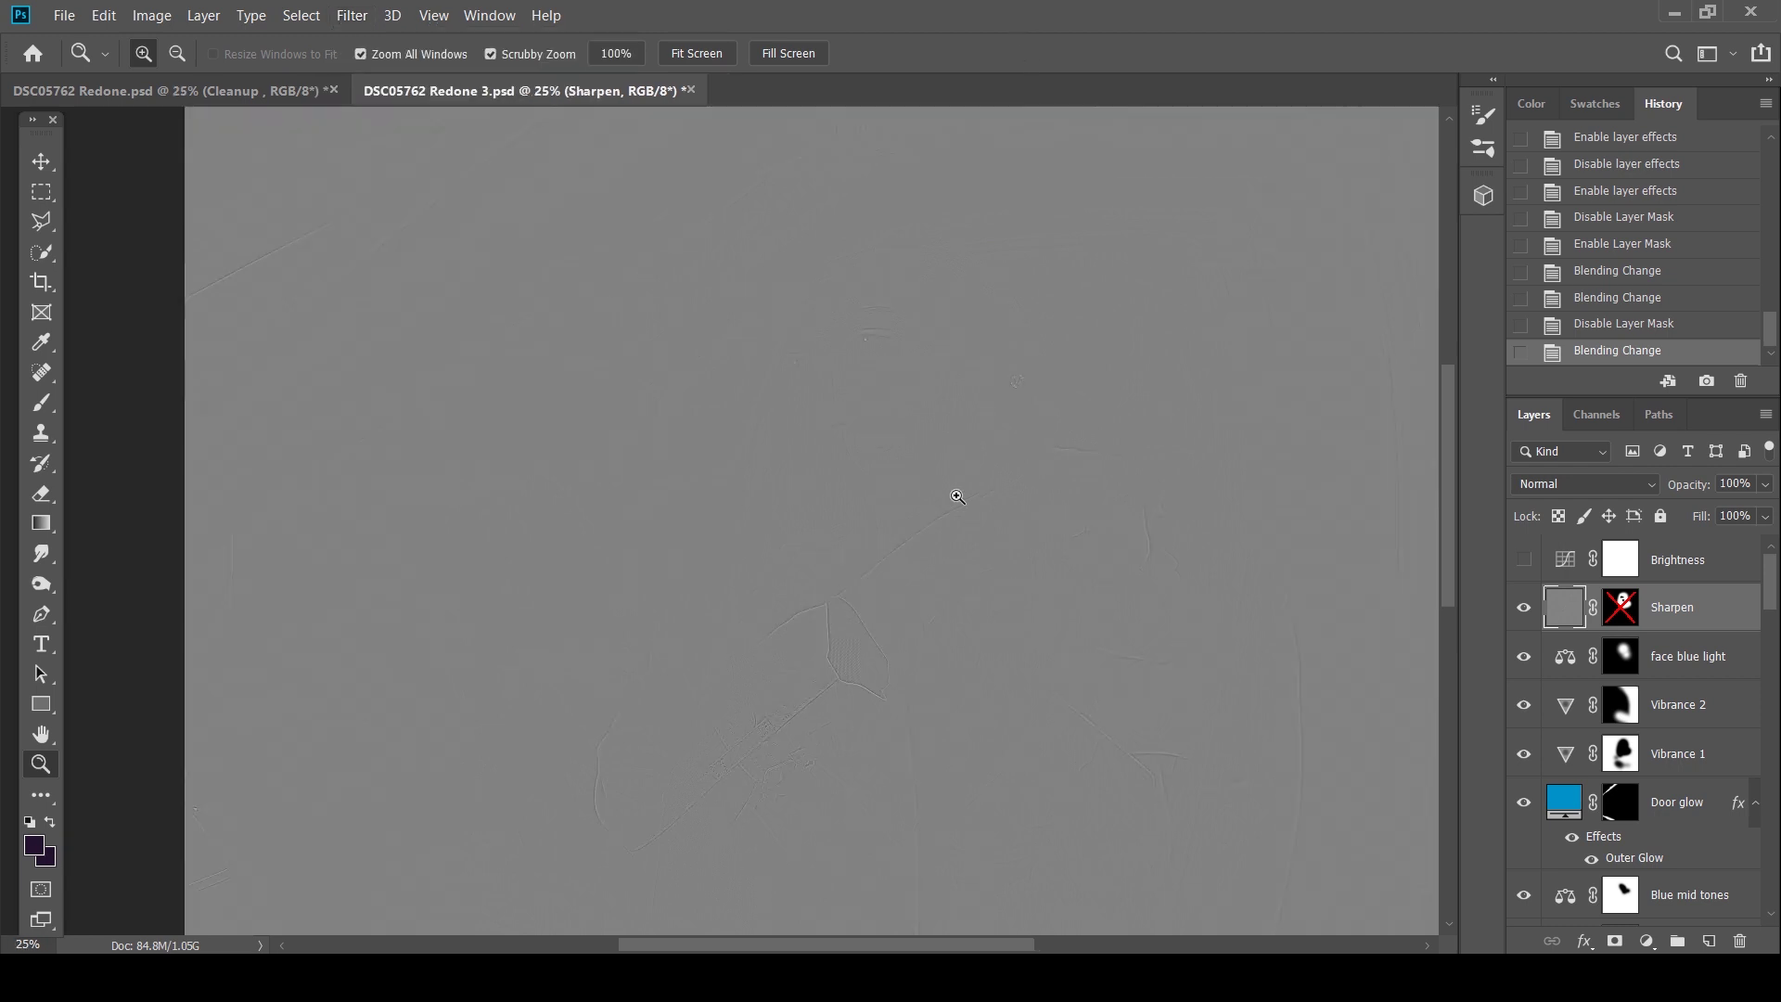
left_click(882, 513)
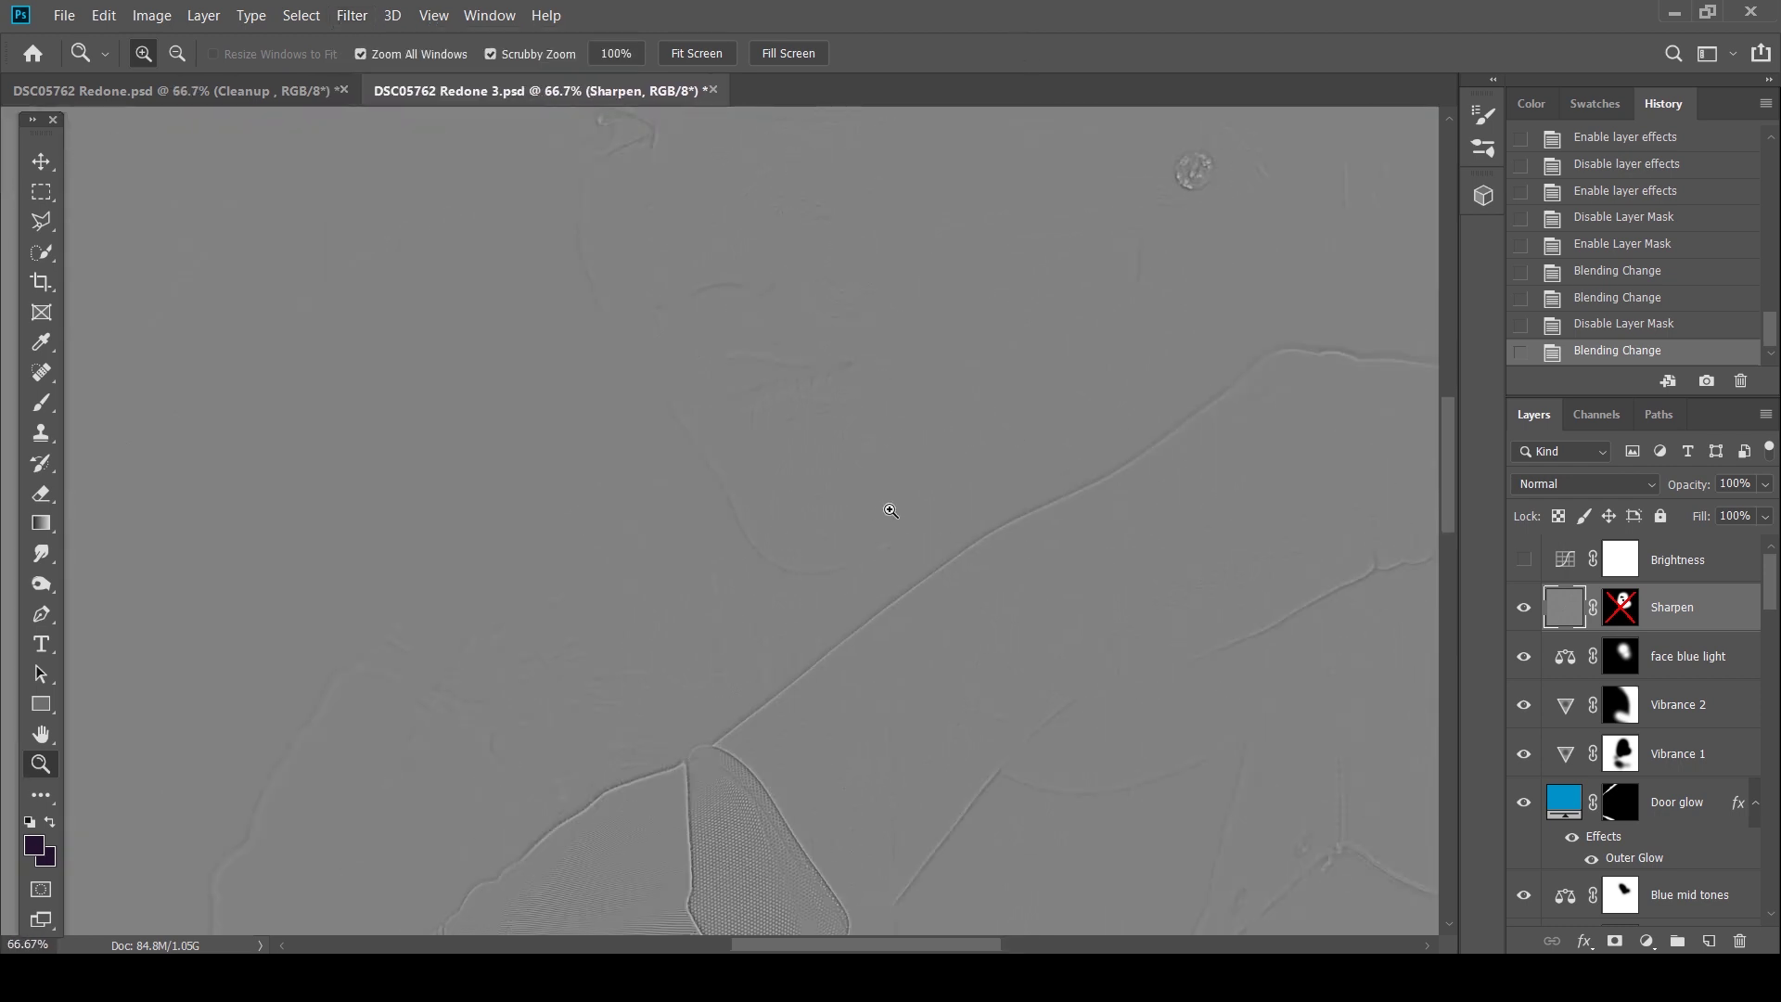
left_click_drag(895, 461, 935, 648)
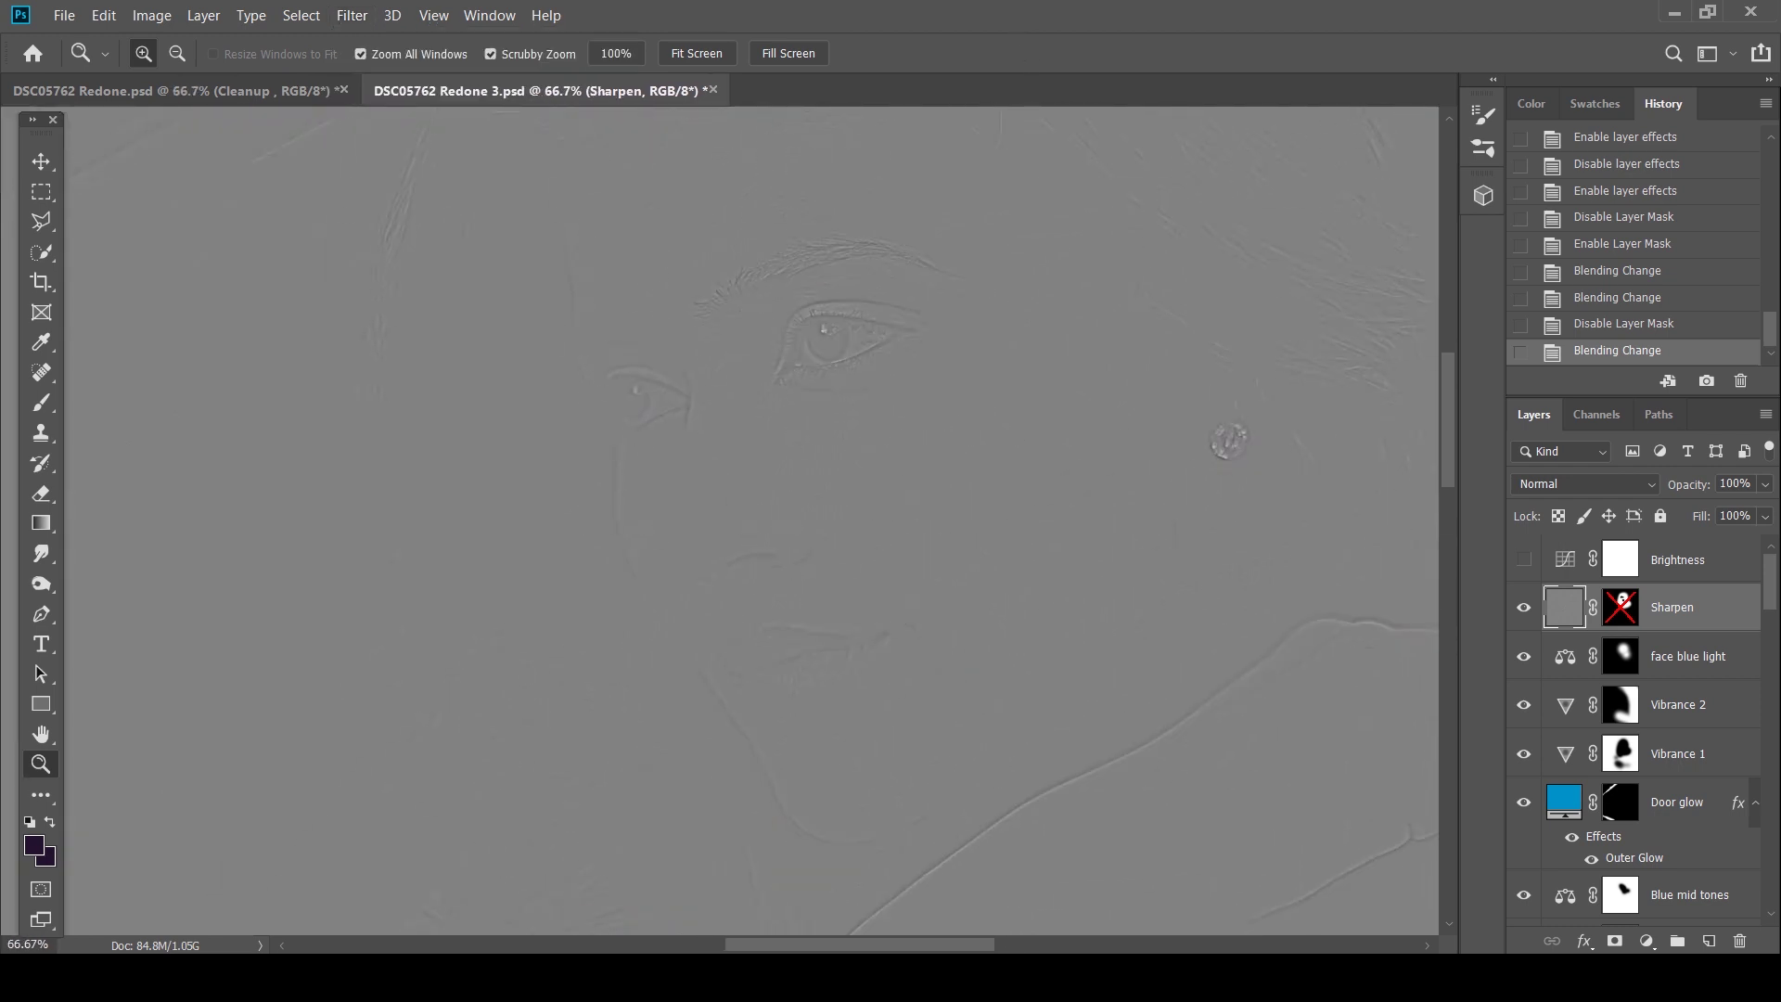
left_click(1585, 487)
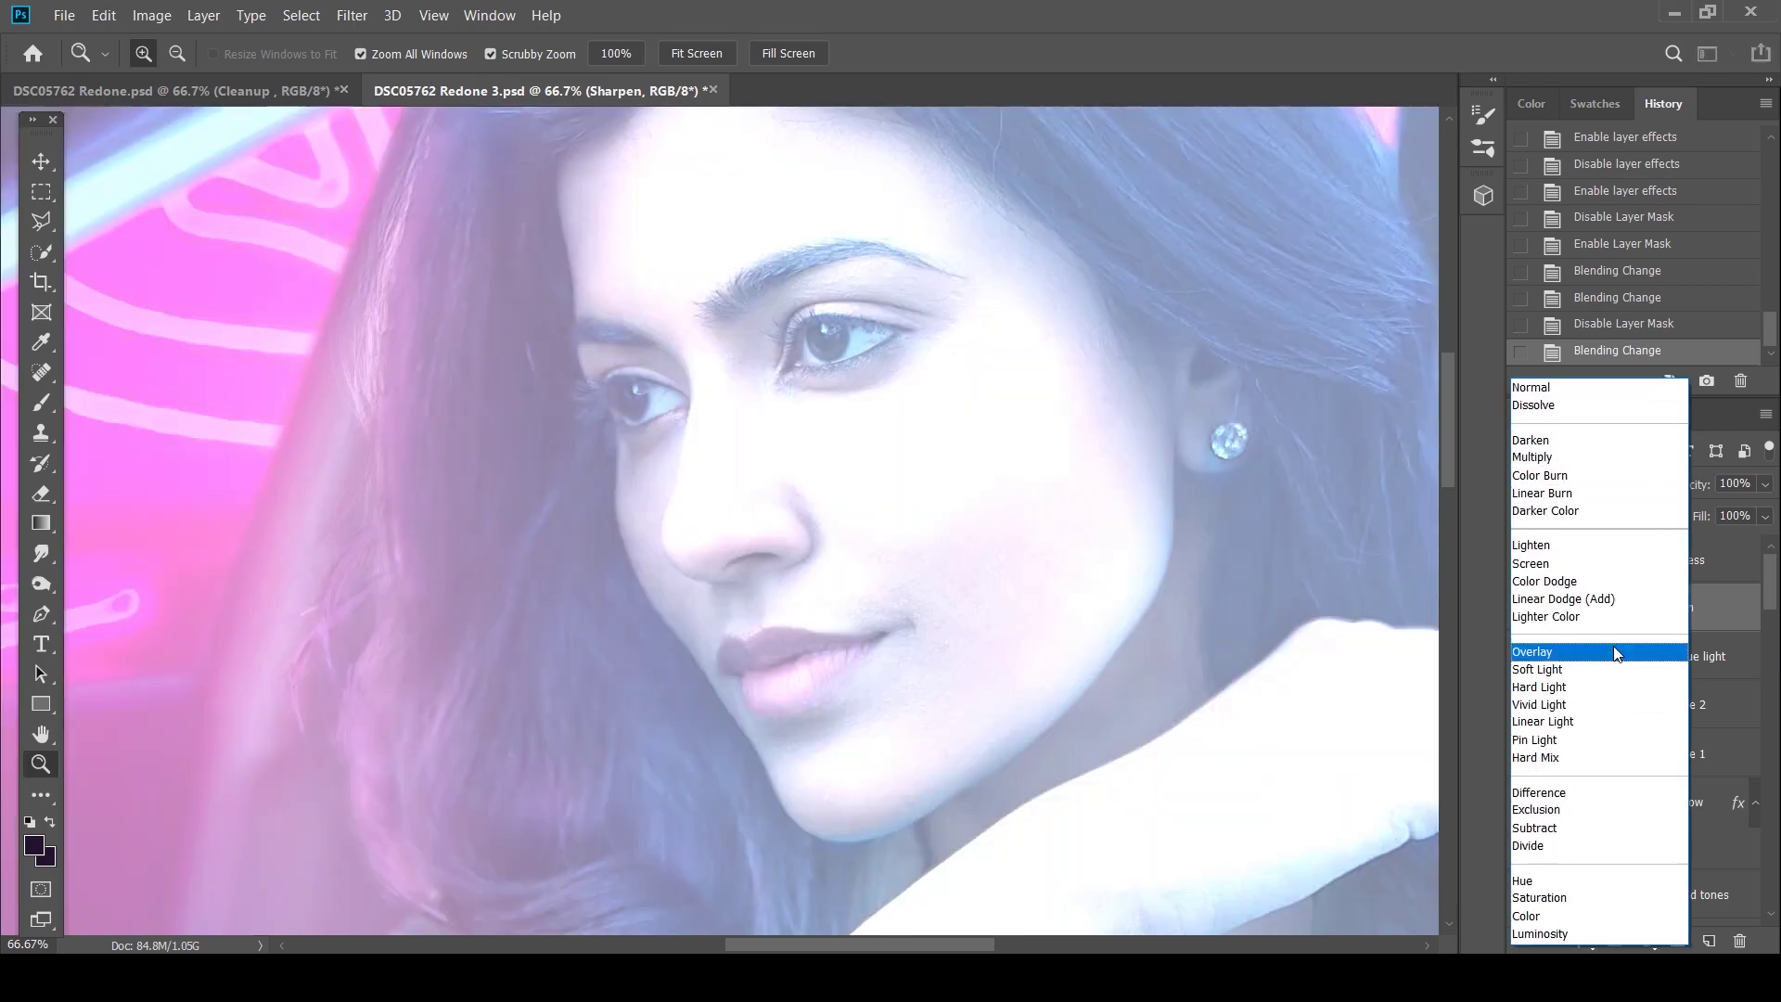
left_click(1617, 653)
Zoom out to the whole image and turn on the Brightness layer to lift it
left_click(950, 404, "alt")
left_click(951, 403, "alt")
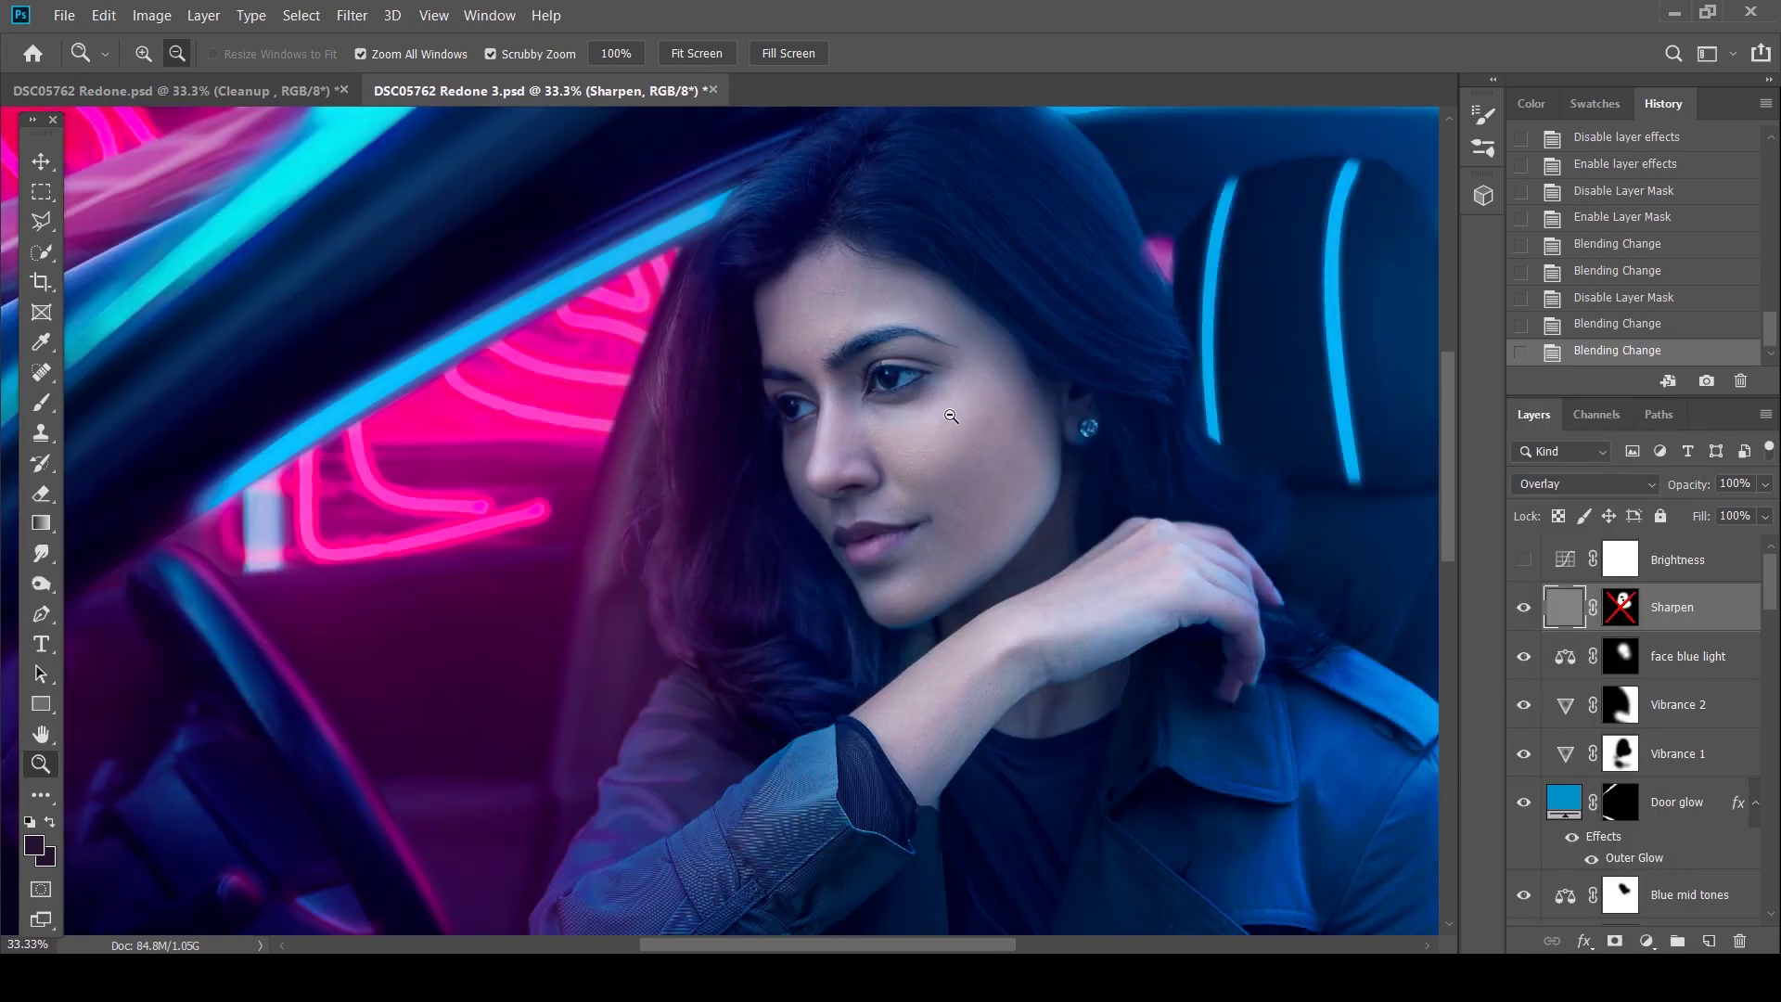
left_click(951, 404, "alt")
left_click(951, 403, "alt")
left_click_drag(1043, 504, 942, 436)
left_click(942, 436, "alt")
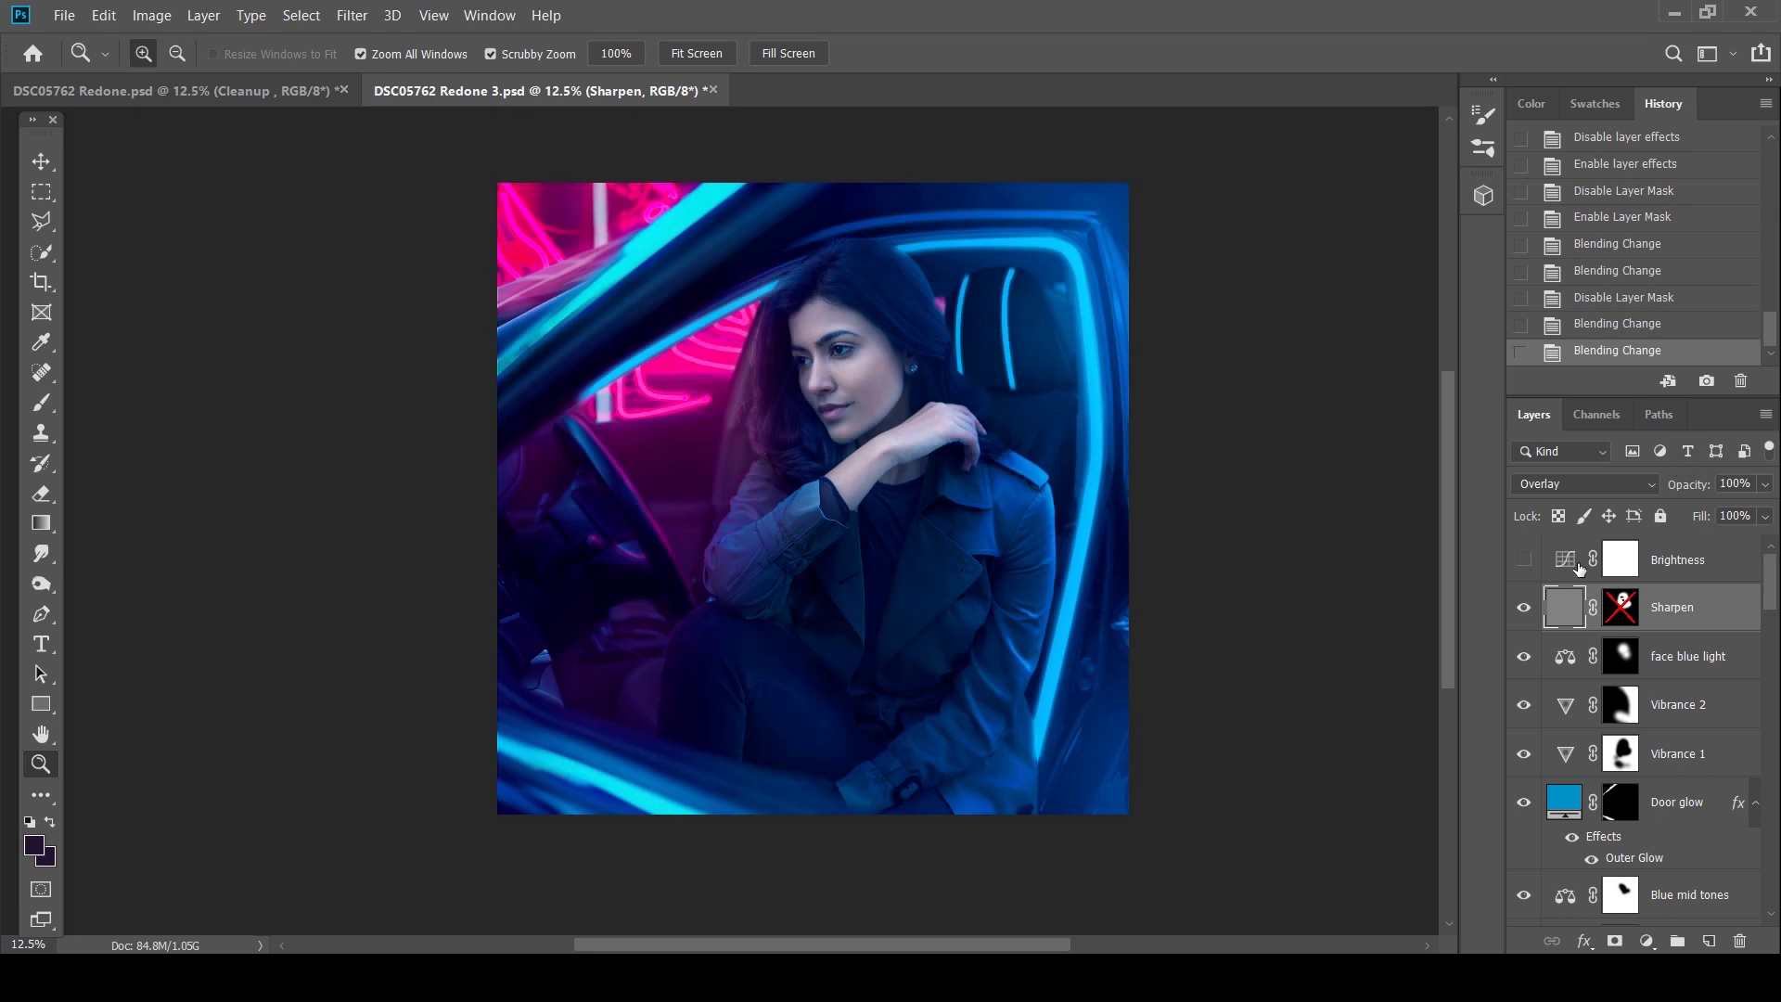
left_click(1525, 561)
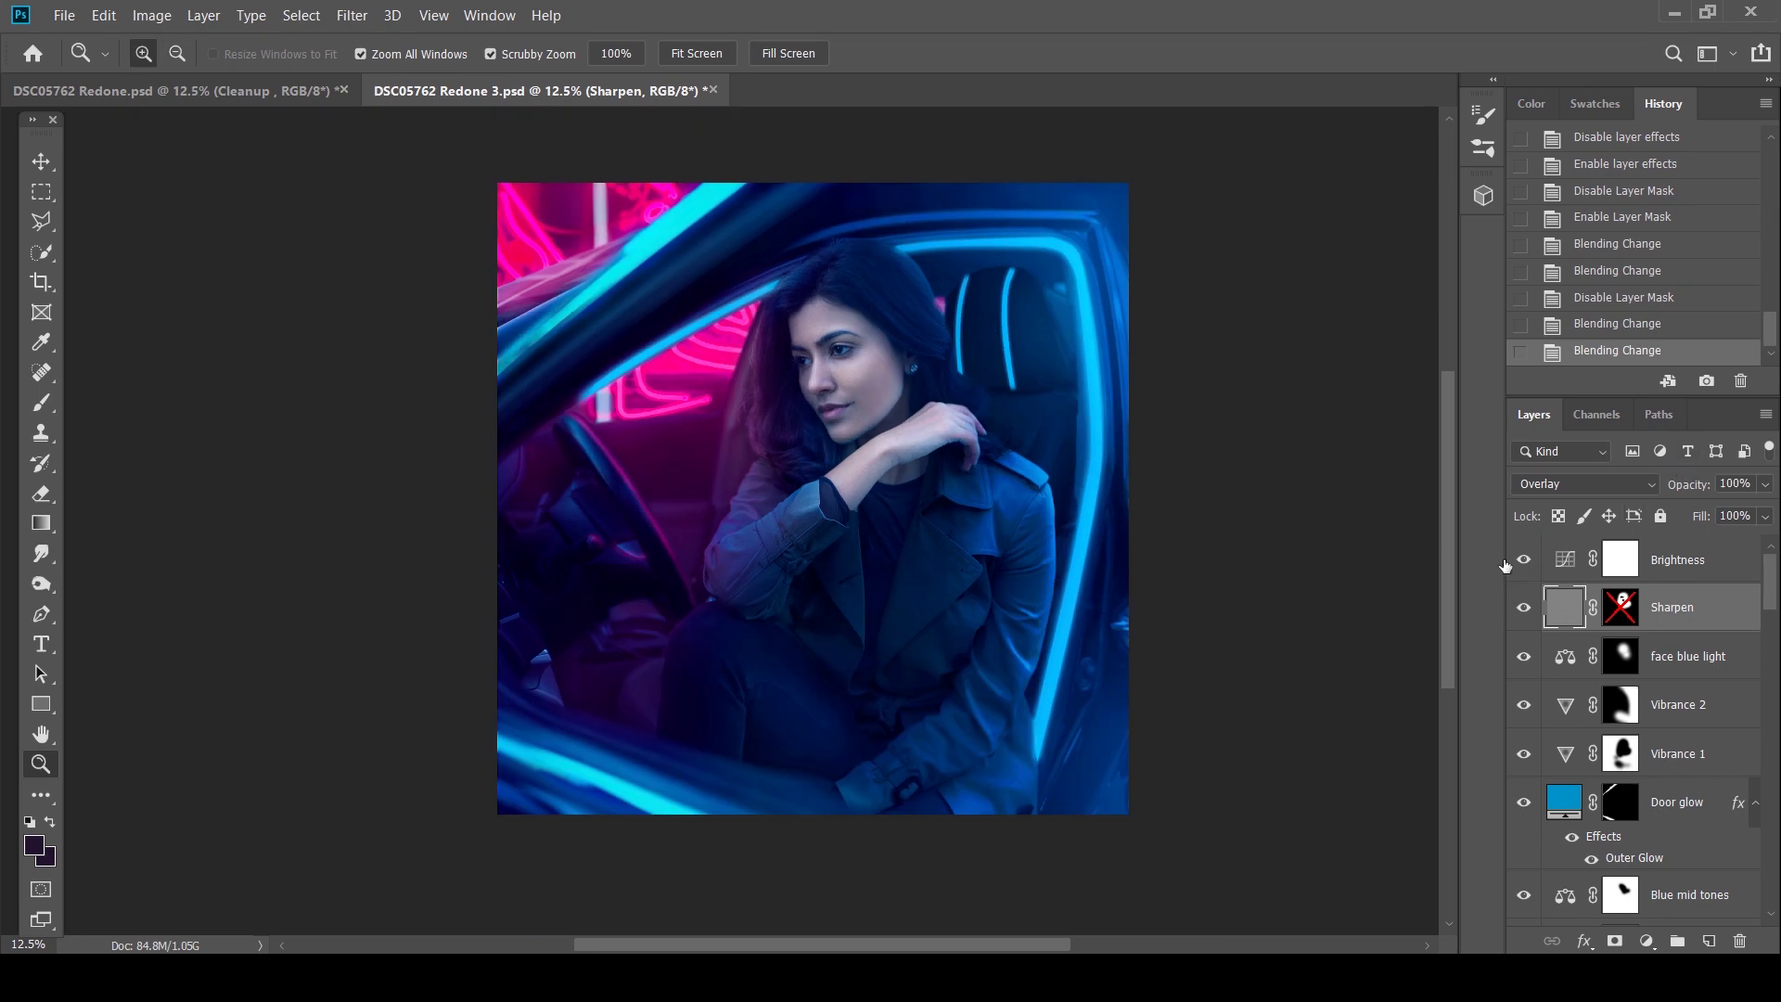
Hide and restore the Cleanup group edits to compare the original photo with the neon grade
left_click(914, 425)
scroll(1642, 724, "down", 5)
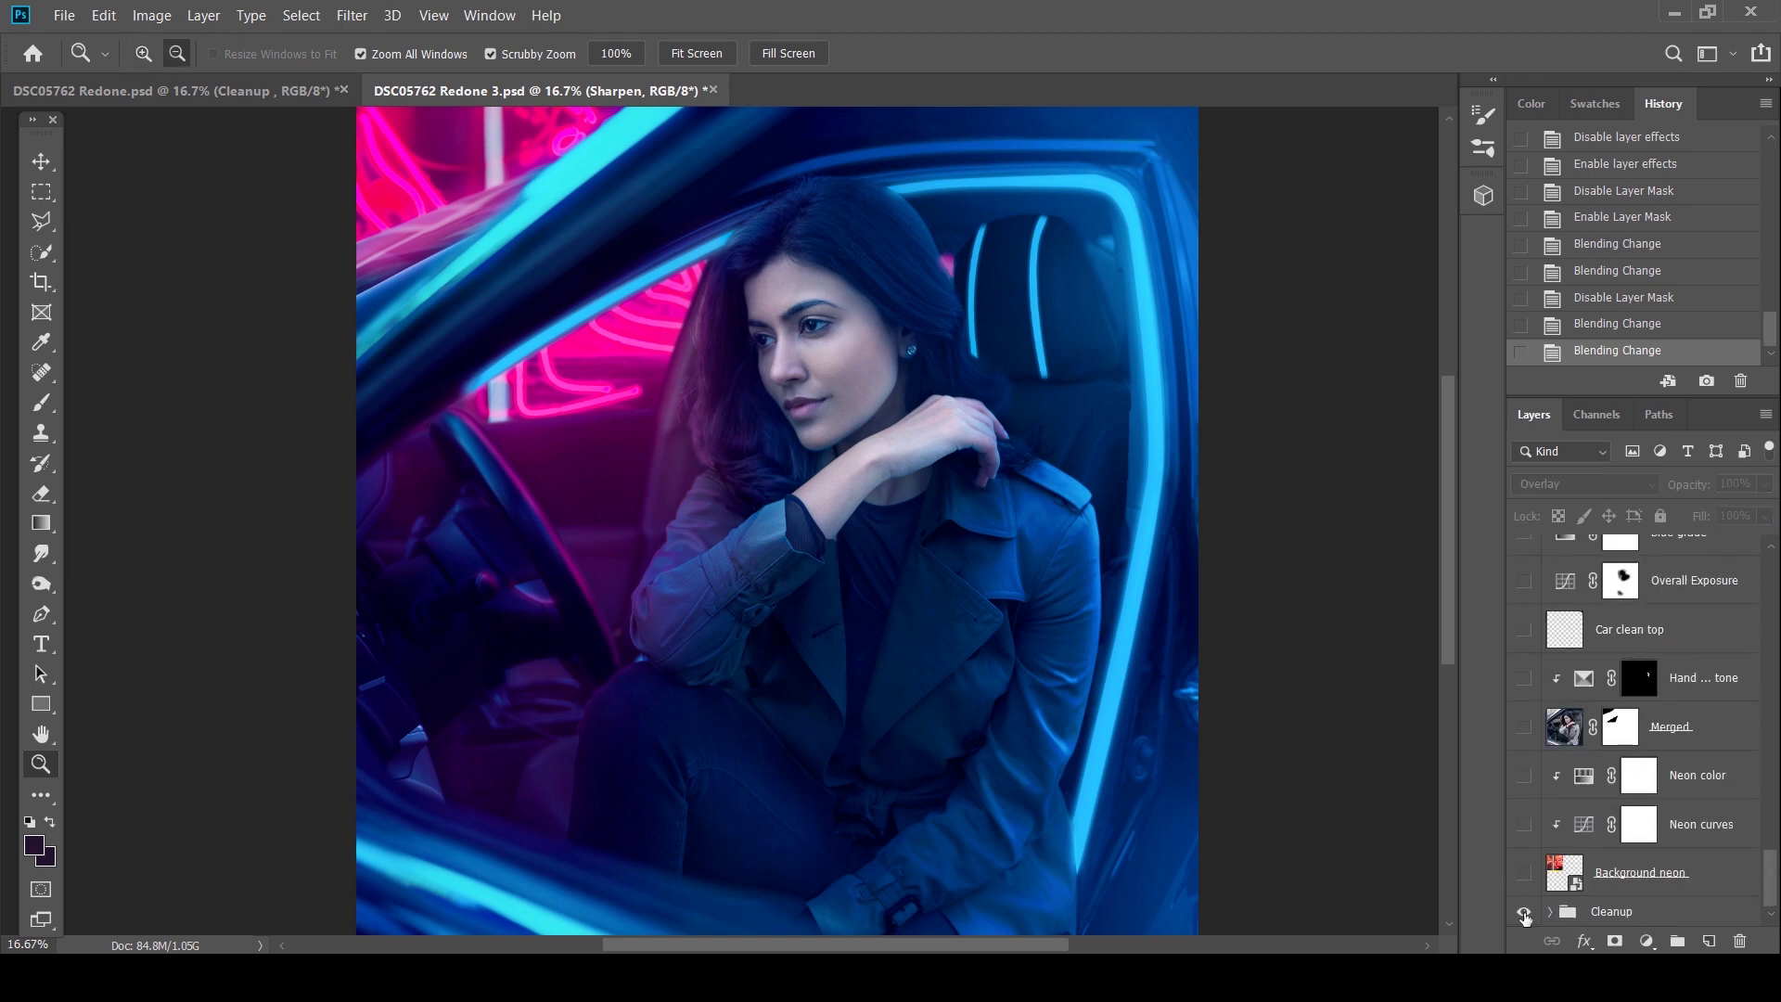
left_click(1524, 914, "alt")
left_click(1524, 914, "alt")
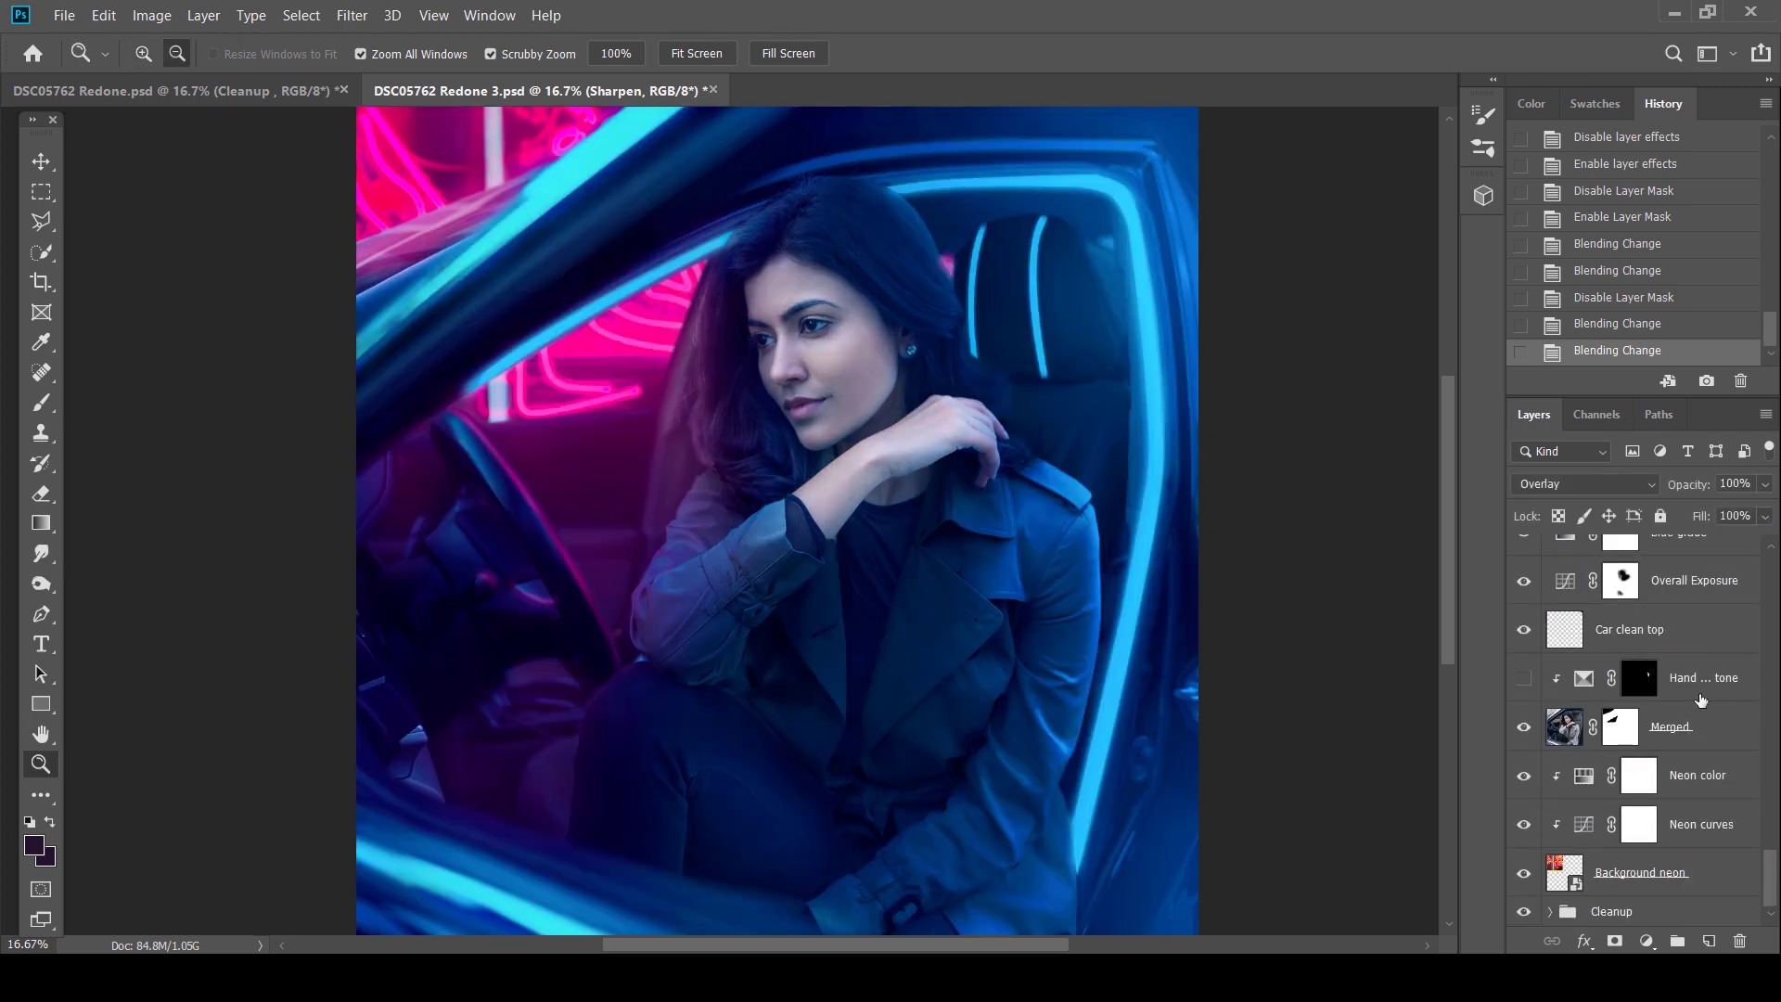
mouse_move(1776, 874)
left_mouse_down()
mouse_move(1775, 845)
mouse_move(1775, 875)
left_mouse_up()
Turn on the Hand tone layer, toggle it to compare, and leave it visible
left_click(1524, 678)
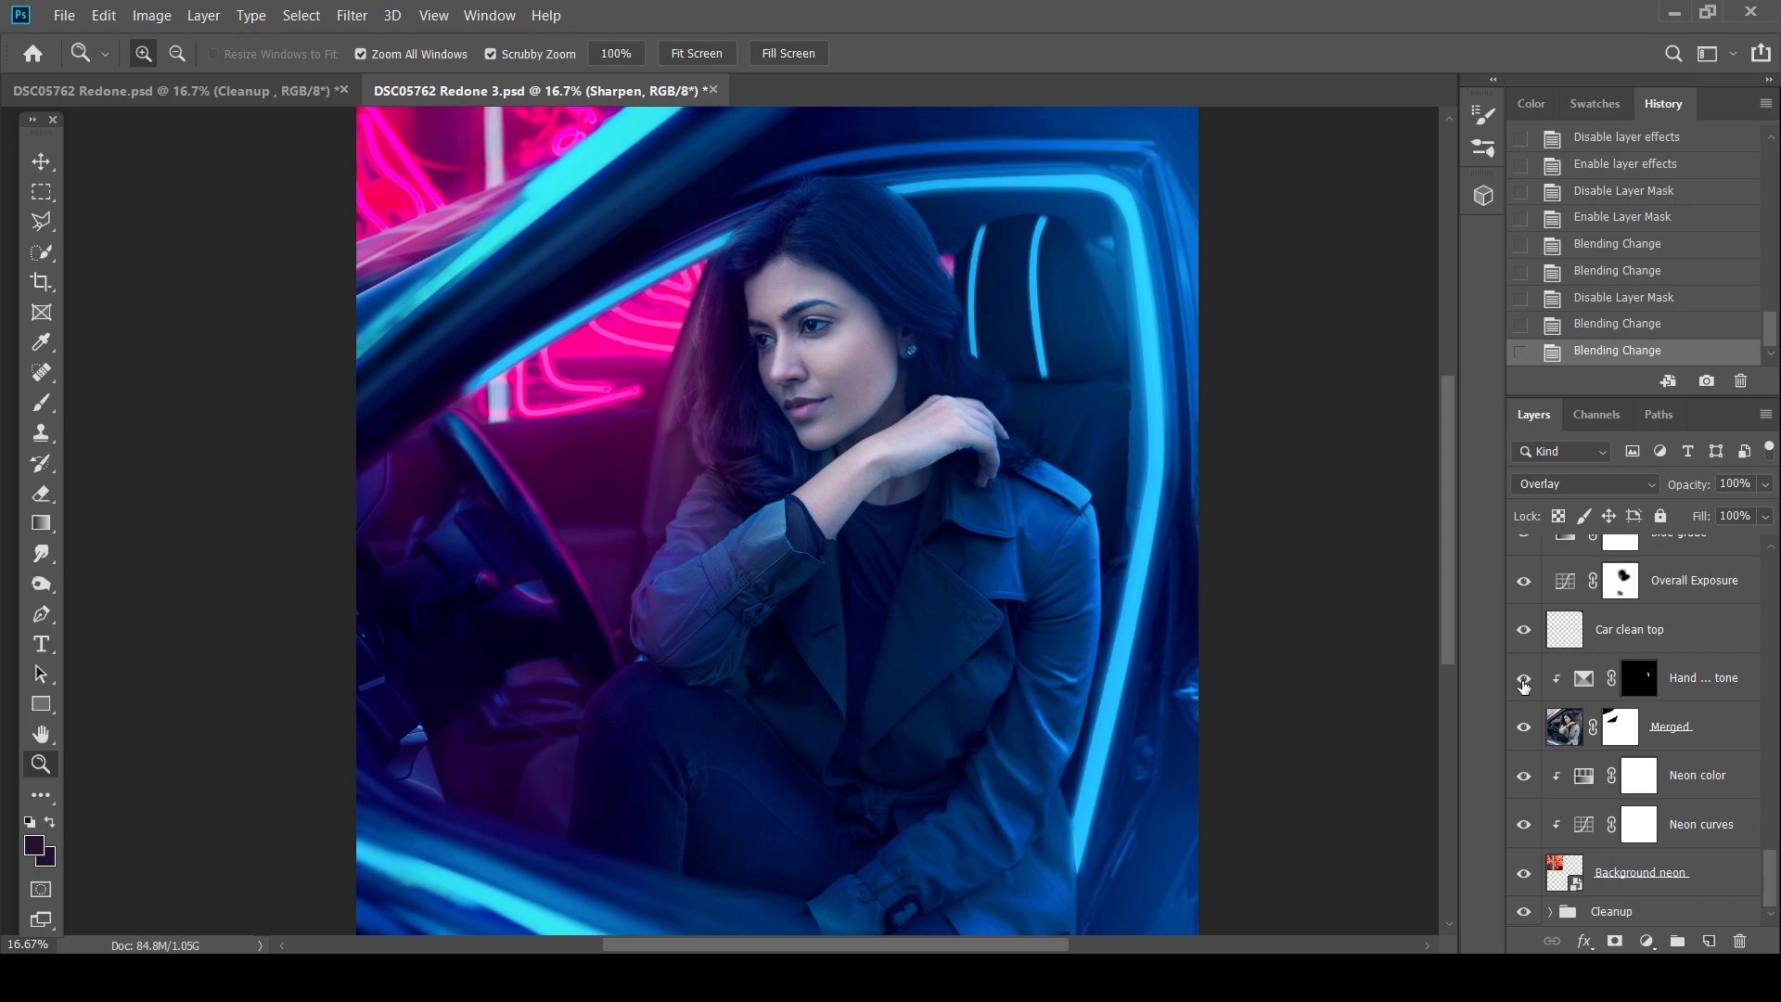
left_click(1523, 681)
left_click(1523, 681)
left_click(1523, 681)
left_click(1524, 680)
key("alt")
left_click(943, 397)
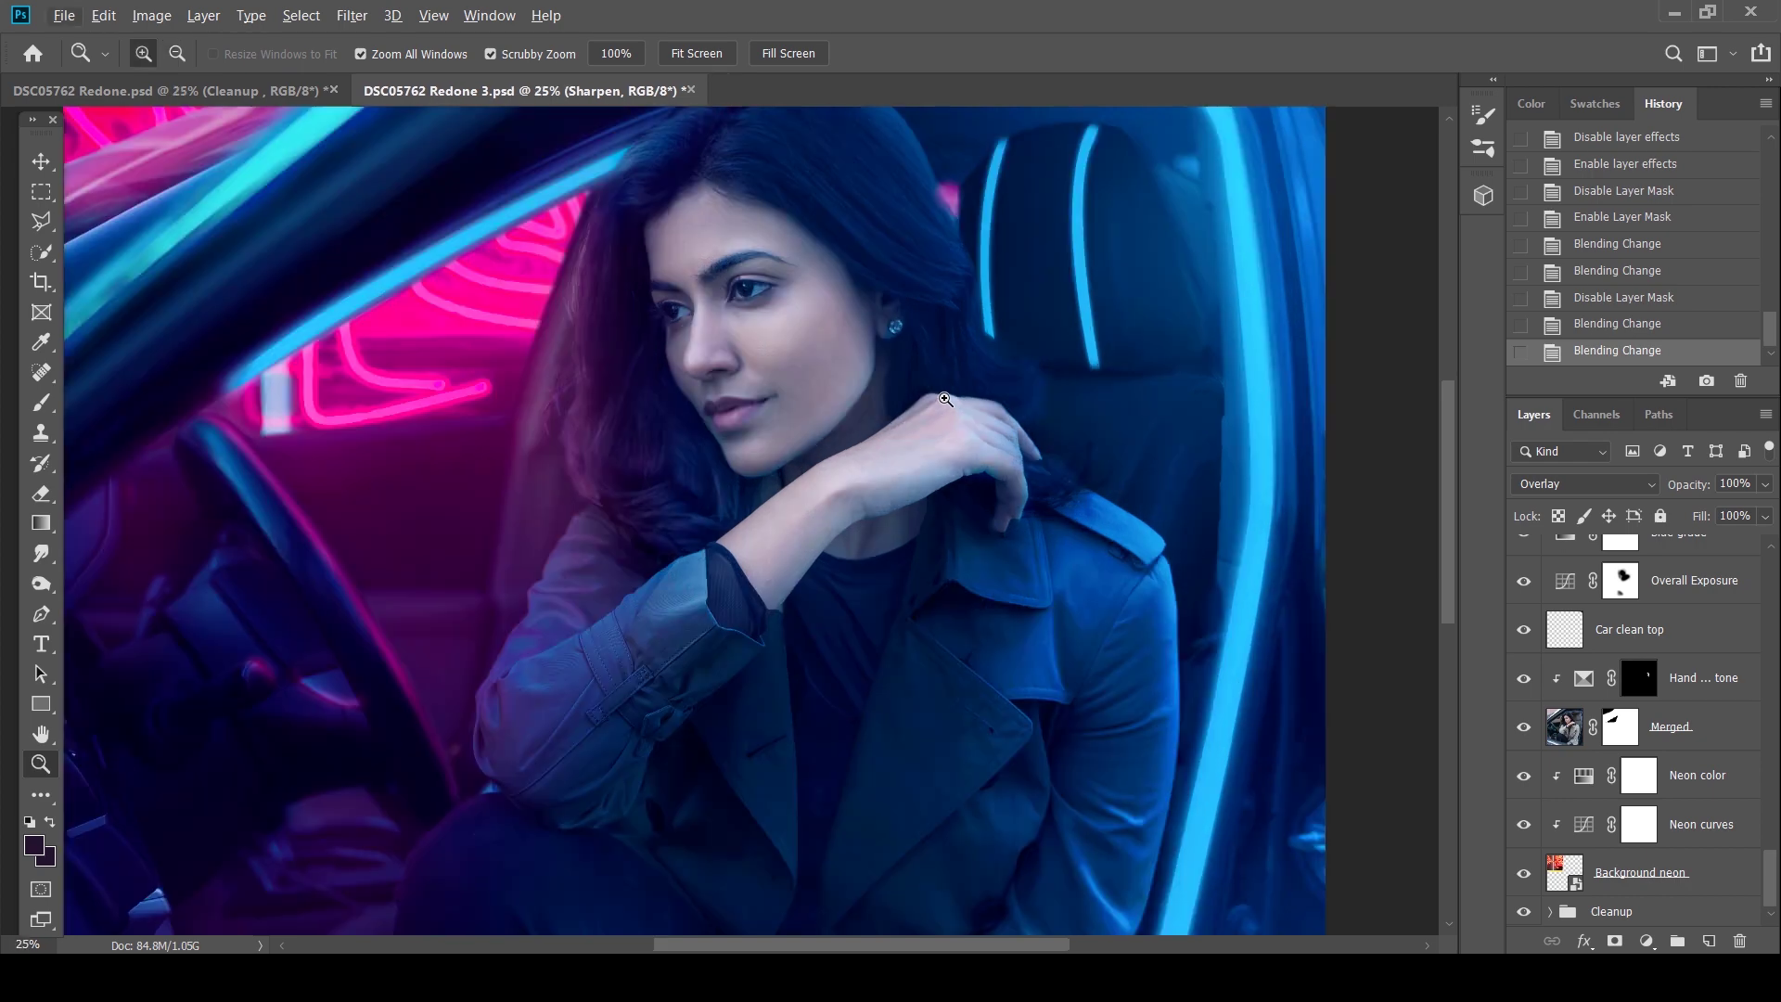
left_click(1021, 470, "alt")
left_click(1021, 471, "alt")
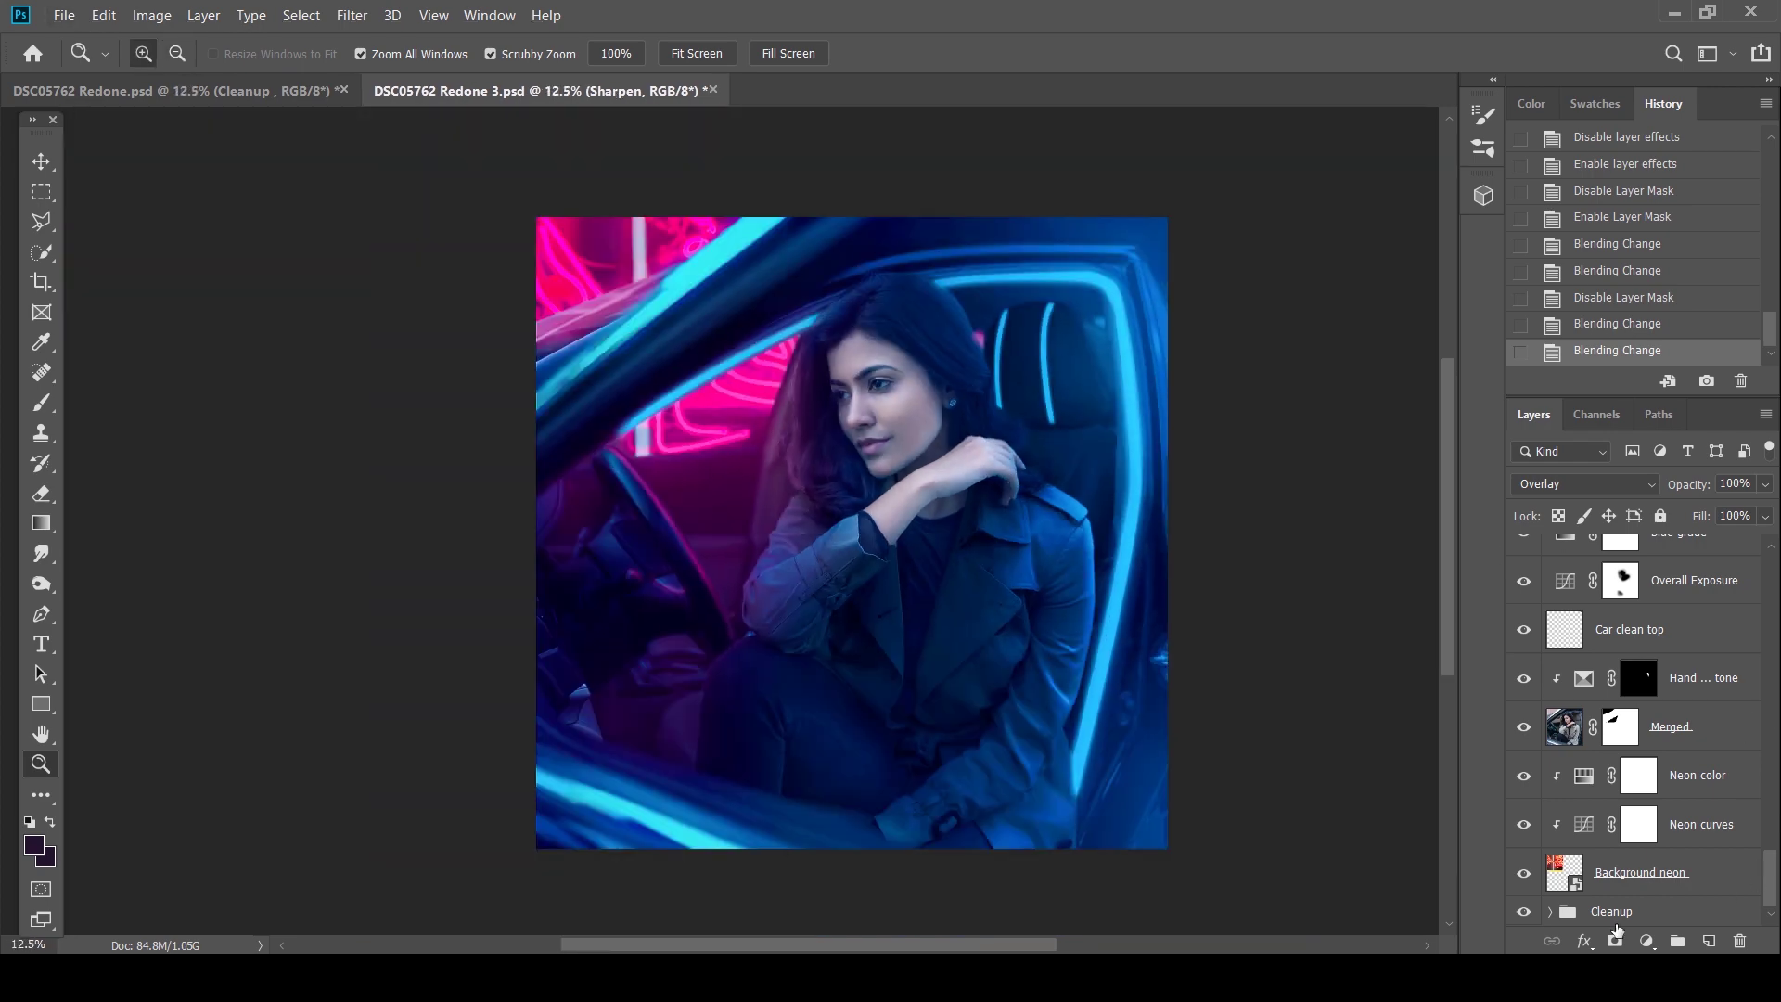
left_click(1526, 914, "alt")
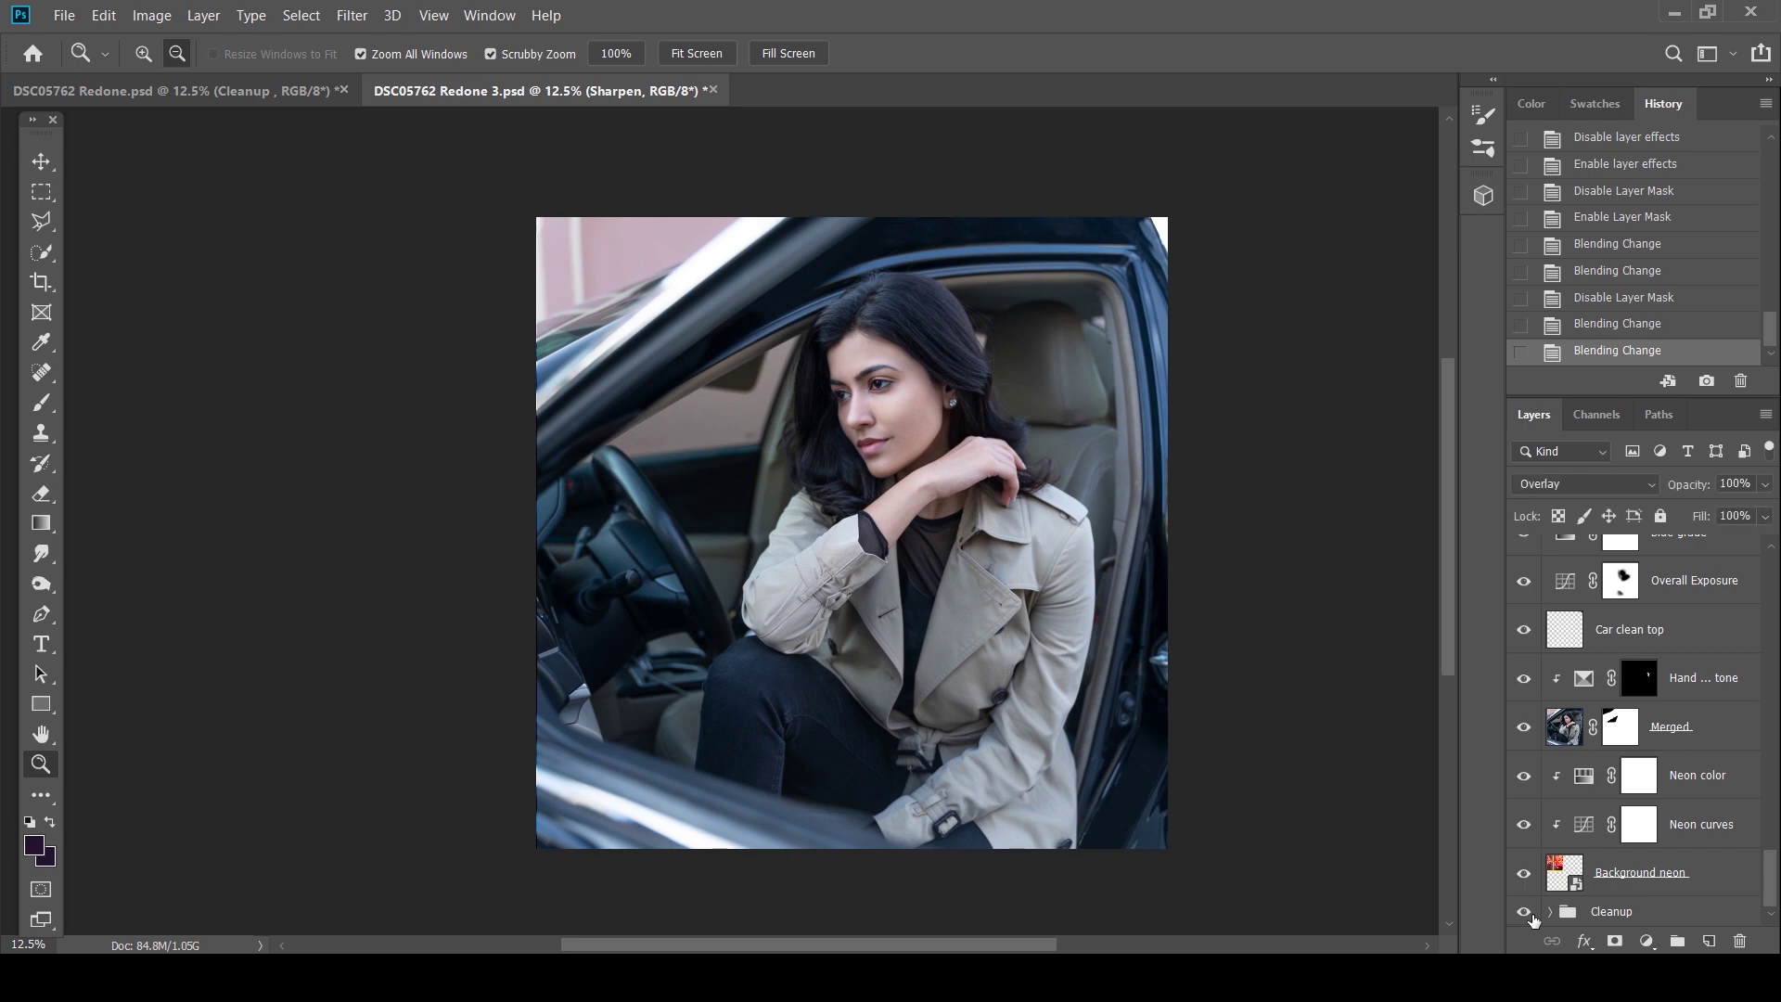
left_click(1525, 914, "alt")
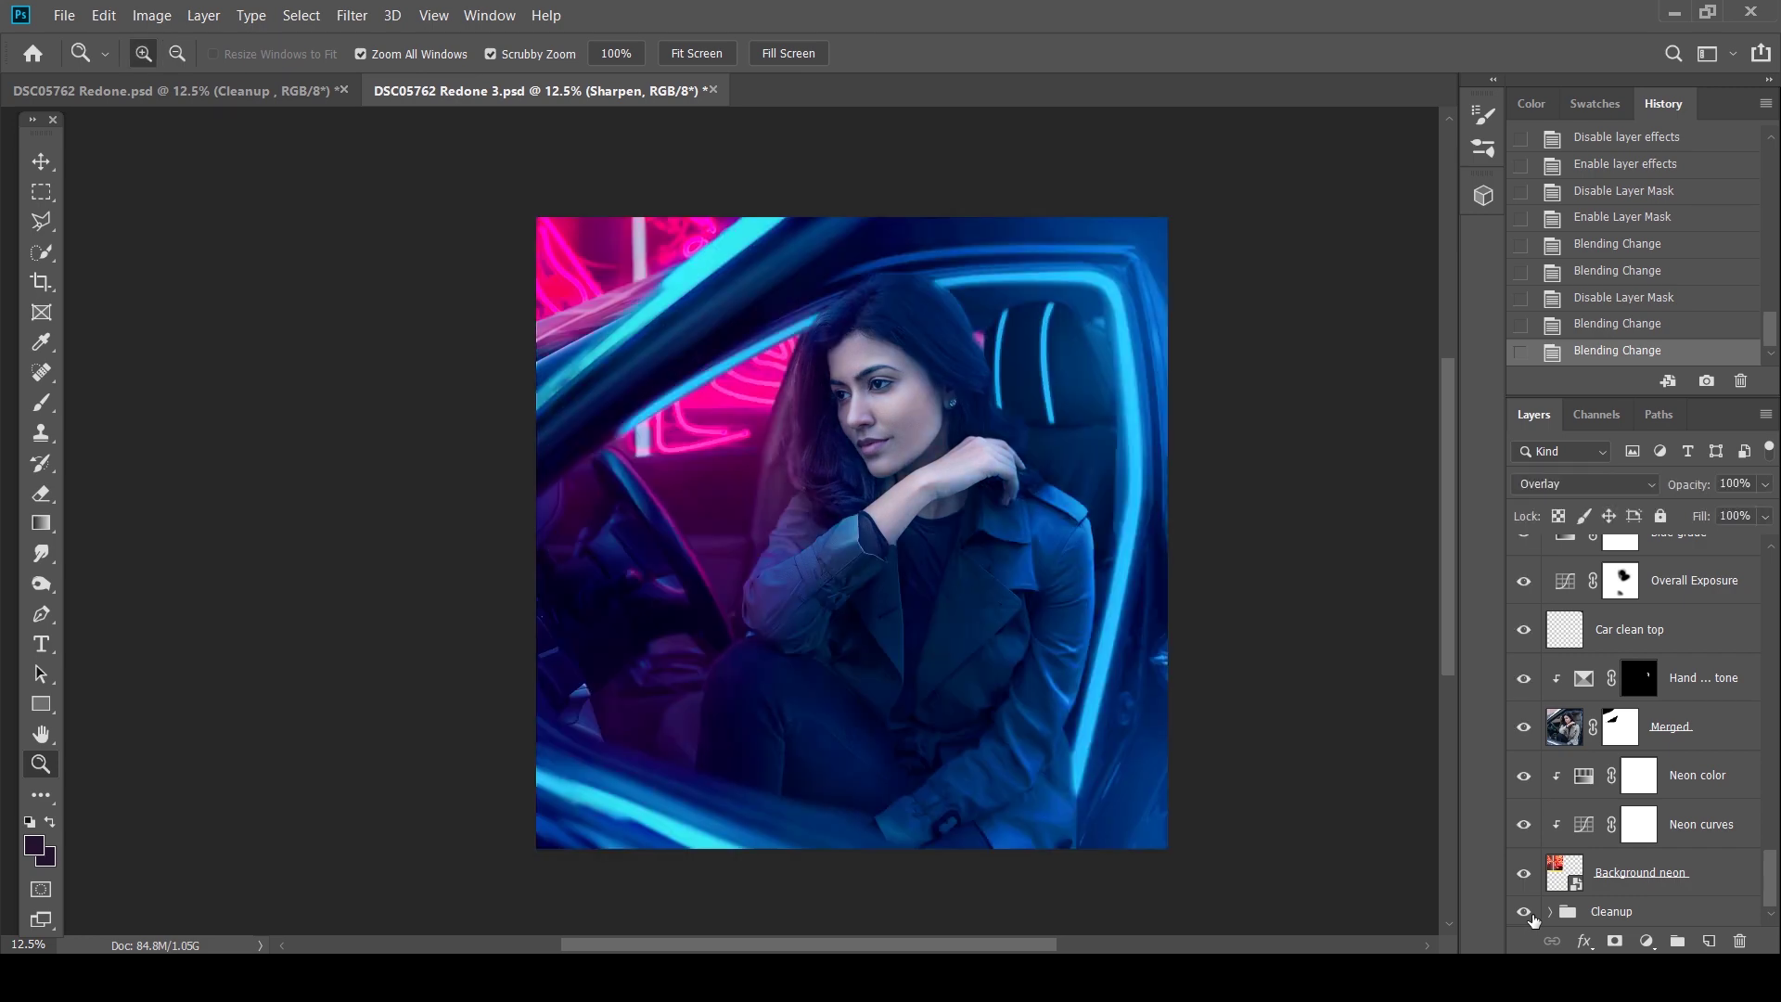